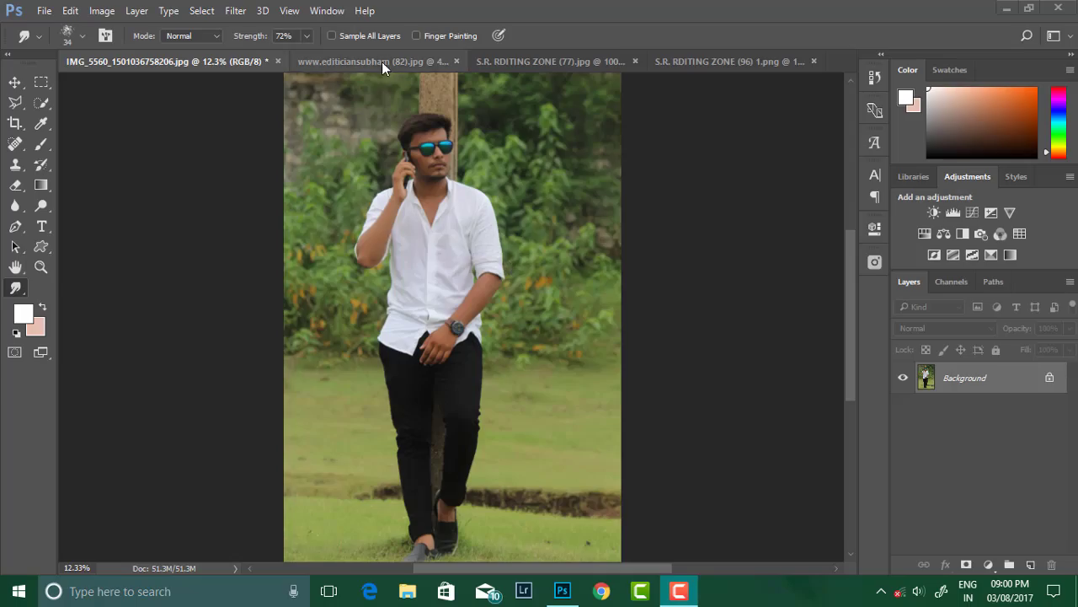
Review the open skyline, glass and credits images, then fit the man's photo in view
left_click(382, 61)
left_click(606, 62)
left_click(715, 59)
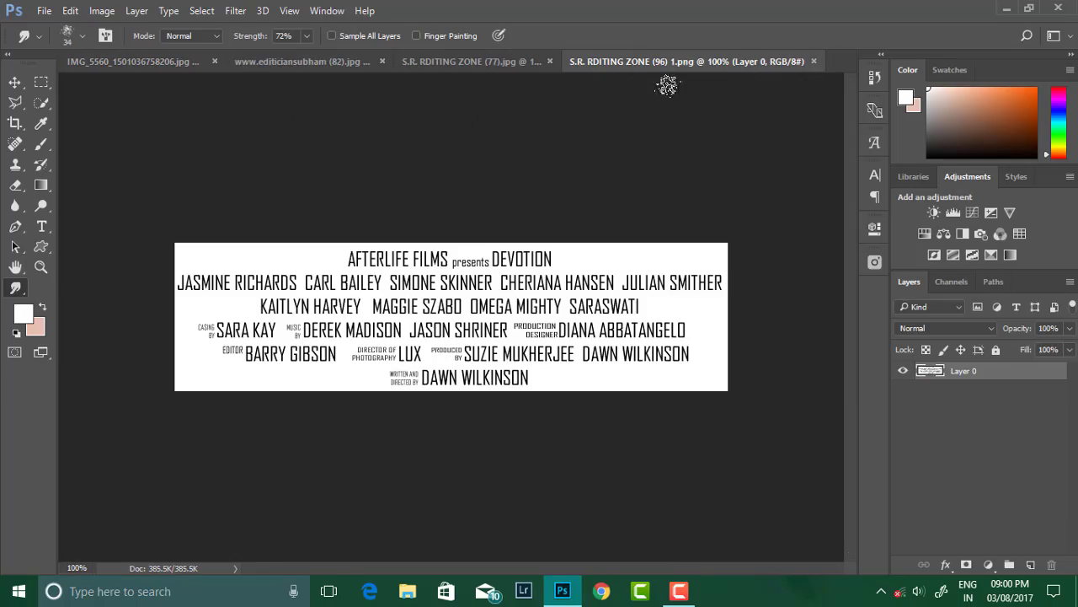
left_click(156, 61)
key("ctrl+minus")
key("ctrl+0")
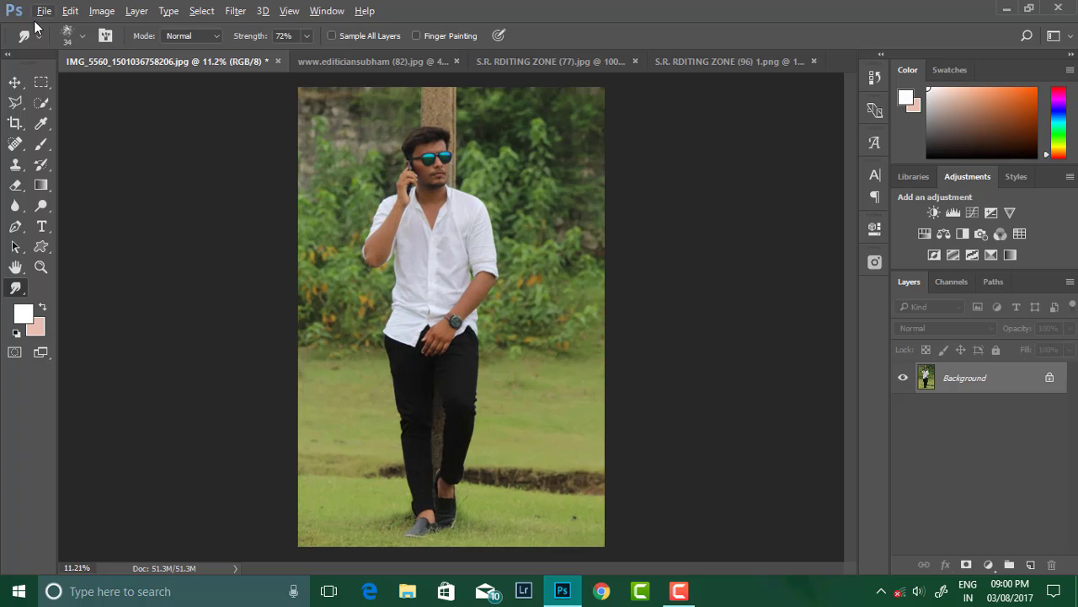
Choose the 18 × 24 inch Poster preset from the Art & Illustration presets
left_click(44, 10)
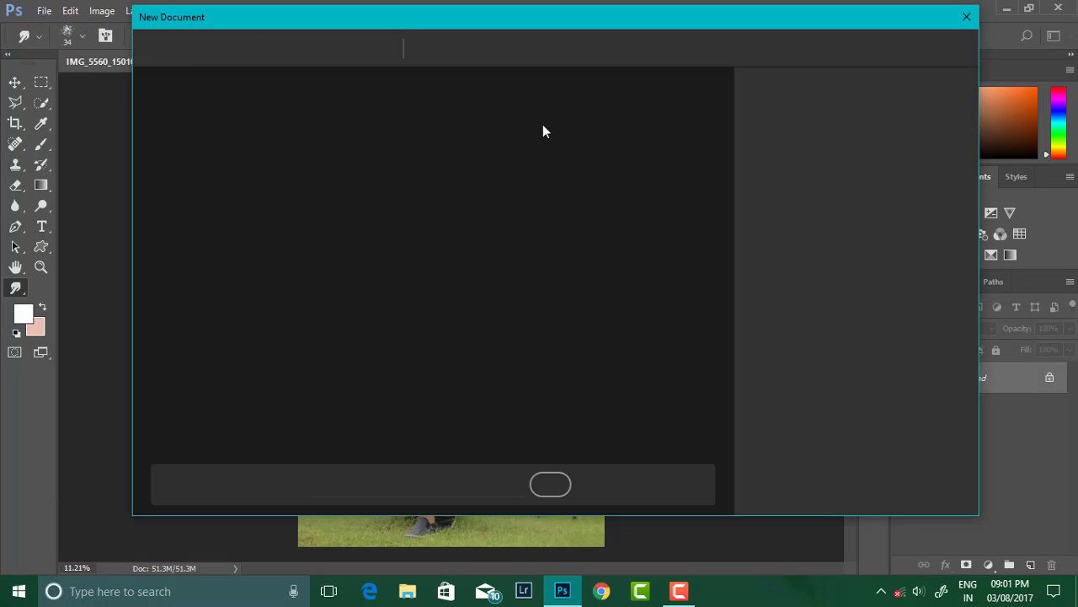
left_click(458, 52)
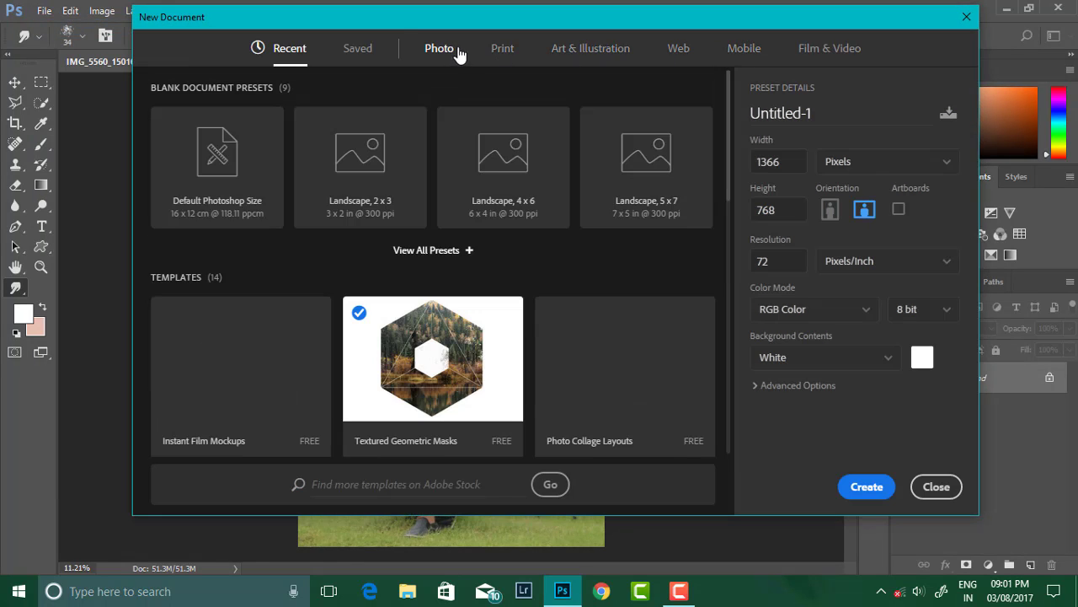
scroll(506, 211, "down", 5)
scroll(589, 215, "up", 5)
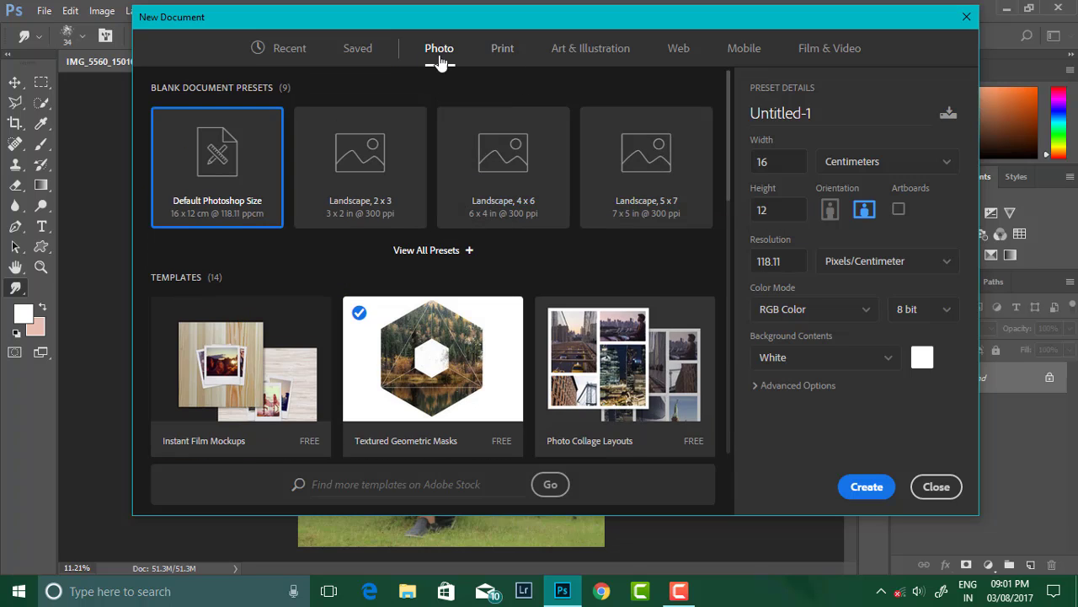
left_click(570, 51)
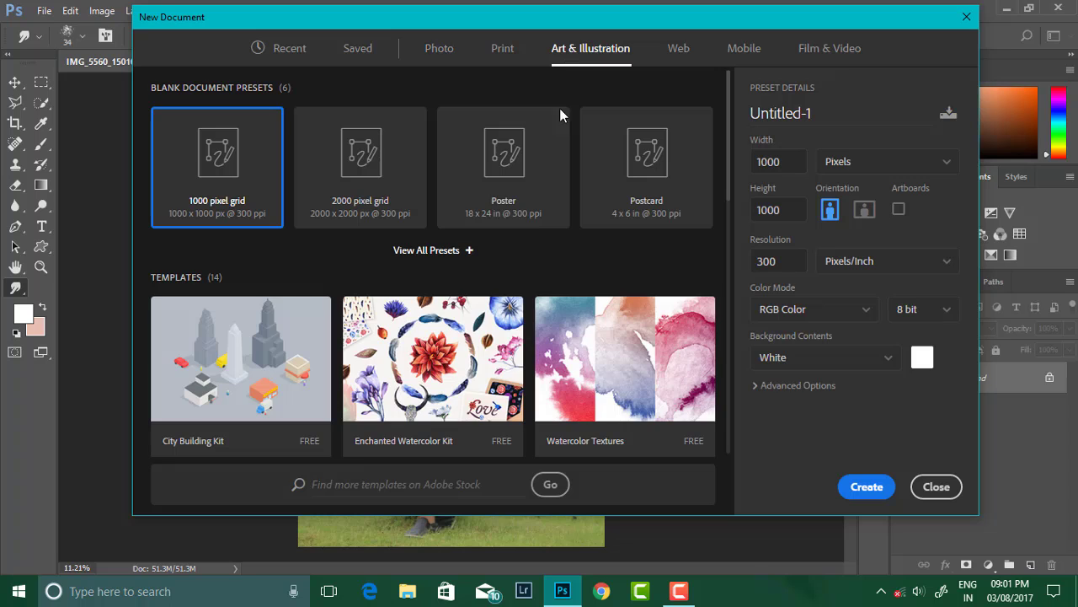
left_click(488, 164)
Keep 300 ppi, inches and a white background, and create the poster document
double_click(776, 256)
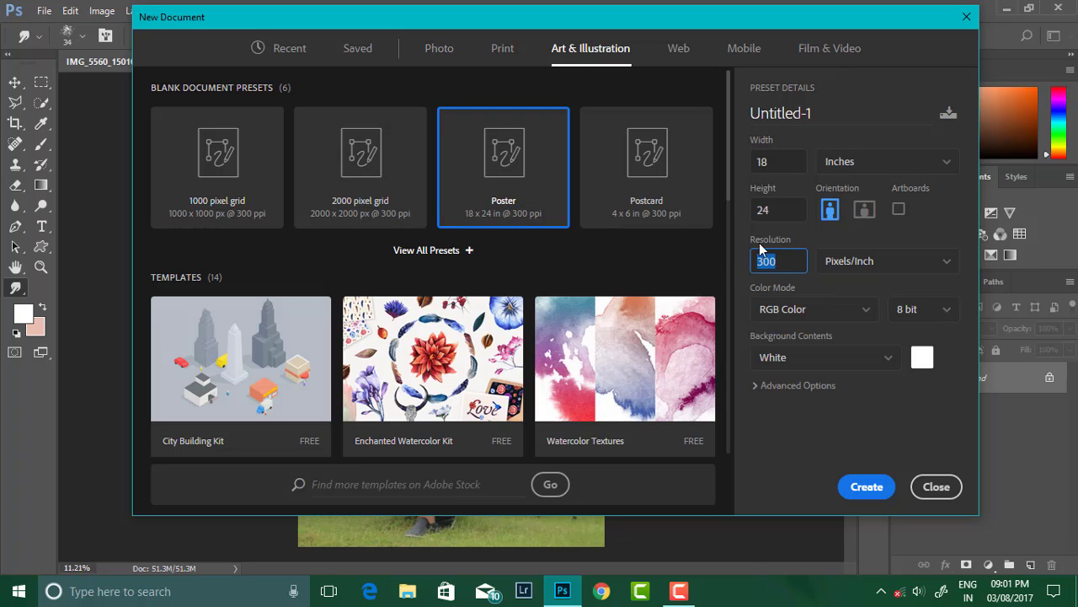
key("shift+Tab")
key("shift+Tab")
left_click(841, 159)
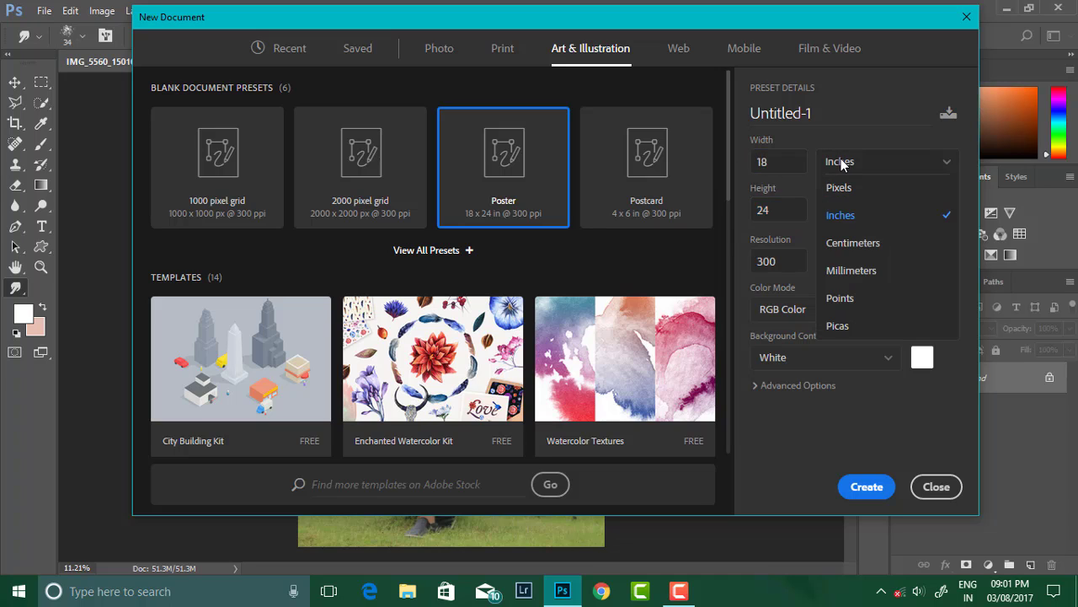
left_click(864, 169)
left_click(862, 212)
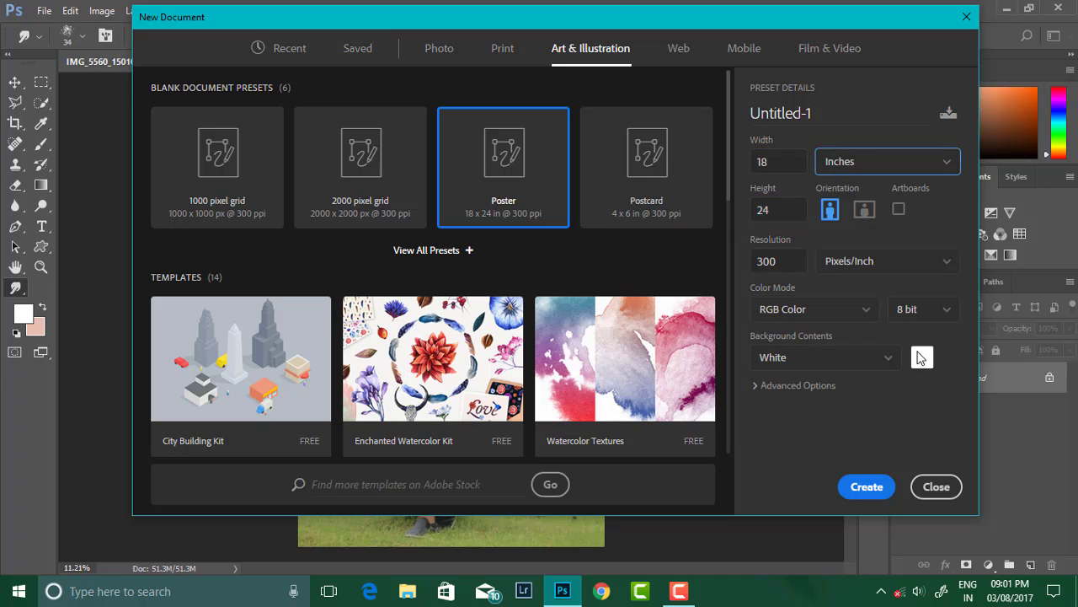
left_click(889, 359)
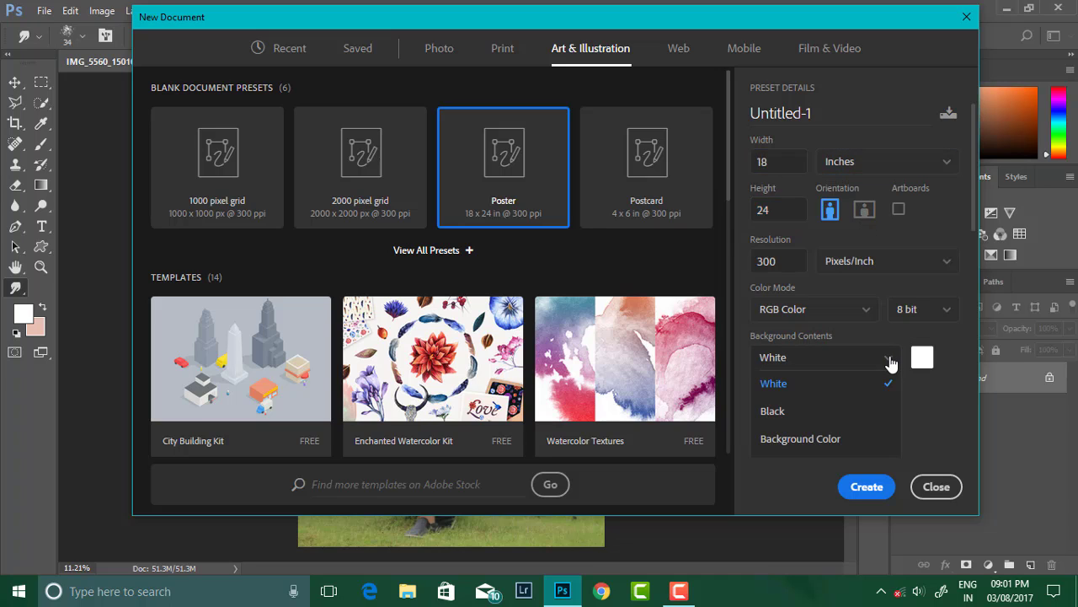
left_click(837, 385)
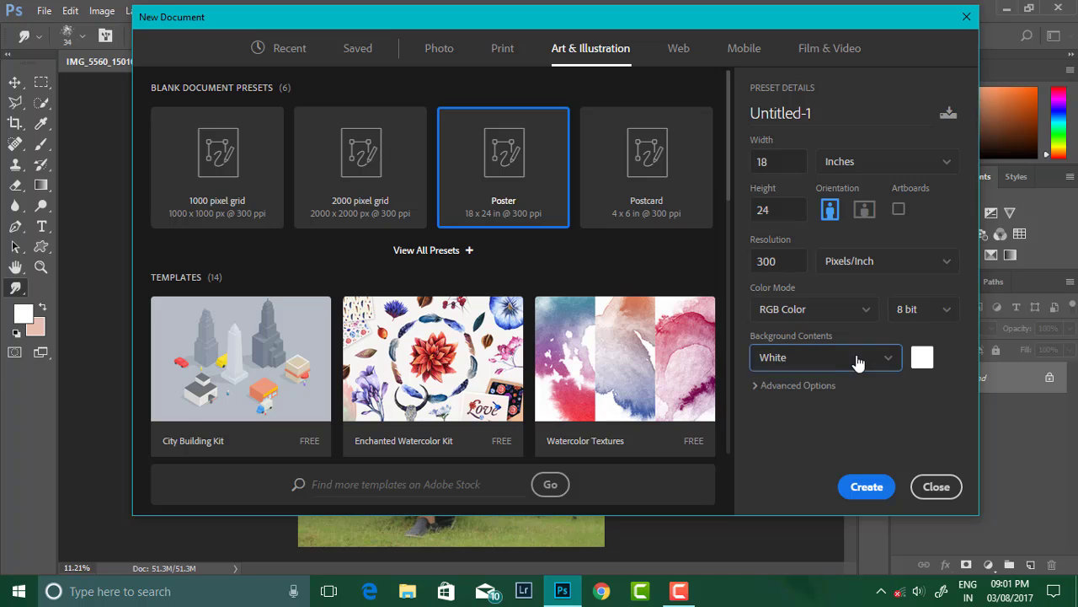
left_click(854, 490)
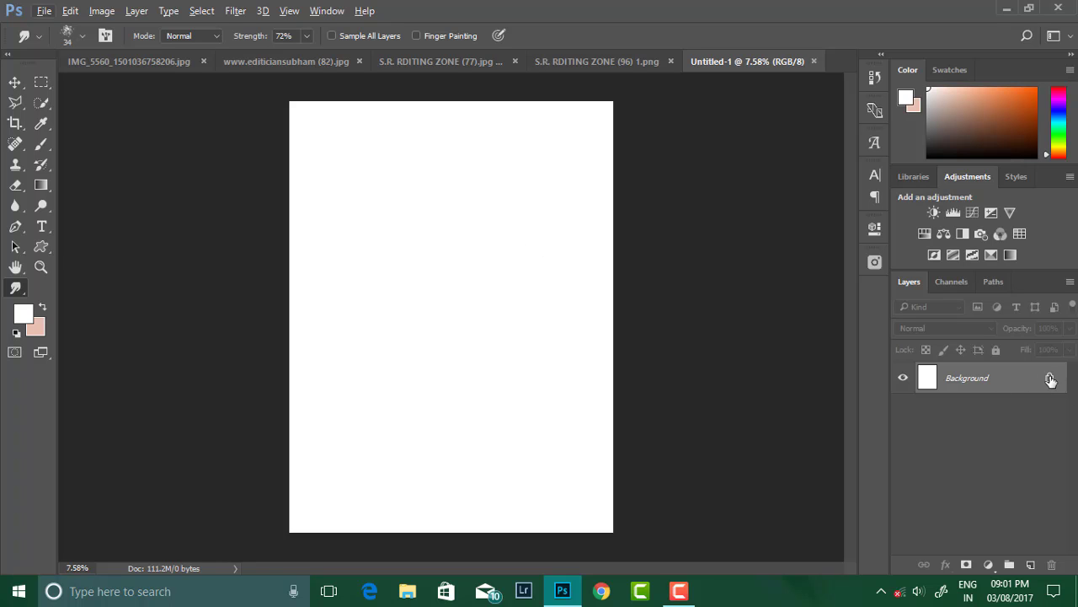
Add a dark brown (about #1c1709) Solid Color fill layer, then hide it
left_click(988, 565)
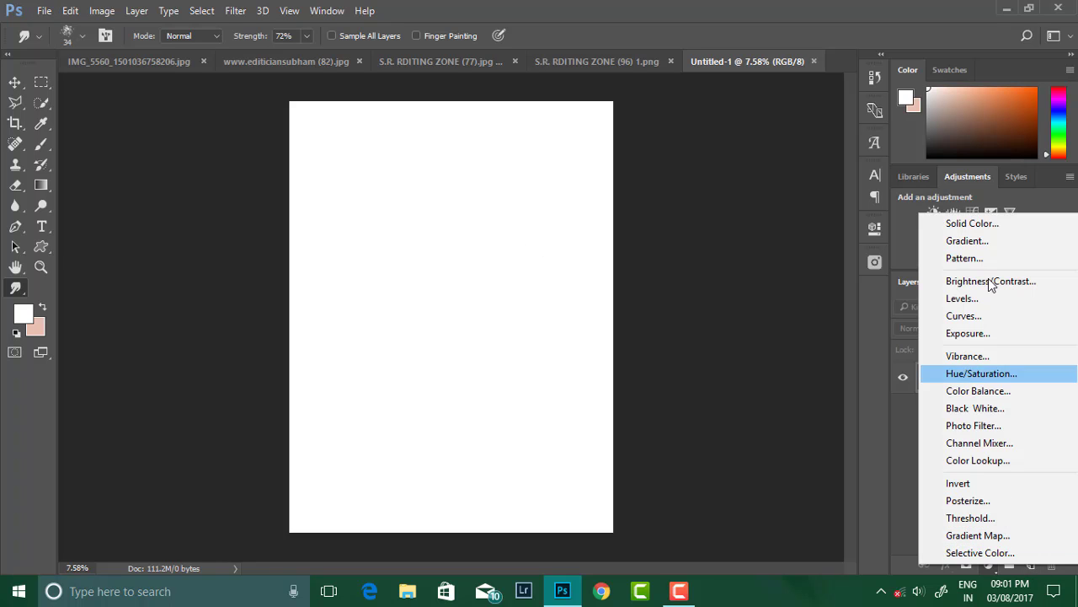
left_click(969, 221)
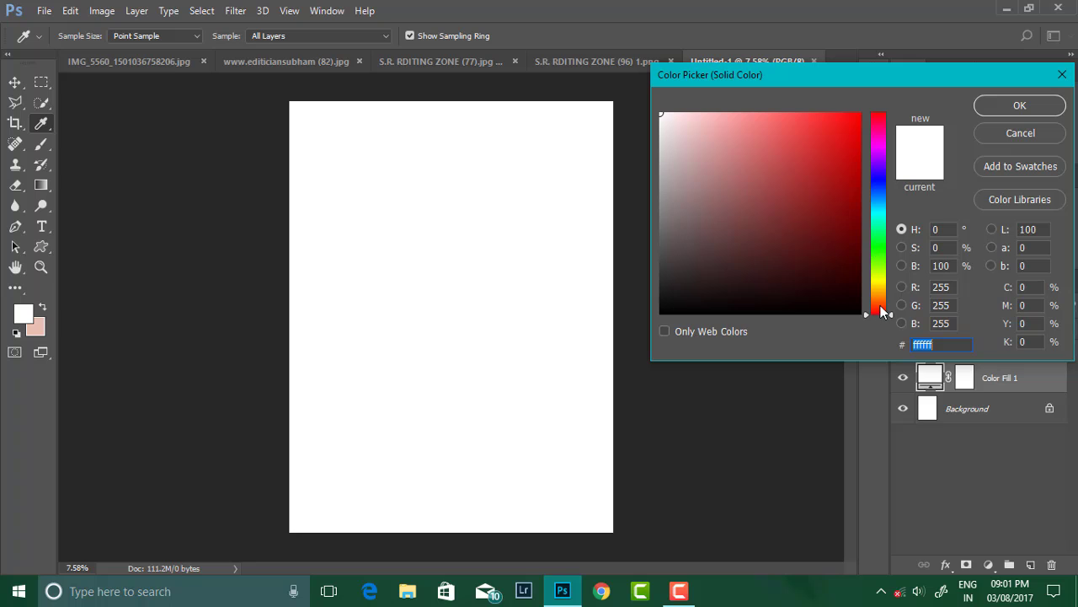
mouse_move(880, 306)
left_mouse_down()
mouse_move(881, 276)
mouse_move(800, 294)
left_mouse_up()
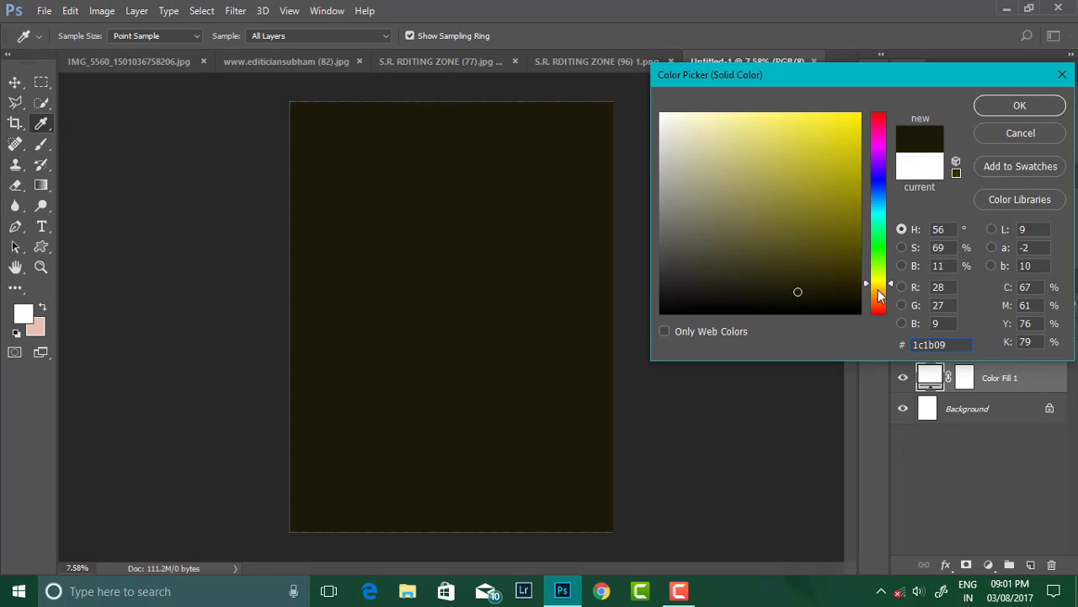
left_click_drag(878, 289, 878, 297)
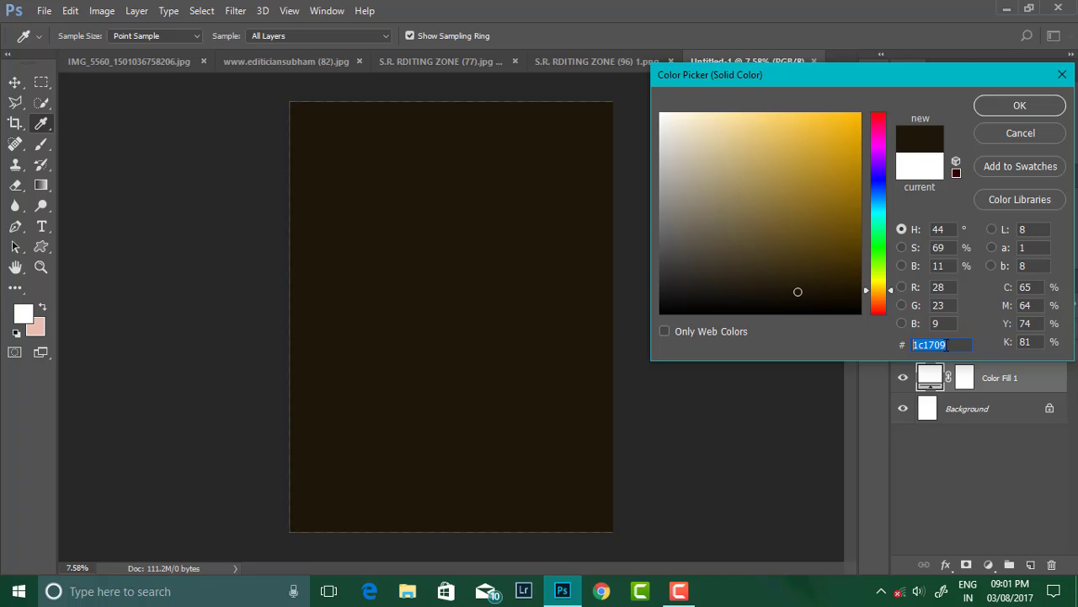
left_click(1002, 106)
left_click(902, 378)
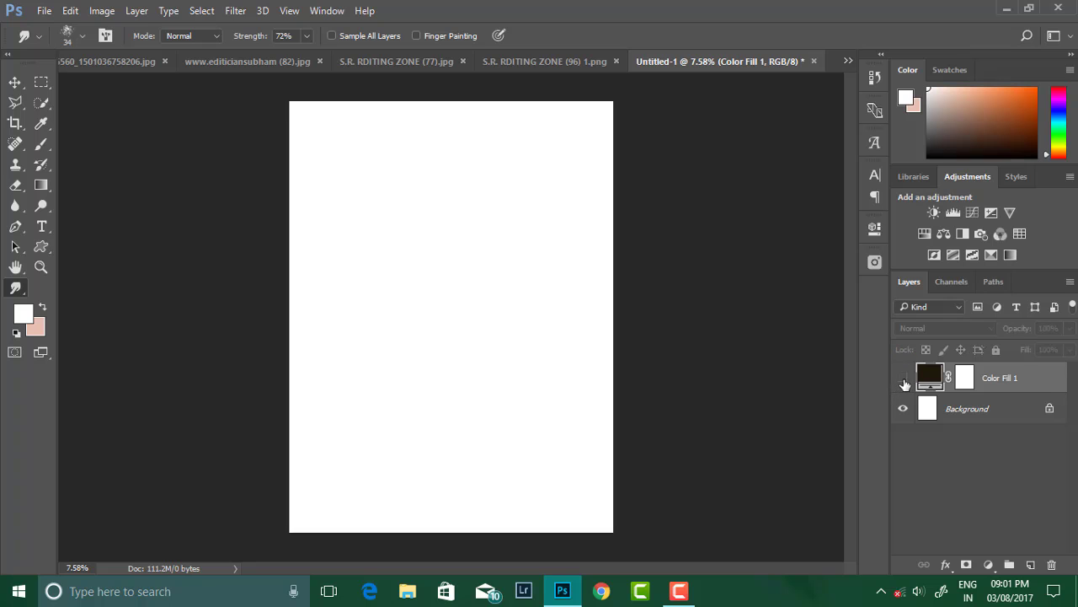
Switch to the IMG_5560 photo of the man and look it over
left_click(133, 63)
scroll(476, 221, "up", 2)
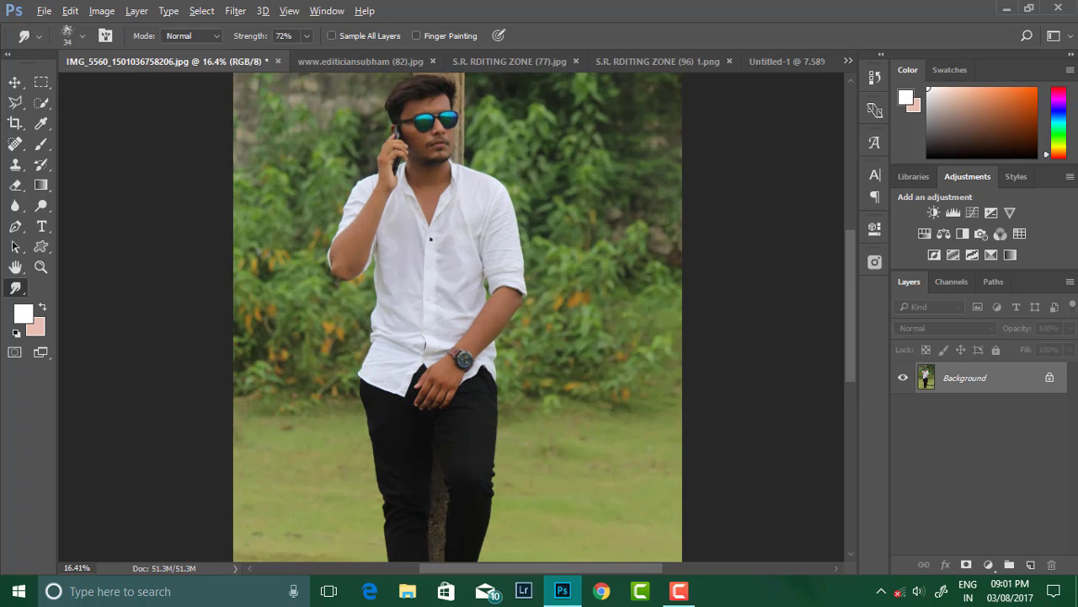
scroll(476, 221, "up", 1)
scroll(476, 221, "up", 2)
scroll(476, 220, "down", 2)
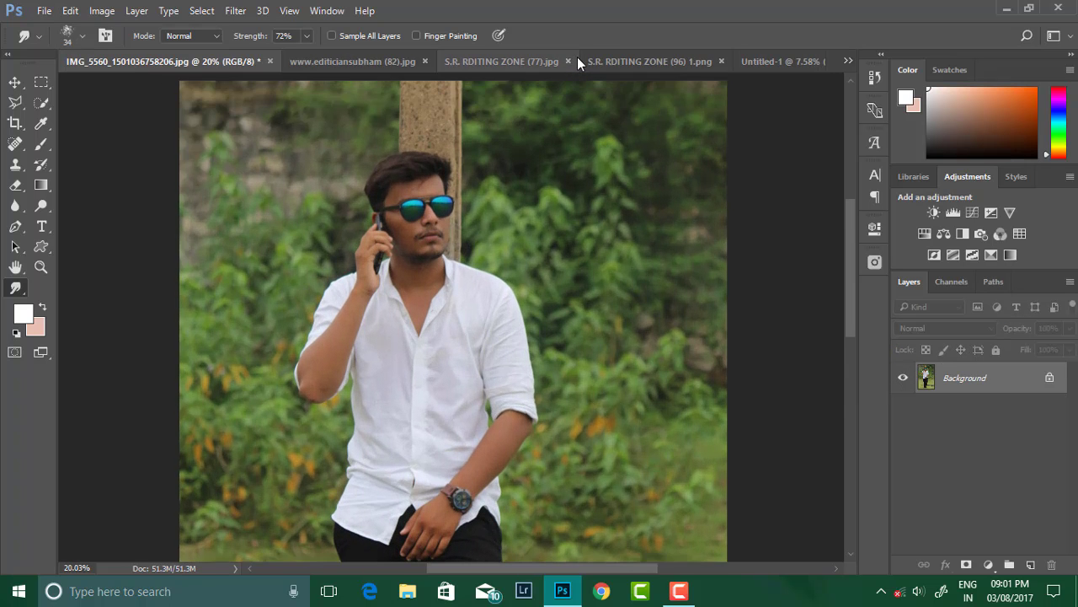
scroll(464, 221, "down", 1)
scroll(454, 223, "down", 1)
scroll(454, 224, "up", 1)
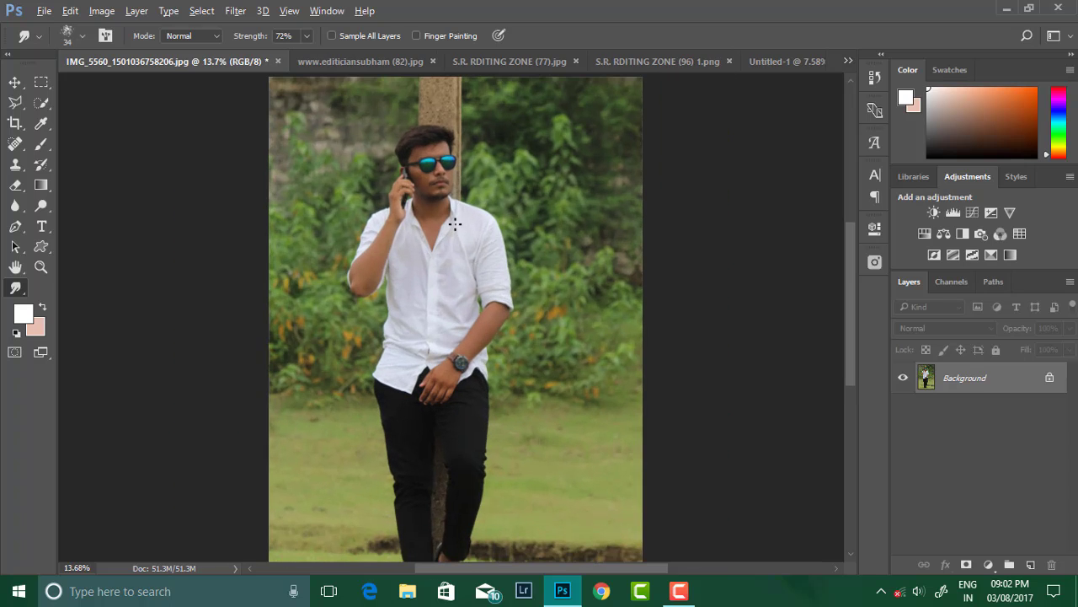
Lift the photo's shadows to +29 in the Camera Raw Filter
left_click(235, 10)
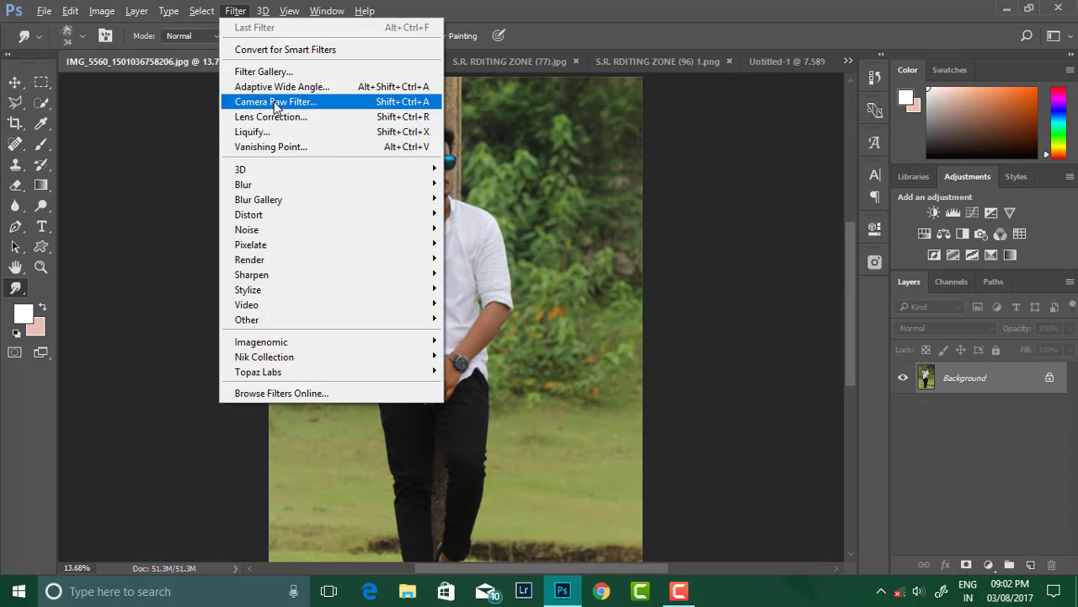
key("Escape")
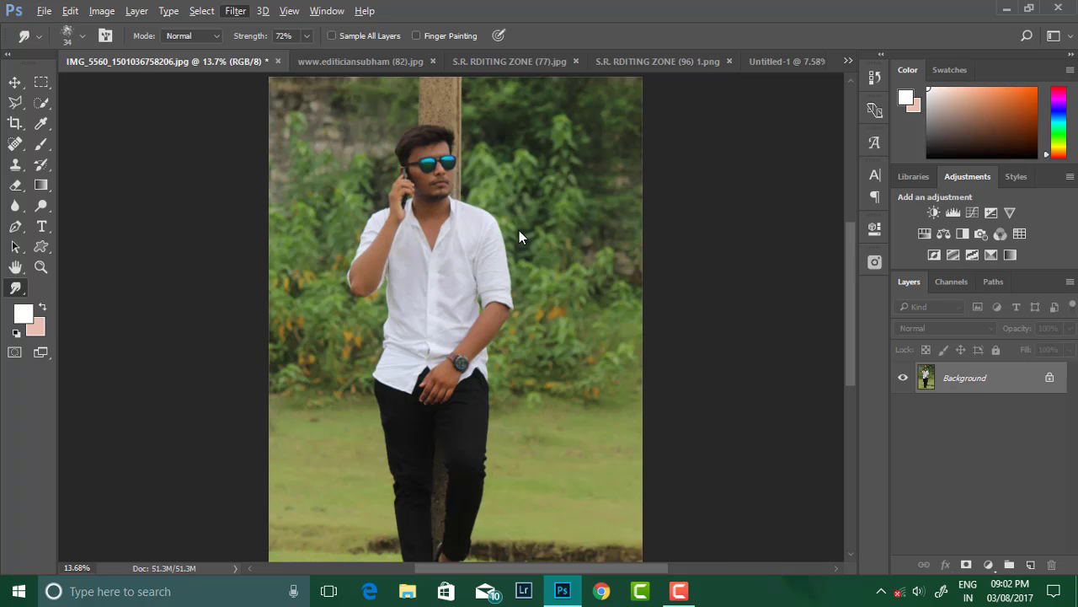
key("ctrl+shift+a")
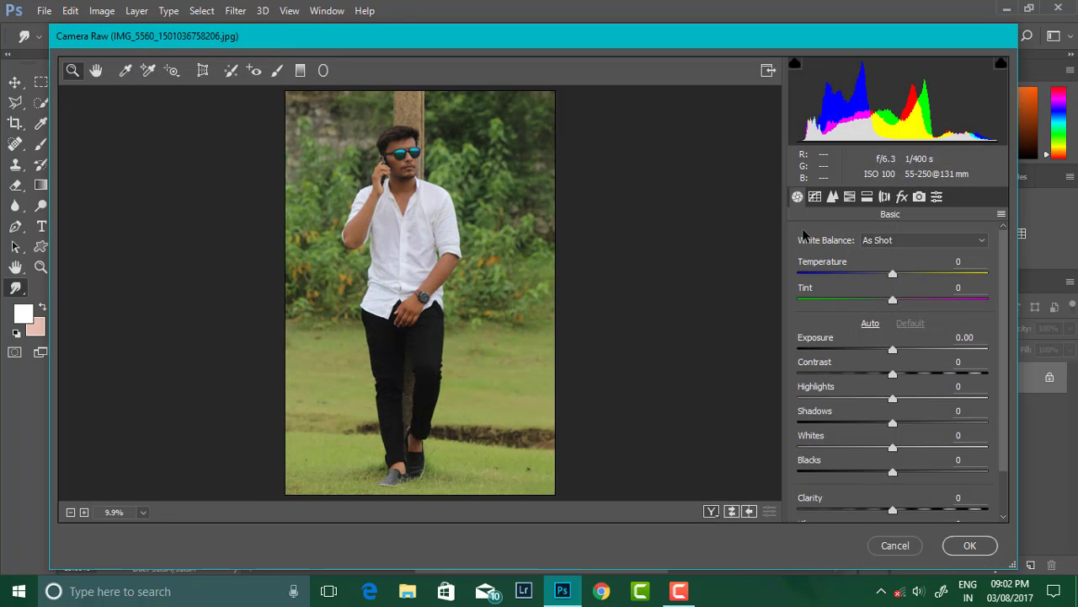
mouse_move(893, 423)
left_mouse_down()
mouse_move(920, 423)
mouse_move(862, 397)
left_mouse_up()
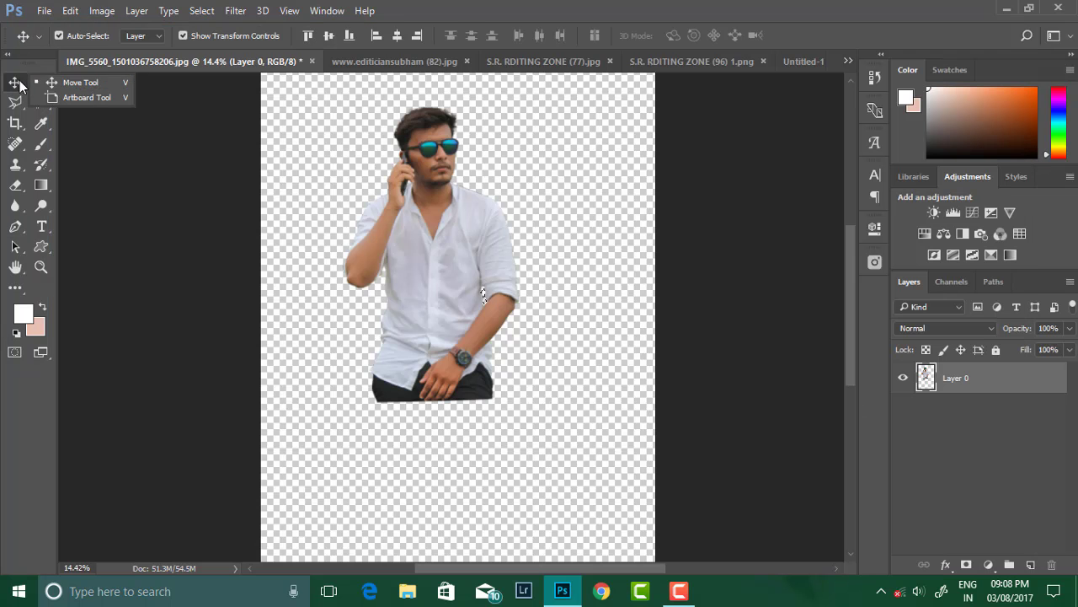
Copy the cut-out man into the poster and close his original photo without saving
left_click(40, 81)
key("v")
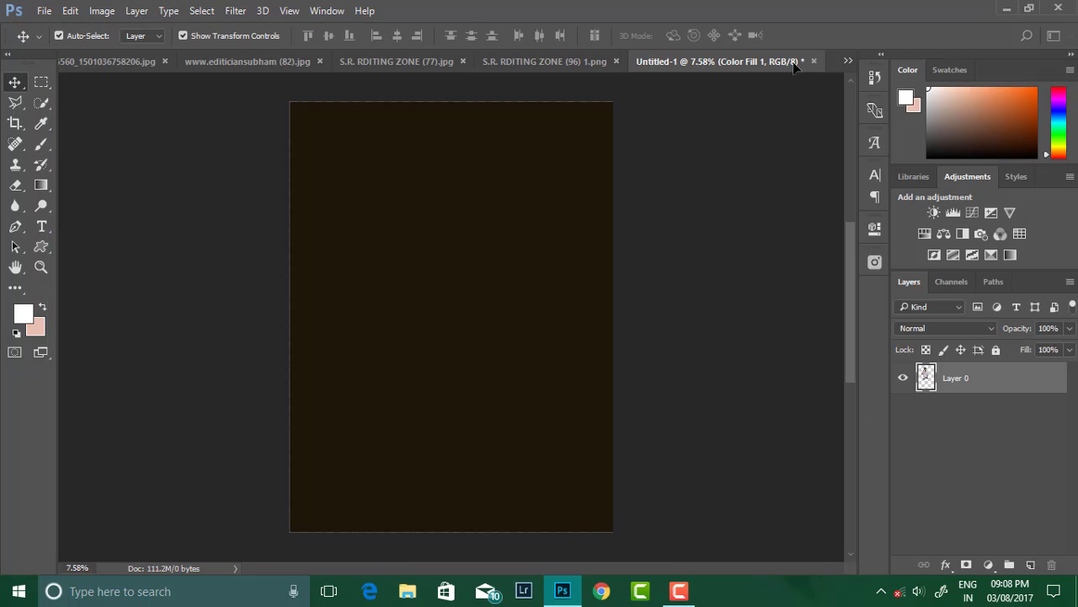
left_click_drag(458, 215, 452, 312)
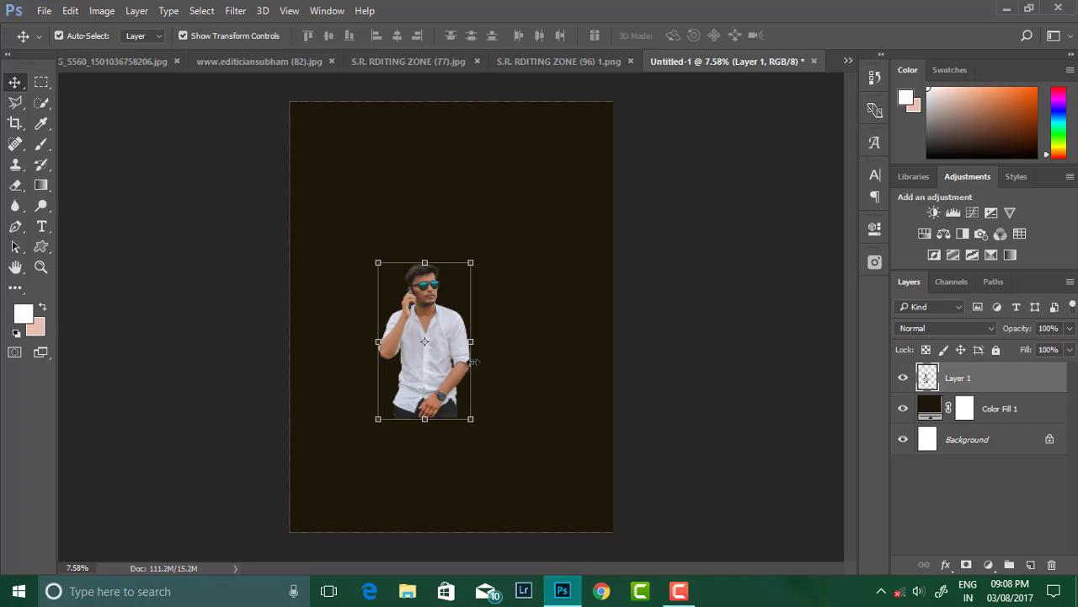
left_click(164, 61)
left_click(319, 61)
left_click(554, 233)
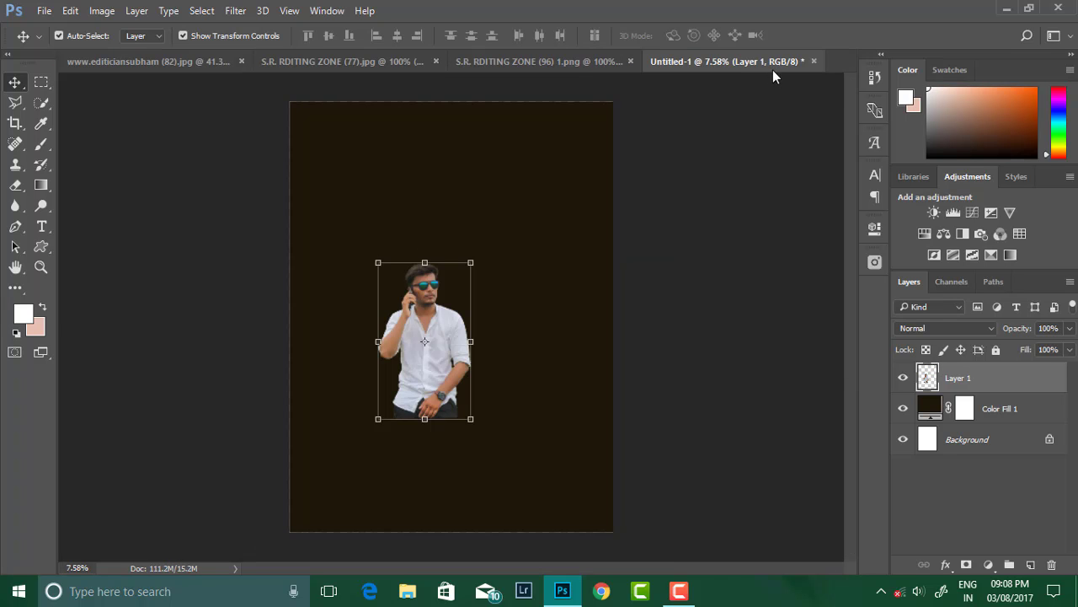
Enlarge the man on the poster, shift him slightly left, and commit the size
mouse_move(471, 263)
left_mouse_down()
mouse_move(526, 255)
mouse_move(573, 174)
left_mouse_up()
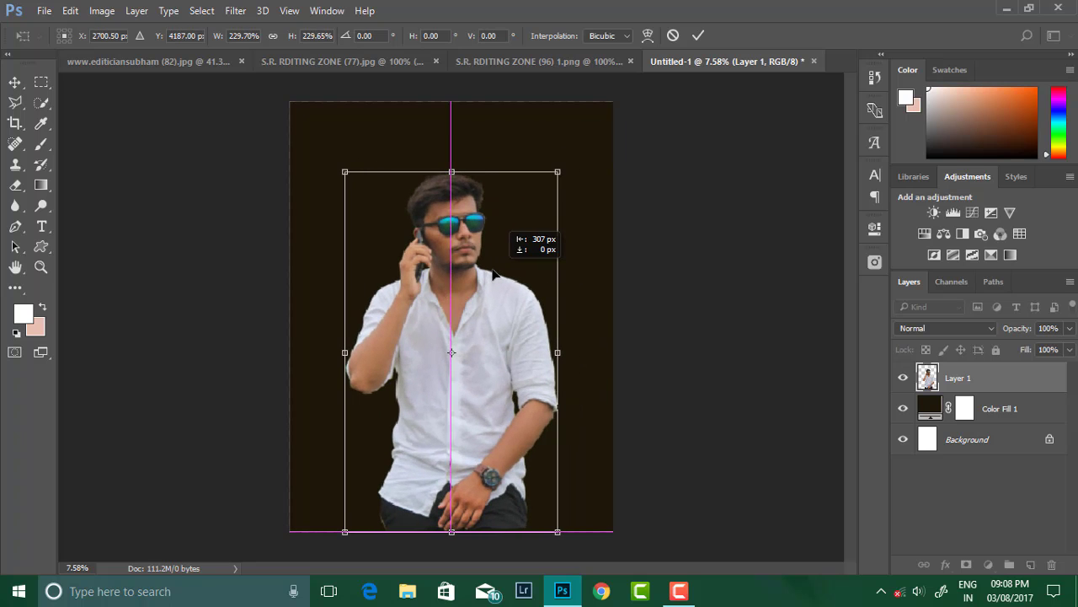
left_click_drag(463, 236, 445, 234)
left_click(697, 35)
scroll(630, 341, "up", 2)
scroll(623, 368, "down", 2)
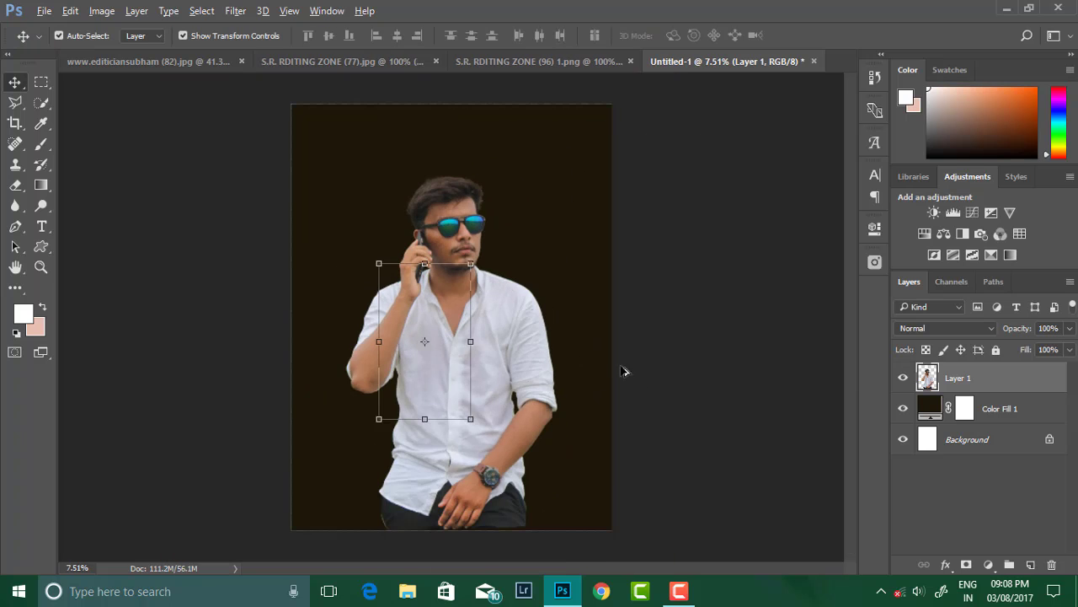
scroll(465, 347, "up", 1)
left_click(465, 347)
scroll(473, 315, "up", 1)
scroll(474, 316, "down", 3)
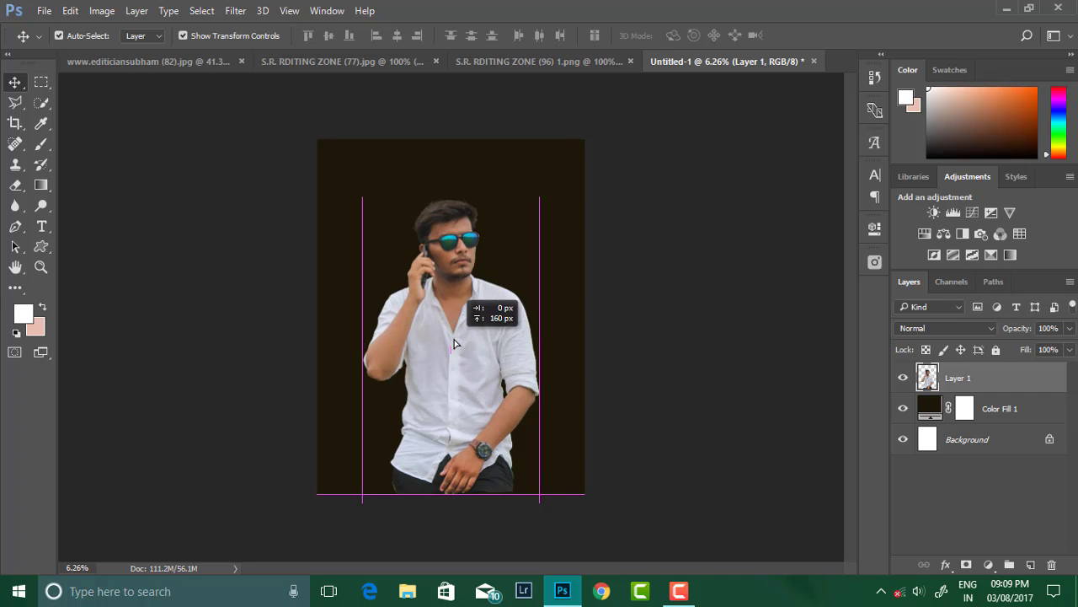
left_click_drag(538, 200, 545, 182)
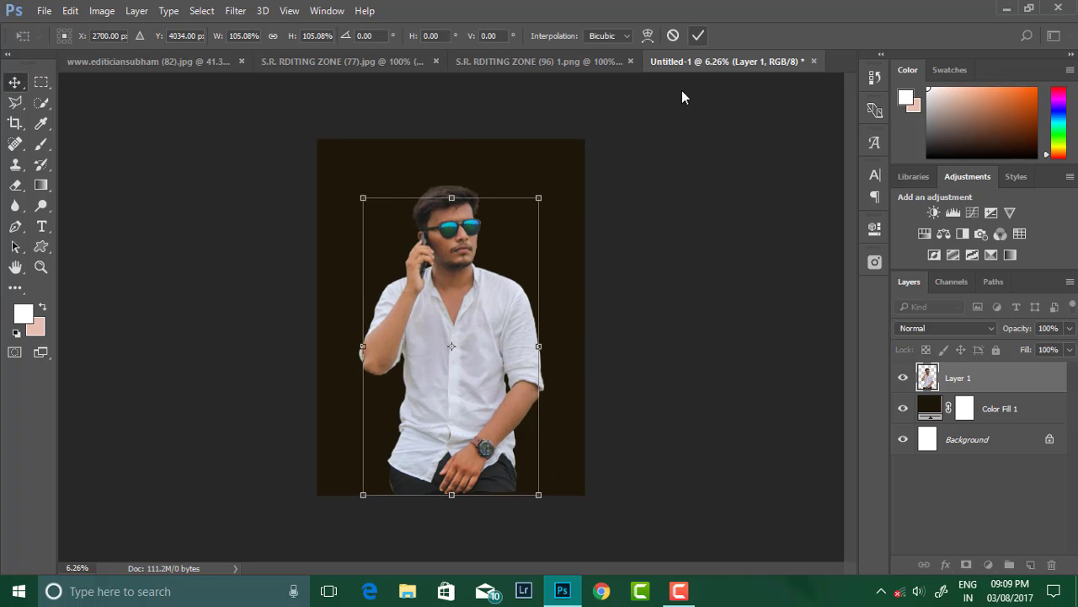
key("Return")
Select the man's layer and bring up the city skyline photo
scroll(531, 265, "up", 1)
left_click(935, 379)
scroll(724, 336, "down", 1)
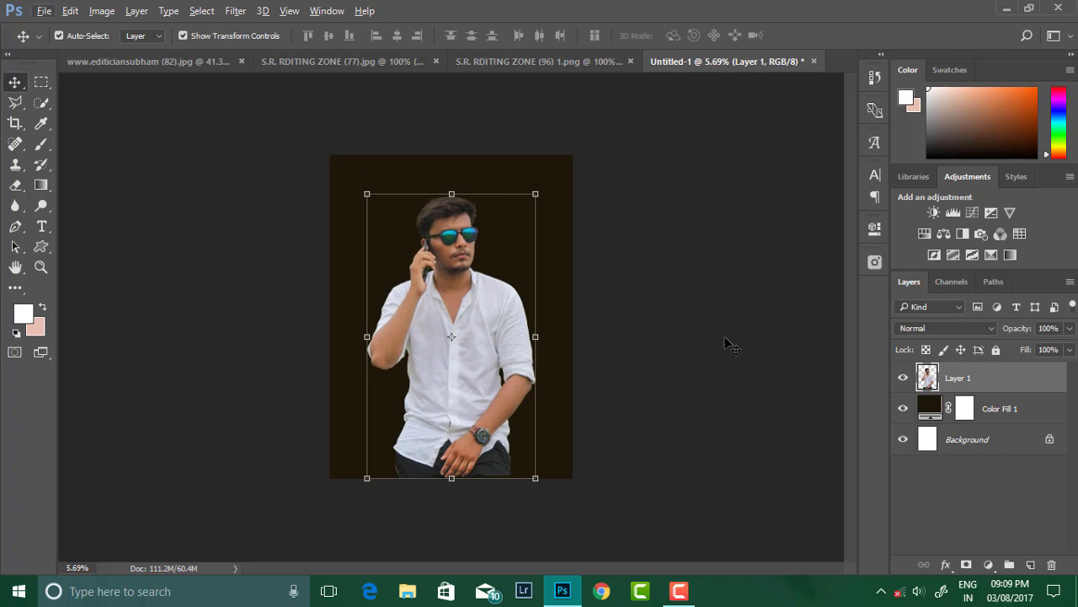
left_click(481, 61)
left_click(348, 61)
Unlock the city skyline photo and bring it into the poster, scaled to fit
left_click(154, 61)
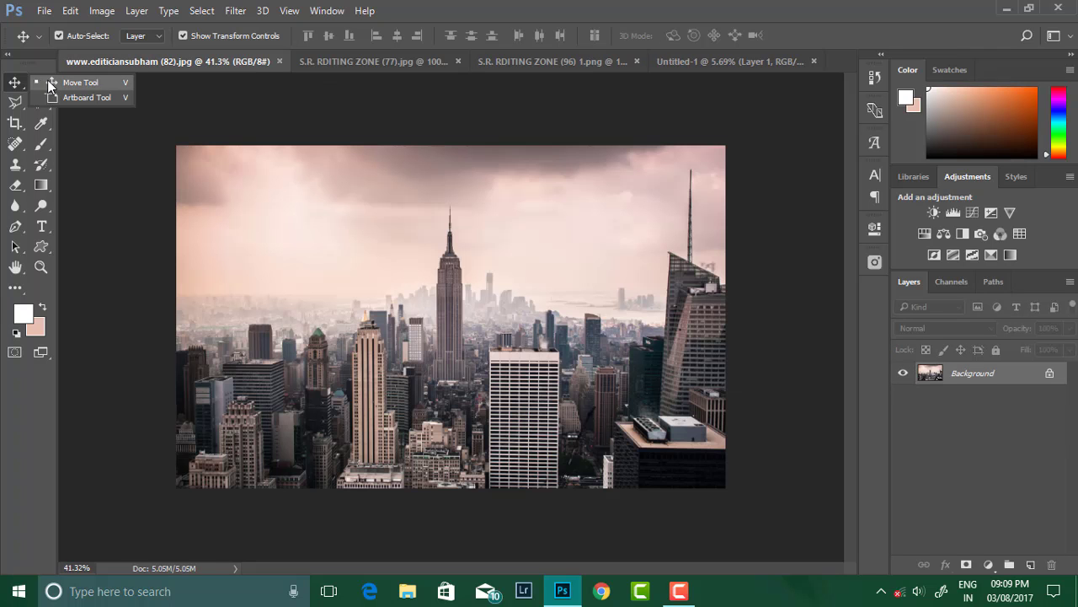
left_click(1050, 373)
mouse_move(562, 284)
left_mouse_down()
mouse_move(554, 255)
mouse_move(700, 468)
mouse_move(585, 410)
mouse_move(658, 437)
left_mouse_up()
left_click_drag(731, 475, 635, 436)
left_click(697, 36)
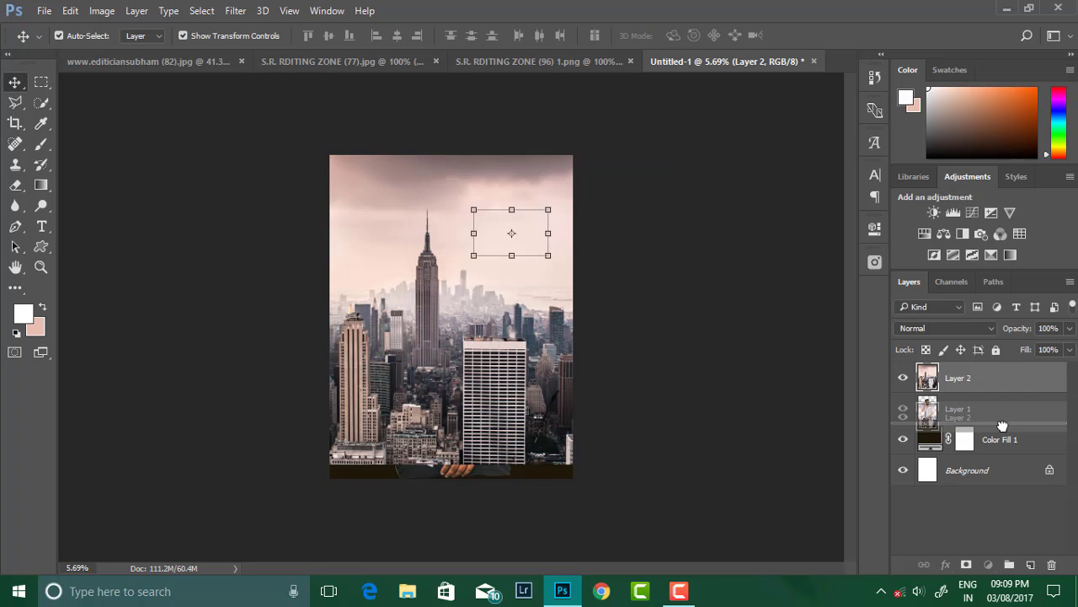
Move the city layer beneath the man, then enlarge and reposition it so the tower shows
left_click_drag(958, 379, 957, 421)
left_click(834, 415)
scroll(451, 316, "down", 1)
left_click(534, 273)
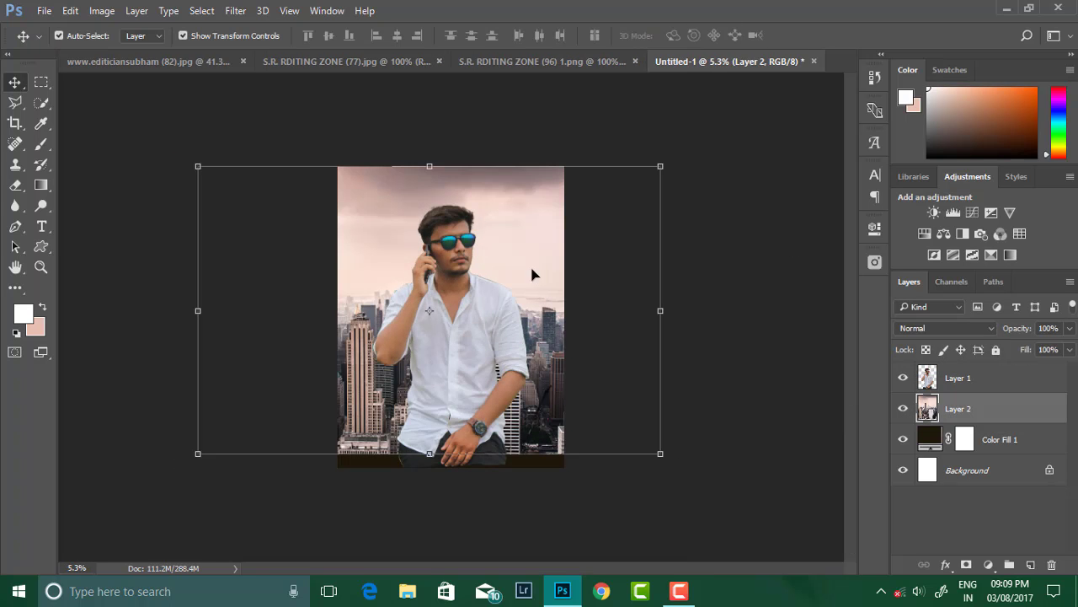
left_click(758, 404)
scroll(557, 444, "up", 4)
left_click(572, 282)
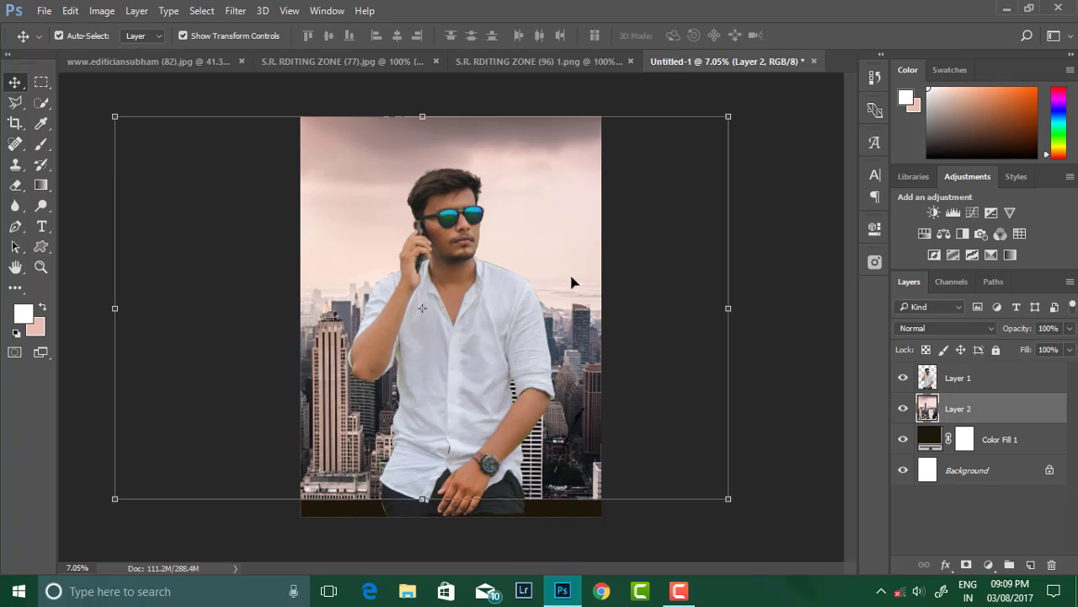
left_click_drag(114, 116, 58, 79)
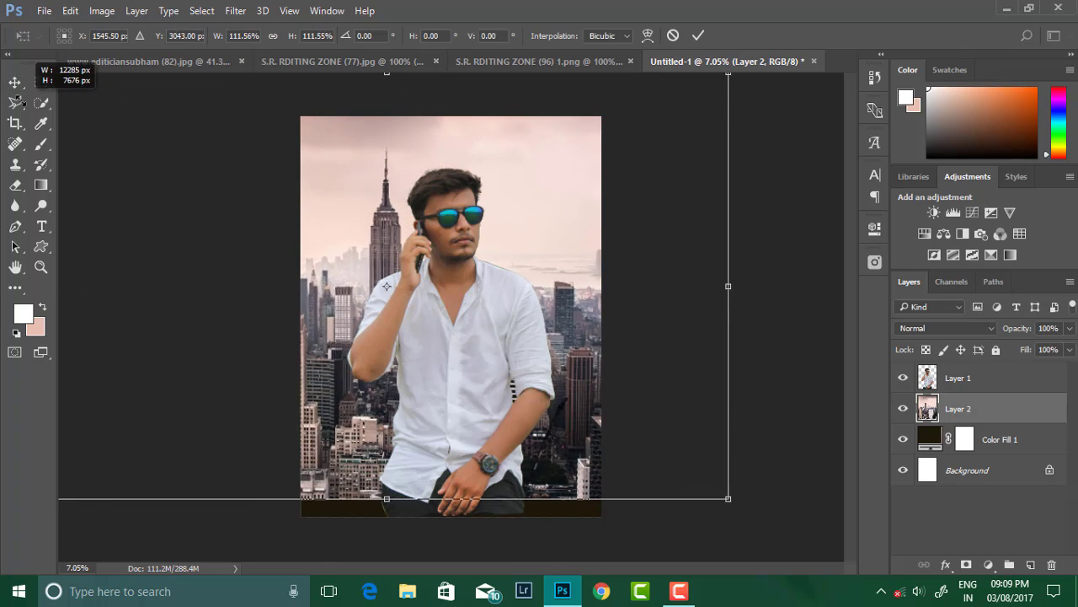
mouse_move(249, 102)
left_mouse_down()
mouse_move(344, 233)
mouse_move(337, 242)
left_mouse_up()
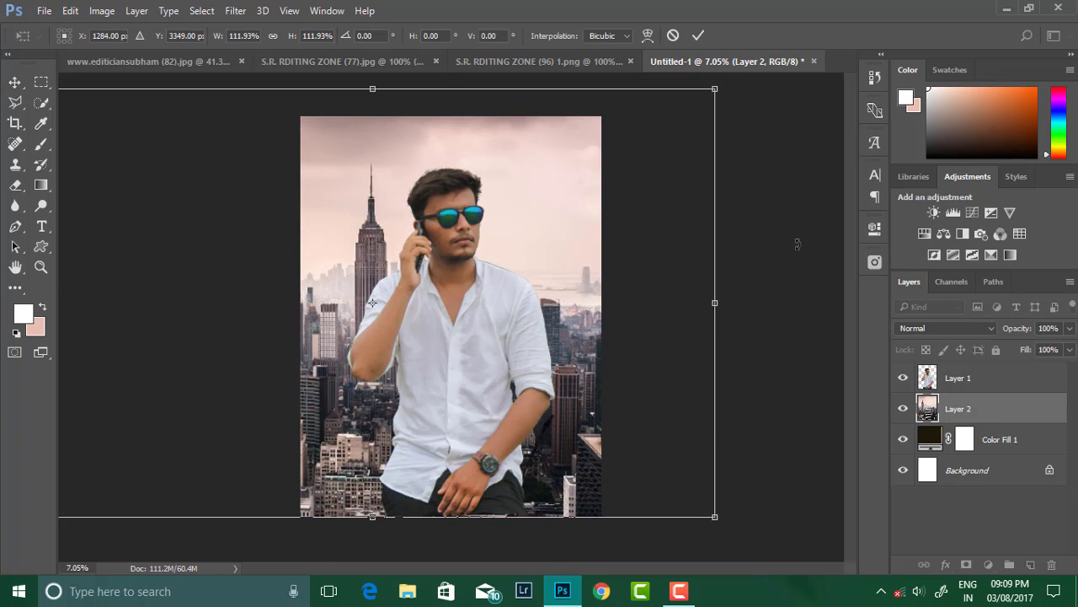
key("Return")
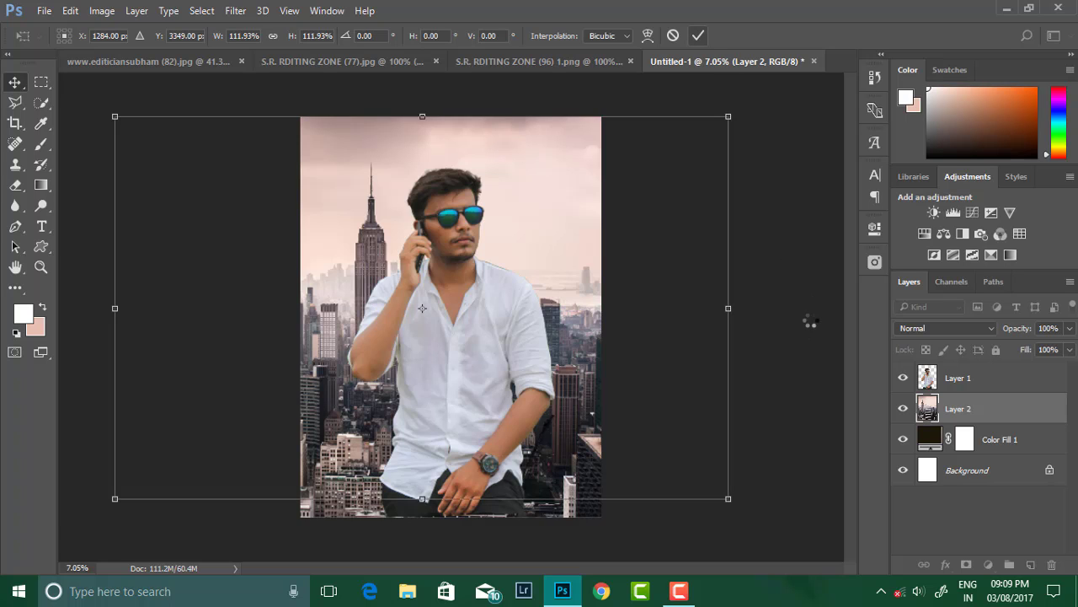
Fit the whole poster in view and nudge the man's layer slightly
key("ctrl+0")
left_click(474, 390)
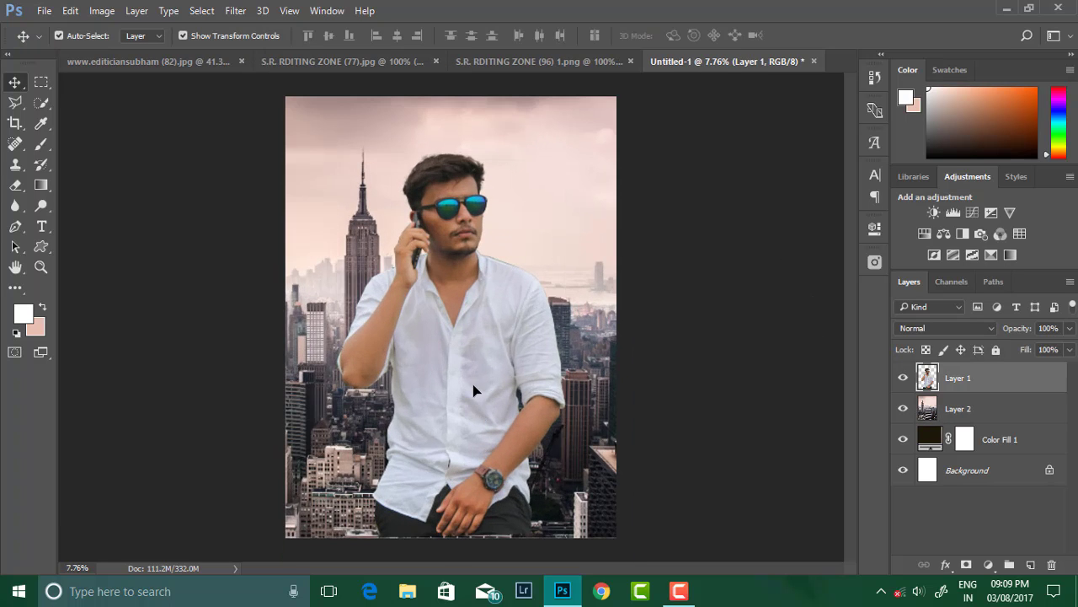
left_click_drag(474, 389, 472, 386)
left_click(643, 233)
scroll(463, 350, "down", 3)
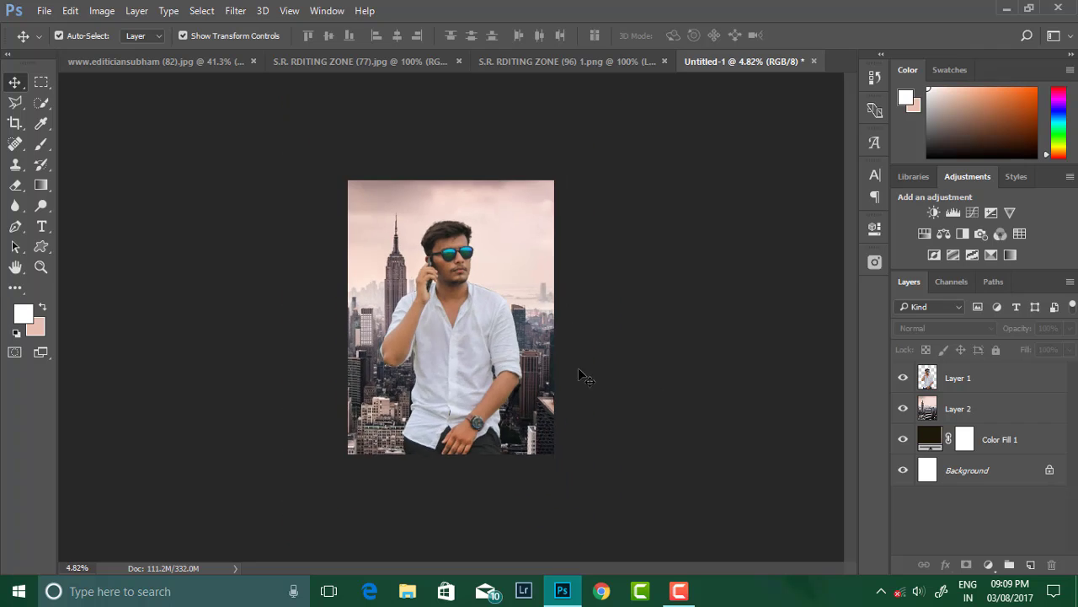
scroll(586, 378, "up", 2)
left_click(337, 62)
Return to the poster and duplicate the city skyline layer
left_click(531, 62)
left_click(686, 61)
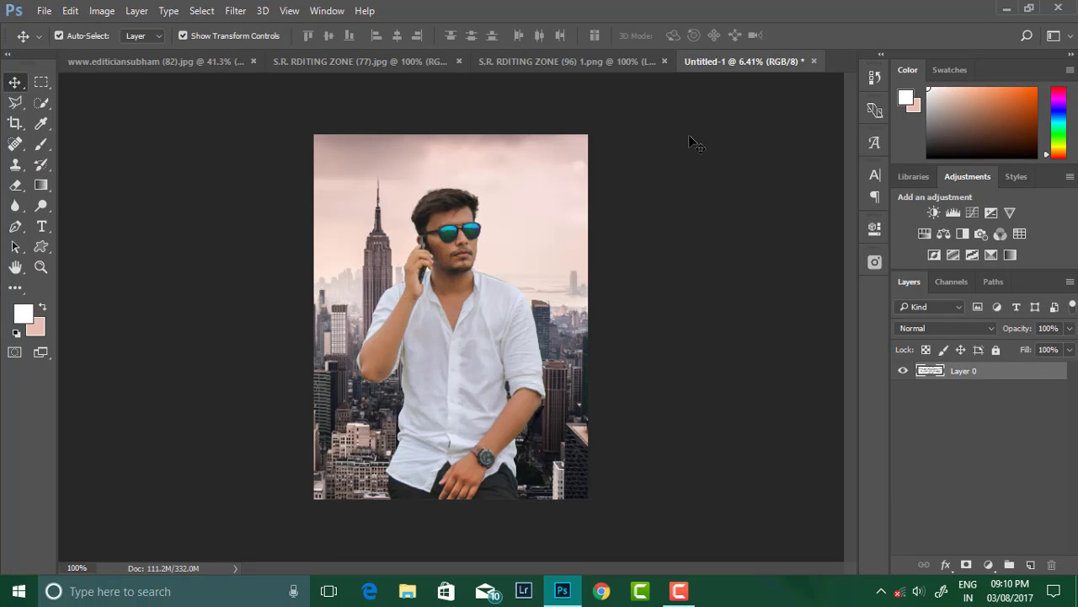
key("ctrl+0")
left_click(989, 411)
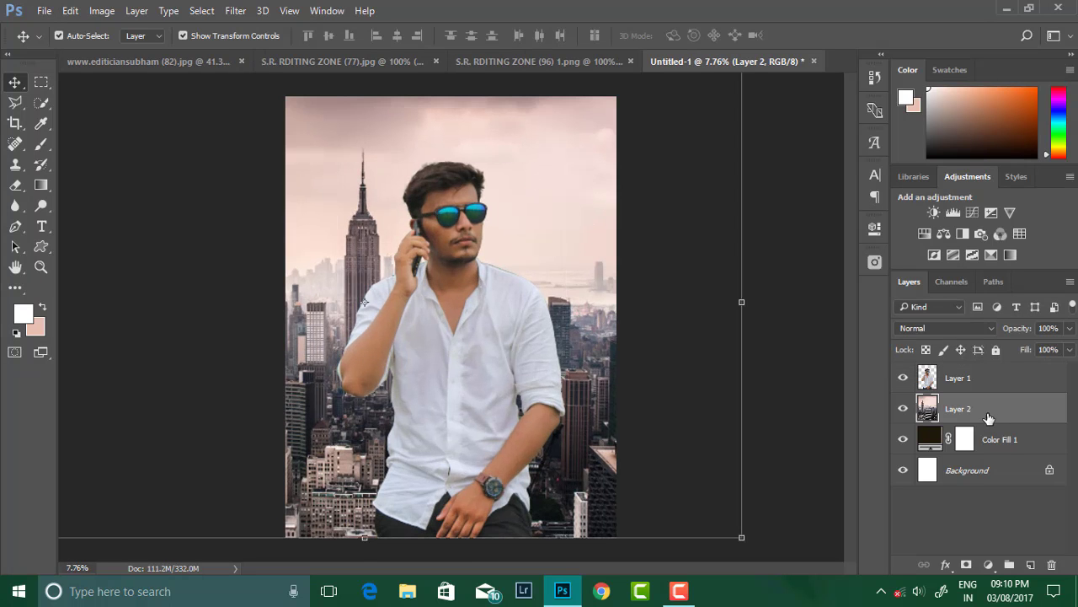
left_click_drag(989, 415, 1031, 564)
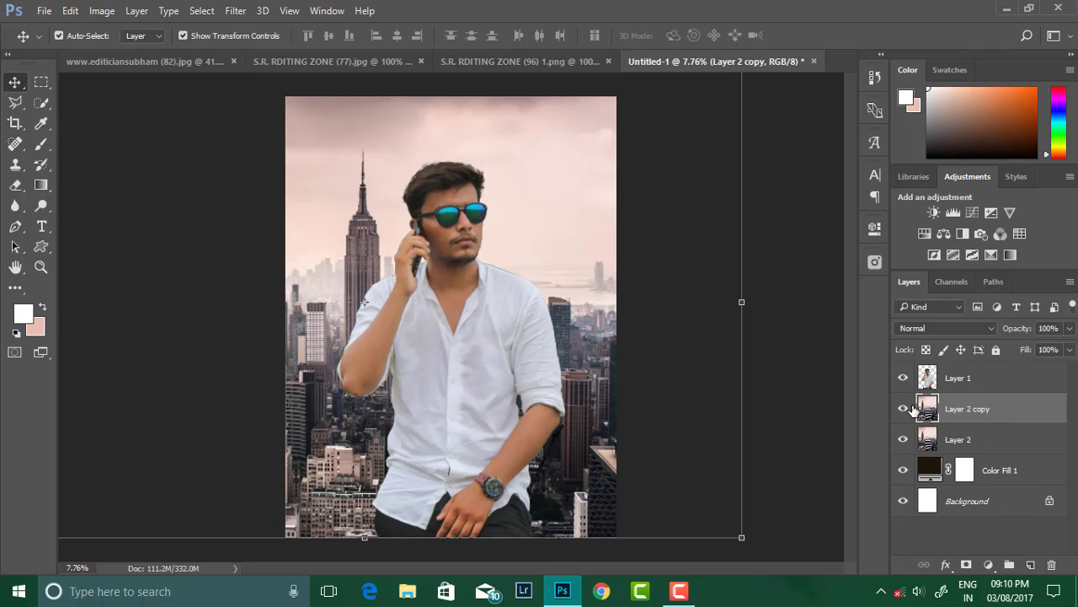
Set the skyline copy to Multiply blend mode at 67% opacity
left_click(948, 328)
left_click(909, 60)
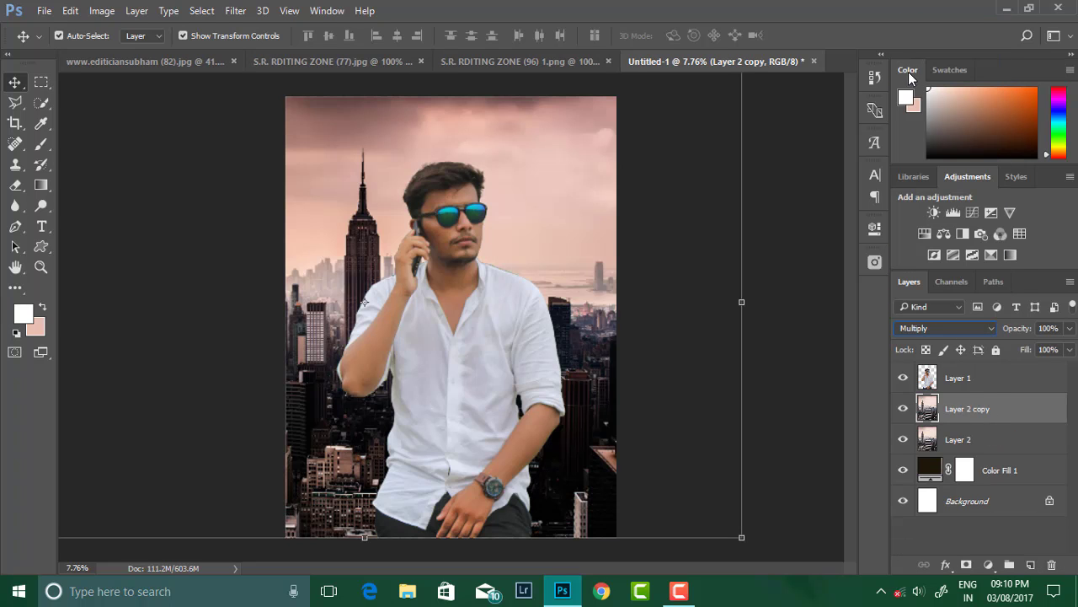
left_click(1070, 327)
left_click_drag(1070, 347, 1048, 349)
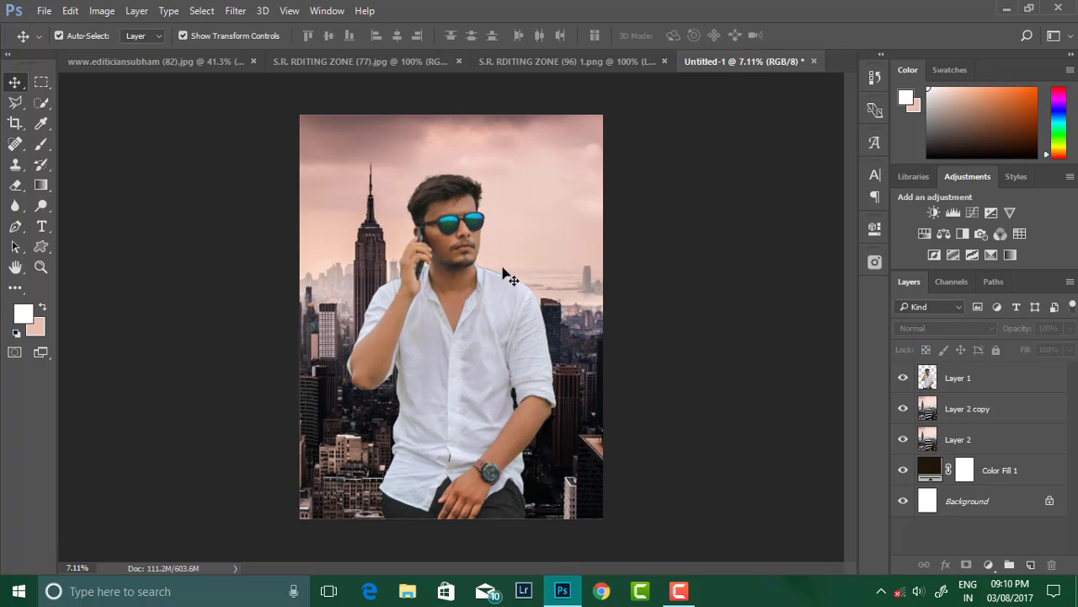
left_click(967, 406)
left_click(973, 438)
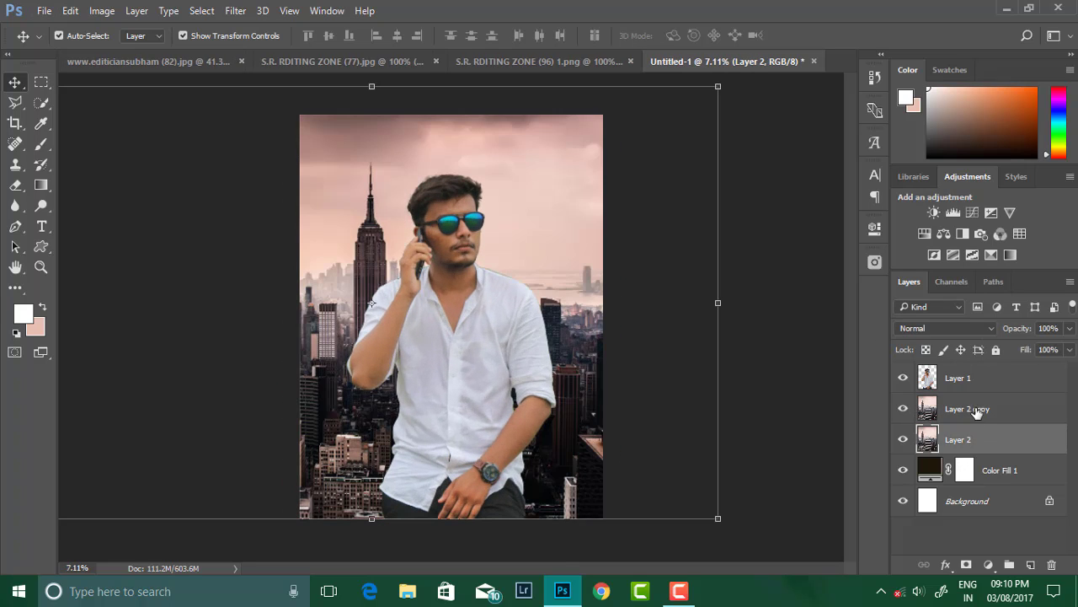
left_click(973, 377)
Camera Raw the man: Clarity +30, Blacks -15, Highlights +8, Shadows +33, Temperature -1, Exposure 0
left_click(237, 11)
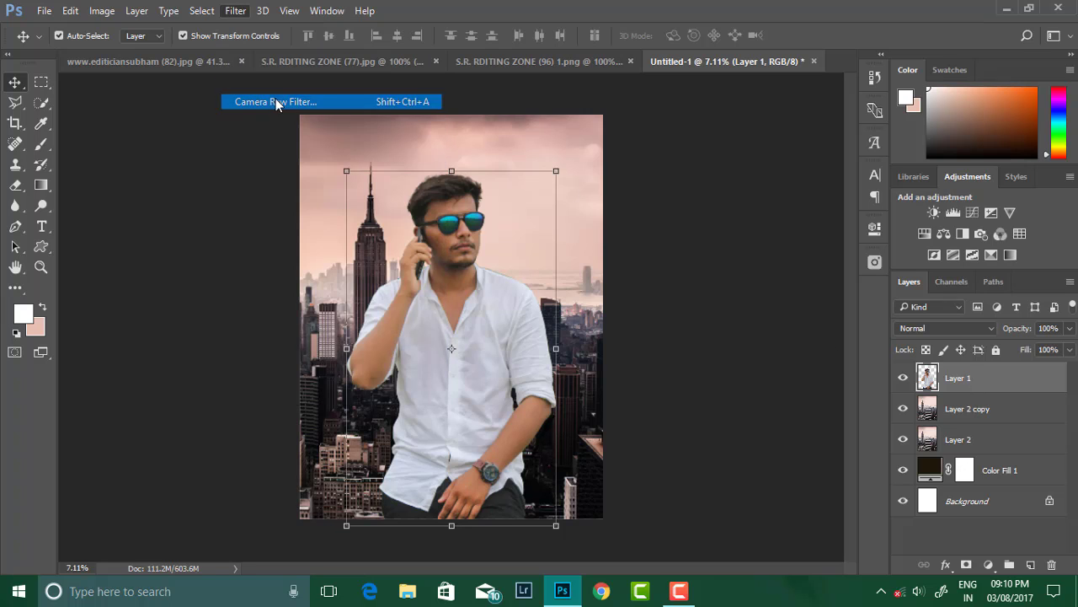
left_click(270, 102)
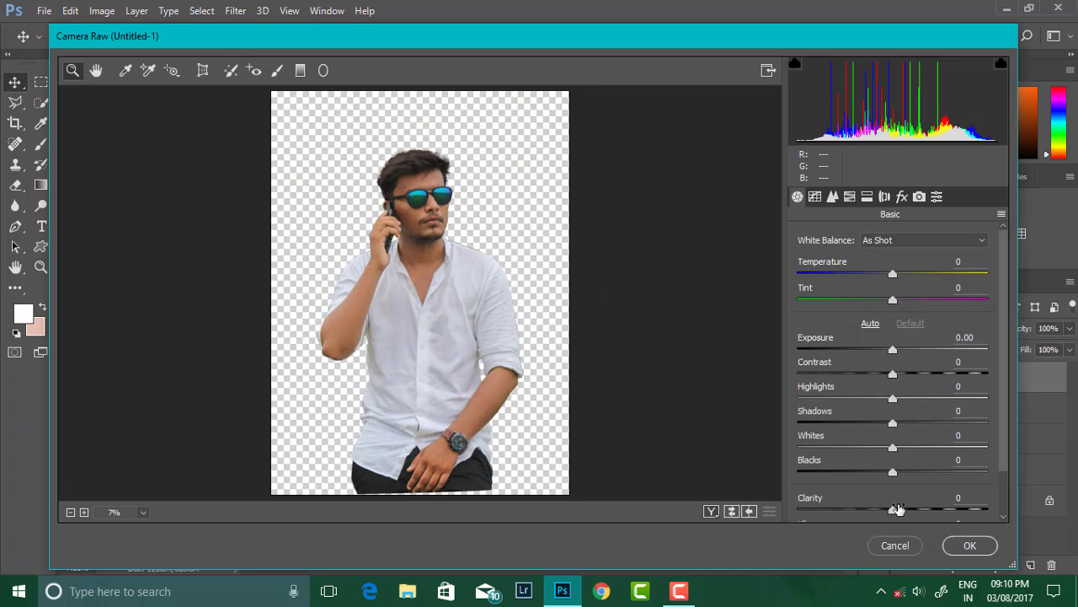
left_click_drag(895, 508, 923, 511)
left_click_drag(893, 471, 879, 472)
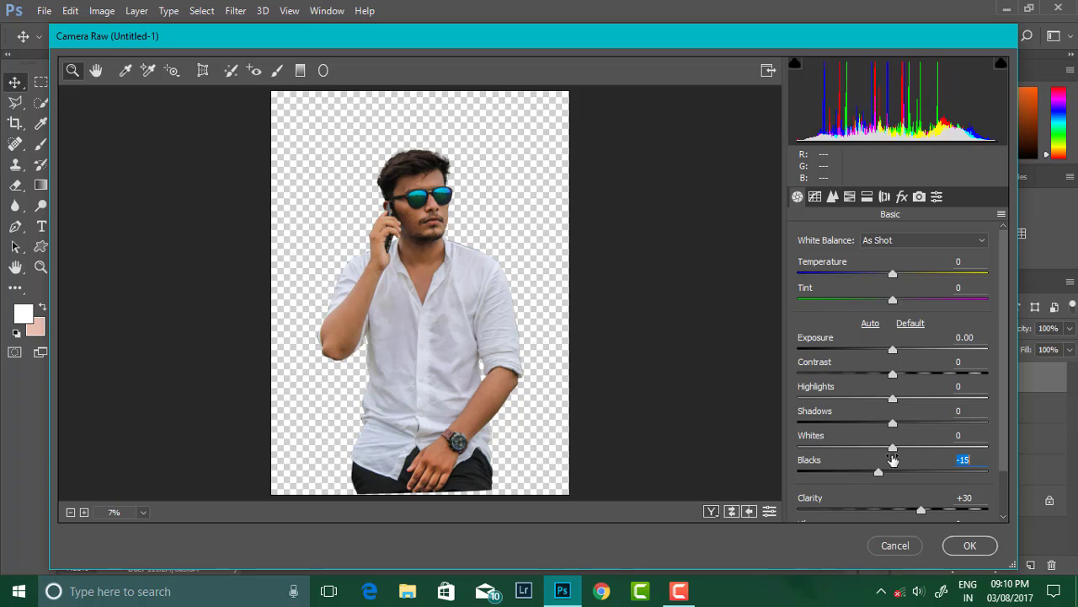
mouse_move(893, 399)
left_mouse_down()
mouse_move(916, 400)
mouse_move(901, 401)
mouse_move(923, 424)
left_mouse_up()
left_click(902, 352)
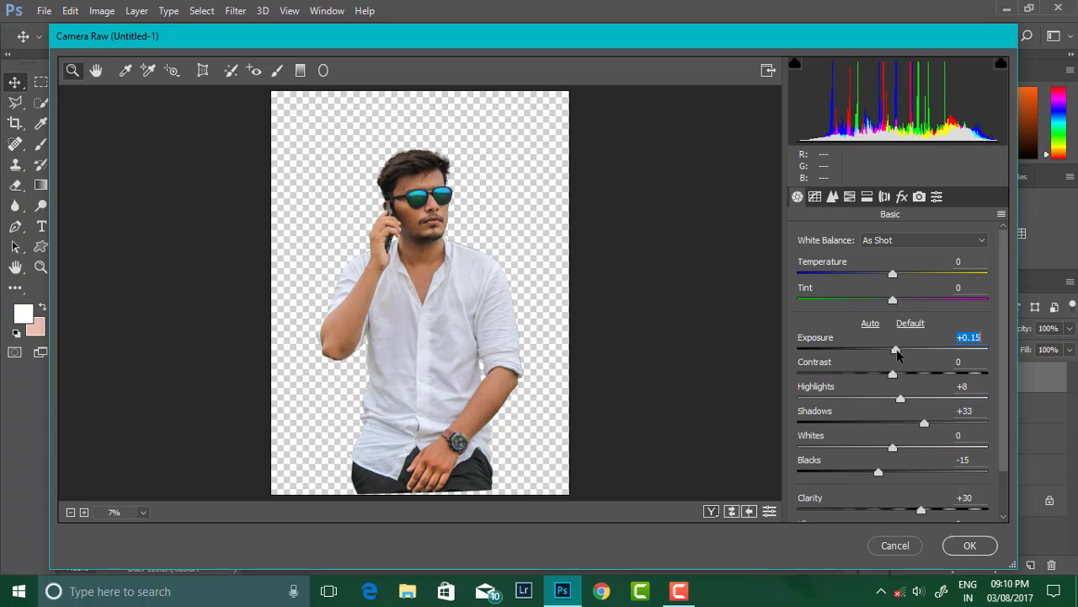
type("0")
key("Up")
key("Up")
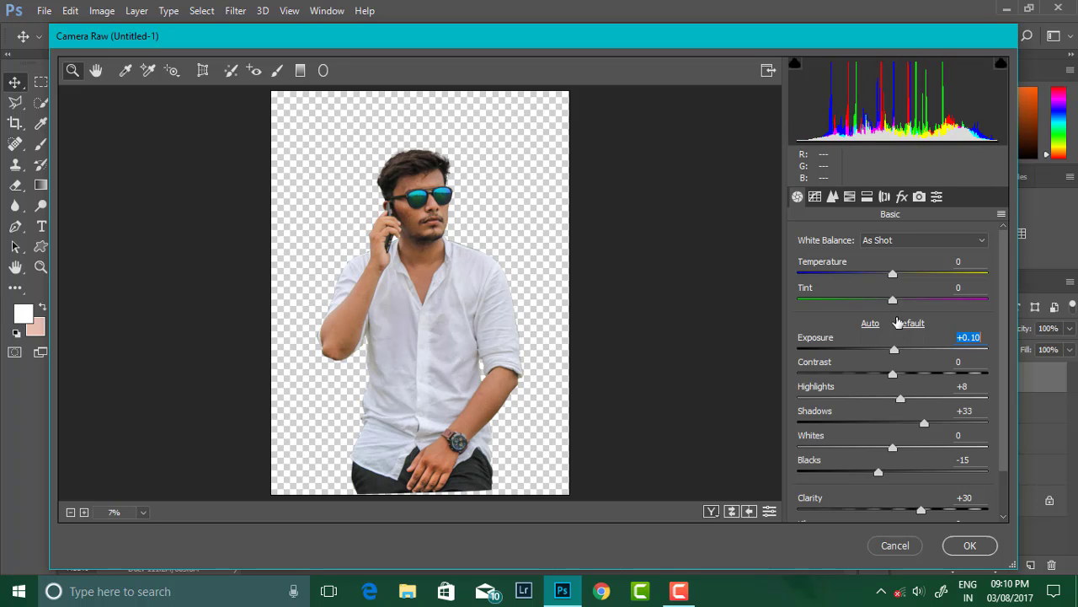
double_click(897, 347)
left_click_drag(892, 274, 893, 278)
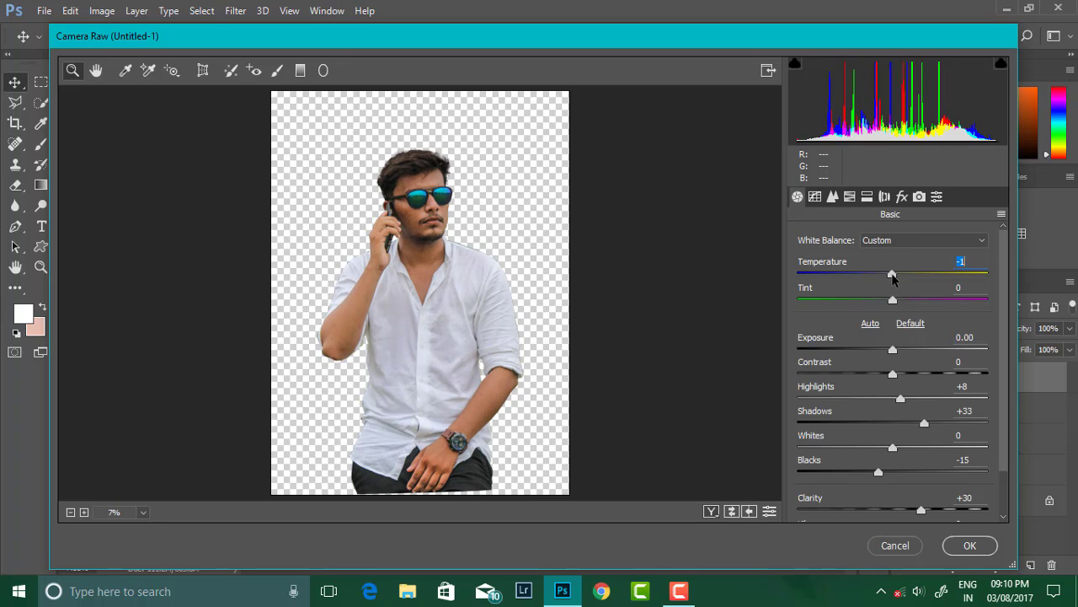
left_click(970, 545)
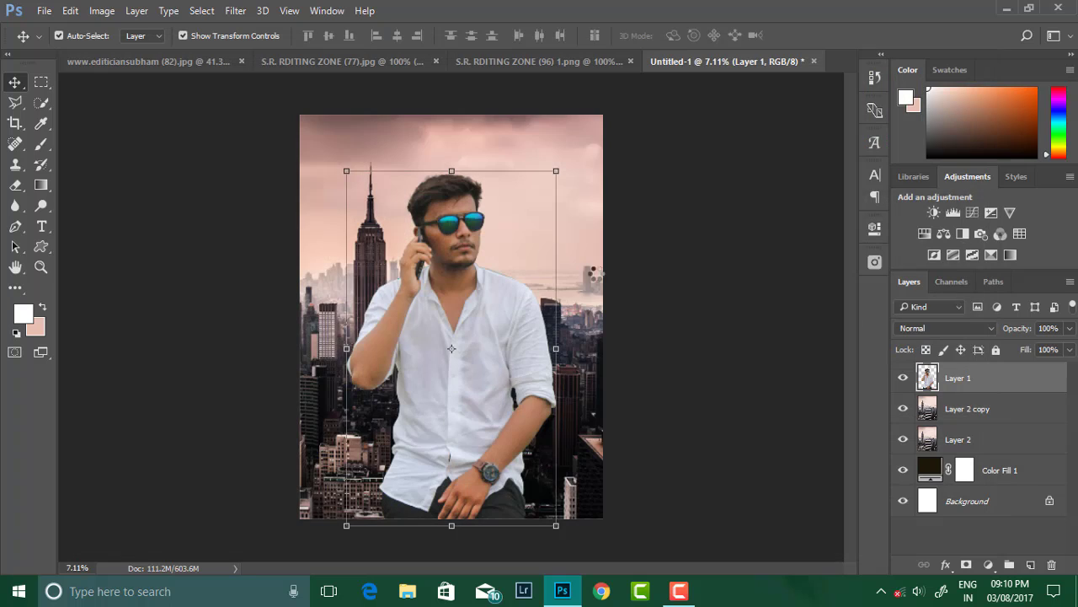
Merge the original skyline and its Multiply copy into one layer
left_click(654, 284)
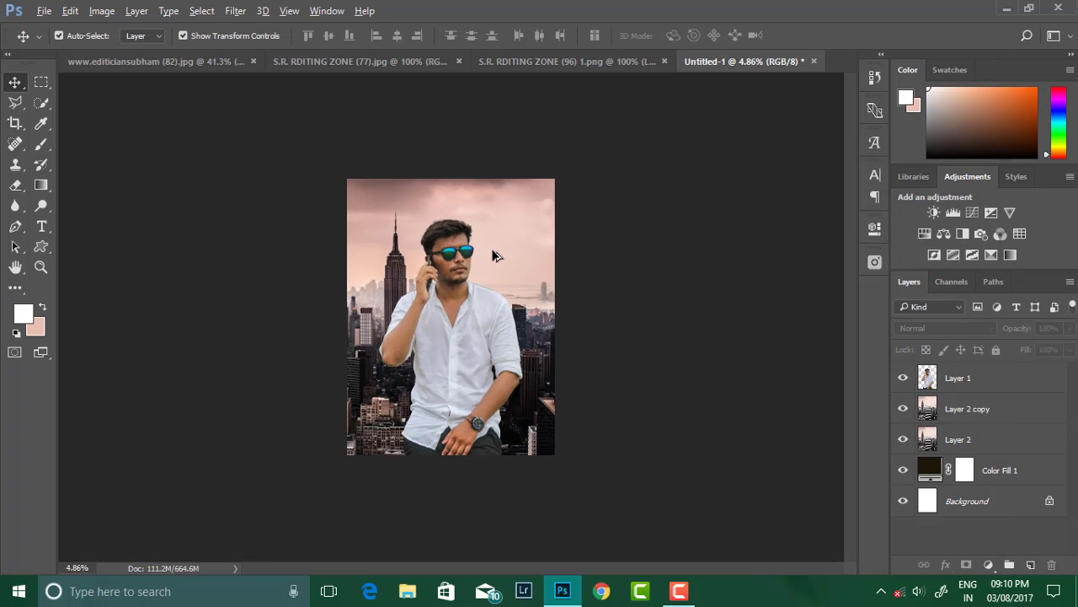
scroll(503, 261, "up", 1)
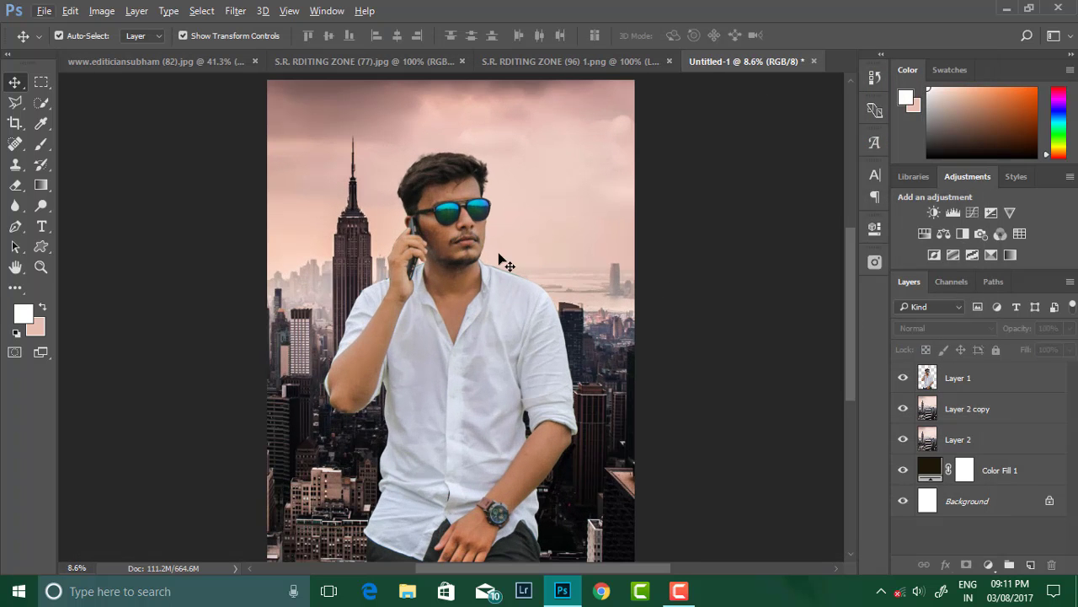
left_click(969, 409)
left_click(977, 379)
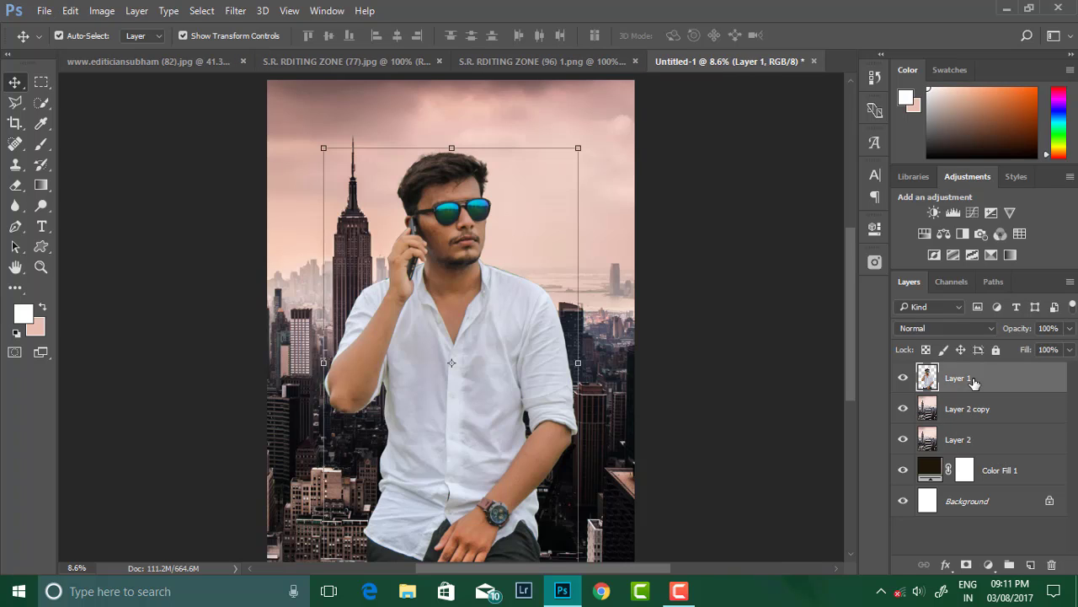
left_click(983, 381)
left_click(969, 409)
left_click(978, 438, "ctrl")
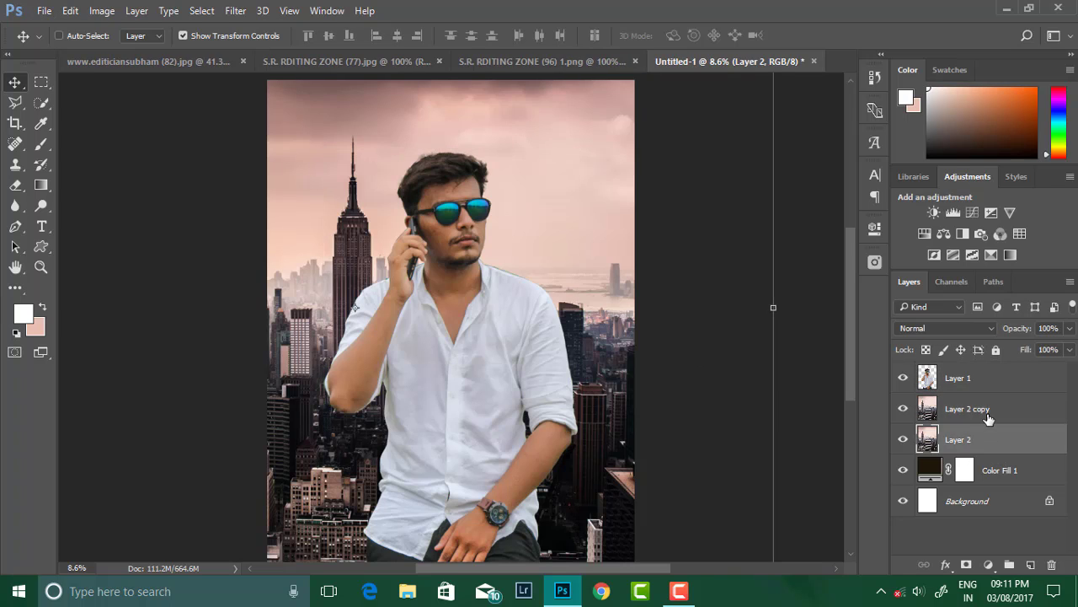
key("ctrl+e")
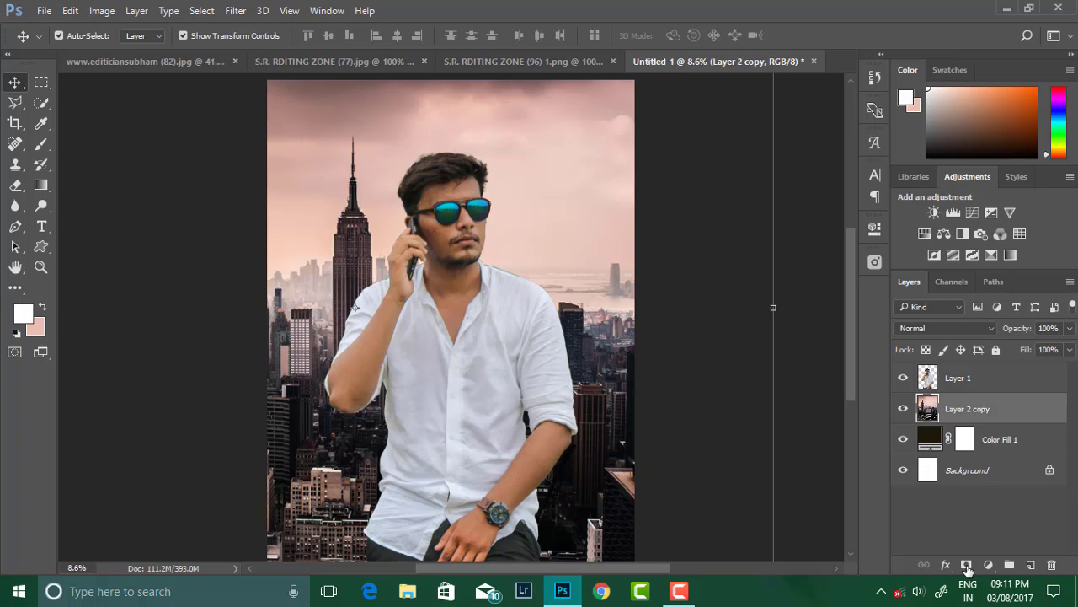
Mask the merged skyline and fade its bottom with an upward gradient
left_click(967, 564)
left_click(42, 185)
scroll(496, 522, "down", 2)
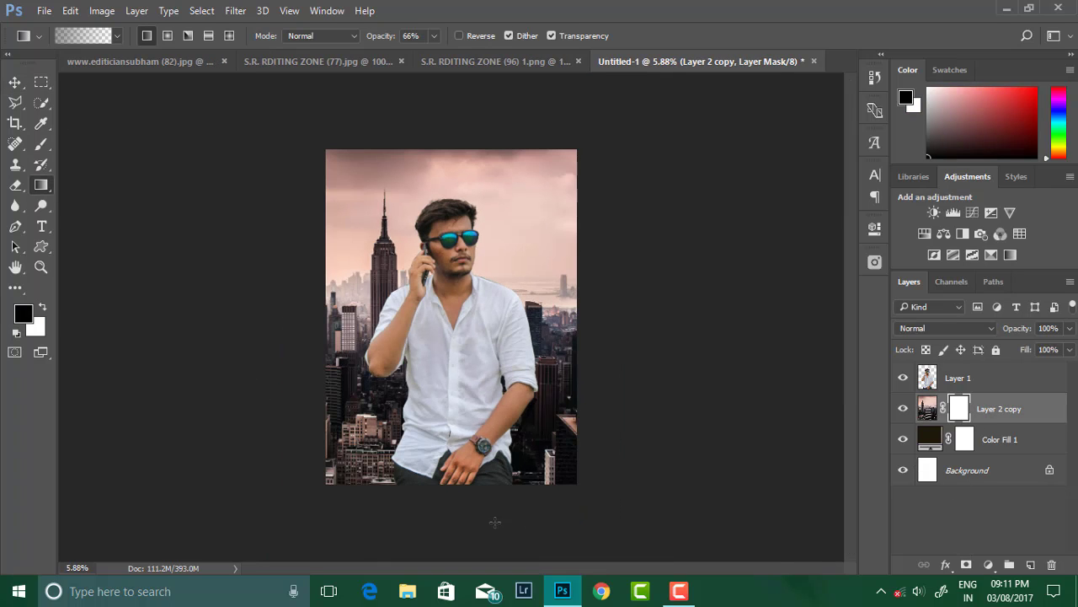
left_click_drag(440, 539, 441, 482)
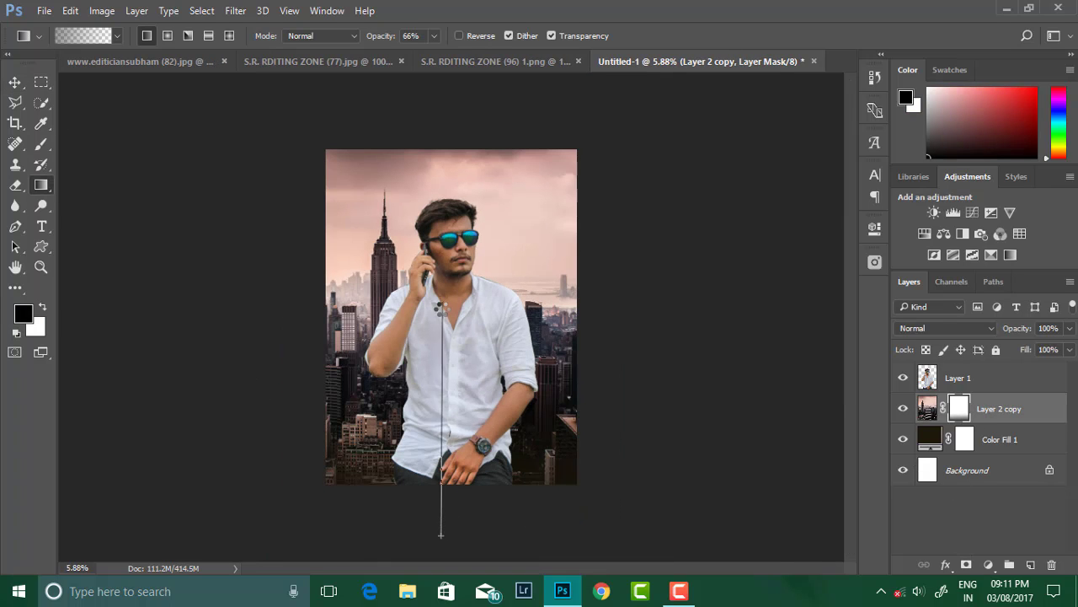
left_click_drag(441, 539, 441, 312)
left_click_drag(465, 359, 491, 498)
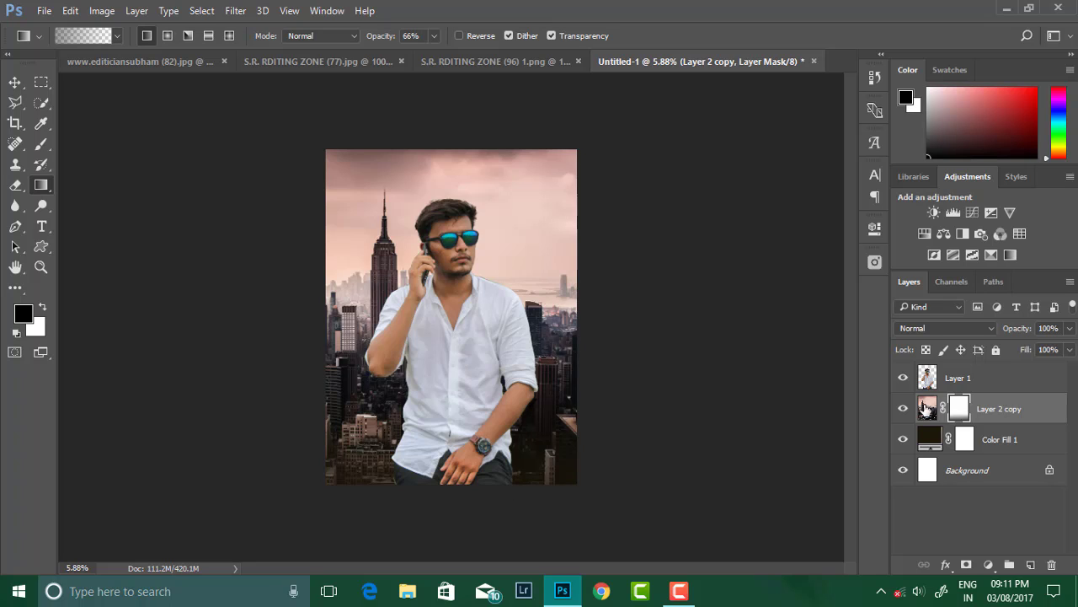
Mask Layer 1 and fade the bottom of the man with a gradient
left_click(969, 386)
left_click(966, 564)
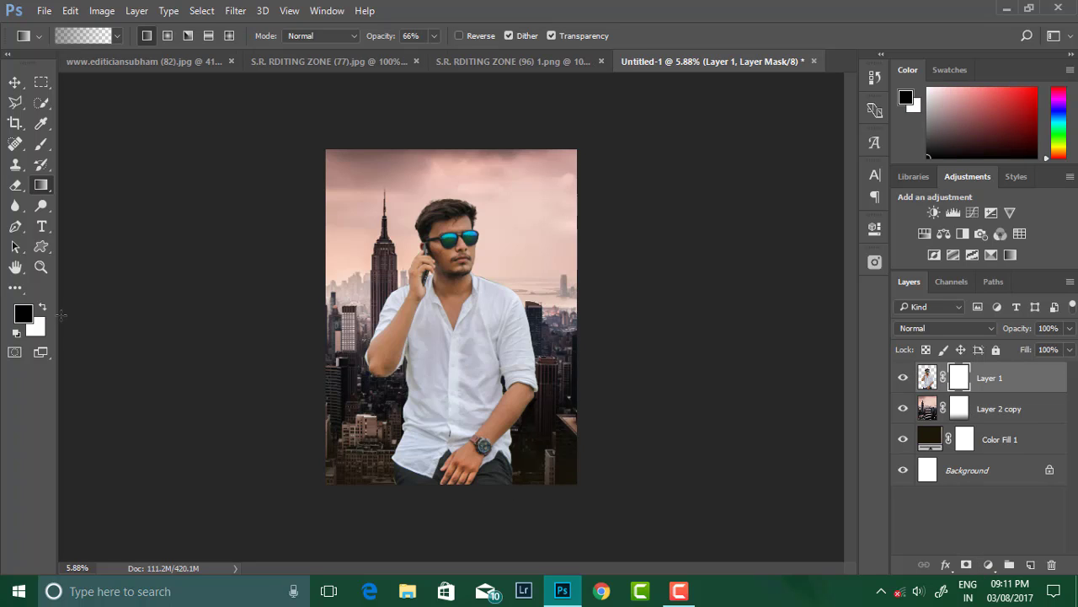
left_click_drag(453, 516, 452, 519)
left_click_drag(456, 459, 455, 541)
scroll(509, 491, "up", 1)
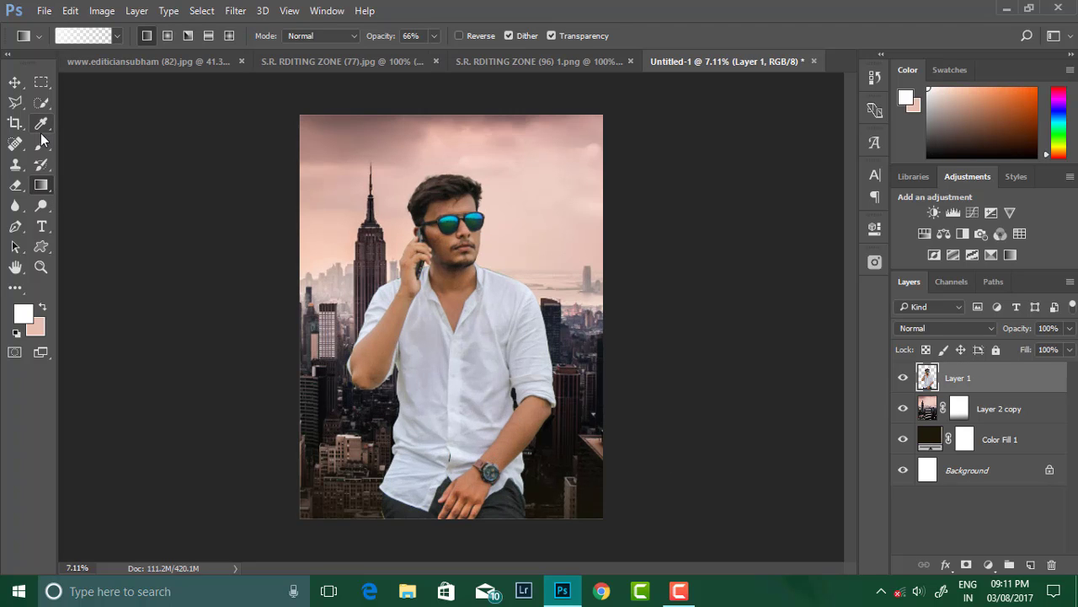
Sample dark brown #241c12 from the photo as the foreground colour
left_click(22, 312)
left_click(353, 508)
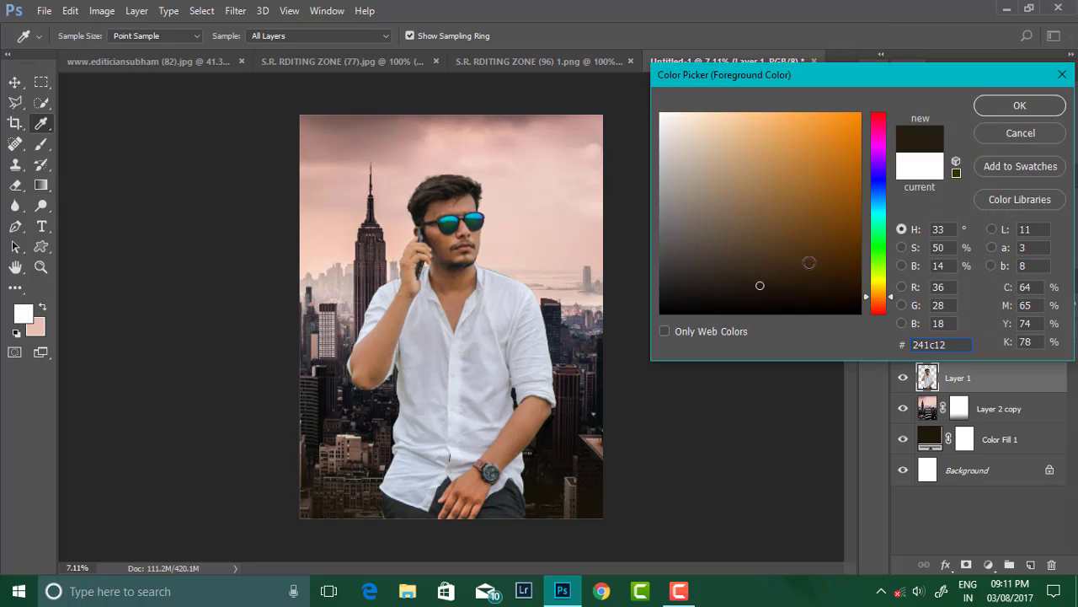
left_click(998, 108)
key("g")
scroll(455, 338, "down", 1)
scroll(455, 338, "down", 1)
scroll(456, 338, "up", 1)
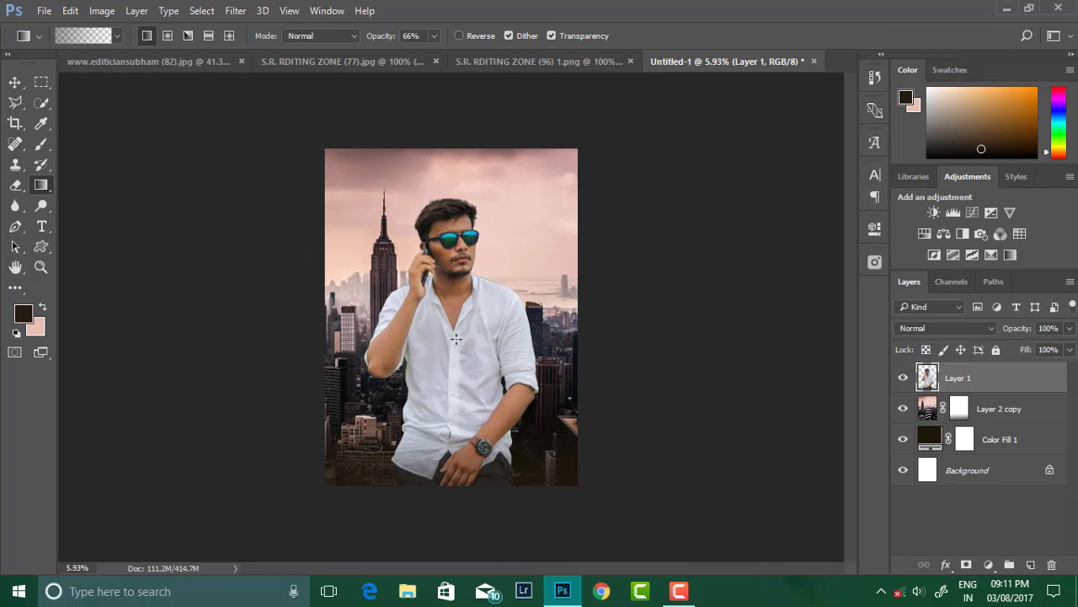
scroll(456, 338, "up", 1)
scroll(462, 263, "up", 2)
scroll(517, 265, "down", 1)
scroll(517, 264, "down", 1)
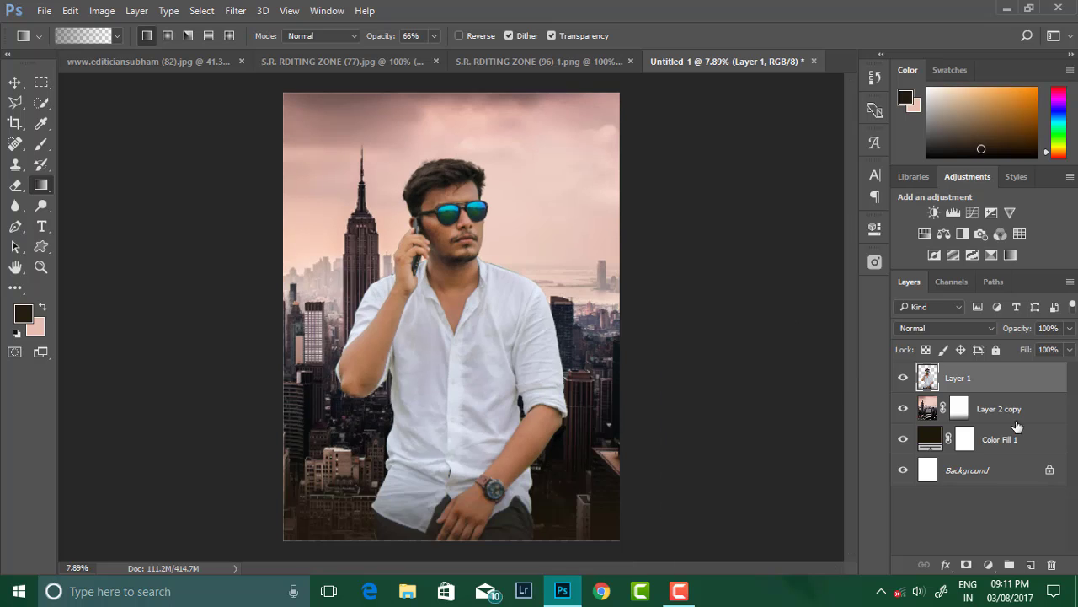
scroll(590, 219, "up", 1)
scroll(530, 163, "up", 1)
Spot-heal the mole on the man's forehead and the dark spots on his cheek
left_click(15, 145)
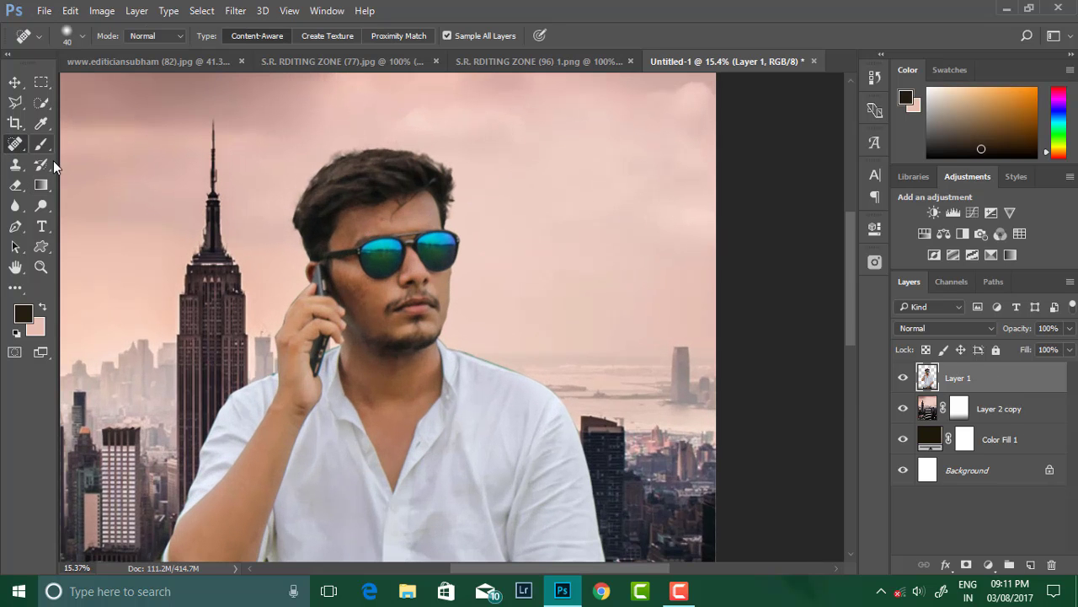
scroll(404, 221, "up", 1)
left_click(410, 205)
scroll(421, 253, "down", 1)
scroll(421, 278, "down", 1)
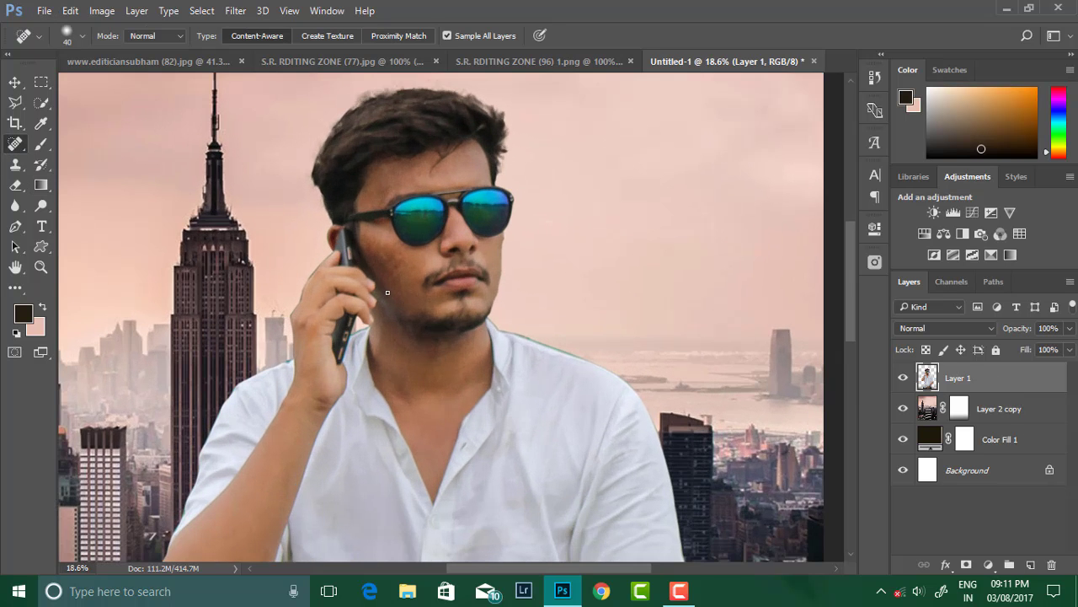
right_click(417, 290)
right_click(417, 288)
left_click_drag(480, 319, 485, 320)
left_click_drag(385, 264, 384, 251)
scroll(371, 252, "down", 1)
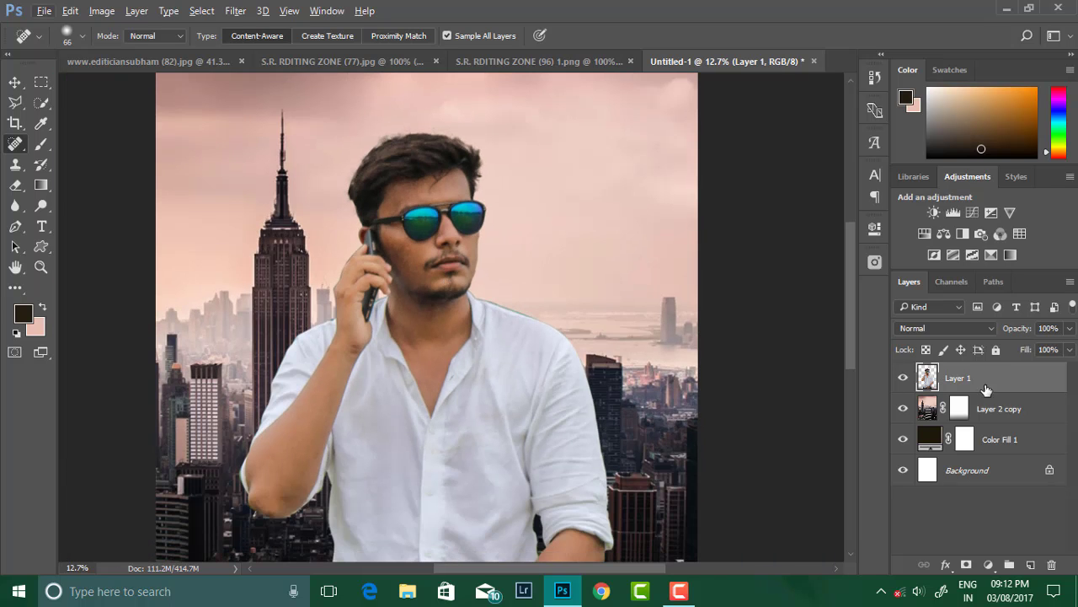
Duplicate Layer 1 and lift the copy's midtones to about 1.16 with Levels
left_click_drag(985, 388, 1029, 565)
left_click(102, 10)
mouse_move(125, 50)
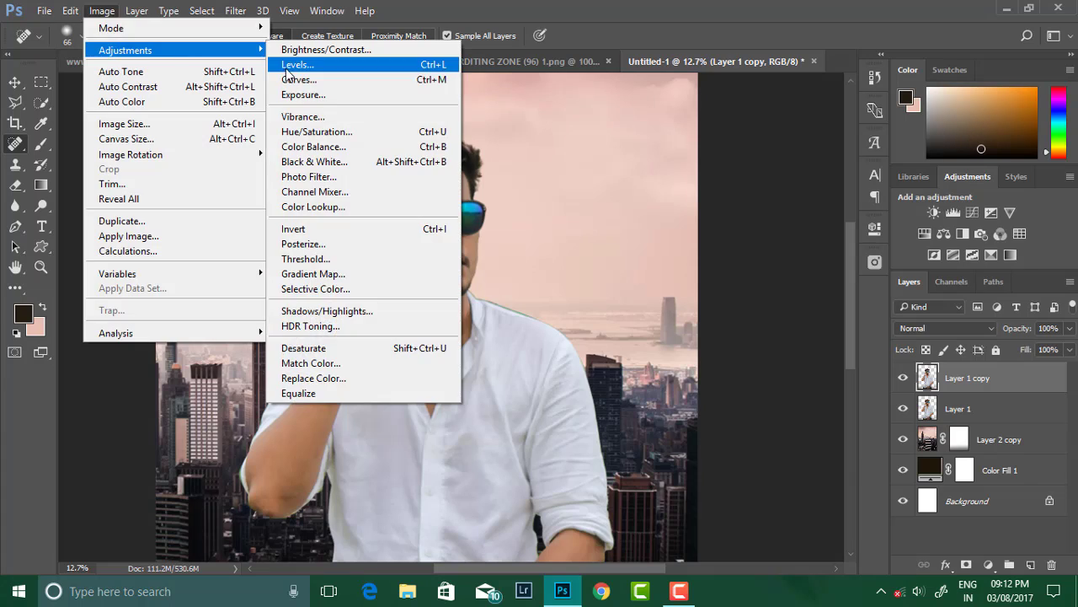
left_click(287, 67)
left_click_drag(772, 353, 765, 353)
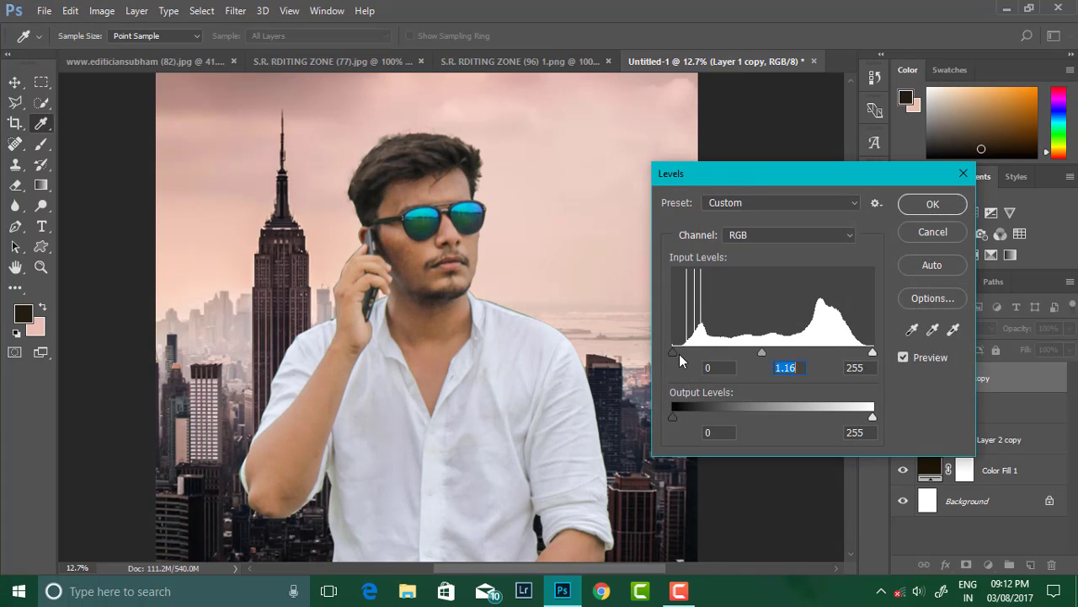
left_click(933, 204)
Apply Brightness/Contrast of 8 and 2 to the duplicated layer
left_click(102, 10)
left_click(292, 48)
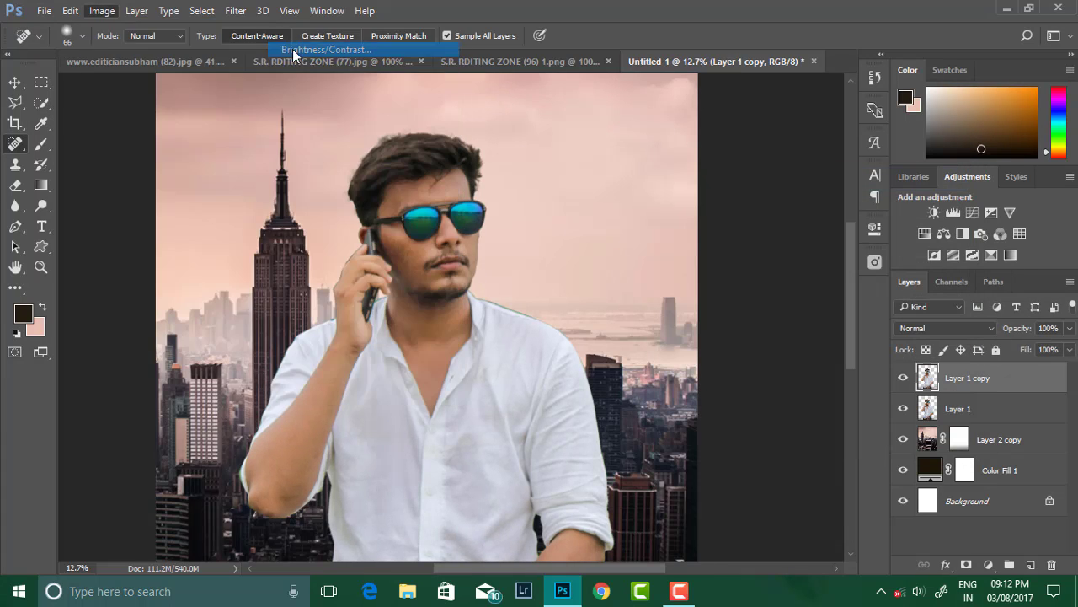
left_click_drag(862, 219, 868, 184)
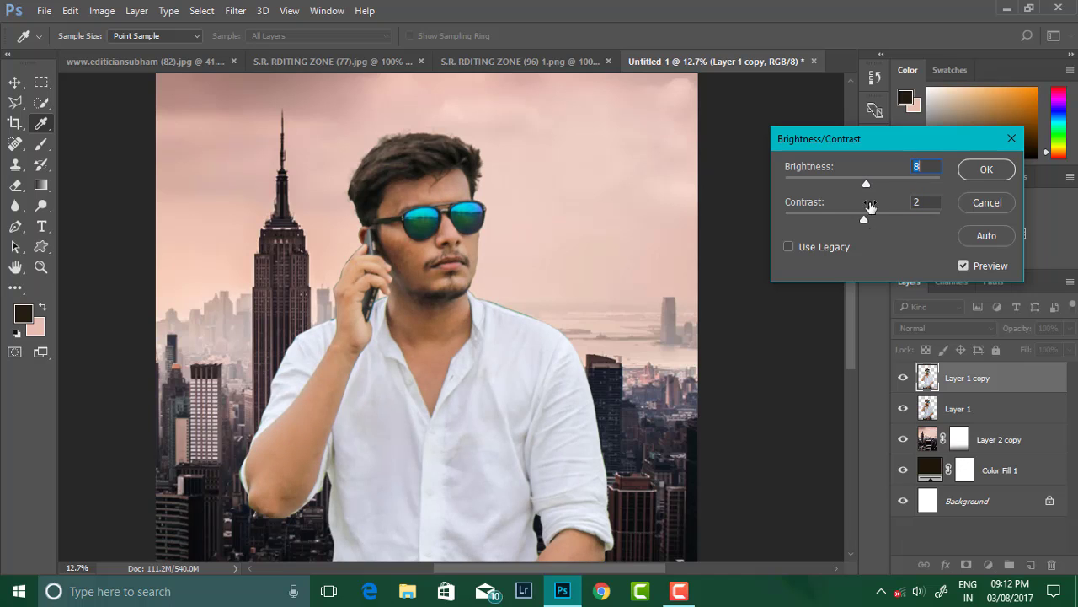
left_click(987, 170)
key("j")
left_click(235, 10)
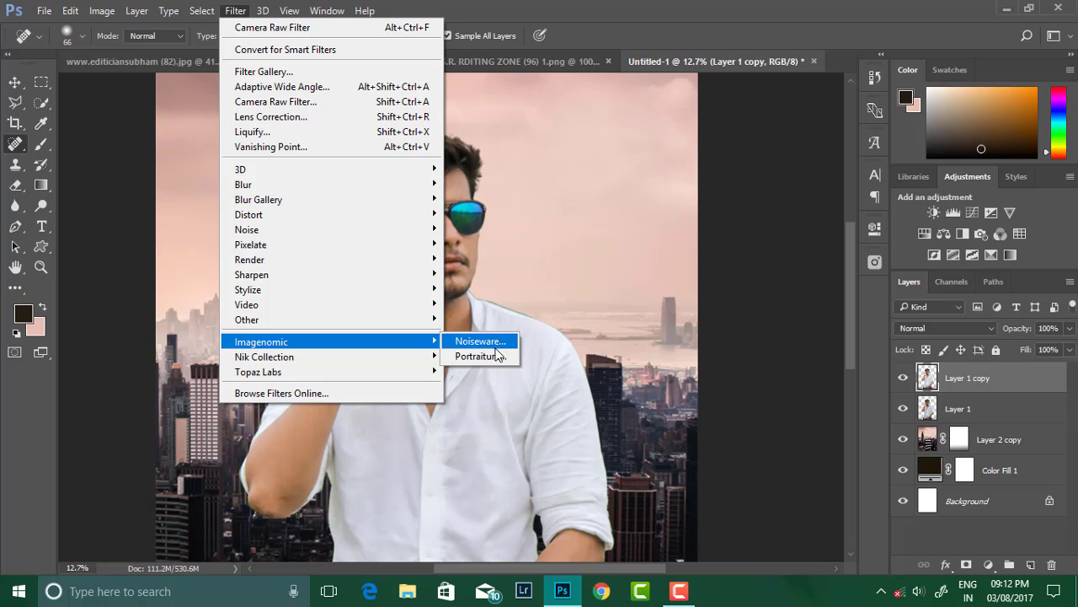
Run Portraiture on the copy with Fine +8, Medium +5, Large +9 and Threshold 26
left_click(492, 356)
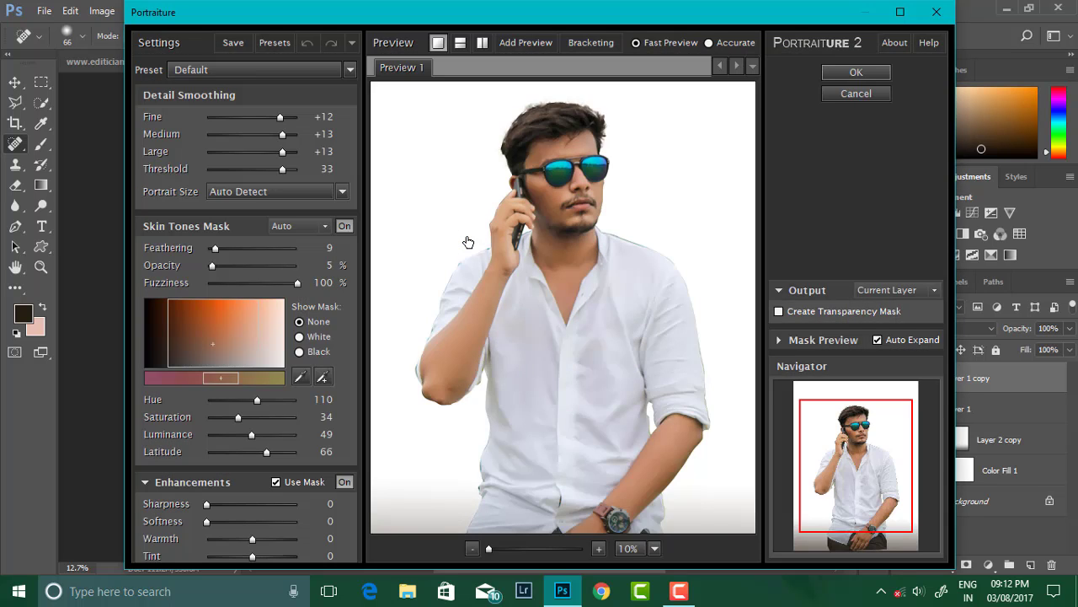
scroll(569, 223, "up", 1)
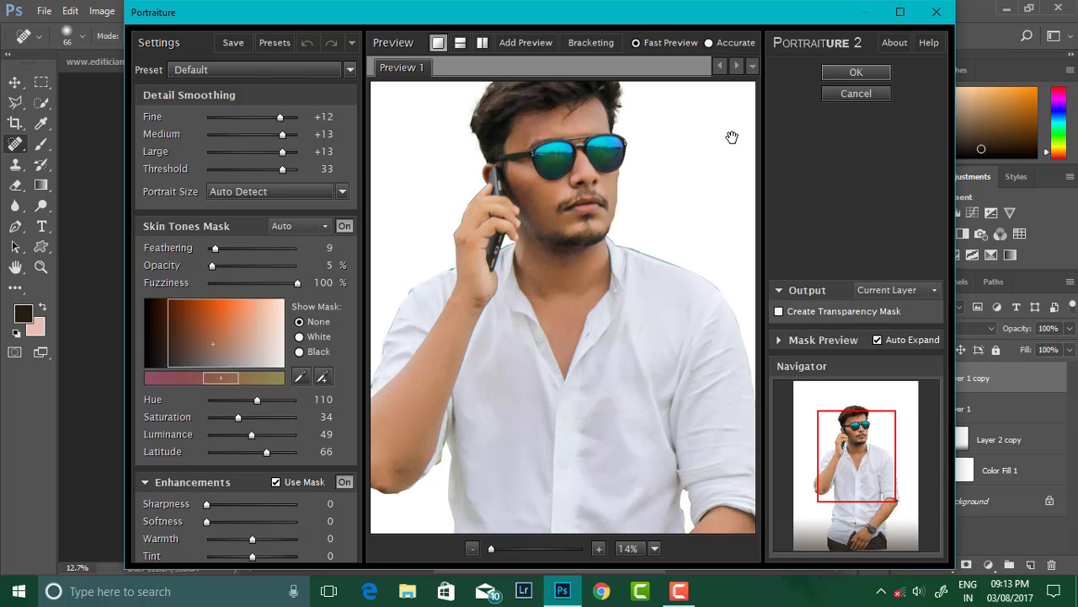
left_click(279, 76)
left_click(287, 145)
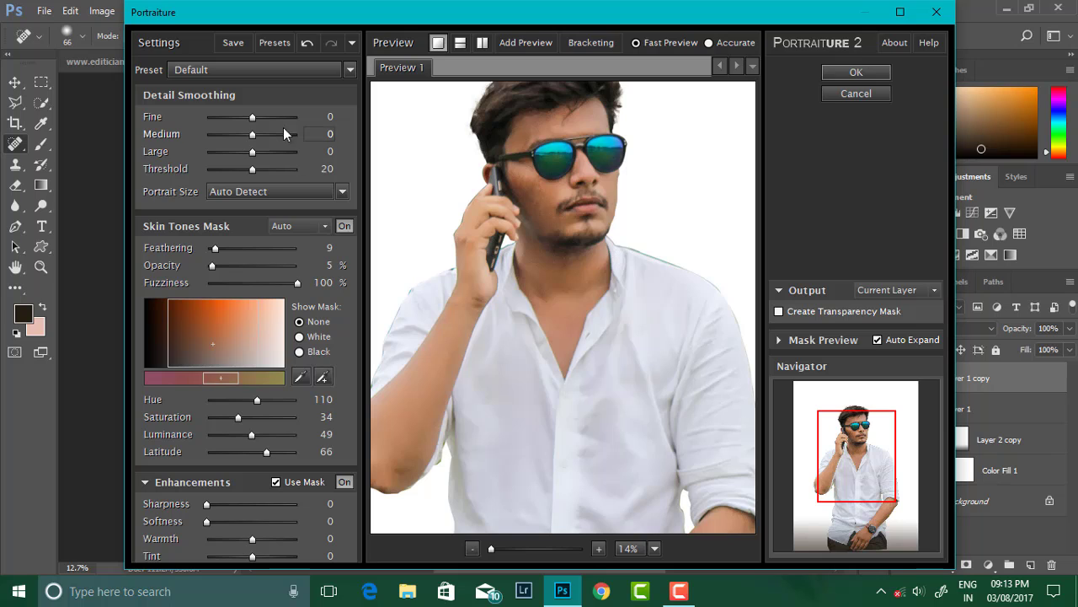
left_click_drag(252, 134, 272, 152)
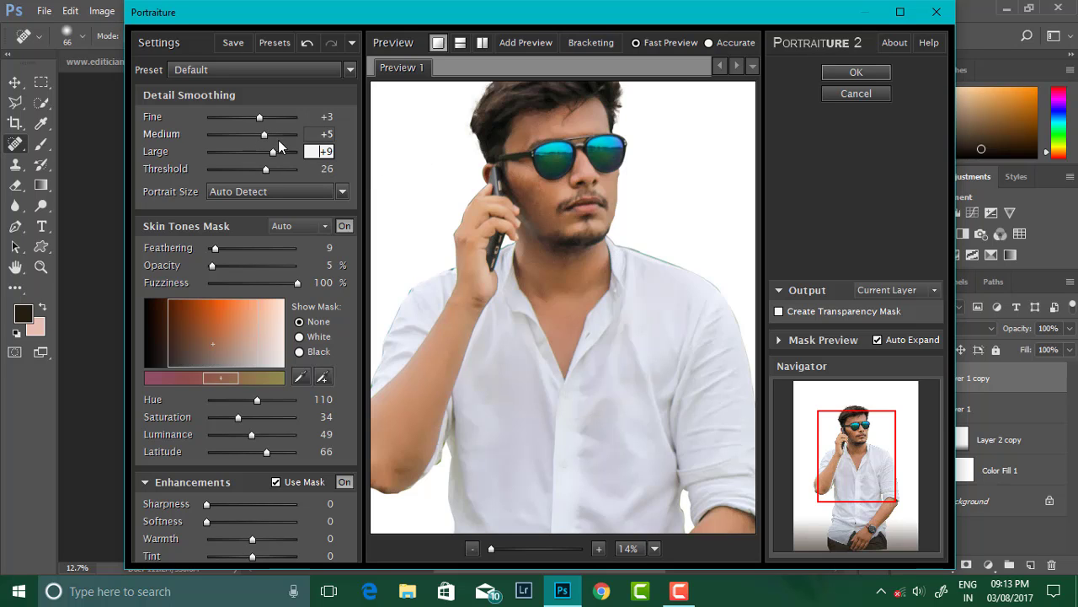
left_click_drag(263, 118, 274, 119)
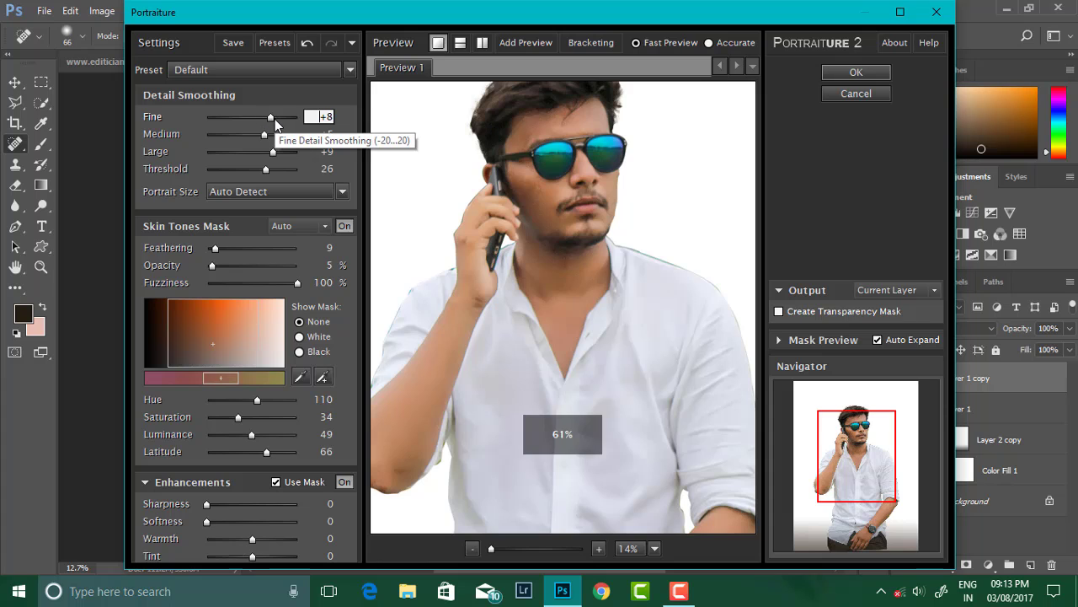
left_click(856, 72)
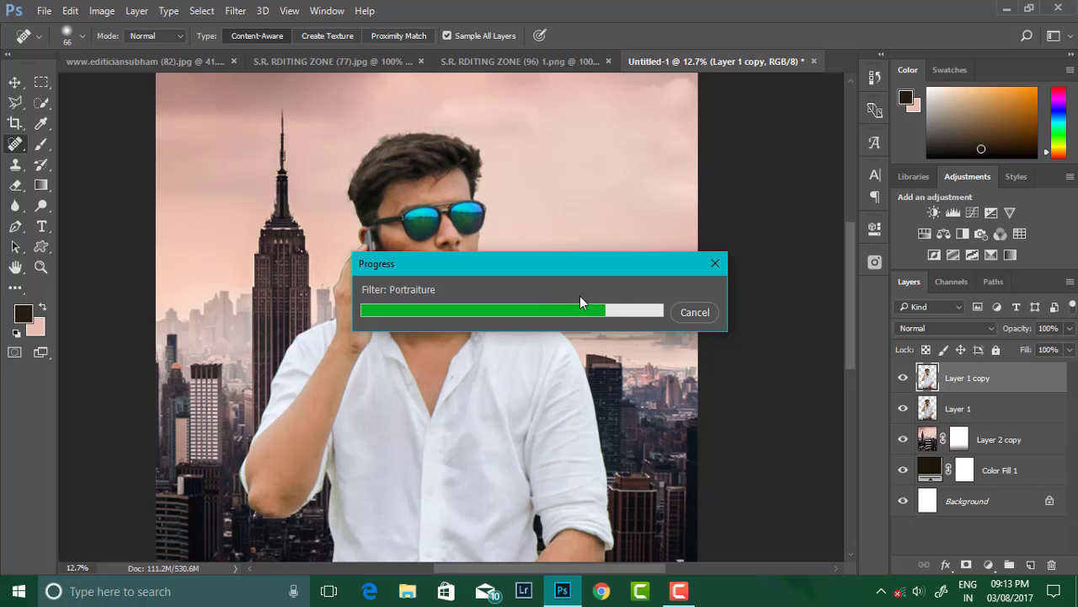
Add a hide-all mask to Layer 1 copy and paint white over the neck and chest
left_click(965, 563, "alt")
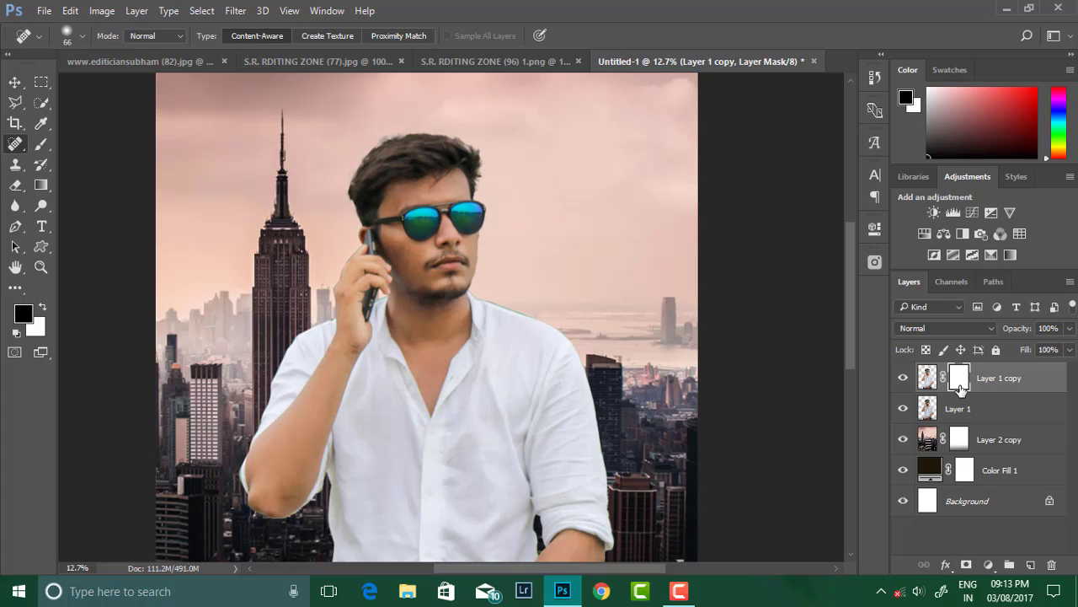
right_click(41, 144)
left_click(105, 143)
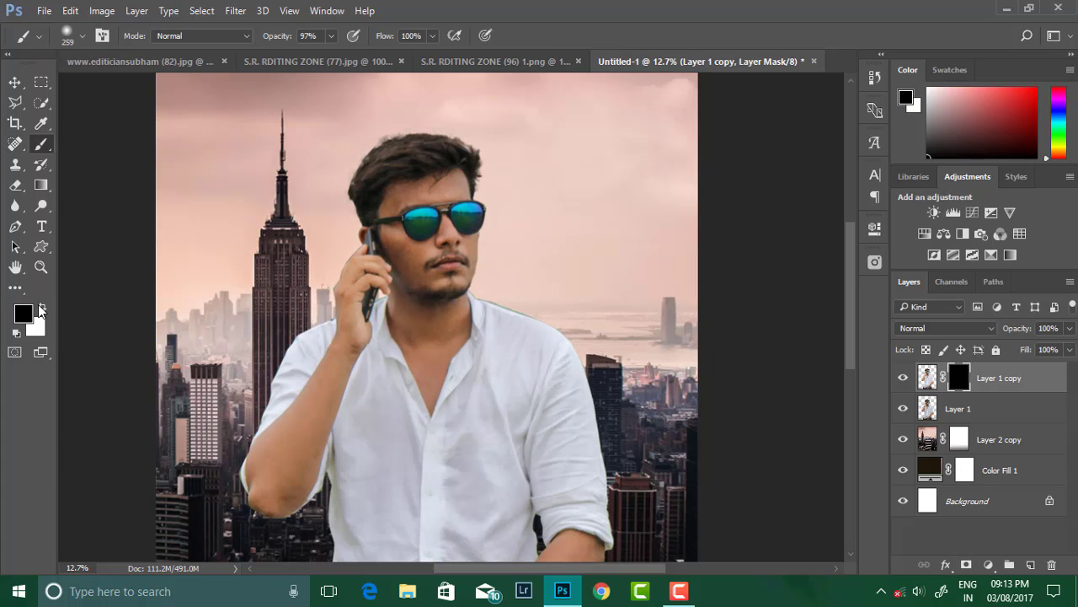
left_click(42, 306)
scroll(431, 322, "up", 1)
left_click_drag(430, 323, 434, 409)
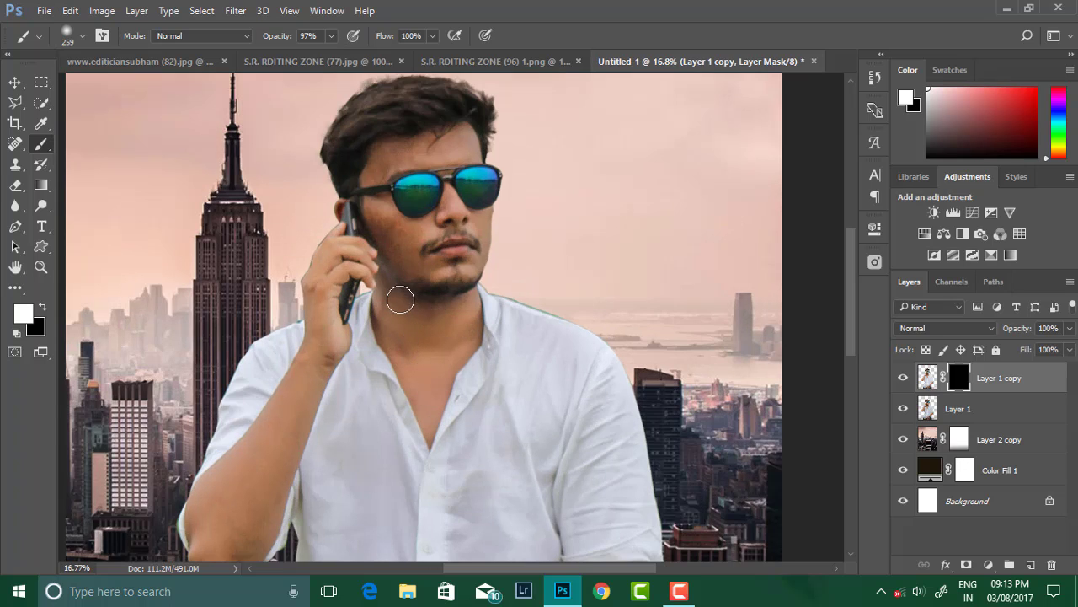
Resize the mask brush to 70, 88, then 130 px to reveal smoothing on the face
scroll(397, 294, "up", 1)
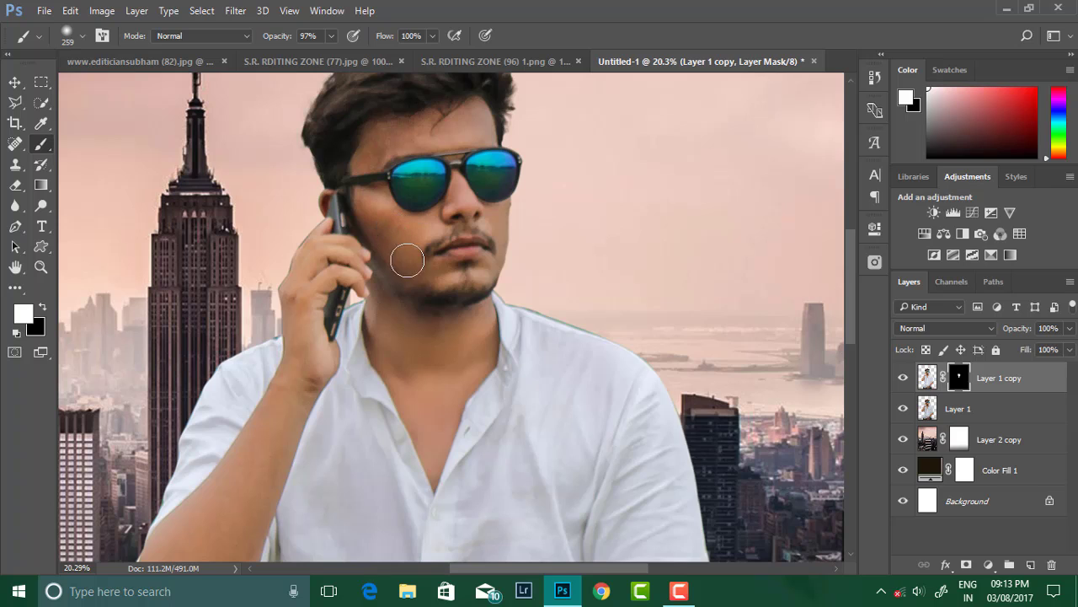
right_click(459, 274)
type("70")
key("Return")
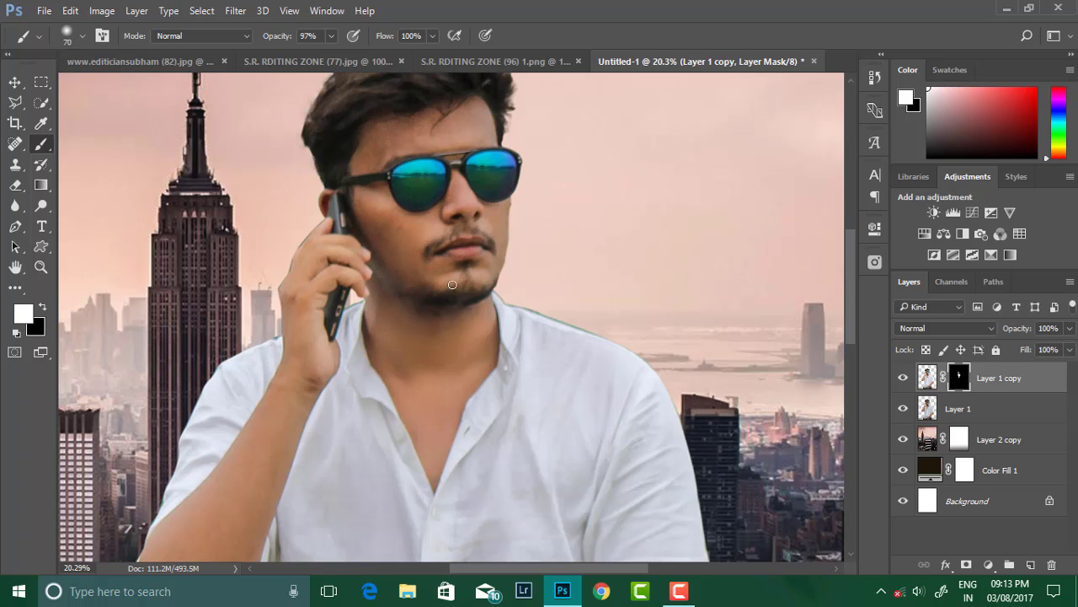
right_click(452, 285)
type("88")
key("Return")
right_click(394, 149)
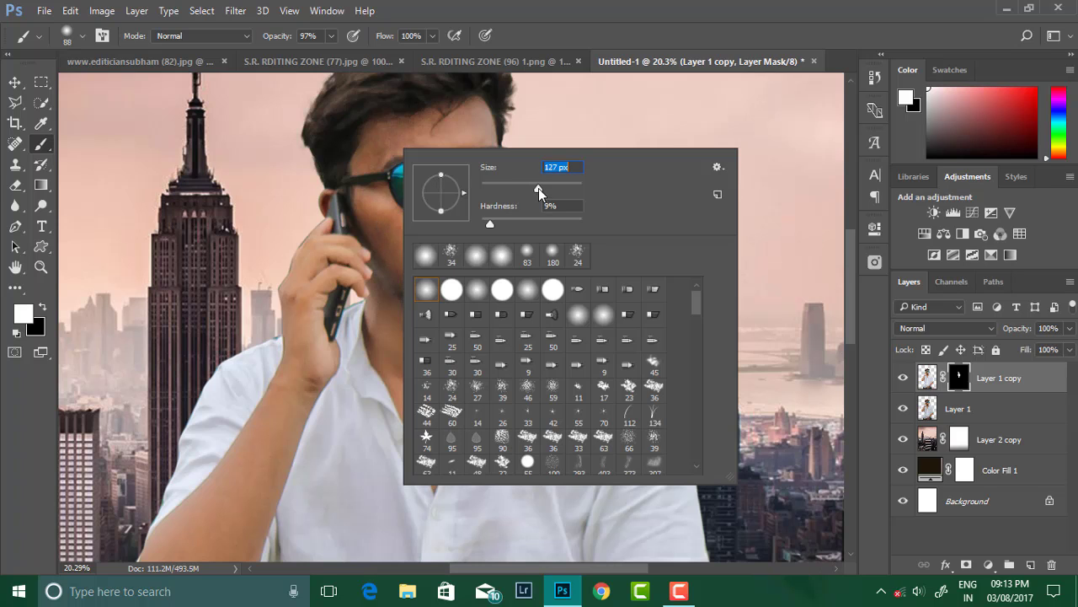
type("130")
key("Return")
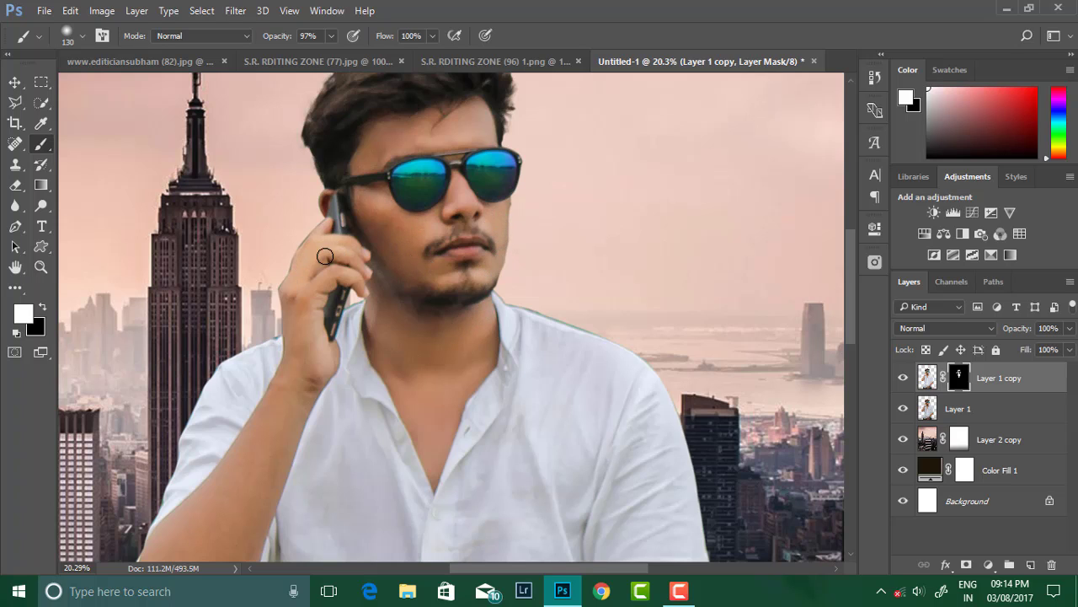
Enlarge the brush and reveal the smoothing along the forearm, elbow and upper arm
scroll(310, 253, "down", 2)
scroll(304, 309, "down", 3)
right_click(344, 303)
left_click_drag(480, 283, 504, 283)
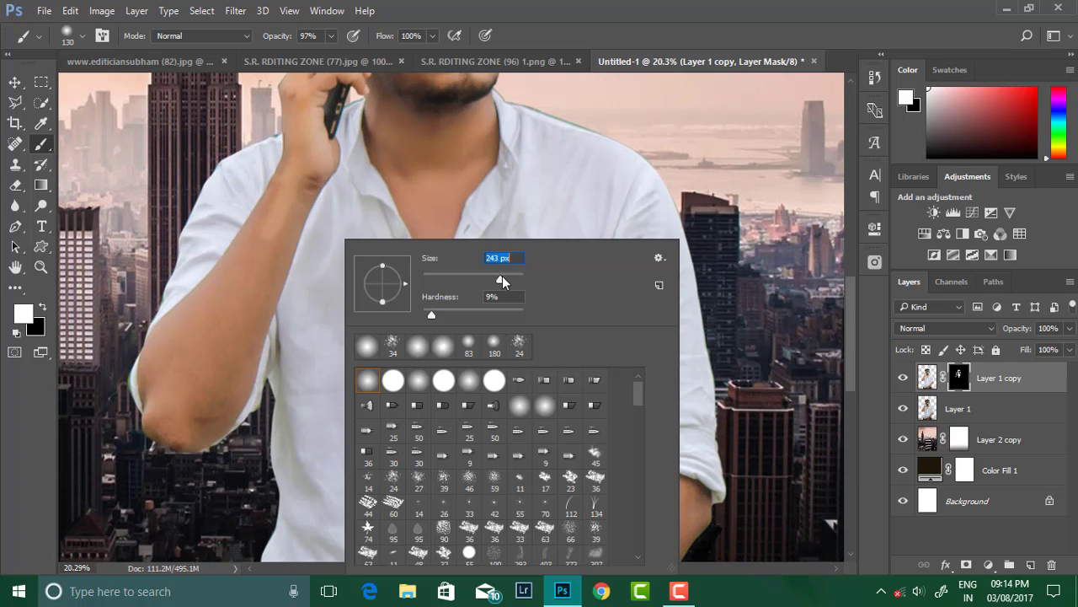
key("Return")
mouse_move(272, 223)
left_mouse_down()
mouse_move(161, 379)
mouse_move(221, 371)
mouse_move(289, 193)
mouse_move(322, 142)
left_mouse_up()
scroll(316, 126, "up", 2)
scroll(329, 160, "down", 1)
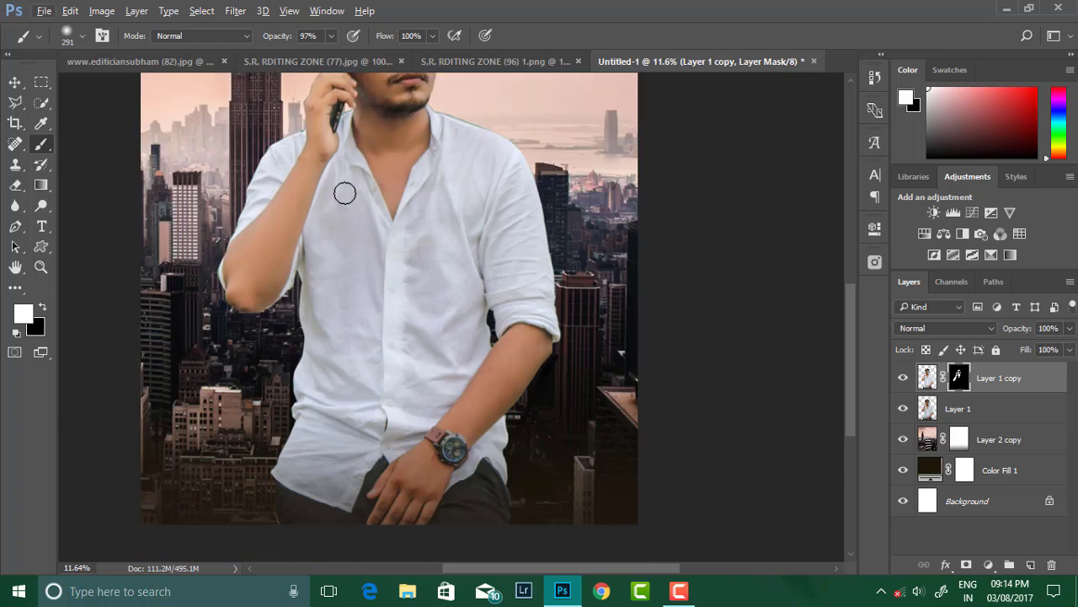
scroll(379, 253, "down", 4)
mouse_move(422, 328)
left_mouse_down()
mouse_move(475, 248)
mouse_move(486, 257)
mouse_move(559, 161)
mouse_move(570, 161)
left_mouse_up()
scroll(520, 182, "down", 3)
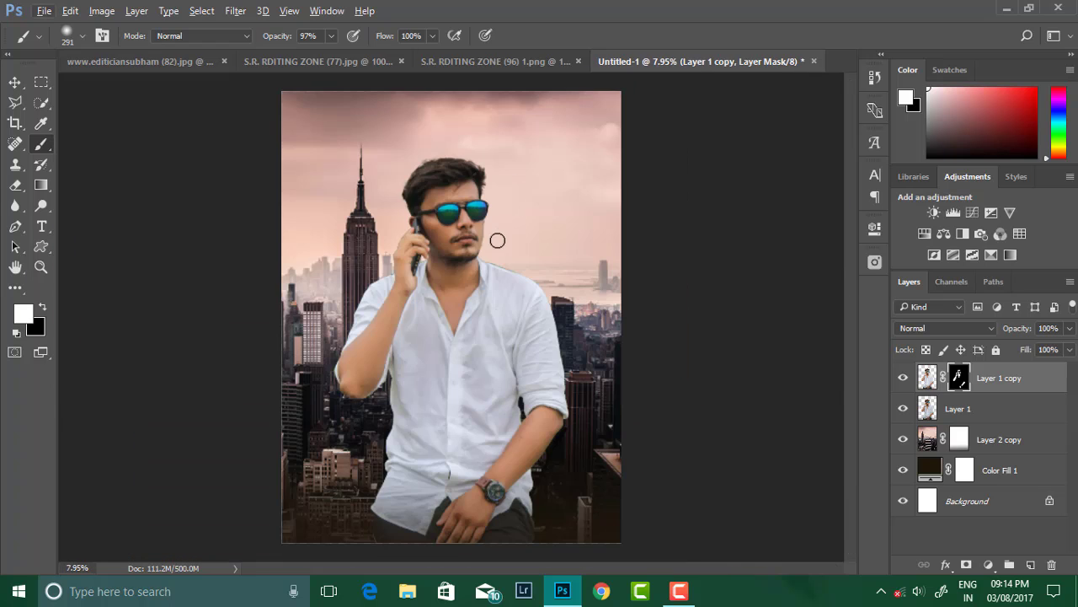
scroll(497, 241, "up", 3)
scroll(459, 195, "down", 2)
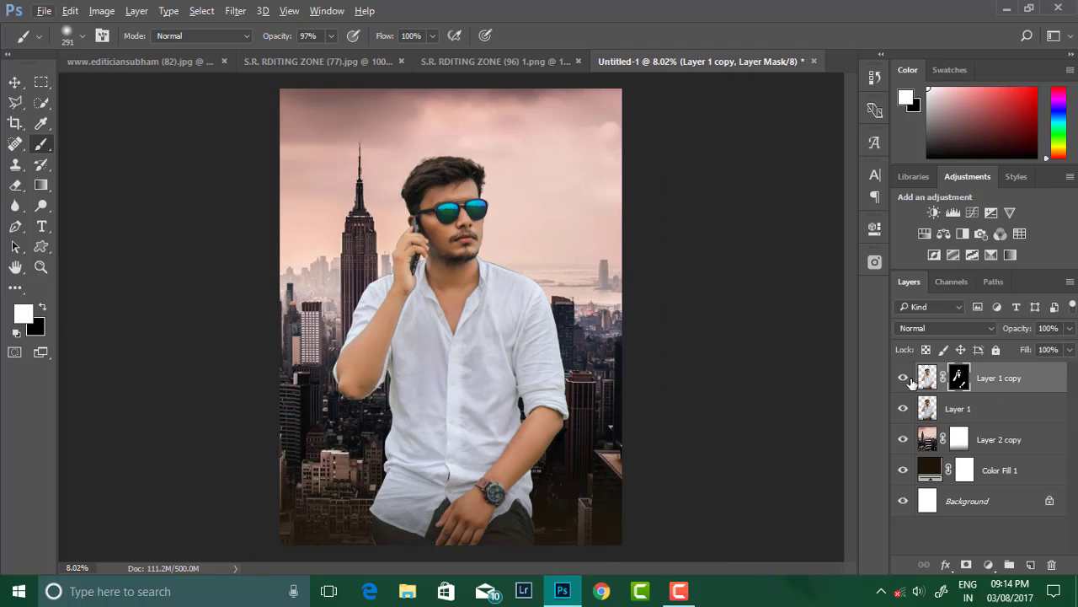
Check the cracked glass document, return to the poster, and target the man's layer instead of its mask
left_click(102, 10)
left_click(328, 60)
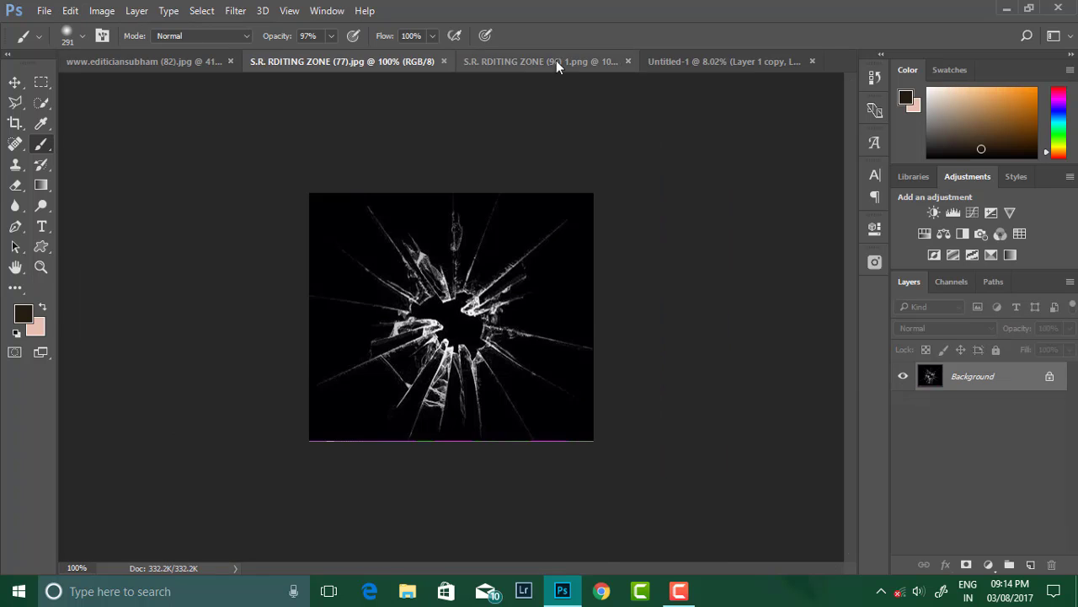
left_click(725, 60)
left_click(101, 10)
left_click(337, 31)
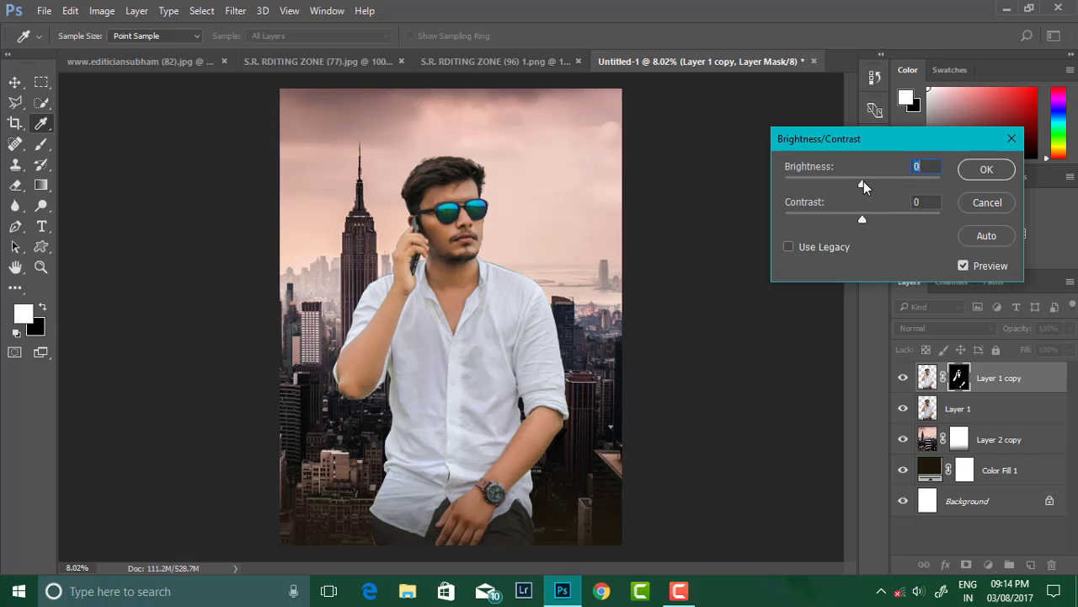
left_click(988, 202)
left_click(927, 377)
Apply Brightness/Contrast of 9 and -5 to the man's layer
left_click(101, 10)
left_click(324, 50)
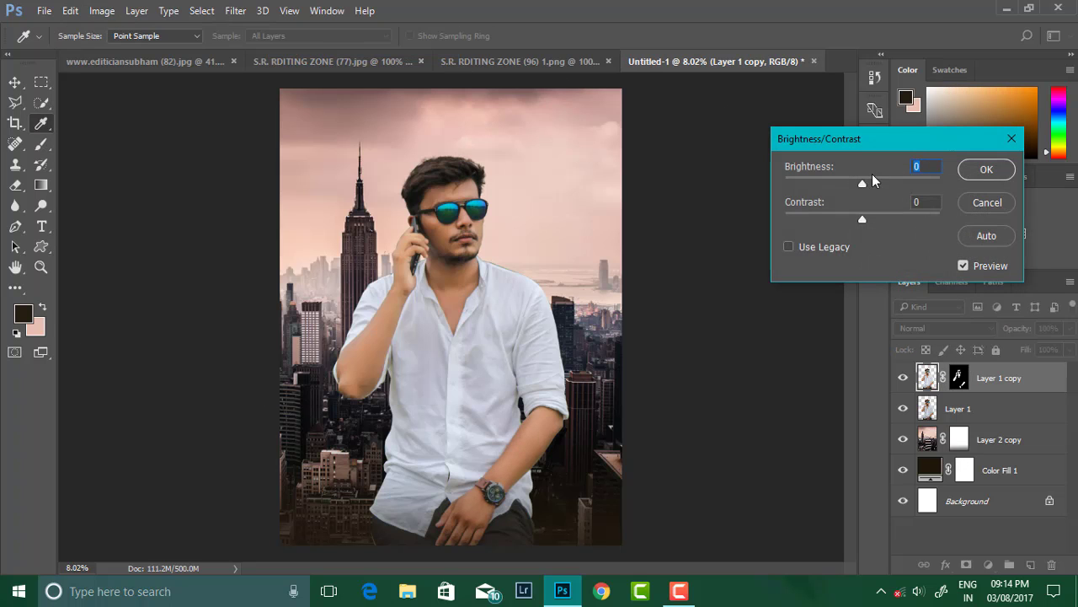
left_click_drag(862, 184, 868, 184)
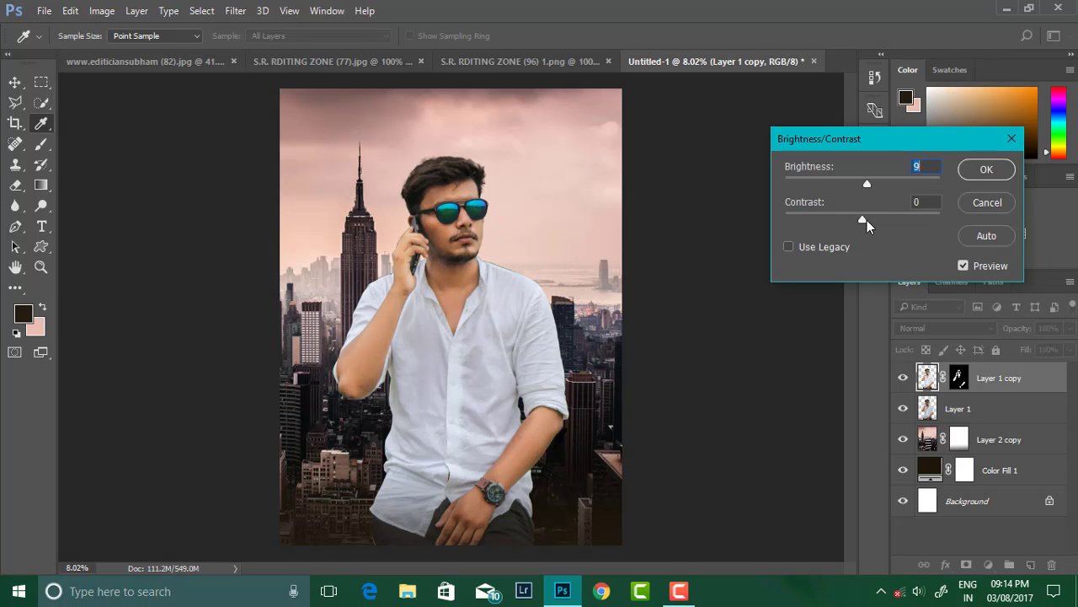
left_click_drag(866, 220, 849, 218)
left_click(987, 173)
key("b")
scroll(494, 198, "up", 1)
scroll(494, 197, "down", 1)
Brighten the midtones and slightly deepen the blacks with Levels, then run Portraiture again
left_click(101, 10)
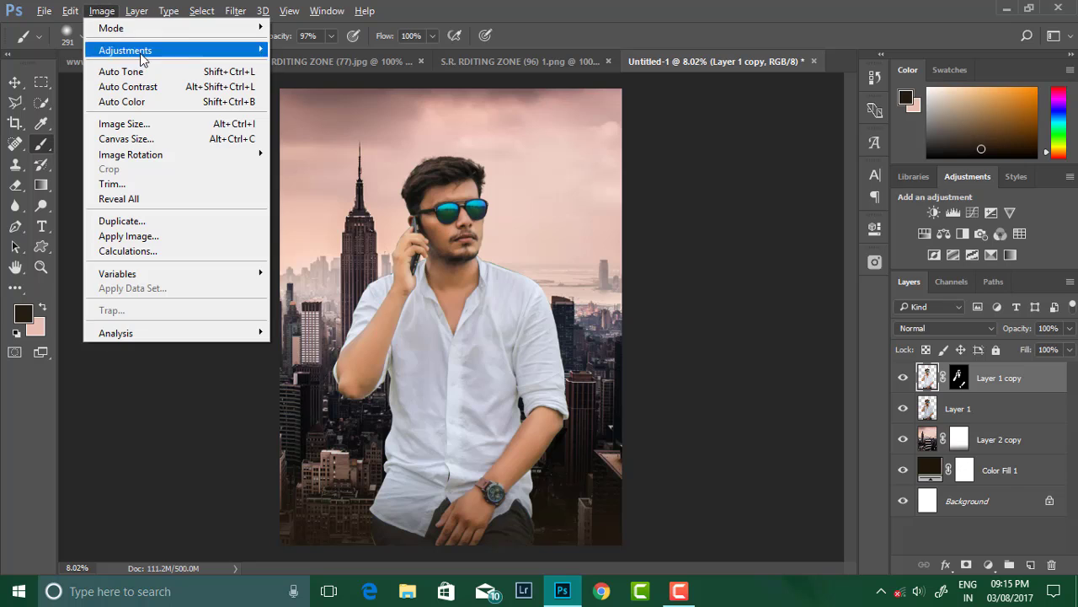
mouse_move(125, 51)
left_click(294, 66)
left_click_drag(773, 352, 759, 352)
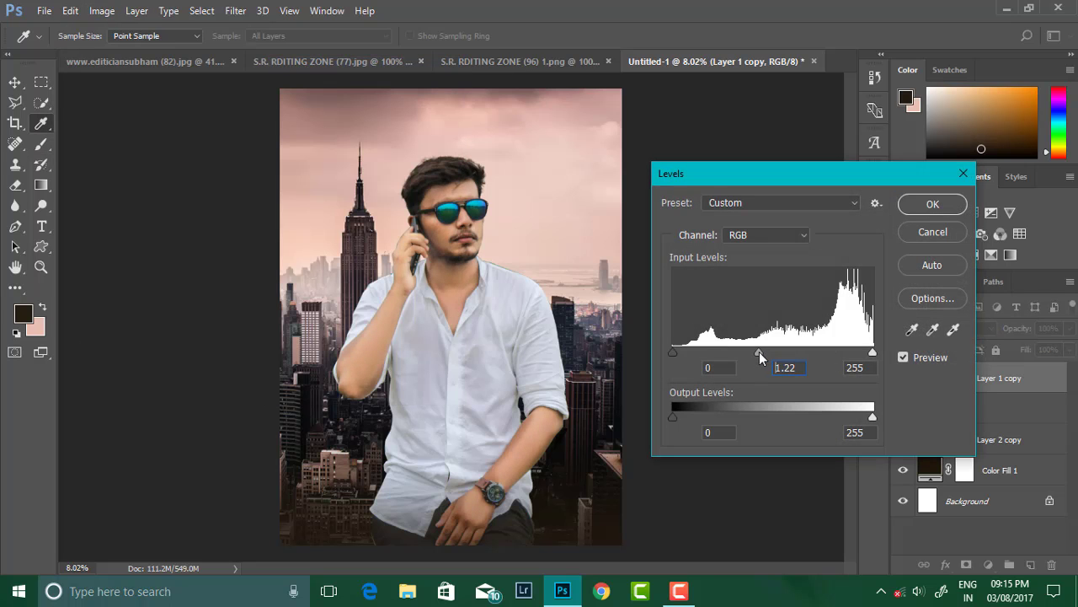
left_click_drag(672, 352, 677, 352)
left_click(932, 204)
left_click(235, 10)
left_click(472, 355)
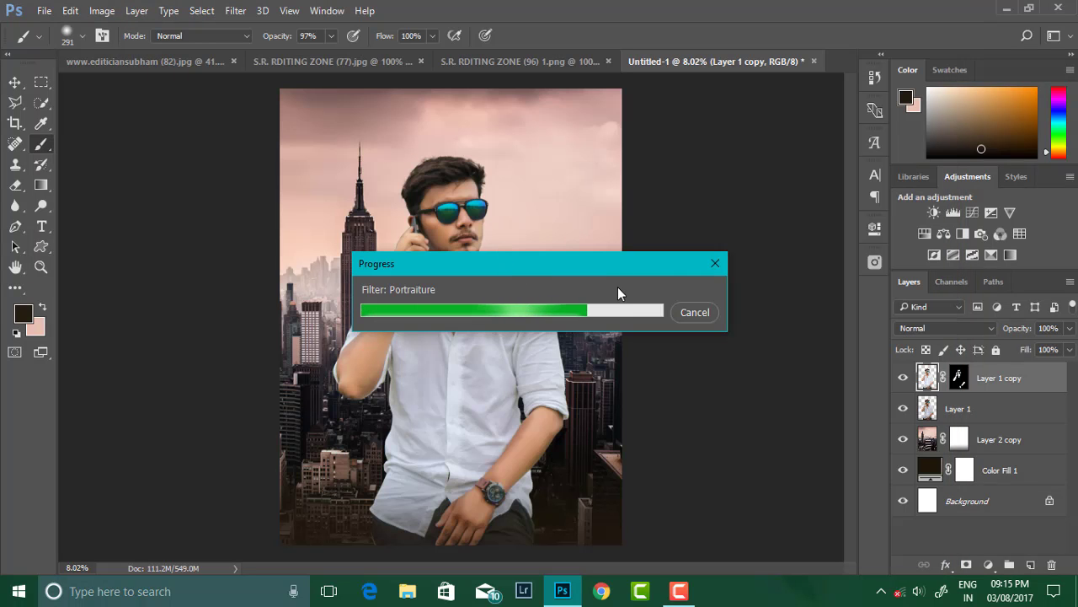
Apply the layer mask permanently on the city skyline layer (Layer 2 copy)
scroll(625, 281, "down", 2)
scroll(614, 292, "up", 2)
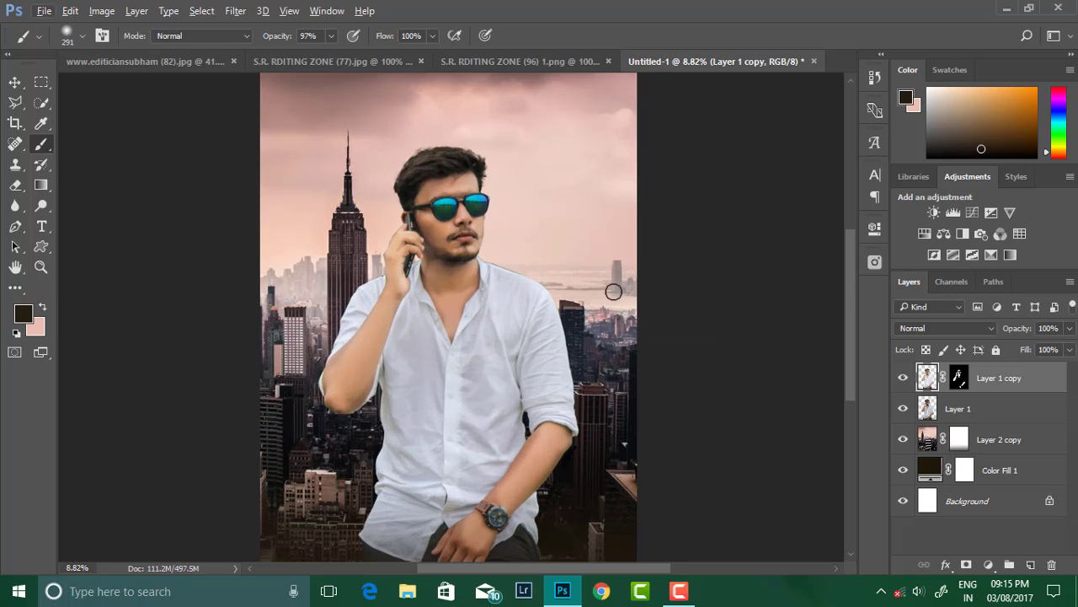
scroll(644, 299, "down", 1)
left_click(969, 436)
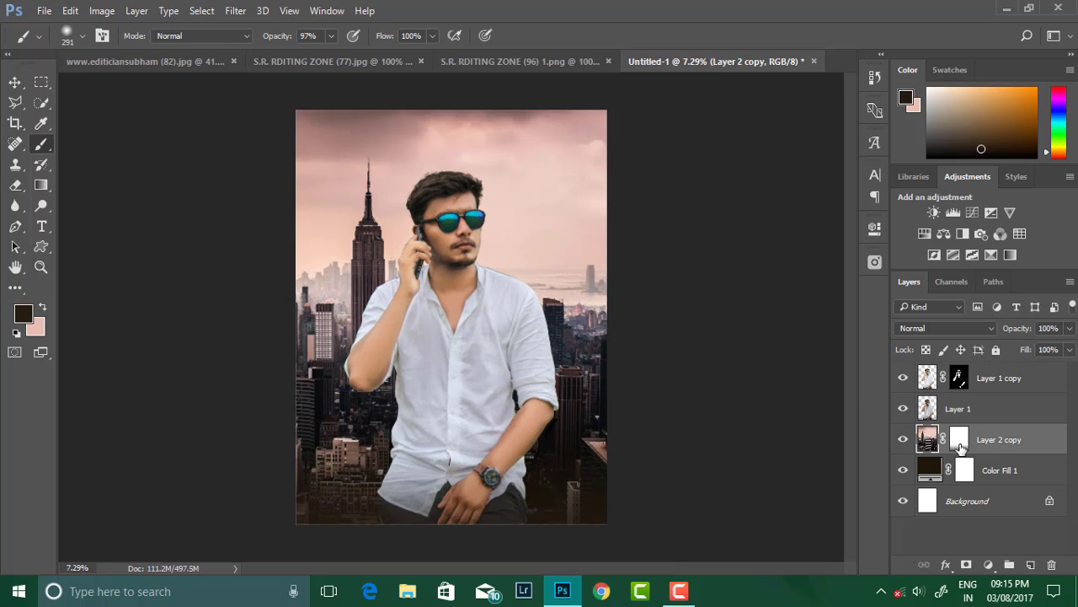
right_click(961, 444)
left_click(949, 329)
Soften the skyline with a slight Gaussian Blur
left_click(235, 10)
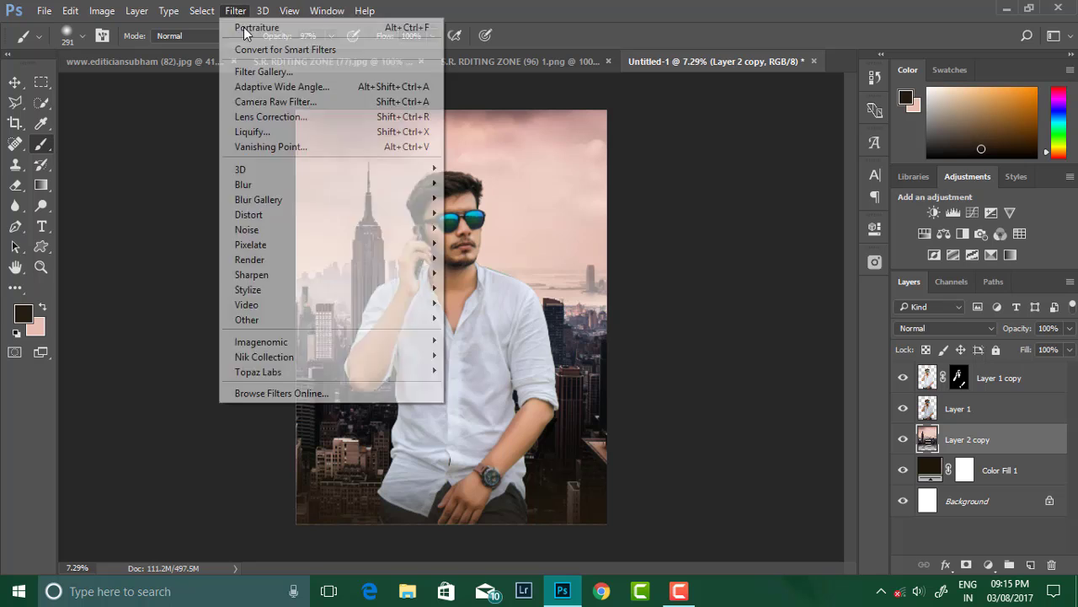
left_click(486, 246)
left_click_drag(886, 352, 828, 350)
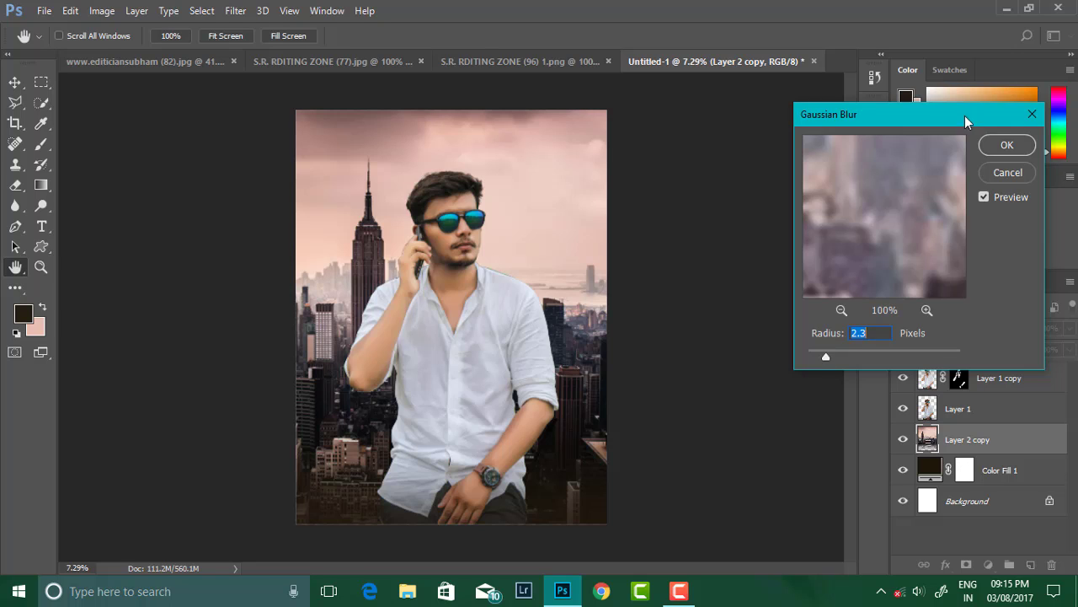
left_click(1006, 145)
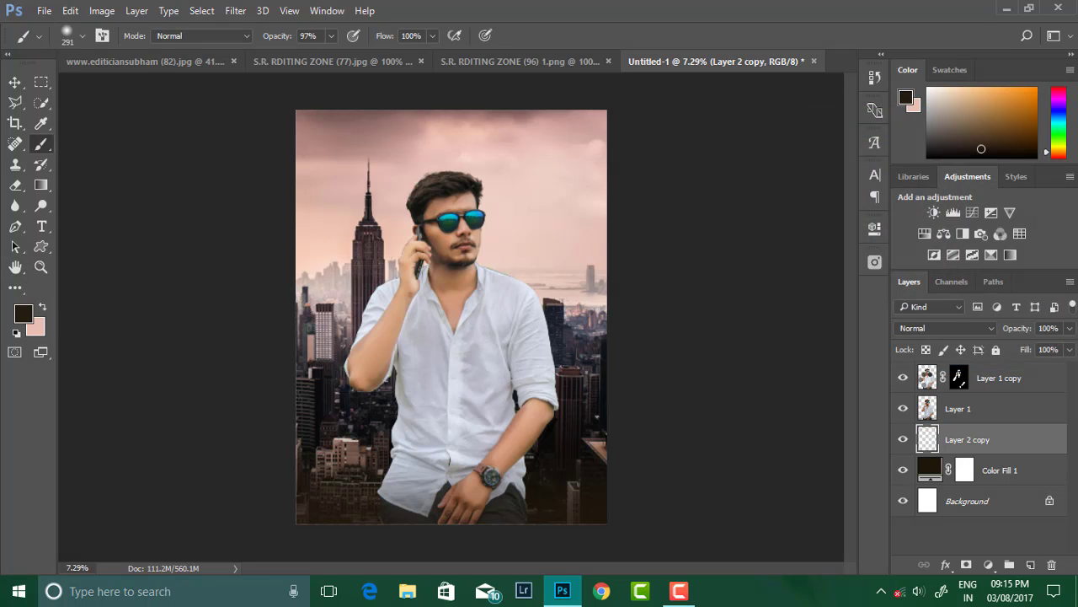
Merge Layer 1 and Layer 1 copy into a single layer
left_click(931, 386)
left_click(987, 405, "shift")
key("ctrl+e")
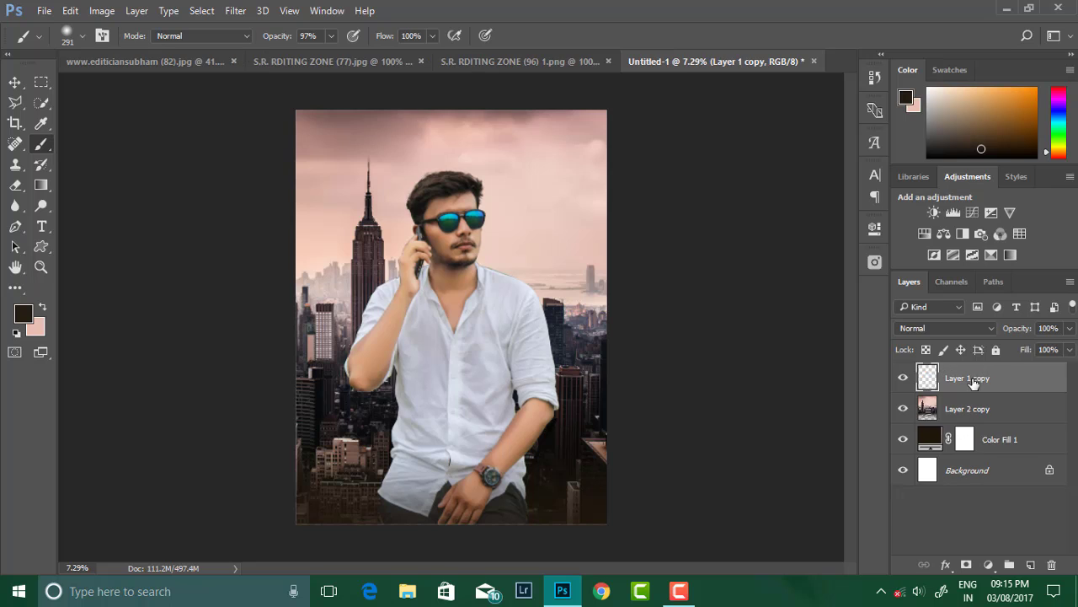
In Camera Raw, set Blacks -12, Clarity +18, Shadows about +30, slight contrast, and Sharpening 35
left_click(235, 10)
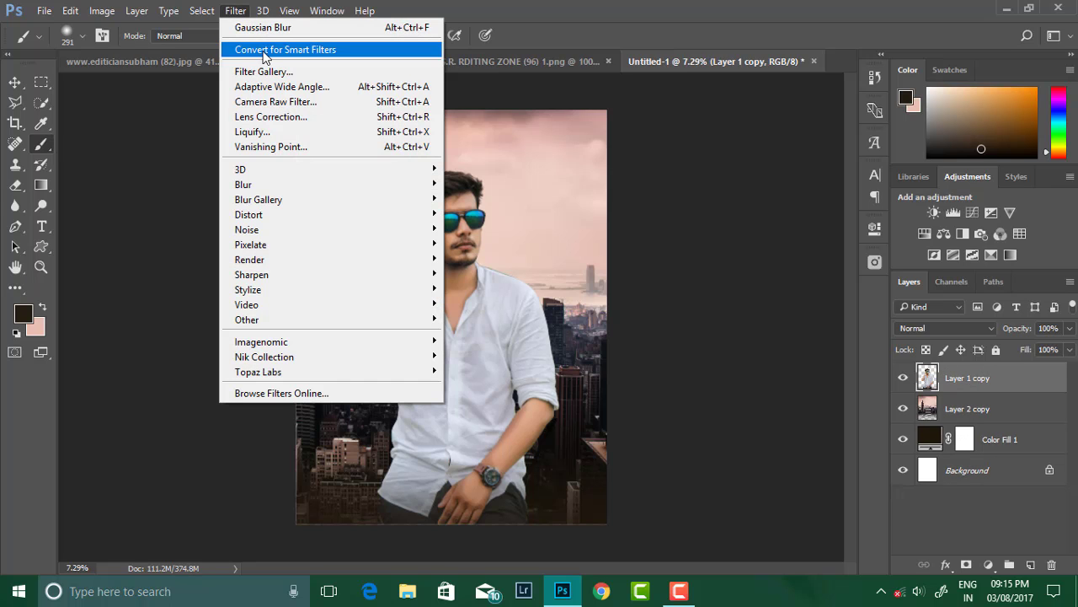
left_click(273, 102)
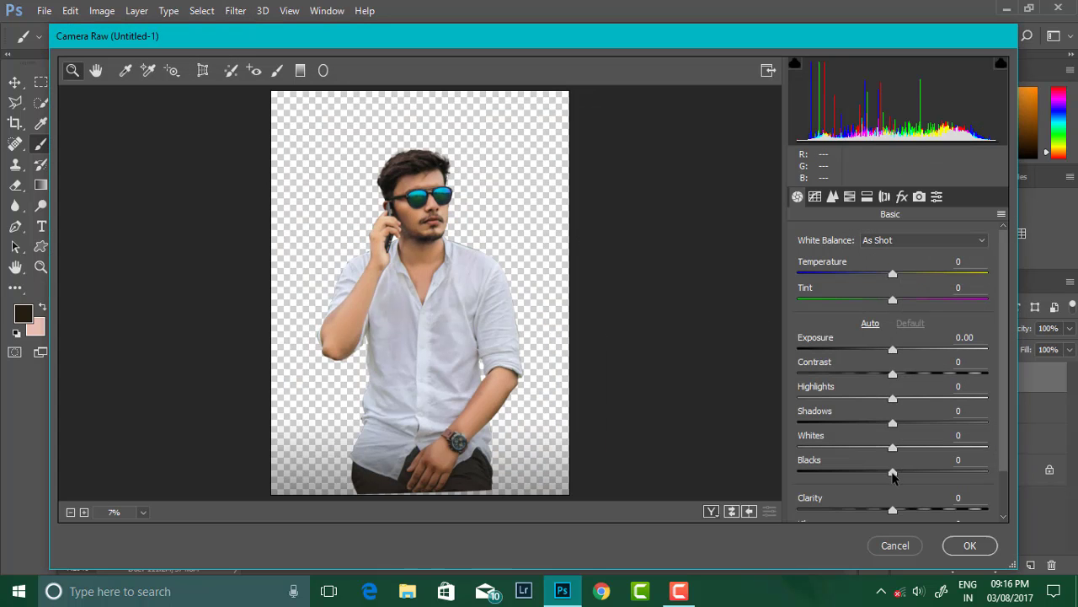
left_click_drag(893, 471, 882, 472)
left_click_drag(893, 509, 910, 510)
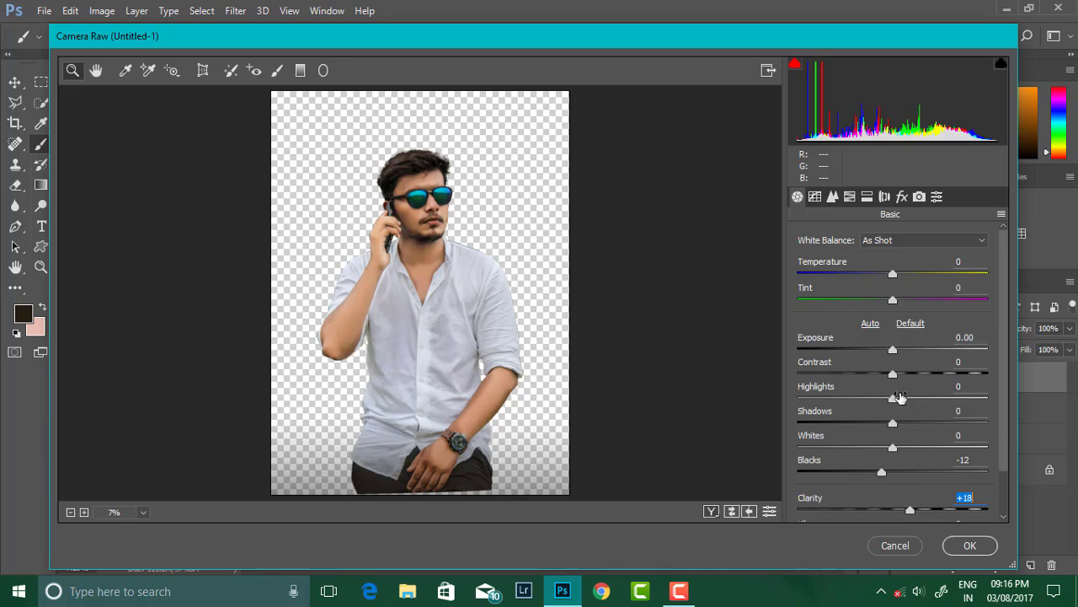
left_click_drag(893, 374, 911, 374)
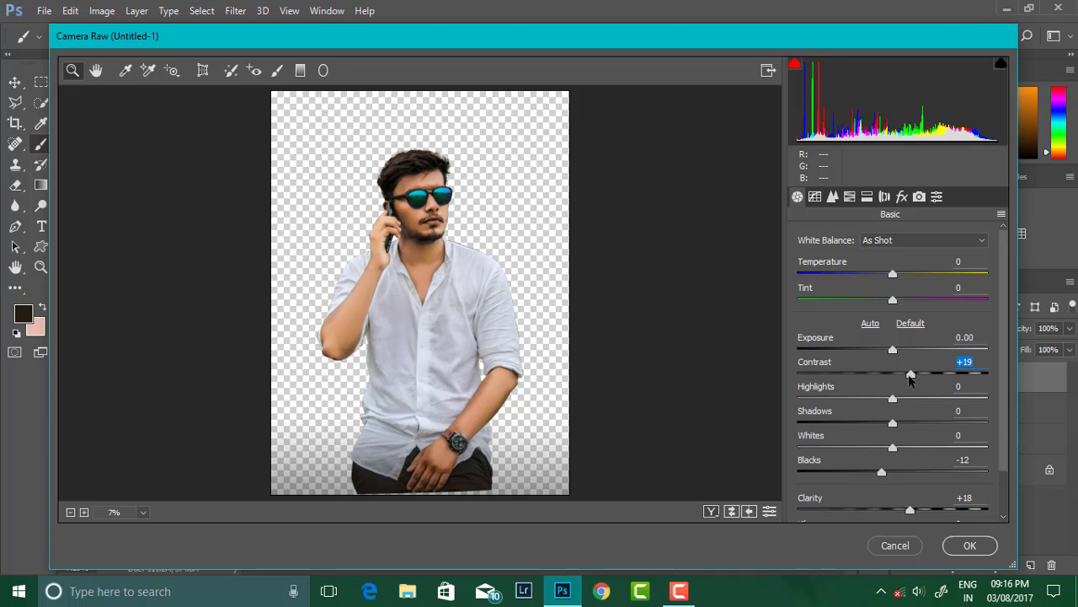
double_click(910, 374)
left_click_drag(893, 423, 923, 423)
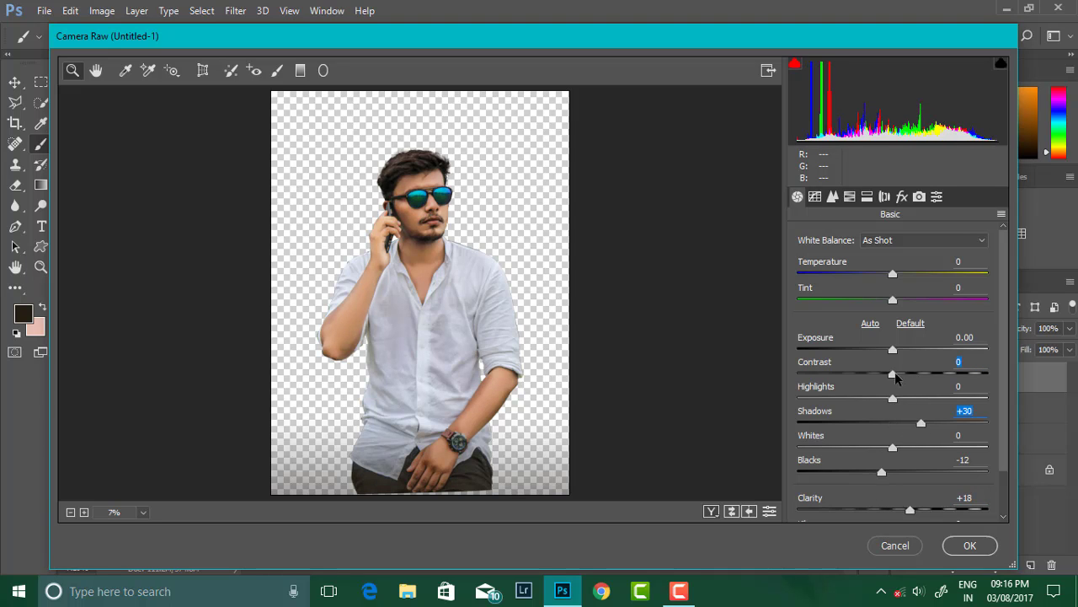
left_click_drag(893, 374, 900, 375)
left_click(832, 197)
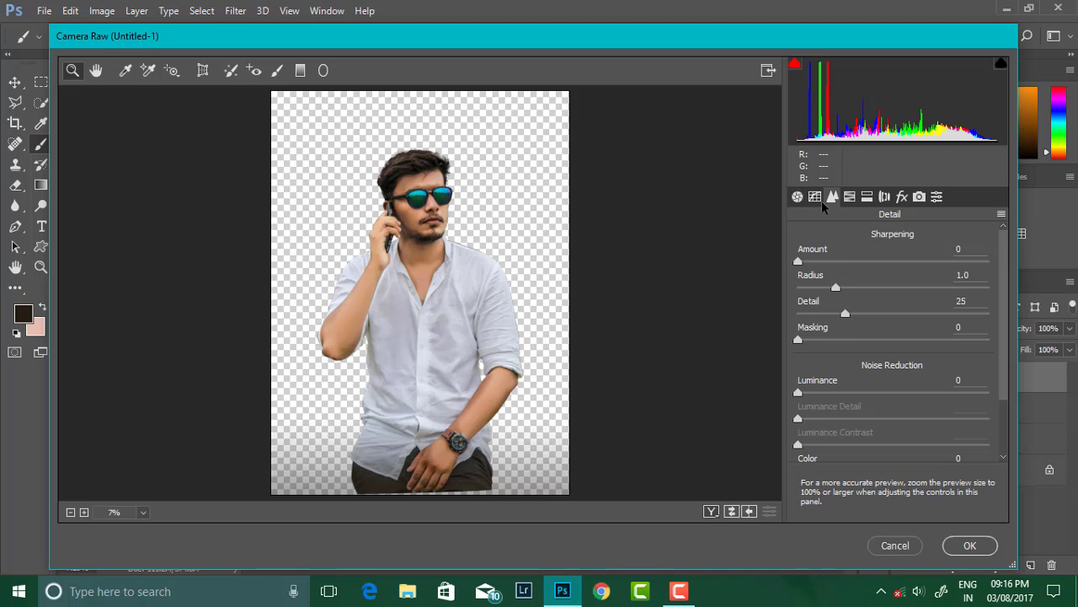
left_click_drag(817, 262, 843, 263)
Brighten red, orange and yellow luminance, cut orange and yellow saturation to -9, and apply
left_click(885, 197)
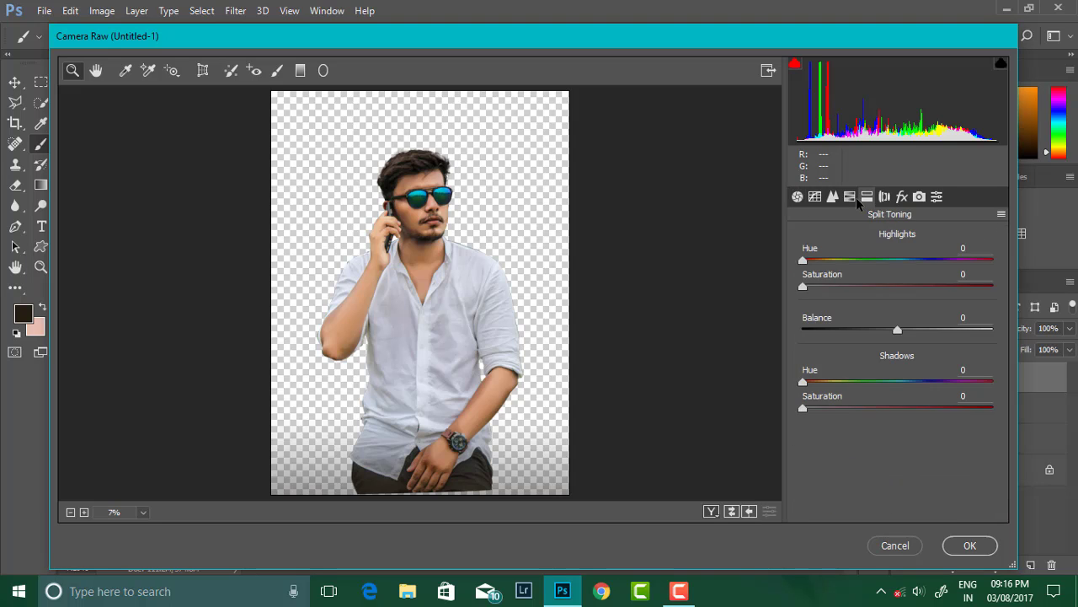
left_click(849, 196)
left_click(916, 262)
mouse_move(898, 347)
left_mouse_down()
mouse_move(910, 347)
mouse_move(905, 323)
left_mouse_up()
left_click(898, 373)
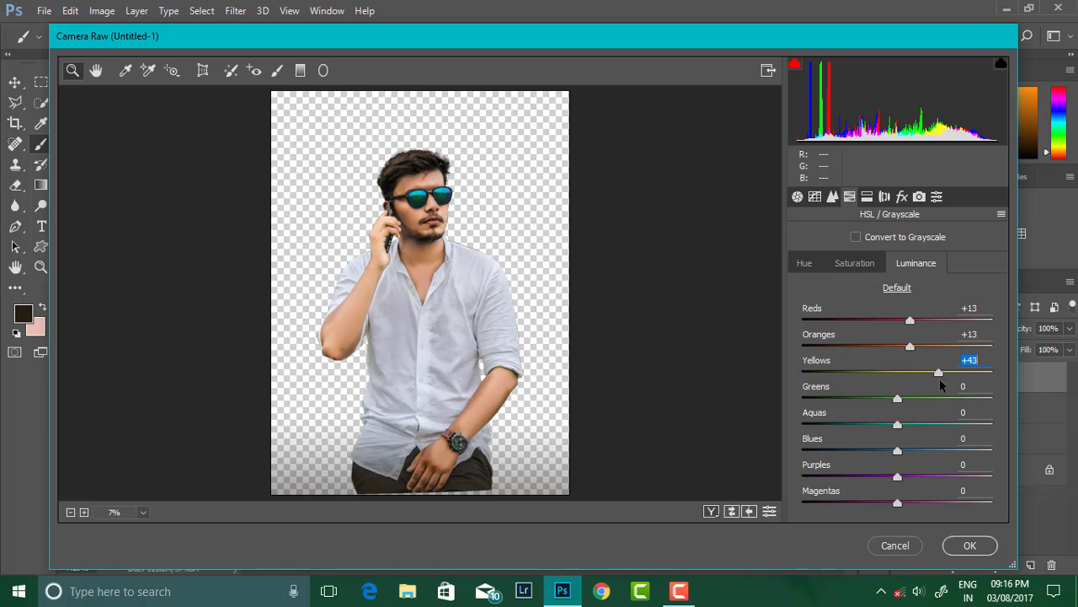
left_click(854, 263)
mouse_move(897, 347)
left_mouse_down()
mouse_move(888, 347)
mouse_move(890, 375)
left_mouse_up()
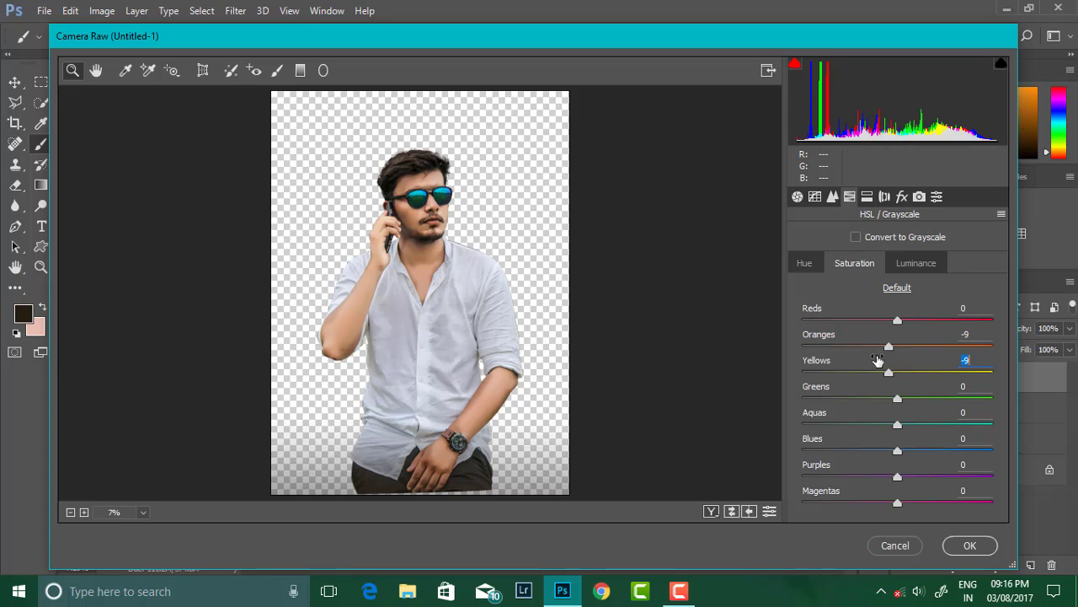
scroll(425, 221, "up", 2, "alt")
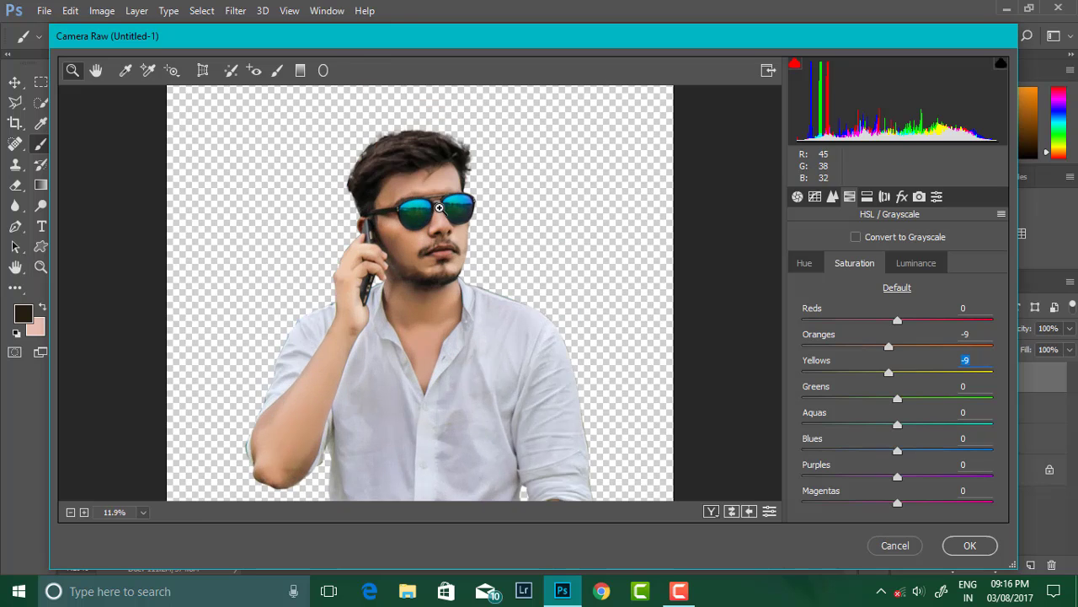
scroll(446, 211, "down", 1)
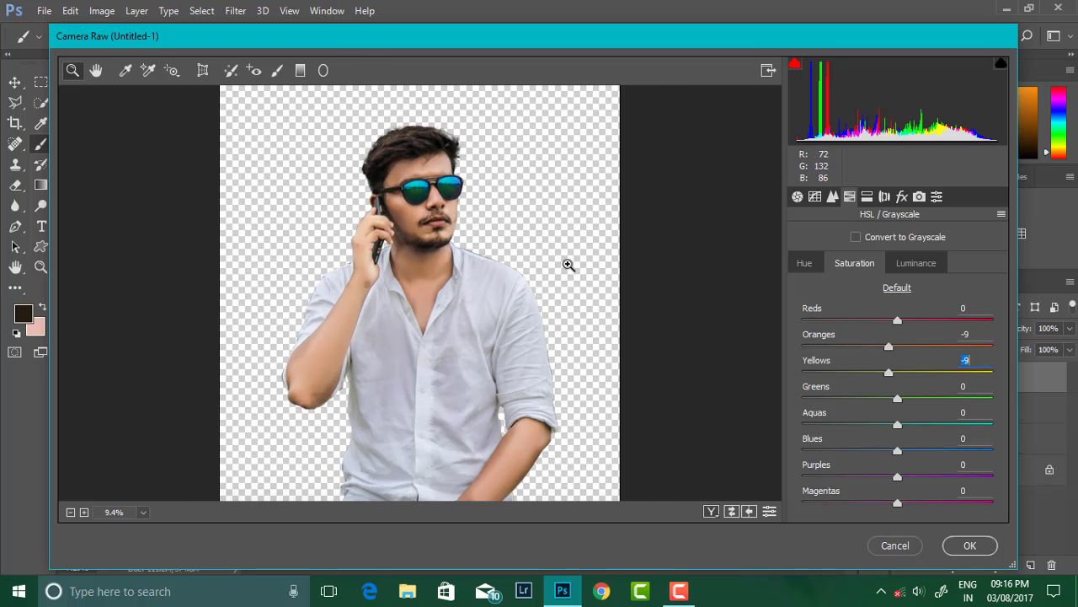
left_click(969, 545)
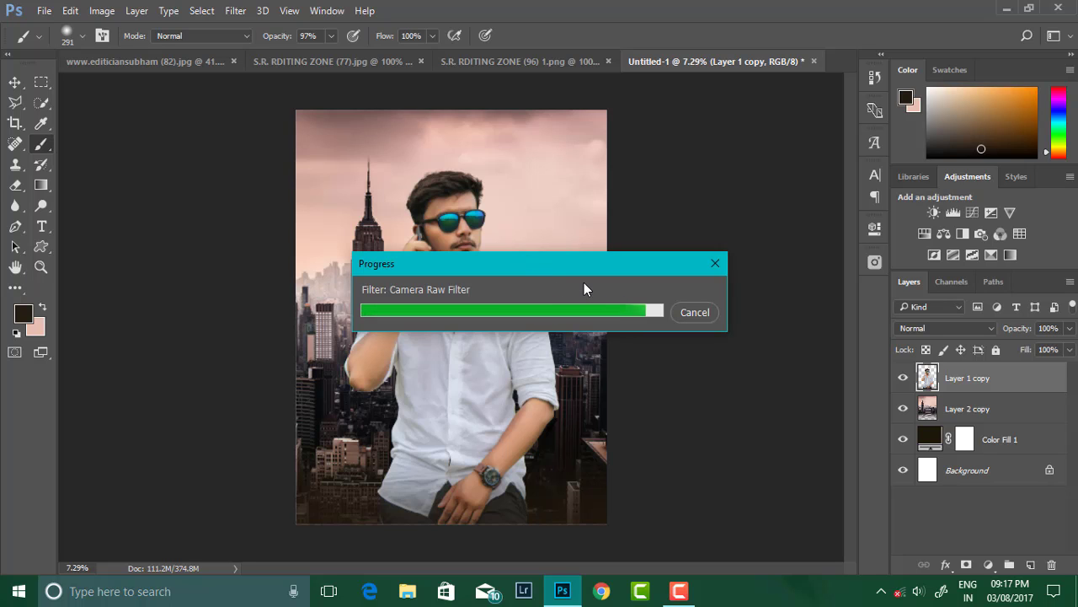
Duplicate the man's layer, leaving Camera Raw closed without changes
scroll(494, 244, "up", 2)
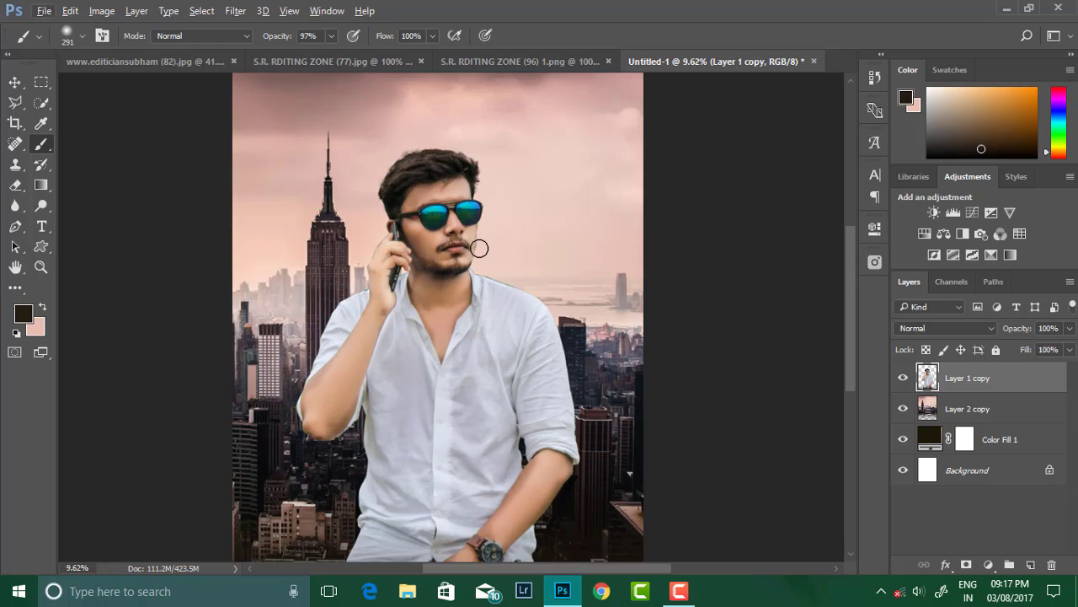
scroll(481, 188, "up", 2)
scroll(488, 261, "down", 5)
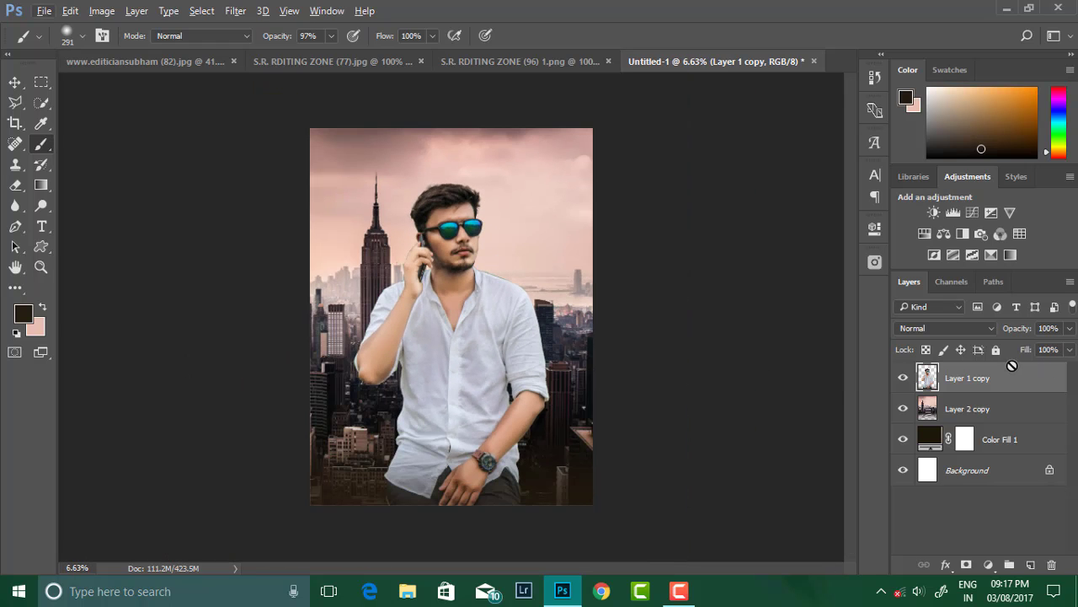
left_click_drag(1003, 379, 1031, 564)
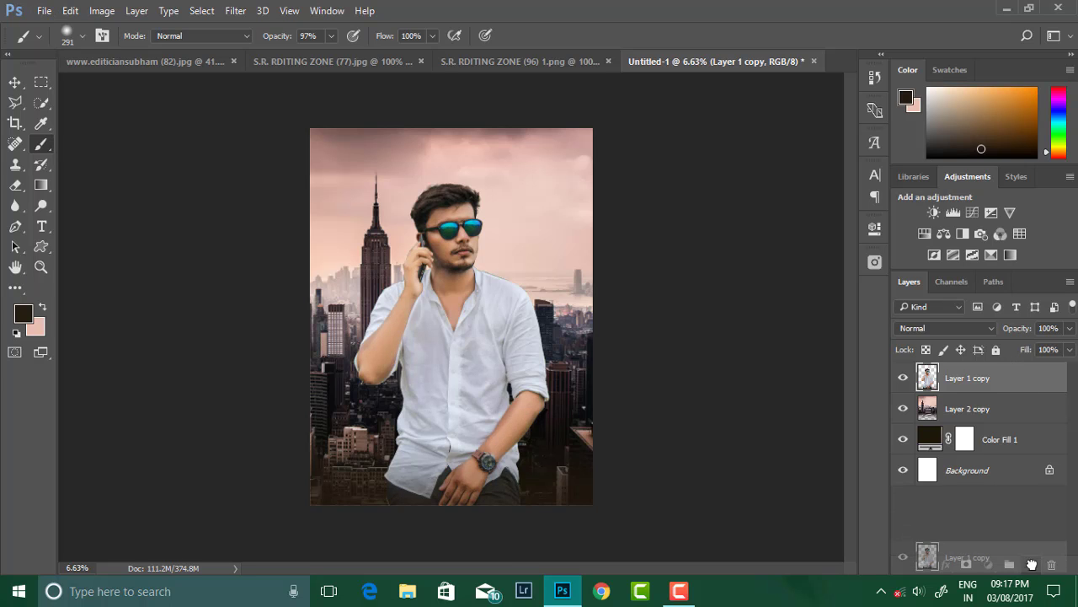
left_click(235, 10)
left_click(272, 102)
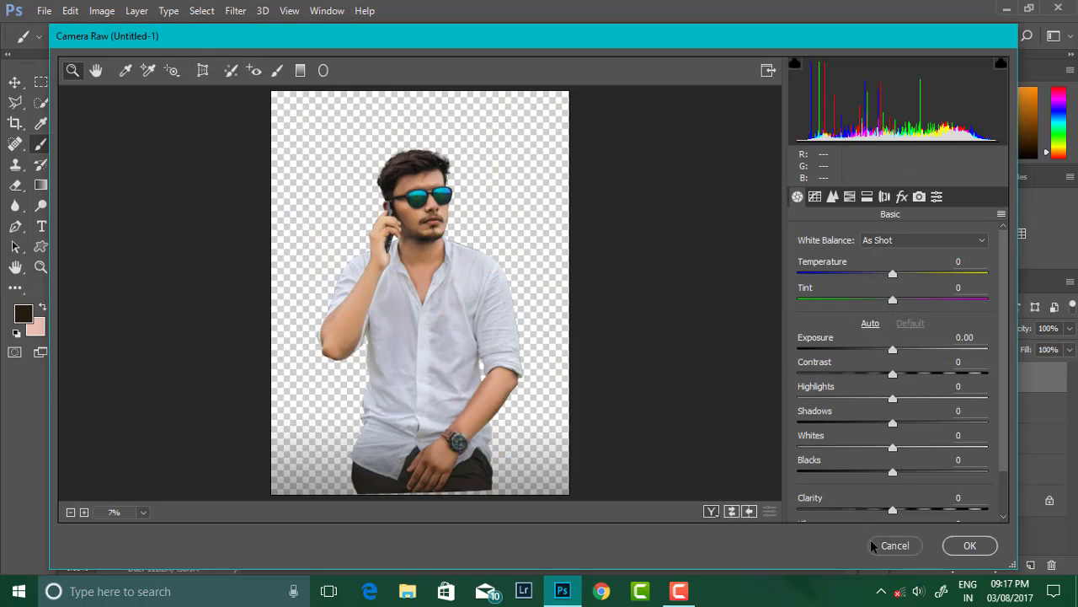
left_click(893, 544)
left_click(235, 10)
left_click(381, 137)
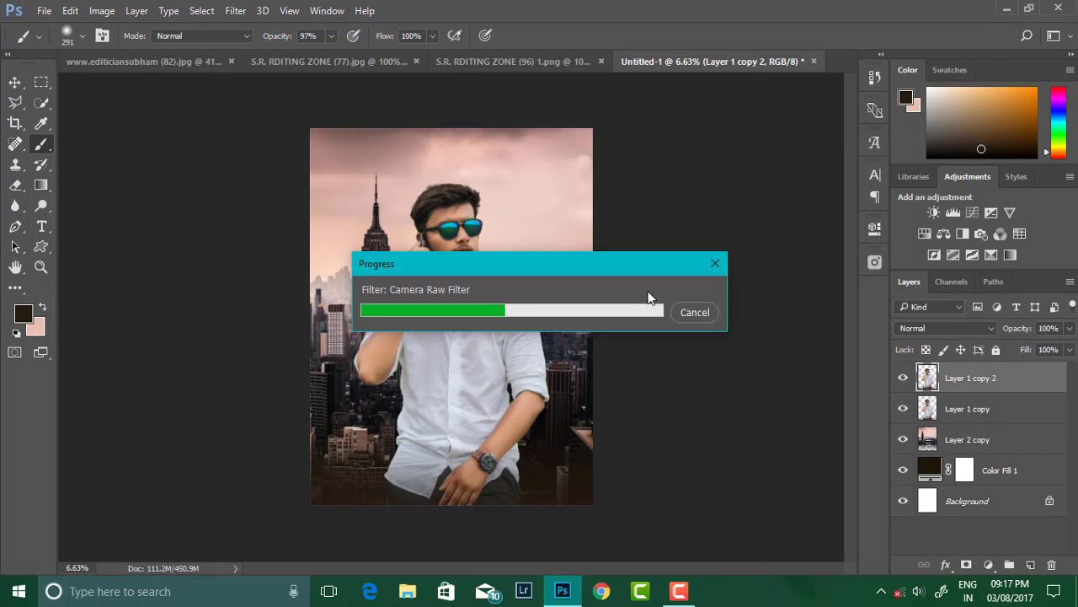
Set the duplicate to Overlay, then switch the top man layer to Multiply blending
left_click(939, 327)
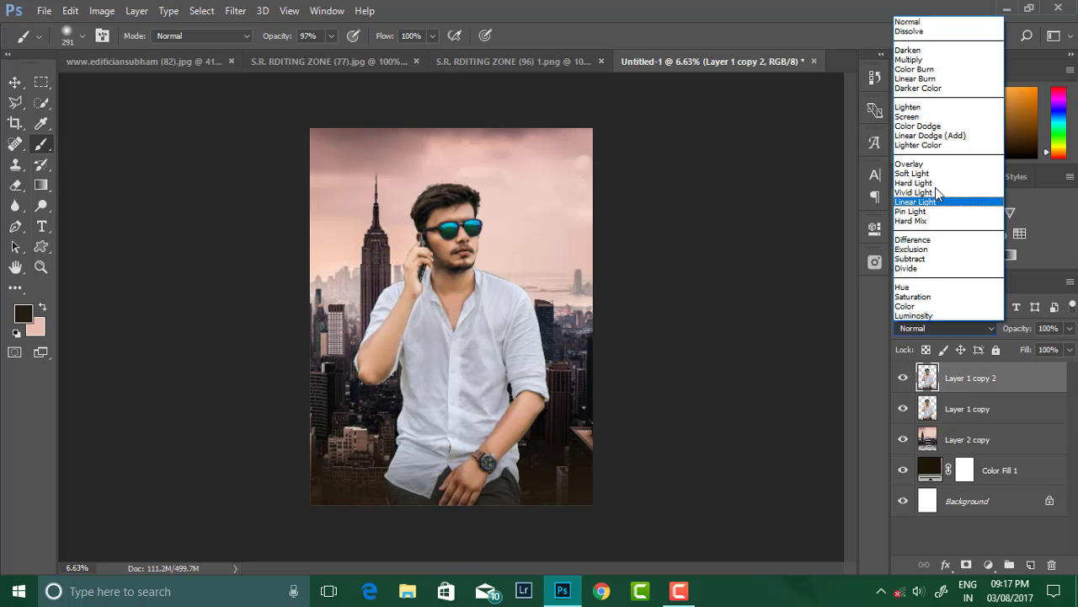
left_click(930, 173)
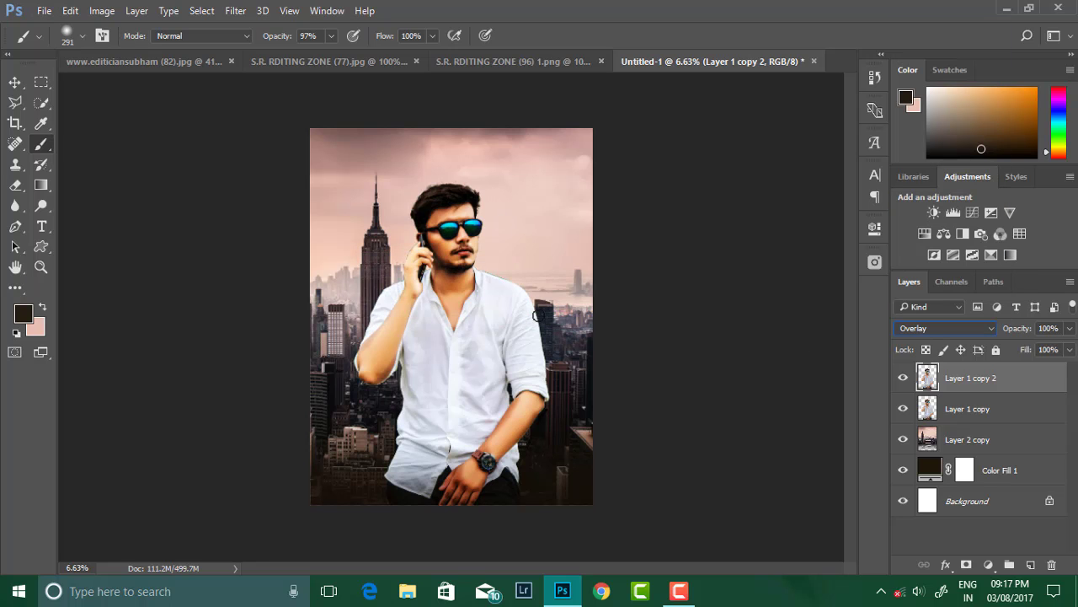
key("alt")
left_click(976, 330)
left_click(924, 62)
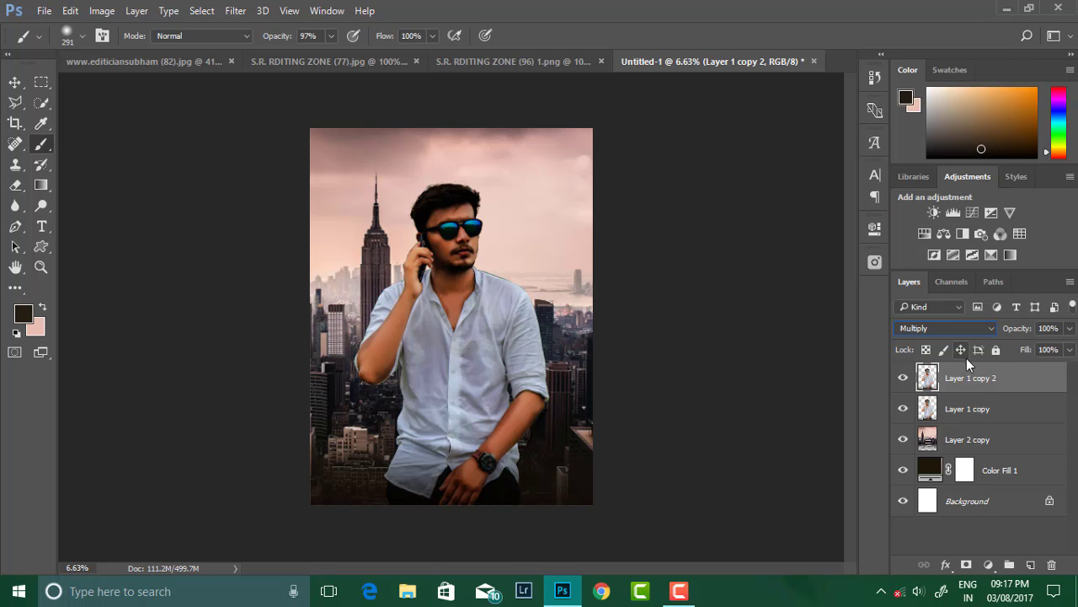
Add a layer mask and set up a soft black brush at 71% opacity, about 1100 px
left_click(967, 565)
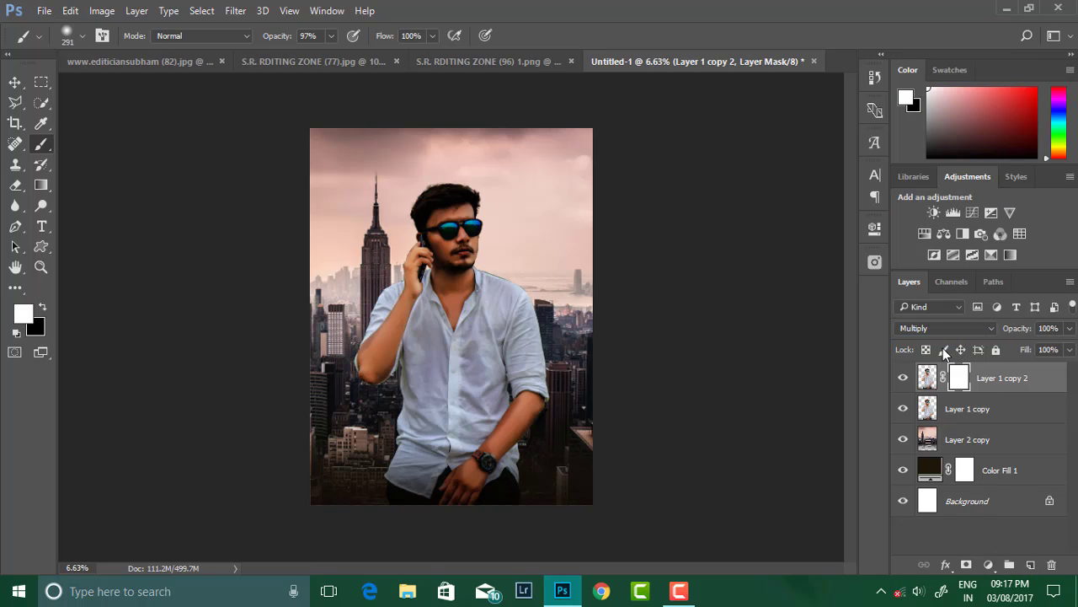
left_click(42, 308)
left_click(331, 36)
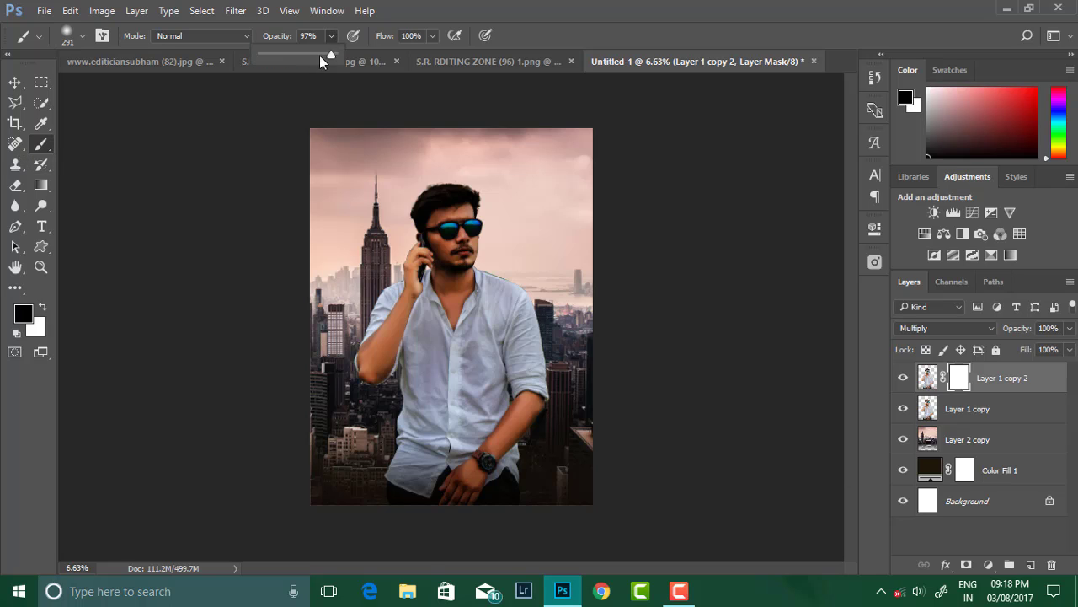
left_click_drag(330, 60, 308, 60)
right_click(337, 84)
right_click(570, 190)
mouse_move(657, 264)
left_mouse_down()
mouse_move(645, 264)
mouse_move(663, 272)
left_mouse_up()
key("Return")
scroll(445, 253, "up", 2)
right_click(487, 237)
key("Return")
Paint the darkening off the face and neck on the mask, then lower layer opacity to 42%
left_click_drag(439, 230, 463, 305)
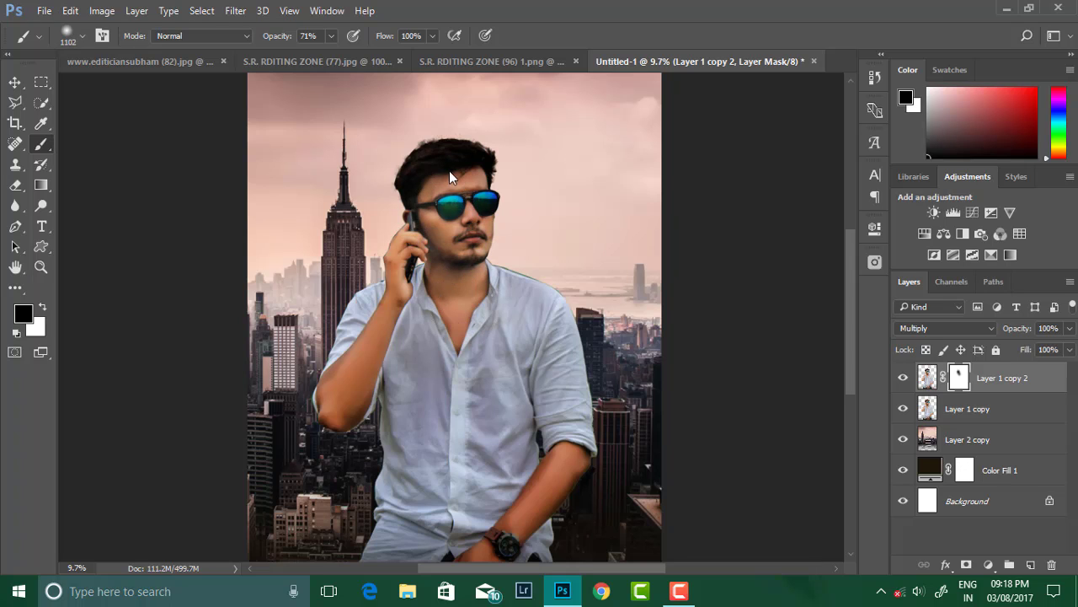
scroll(445, 181, "down", 1)
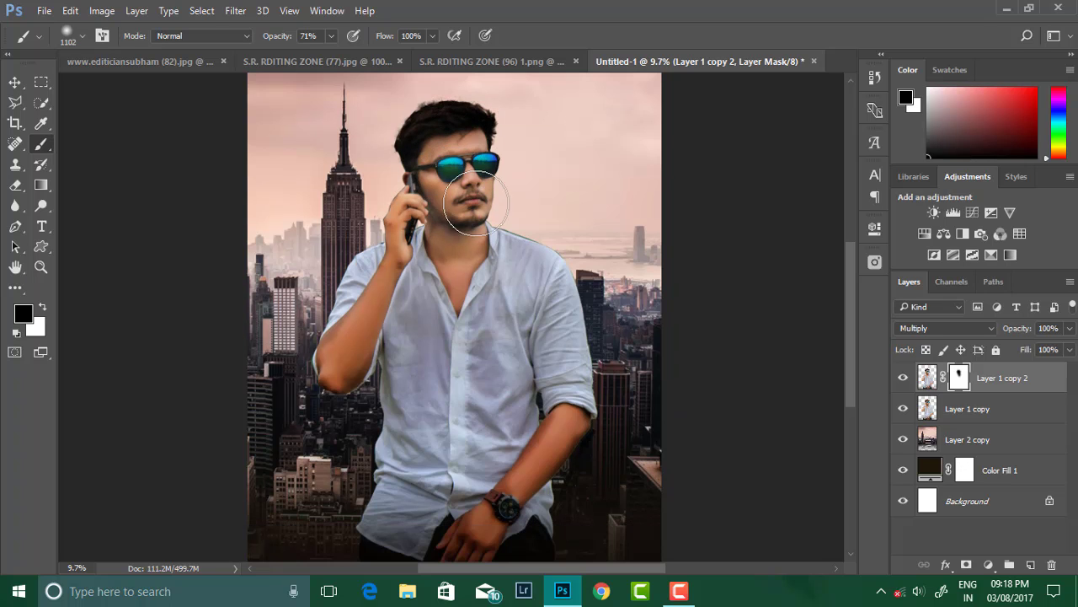
scroll(451, 278, "down", 2)
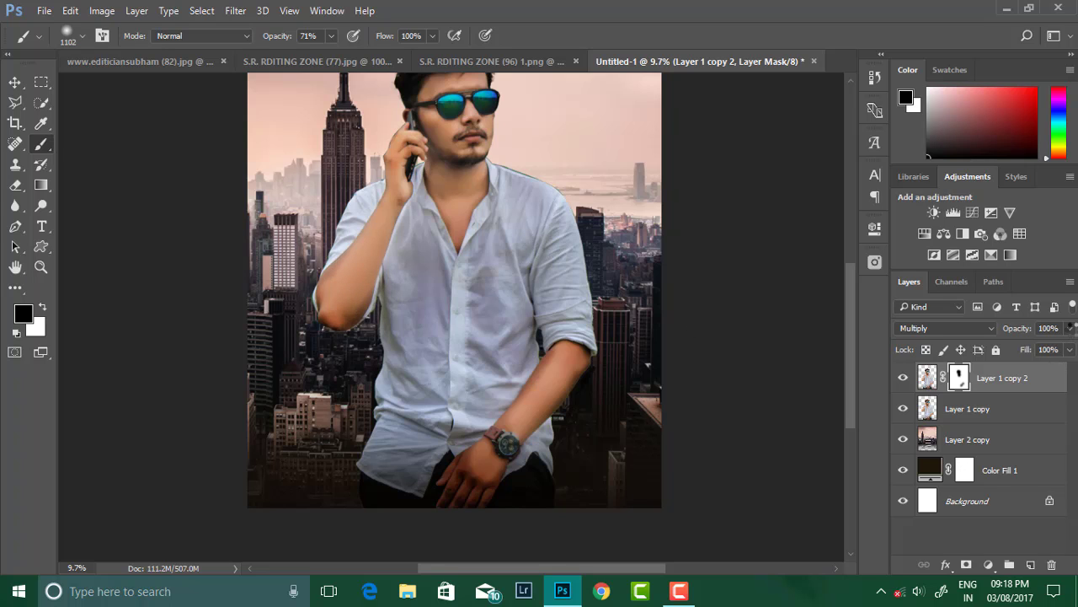
scroll(455, 294, "up", 1)
scroll(455, 295, "down", 1)
left_click(1069, 327)
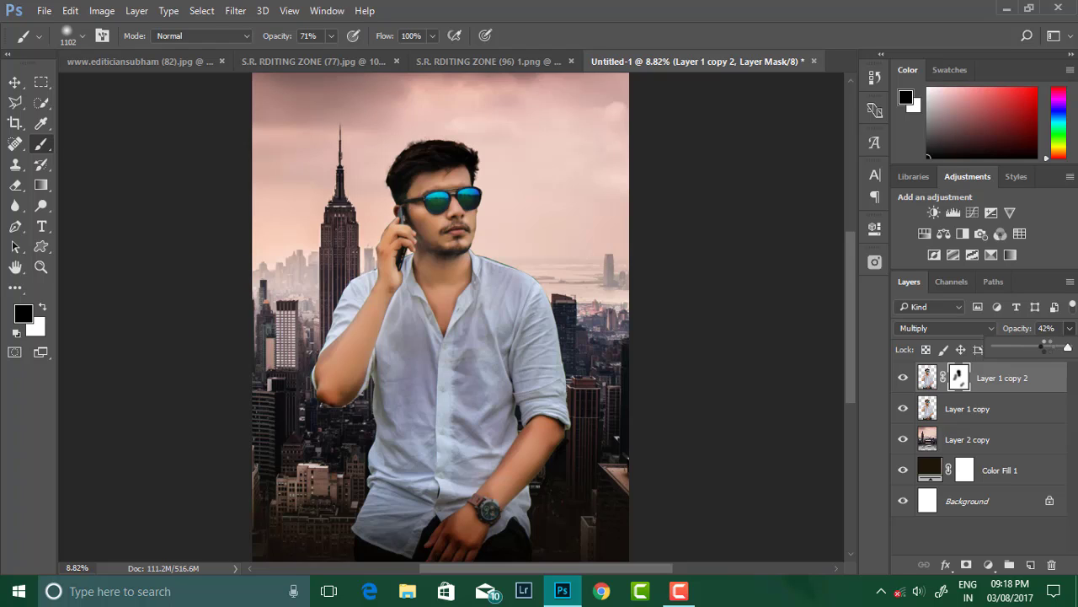
left_click_drag(1043, 346, 1025, 347)
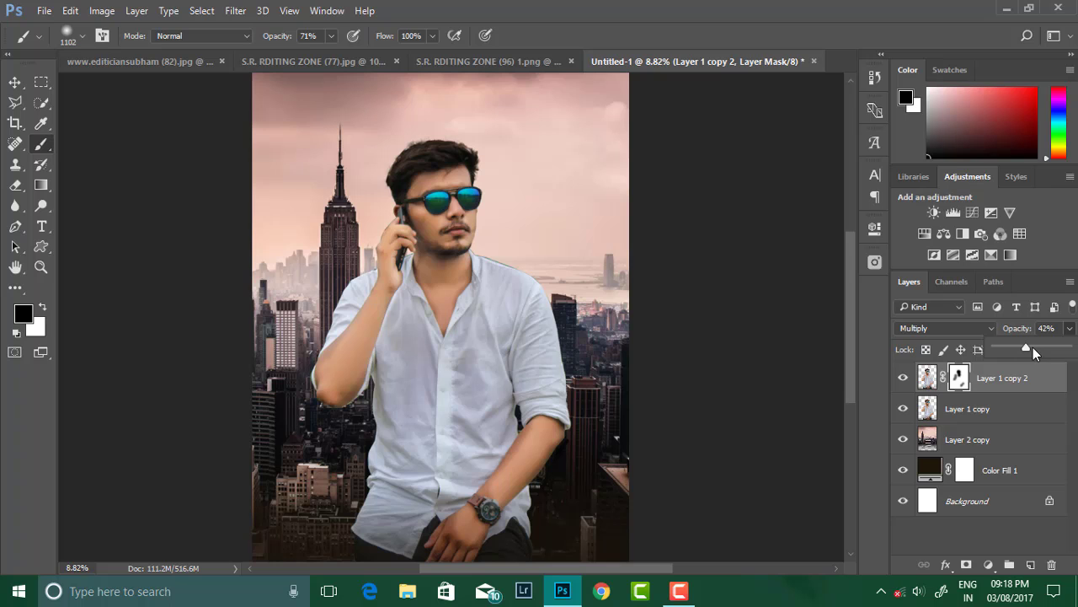
Merge the two man layers into one and choose an orange painting colour
left_click(988, 406, "shift")
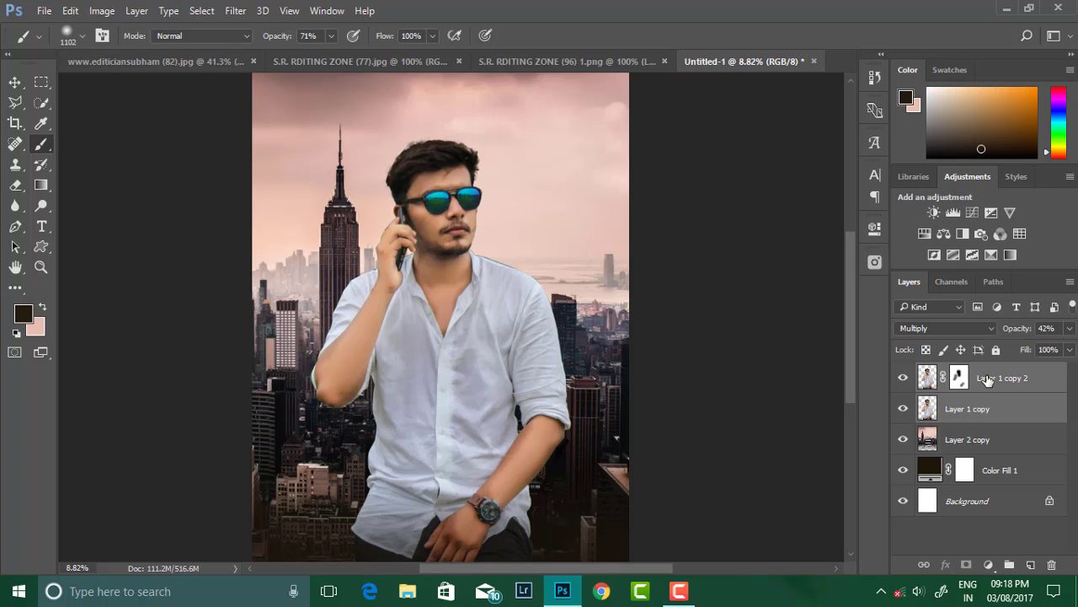
key("ctrl+e")
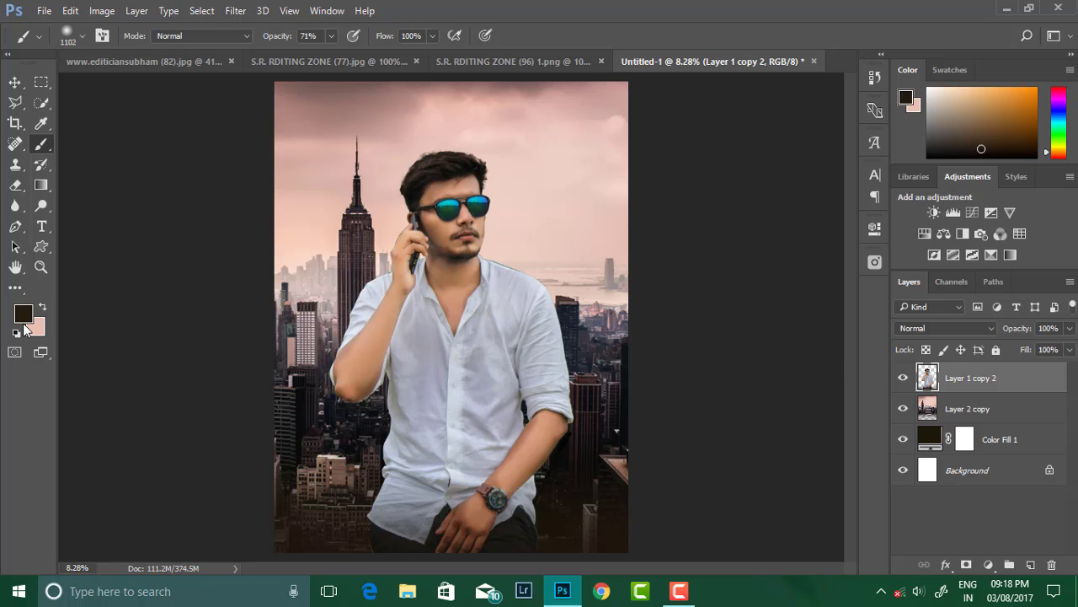
left_click(23, 314)
left_click(849, 113)
left_click(1017, 104)
left_click(326, 204)
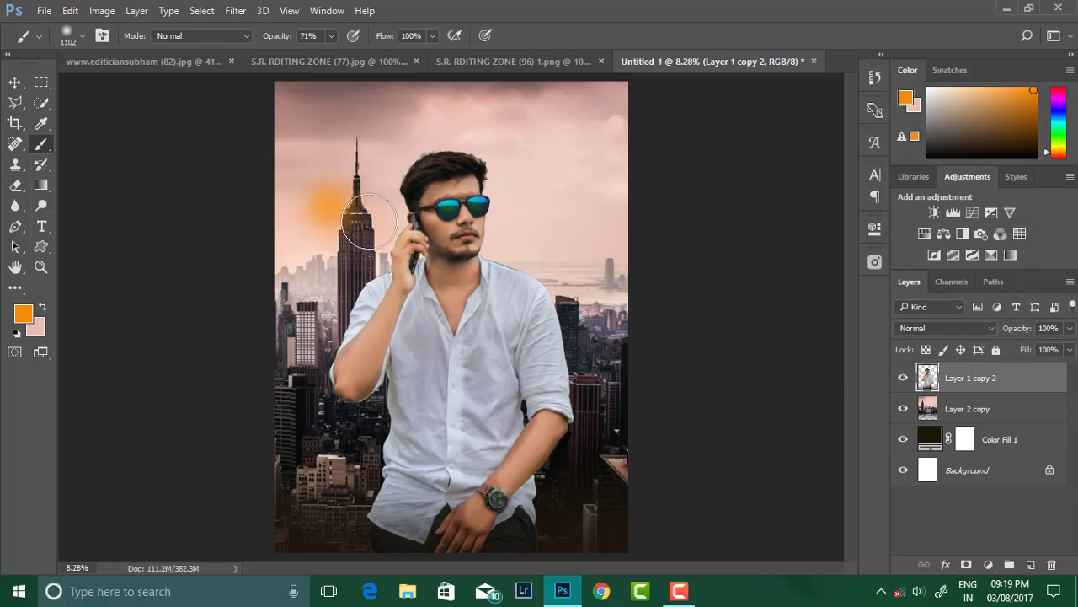
key("ctrl+z")
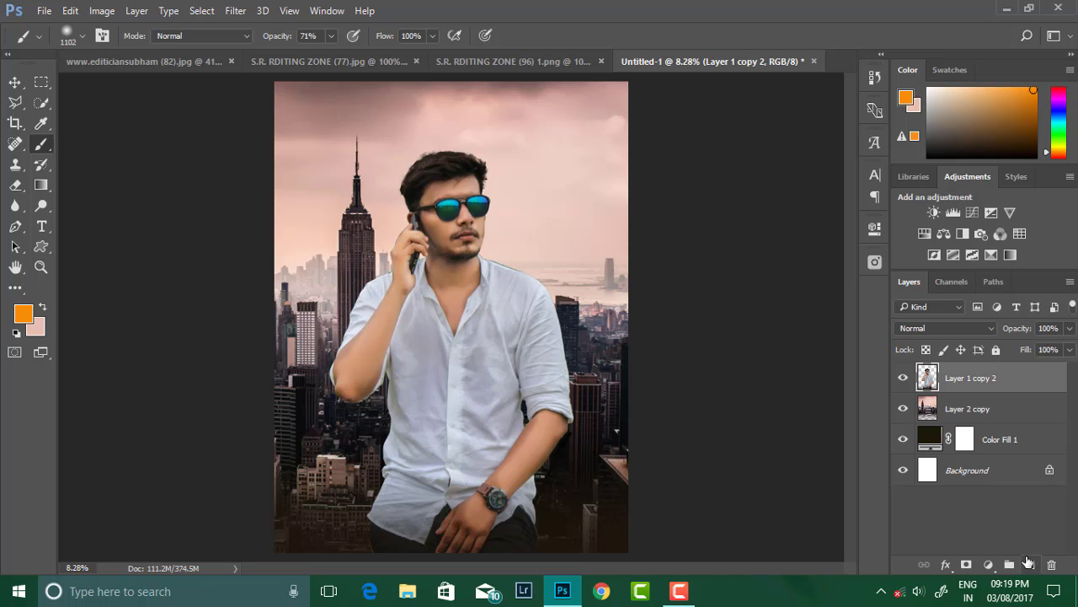
scroll(501, 269, "down", 1)
Add a new empty layer and prepare a soft brush in pale pink-orange for the glow
left_click(1030, 563)
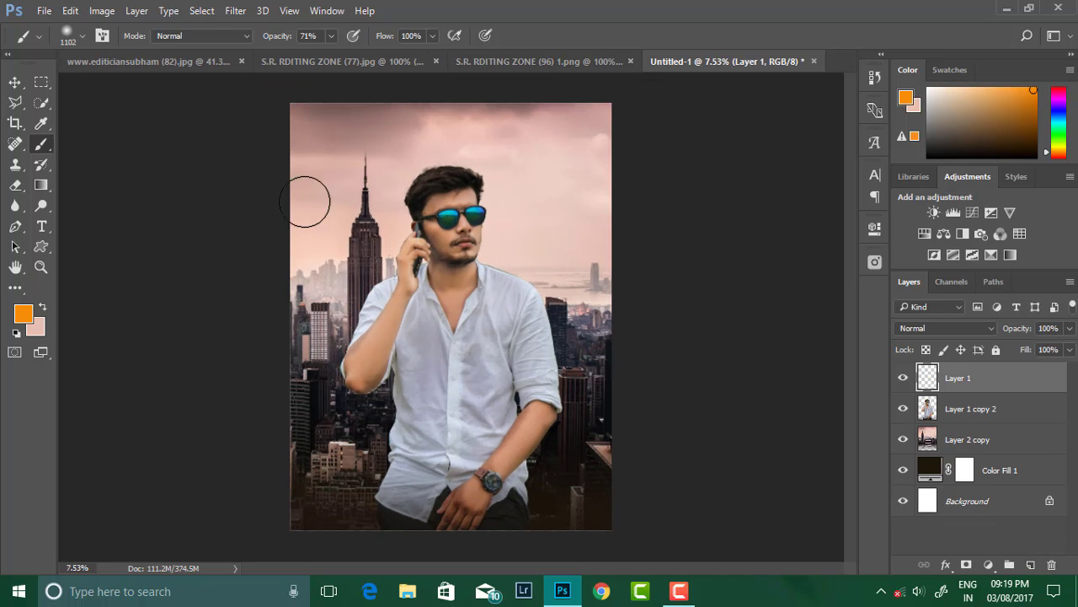
scroll(344, 219, "up", 1)
left_click(24, 312)
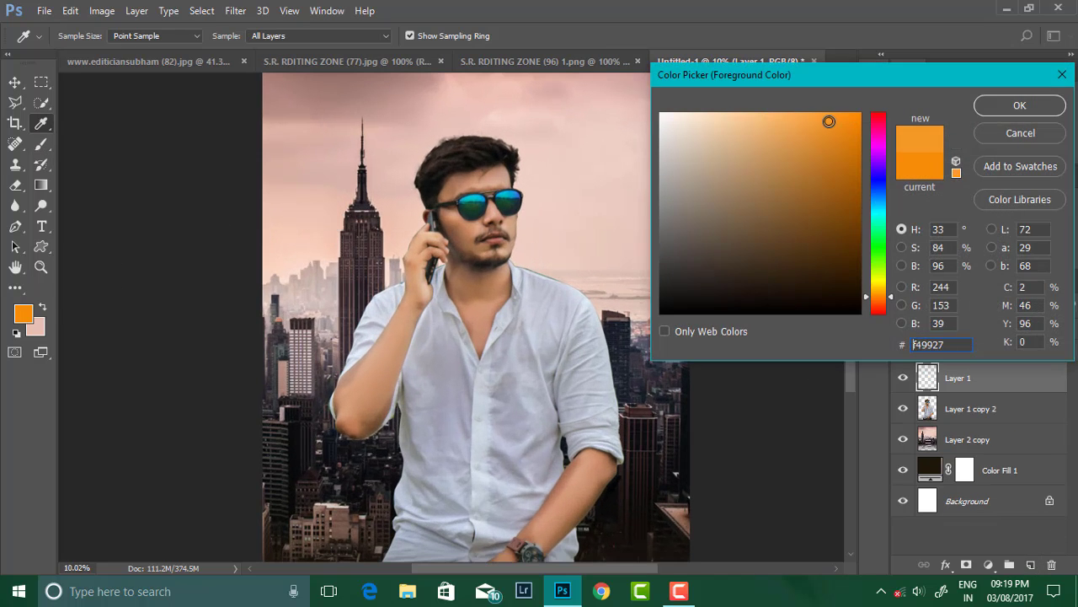
left_click(1019, 107)
key("b")
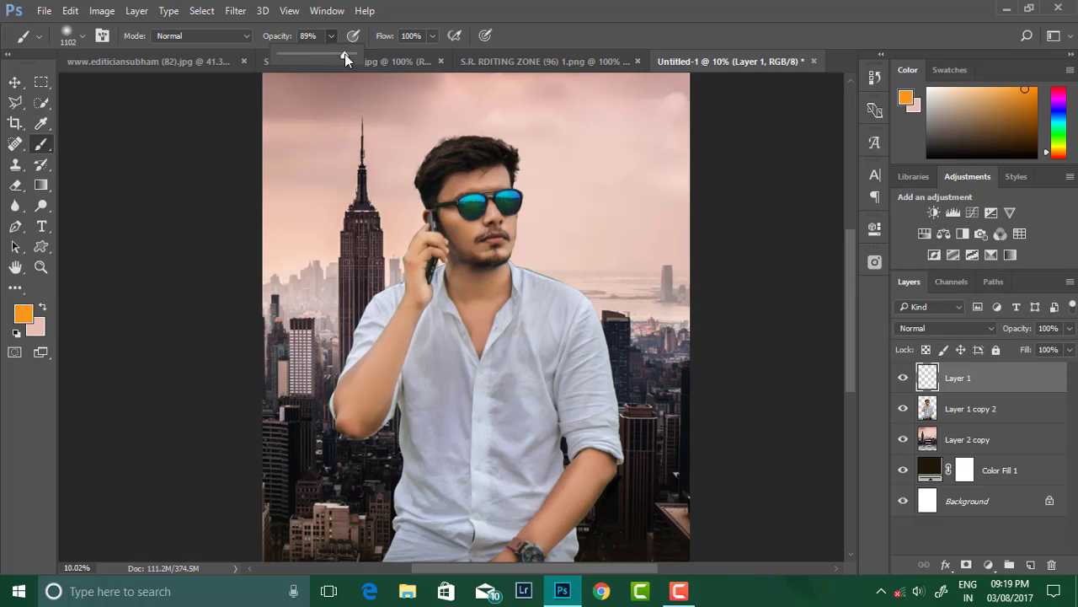
left_click(308, 189)
key("x")
right_click(308, 189)
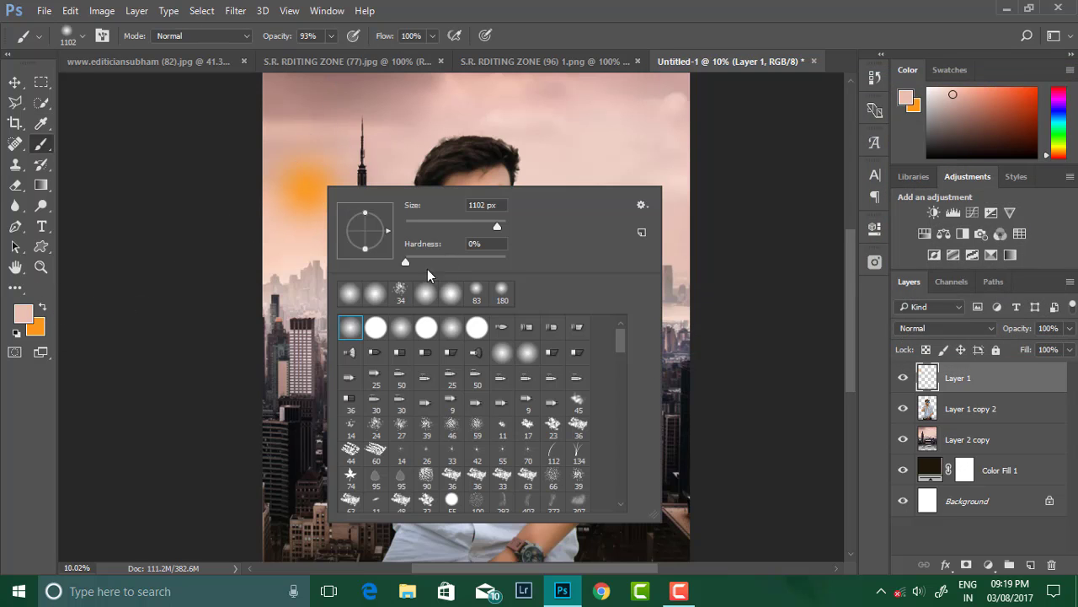
left_click_drag(469, 228, 472, 229)
left_click(23, 313)
left_click(674, 118)
left_click(1017, 107)
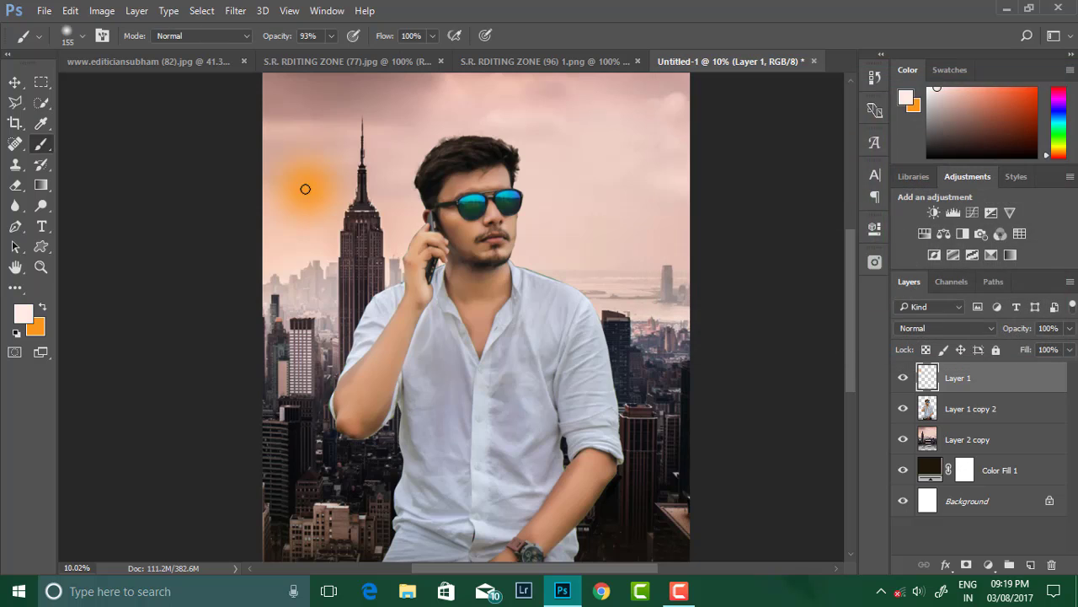
right_click(304, 185)
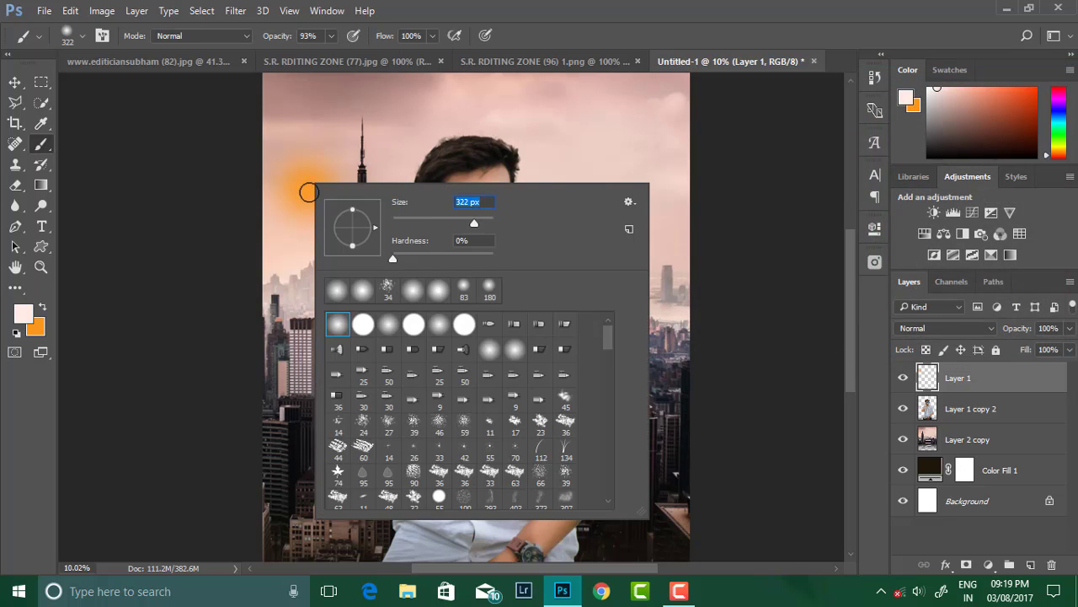
Set the glow layer to Screen blending and enlarge it over the tower
key("Return")
left_click(14, 82)
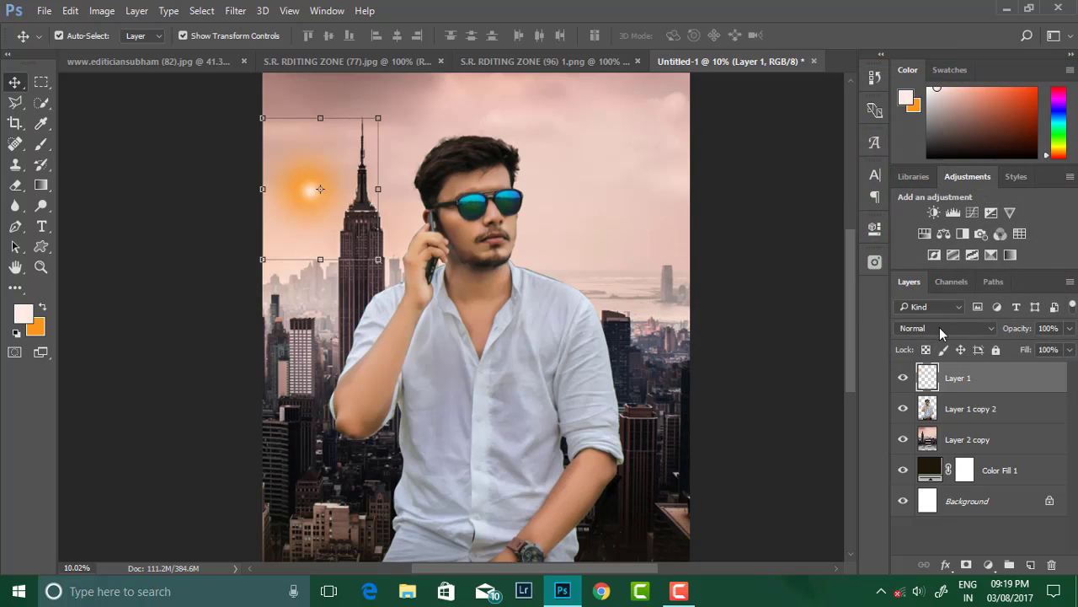
left_click(941, 328)
left_click(927, 110)
left_click_drag(378, 260, 853, 472)
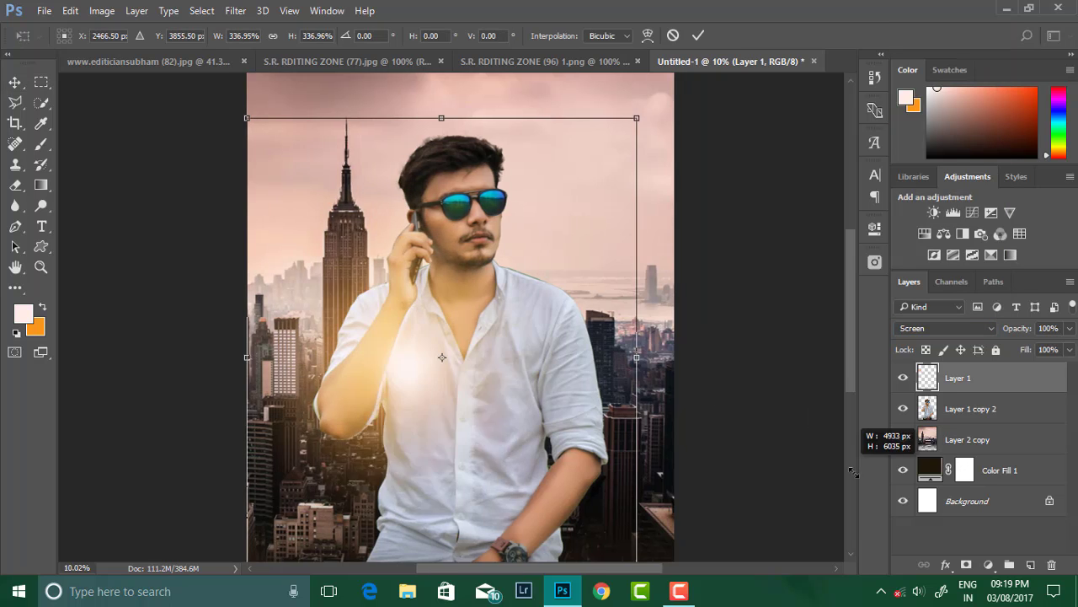
left_click_drag(404, 354, 258, 183)
key("ctrl+minus")
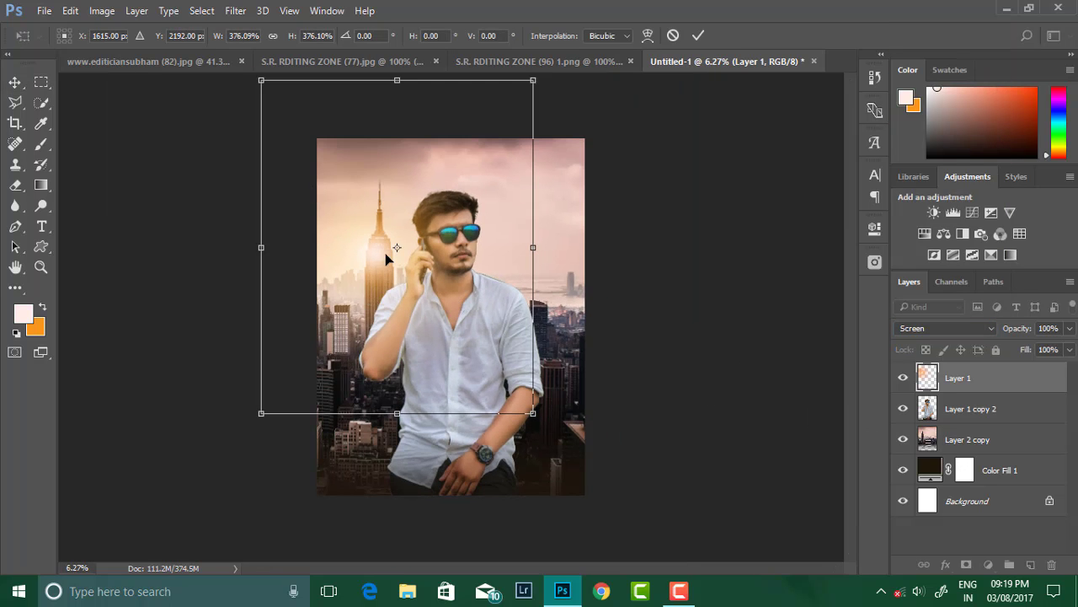
mouse_move(385, 253)
left_mouse_down()
mouse_move(536, 266)
mouse_move(346, 285)
left_mouse_up()
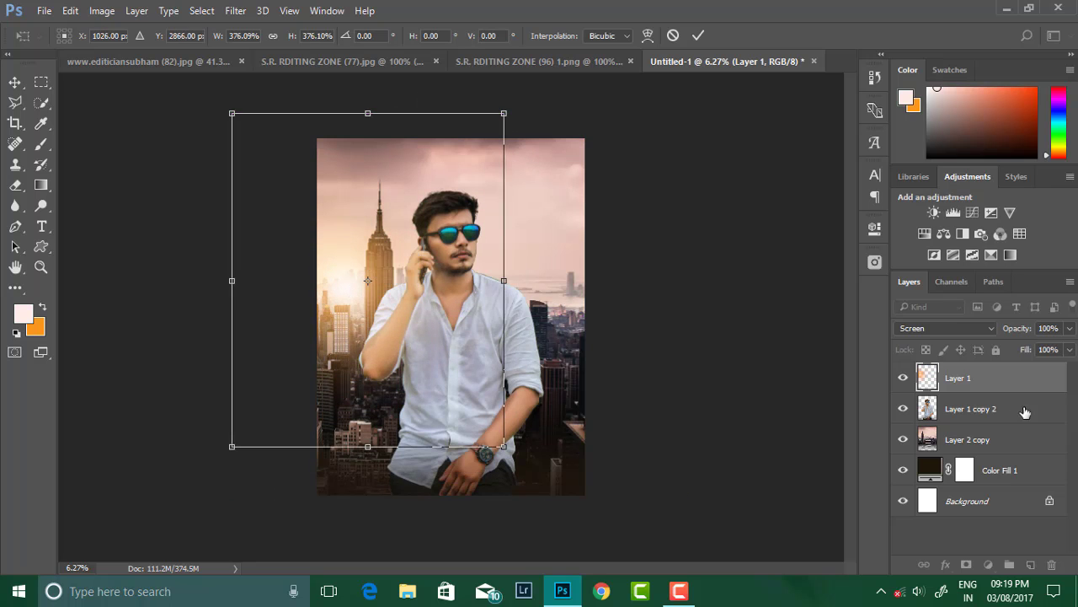
left_click(698, 35)
Move the glow layer beneath the man and scale it to about 173%
left_click_drag(999, 378, 999, 421)
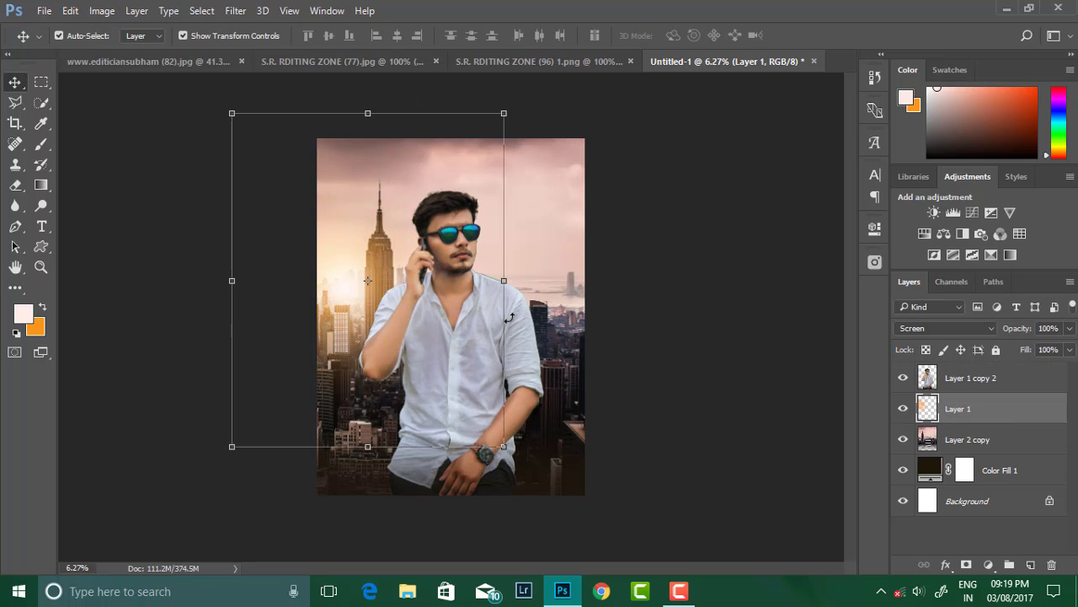
left_click(473, 278)
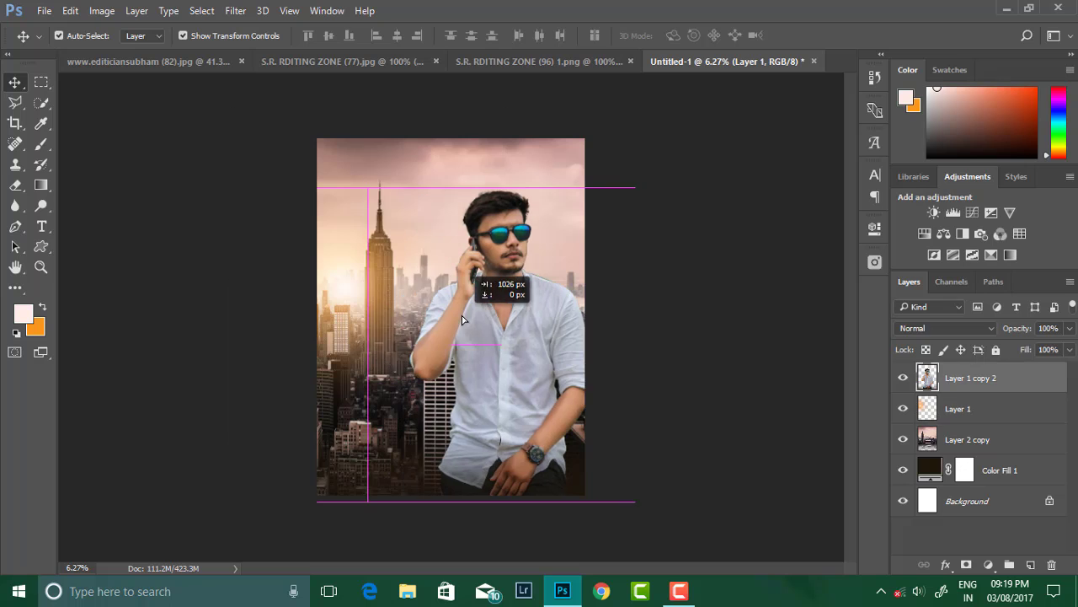
left_click(1001, 412)
left_click_drag(504, 447, 580, 573)
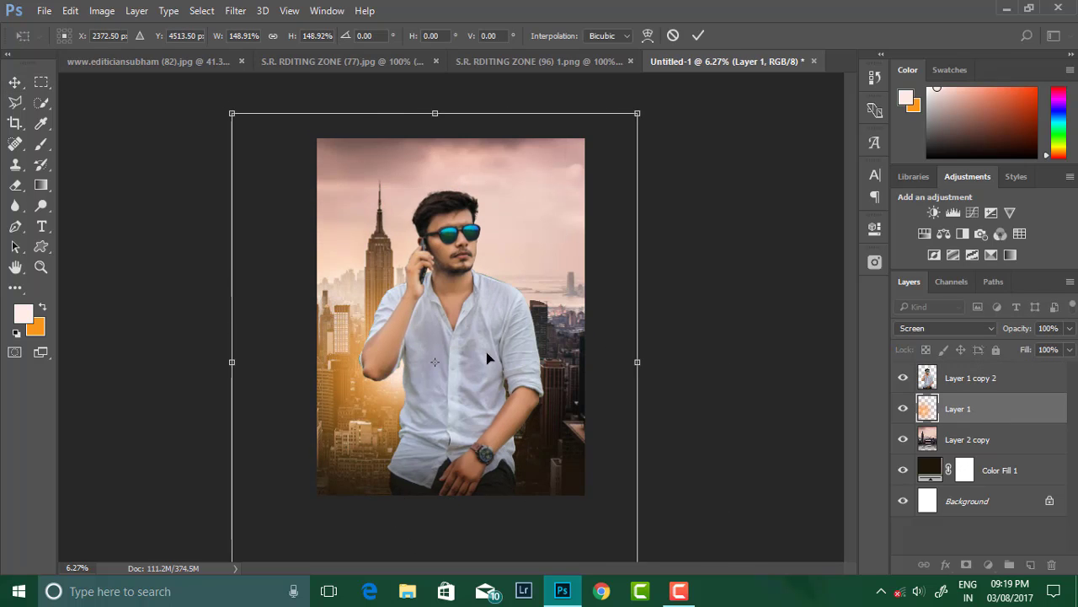
left_click_drag(484, 357, 377, 432)
left_click_drag(654, 492, 634, 368)
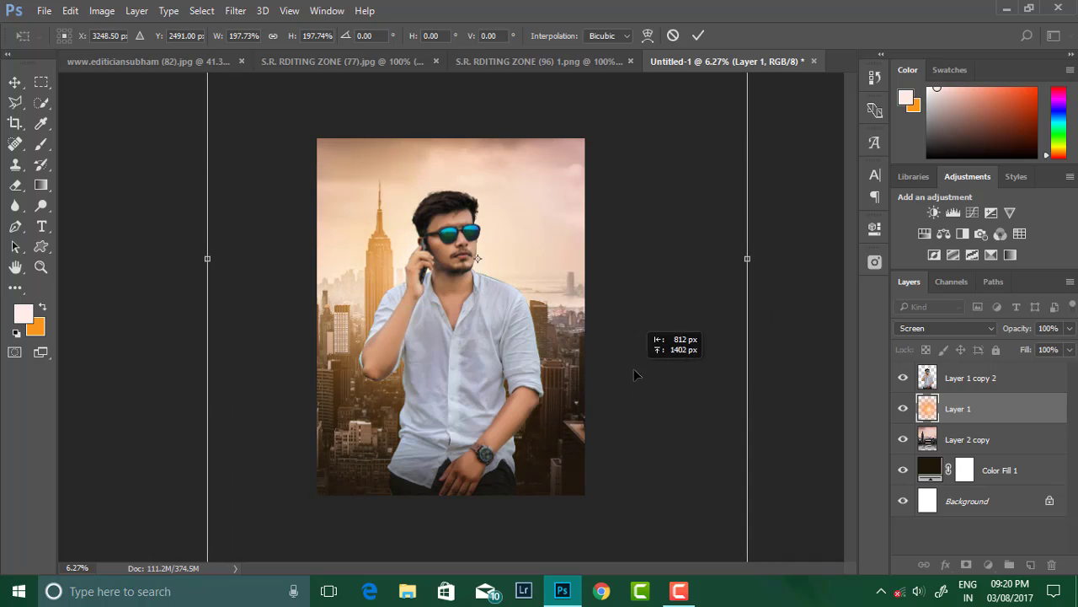
key("ctrl+minus")
left_click_drag(655, 503, 604, 472)
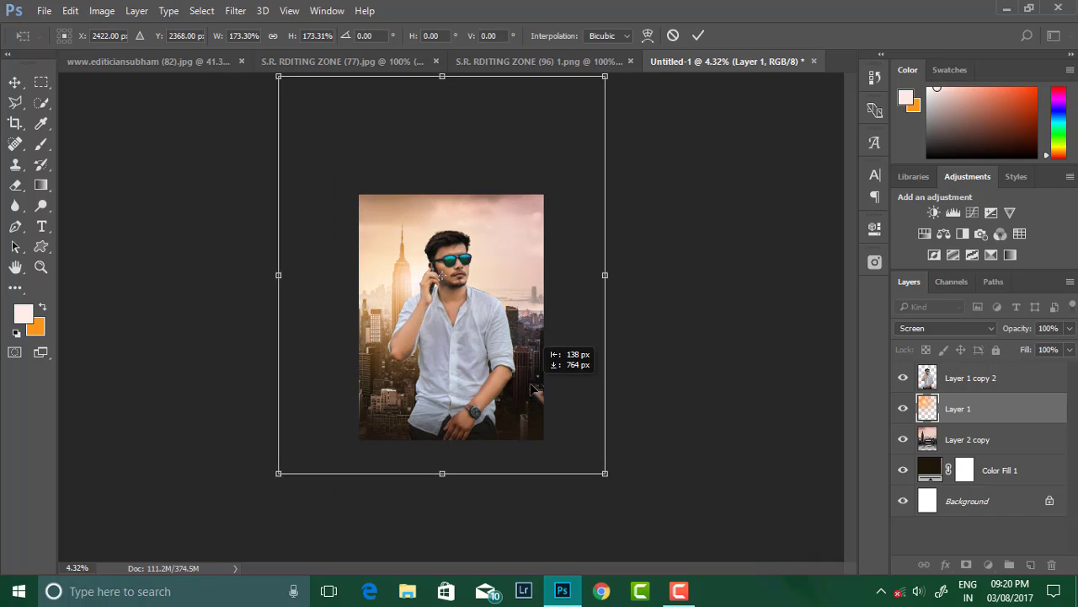
left_click(699, 38)
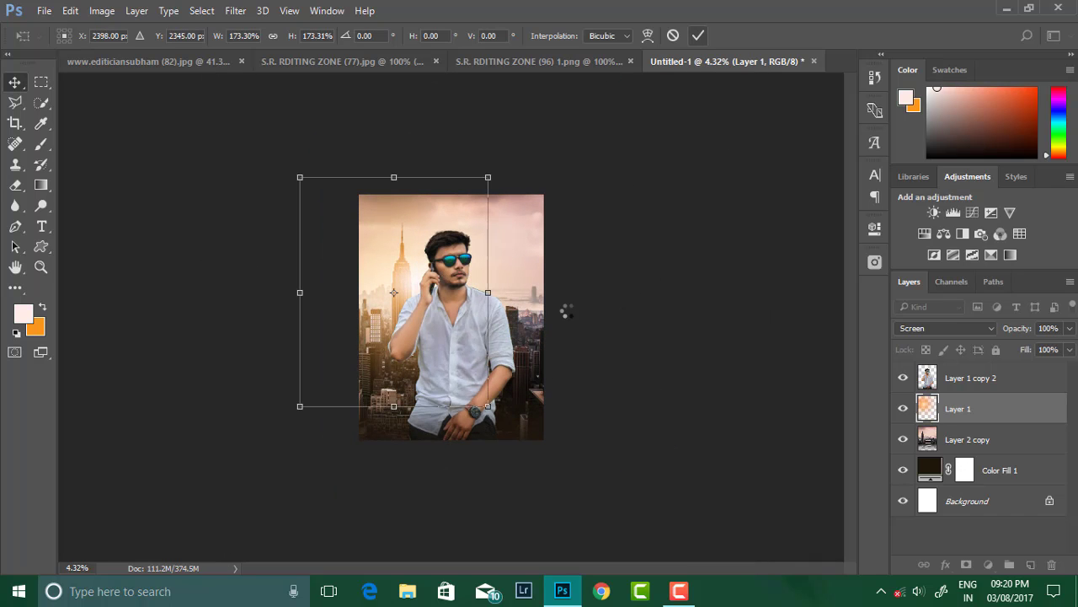
key("ctrl+0")
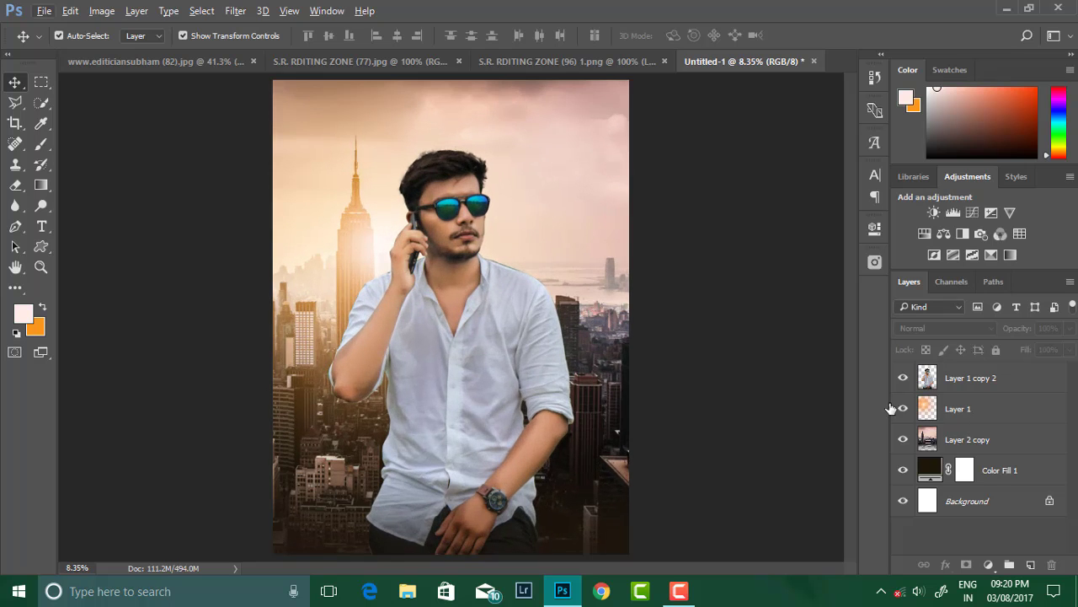
key("ctrl+minus")
Apply Color Balance to the man with Shadows Yellow/Blue set to -13
left_click(975, 389)
left_click(988, 565)
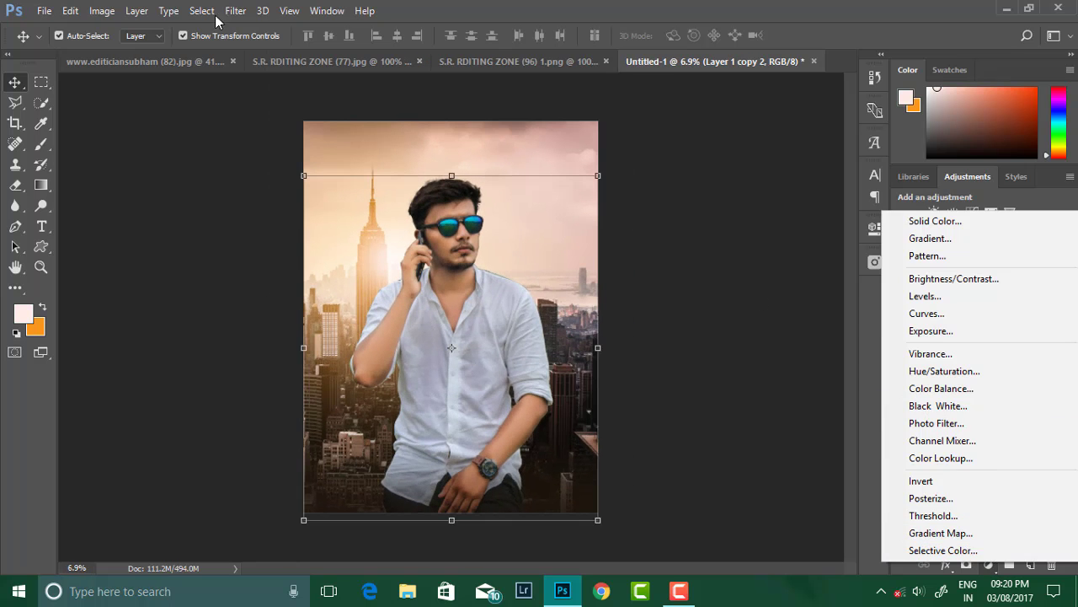
left_click(102, 11)
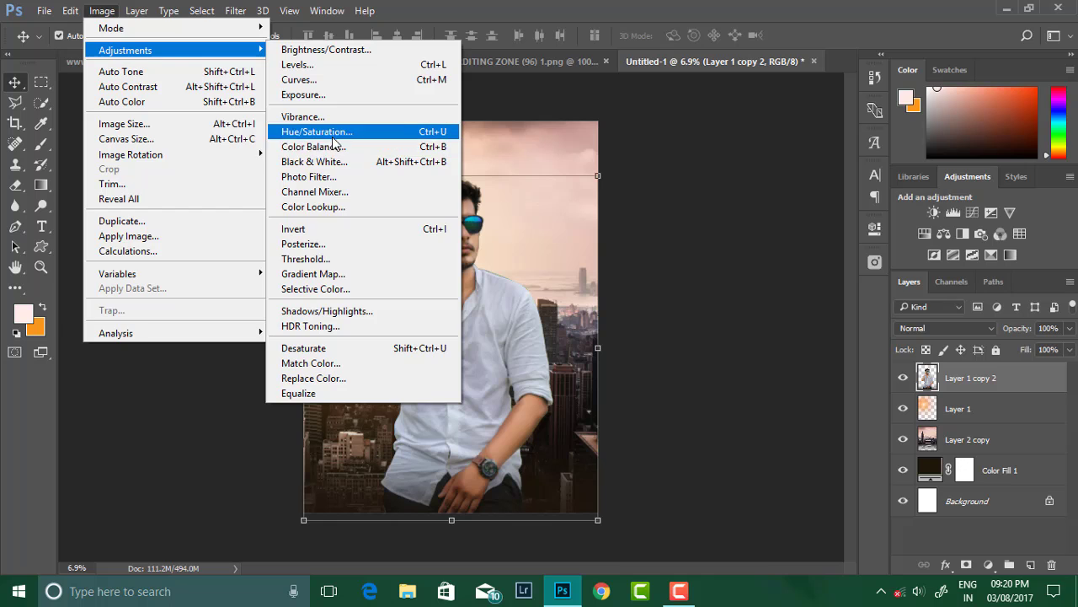
left_click(314, 147)
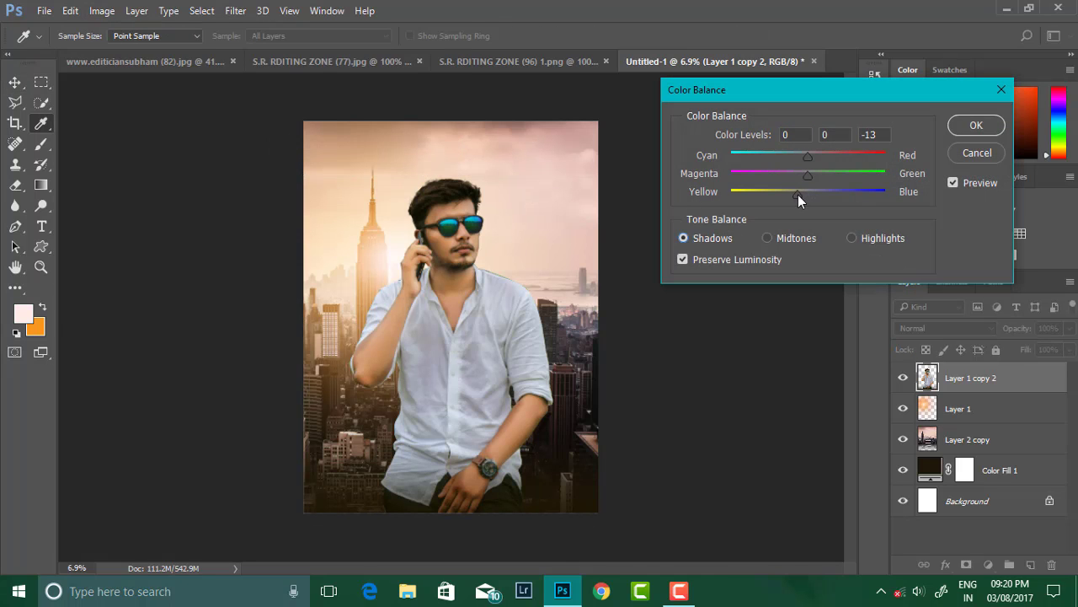
left_click(798, 195)
left_click(975, 124)
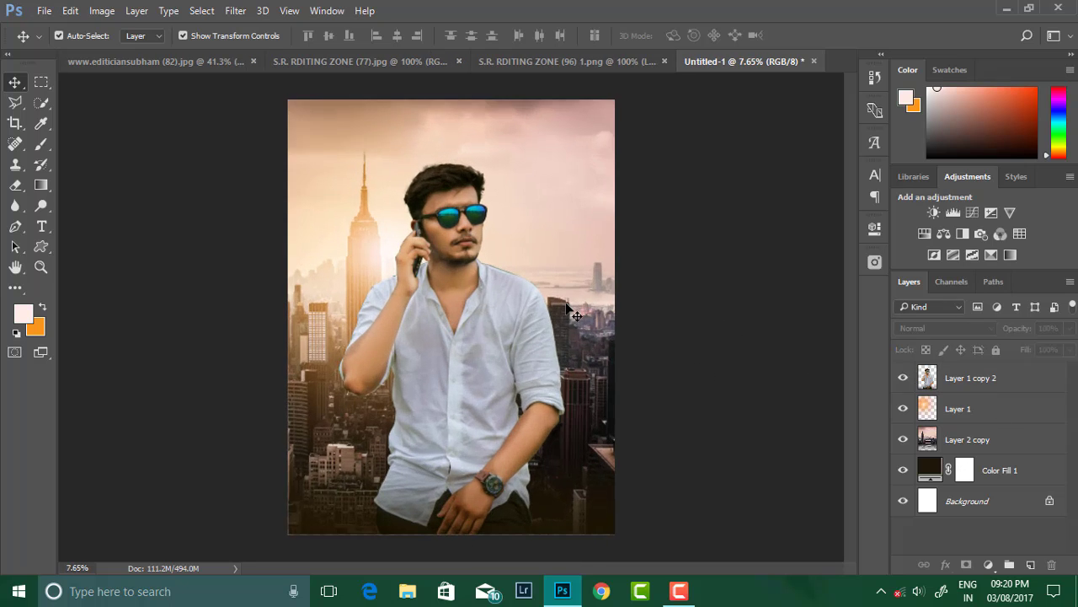
Drag the credits image into the poster, then cancel its resize transform
left_click(511, 62)
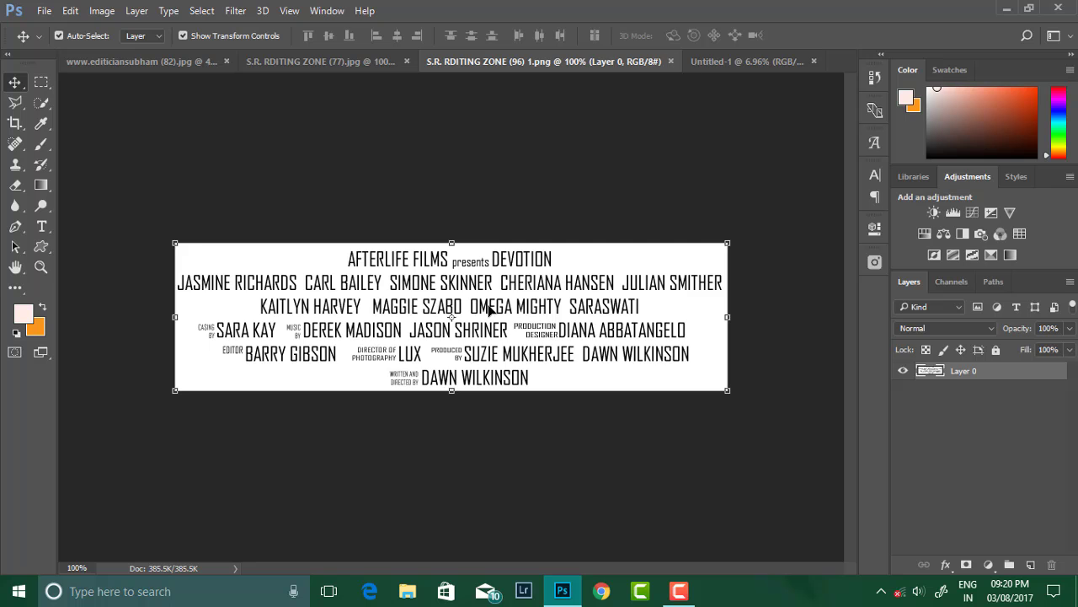
mouse_move(490, 310)
left_mouse_down()
mouse_move(462, 345)
mouse_move(699, 446)
left_mouse_up()
left_click_drag(573, 396, 493, 450)
left_click_drag(590, 456, 659, 455)
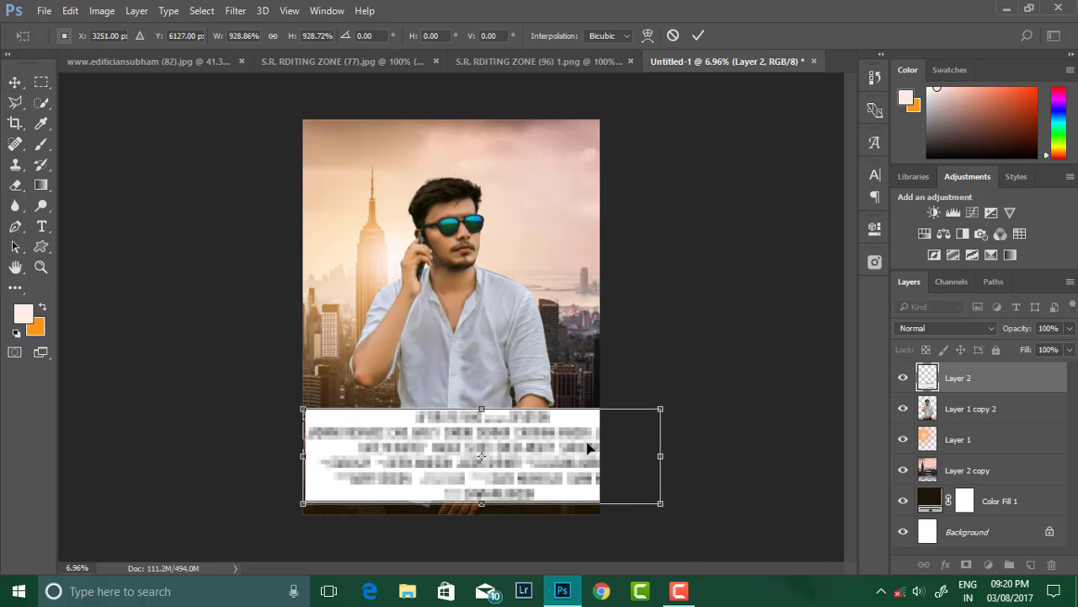
left_click_drag(588, 448, 572, 368)
left_click(674, 37)
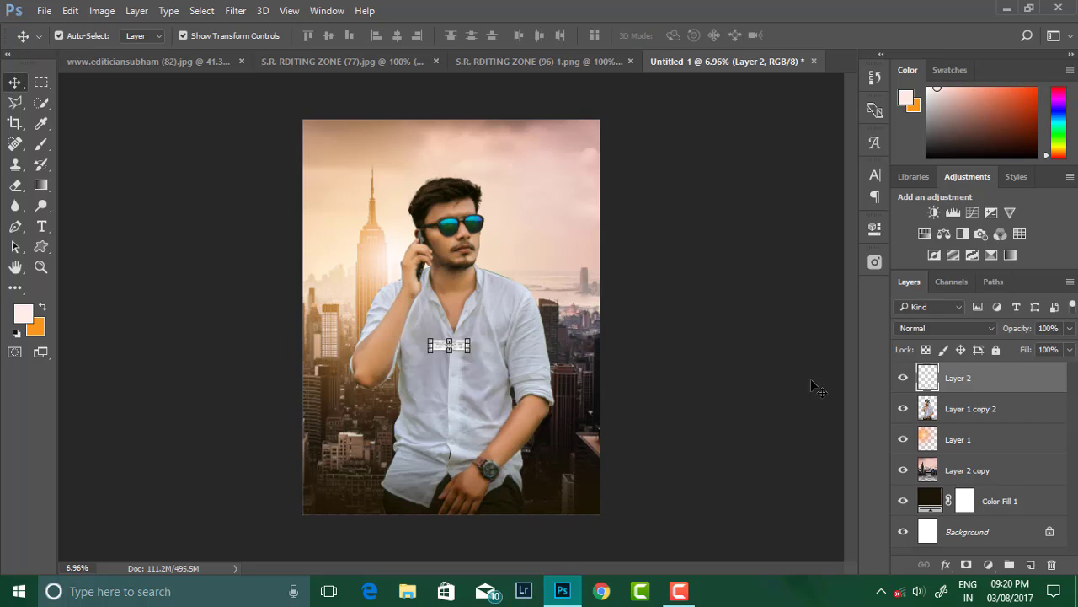
Delete the credits layer and flatten the poster into a single background layer
left_click_drag(1066, 552, 1051, 564)
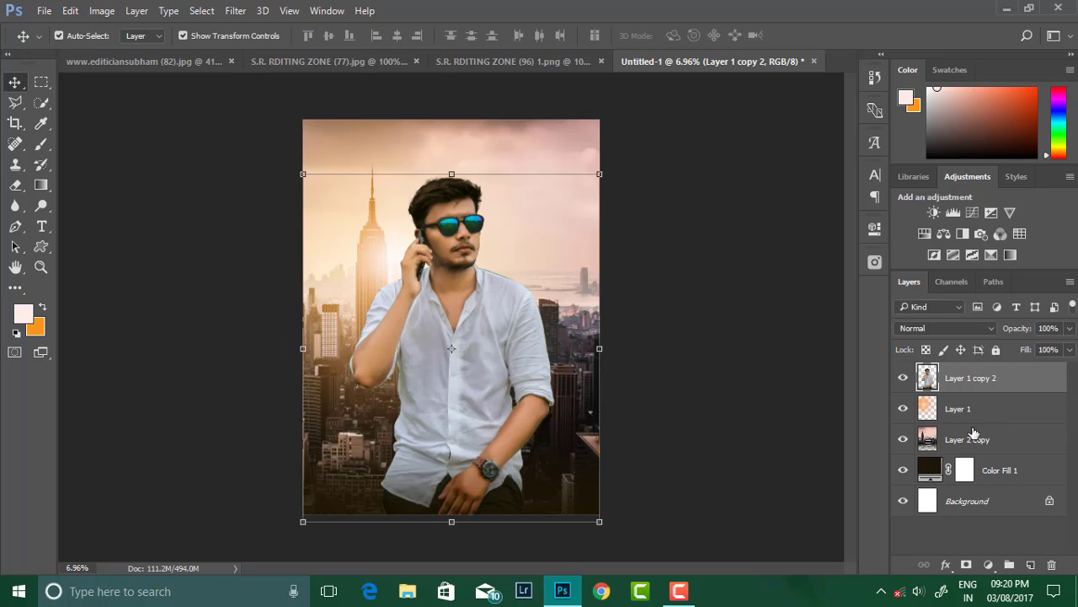
right_click(1034, 502)
left_click(969, 448)
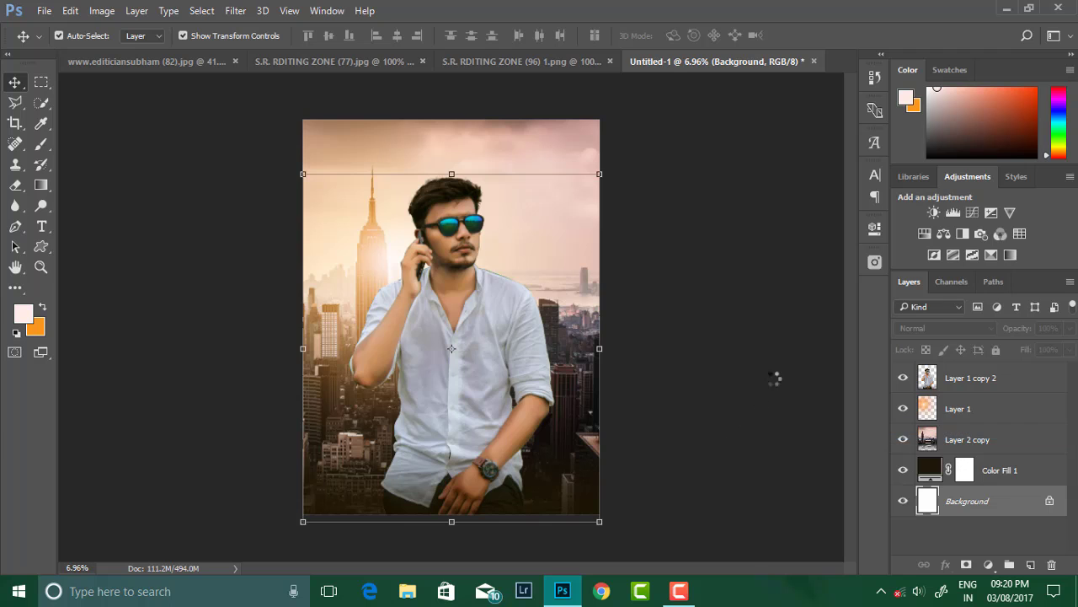
Use the Camera Raw Filter to set Highlights +13, Shadows +9 and Clarity +8
scroll(466, 225, "up", 1)
left_click(235, 10)
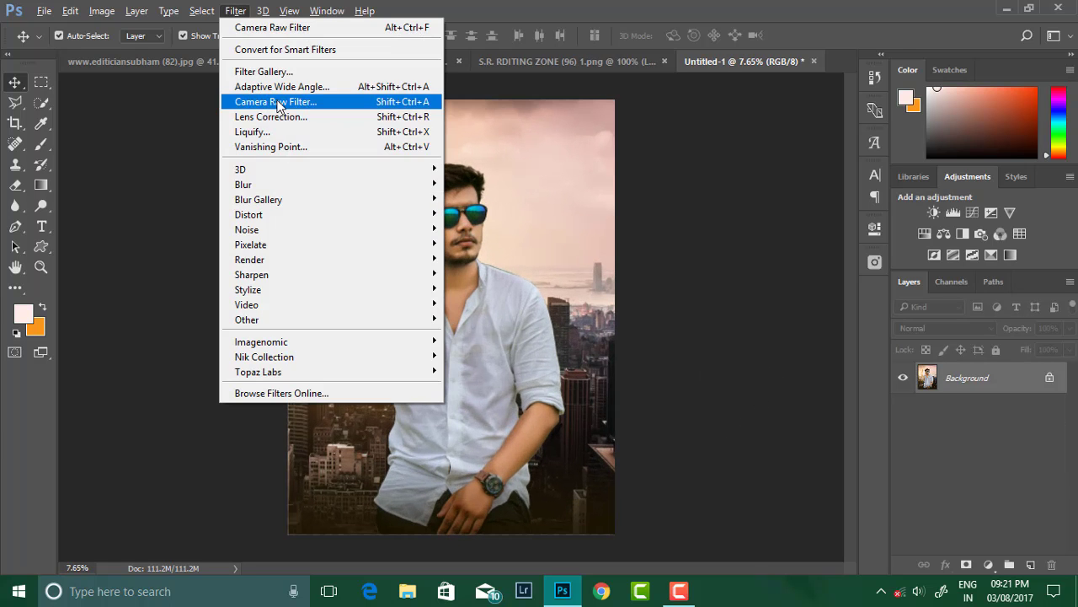
left_click(277, 104)
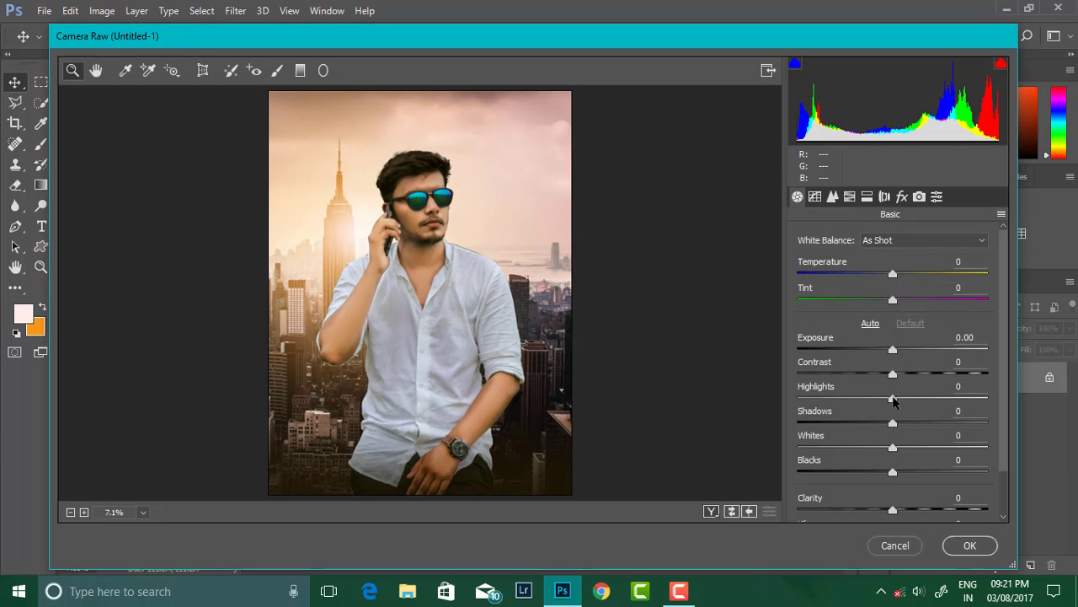
mouse_move(895, 399)
left_mouse_down()
mouse_move(921, 407)
mouse_move(905, 409)
mouse_move(901, 427)
left_mouse_up()
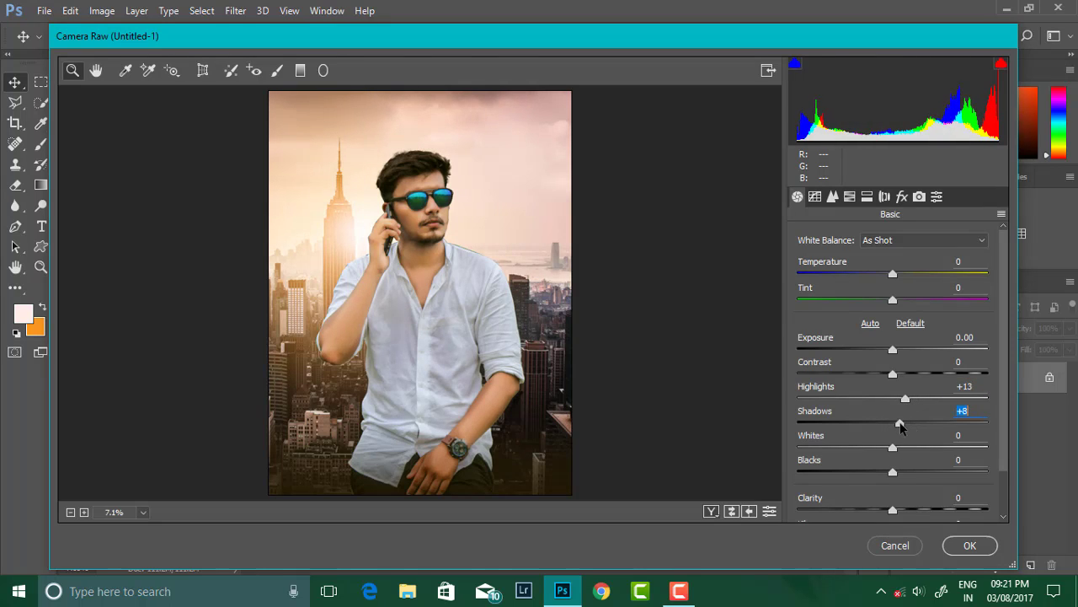
left_click_drag(893, 510, 900, 511)
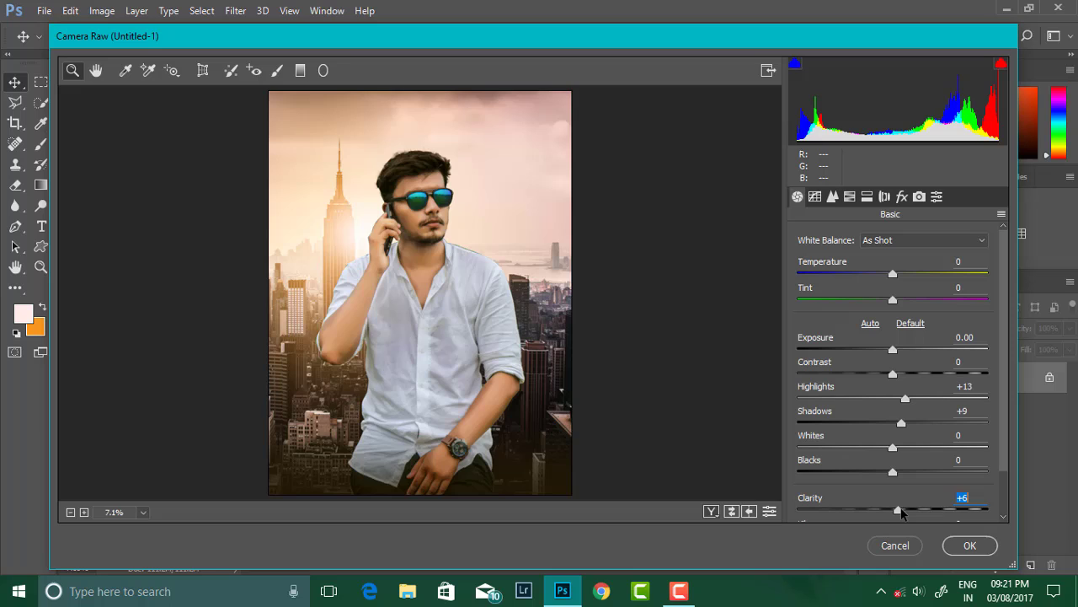
Add a bottom Graduated Filter with Exposure -1.40 and Temp +7, then apply it
left_click(423, 250, "alt")
key("ctrl+0")
key("g")
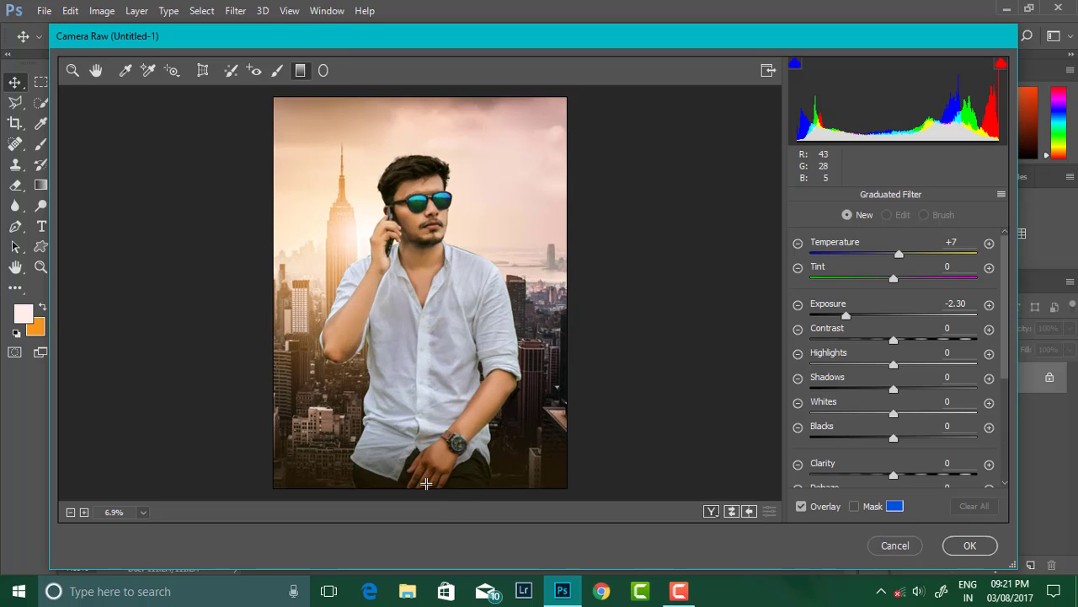
left_click_drag(426, 483, 424, 332)
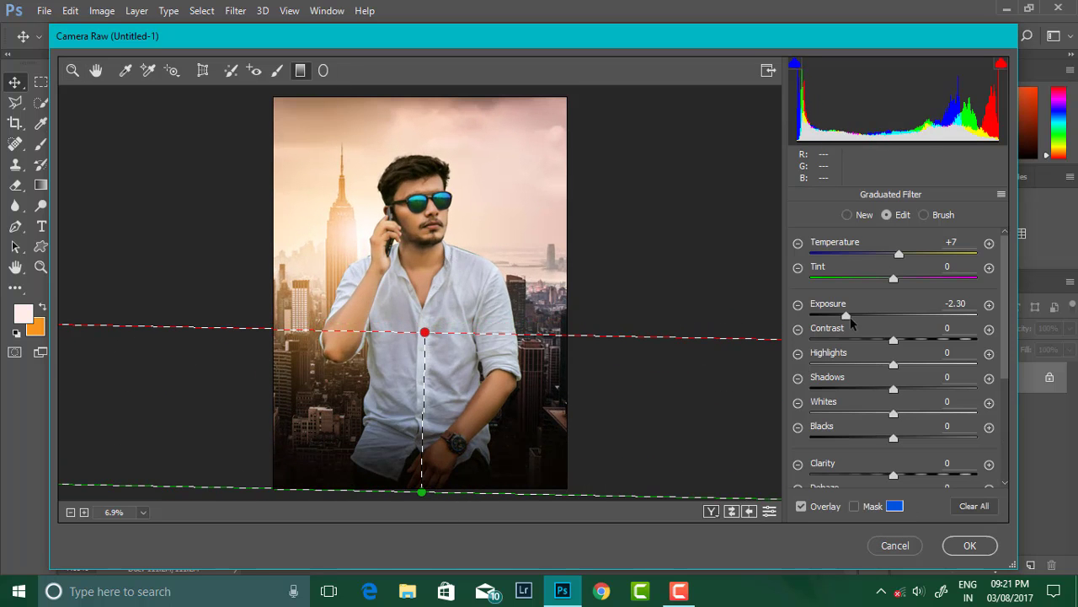
left_click_drag(847, 315, 868, 314)
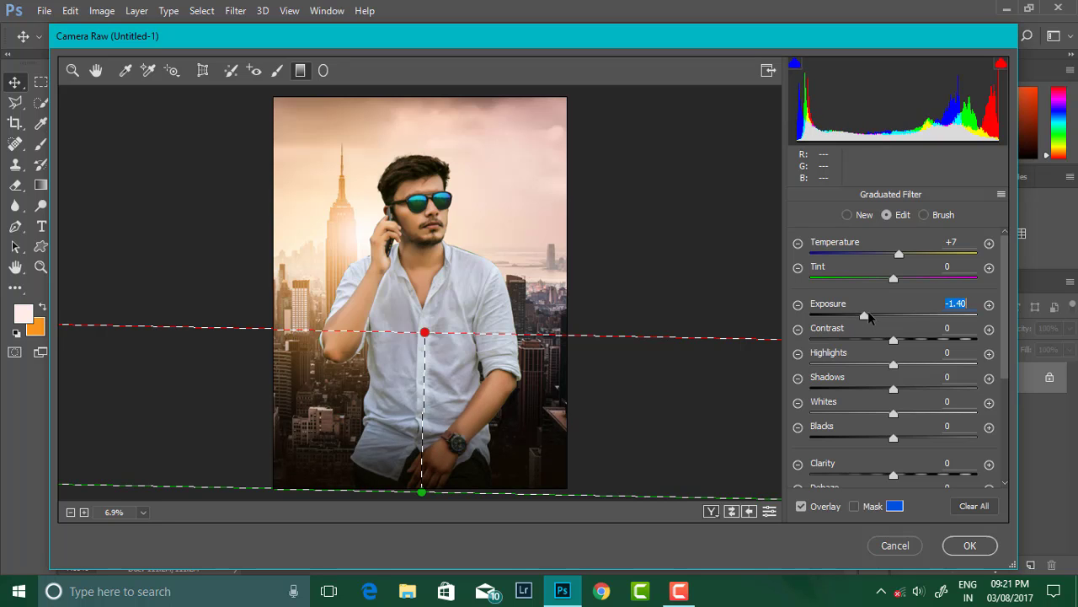
left_click(969, 545)
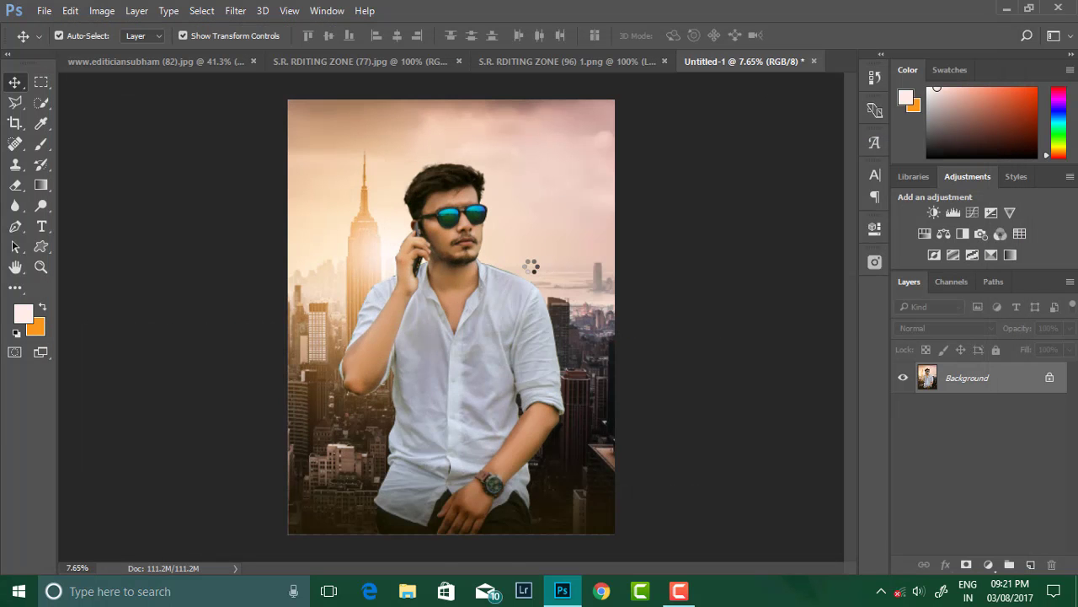
scroll(534, 258, "down", 2)
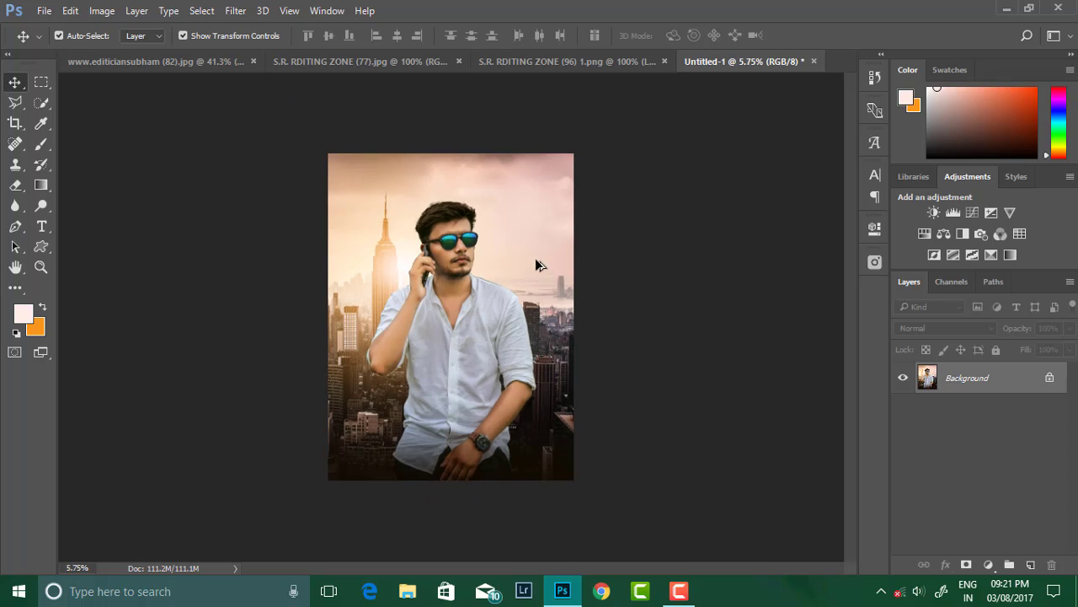
left_click(134, 62)
Close the city image without saving, keeping the broken-glass image open
left_click(358, 61)
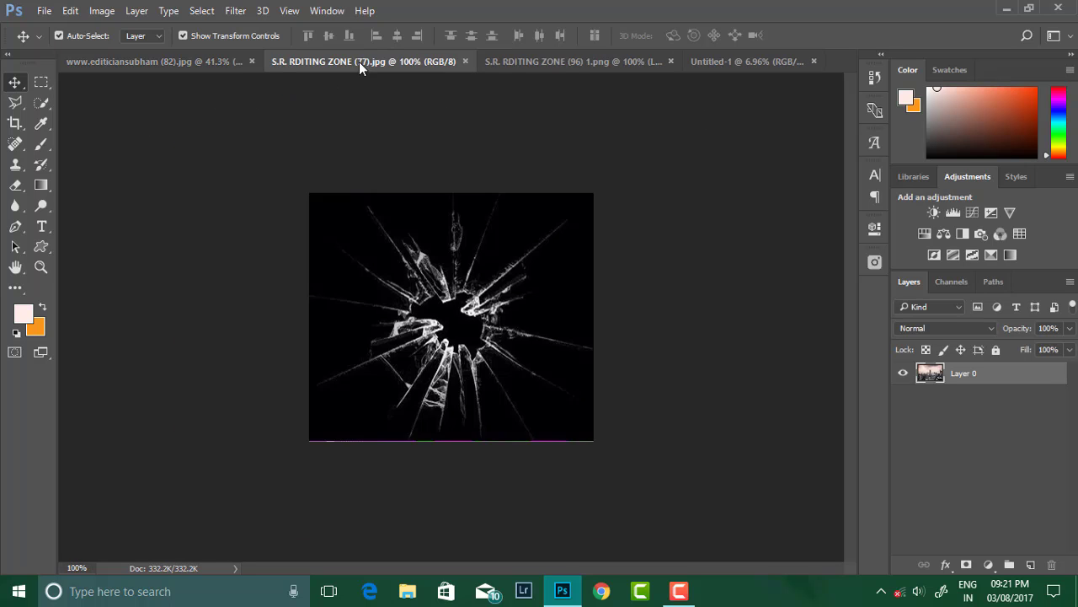
left_click_drag(359, 61, 275, 55)
left_click(555, 234)
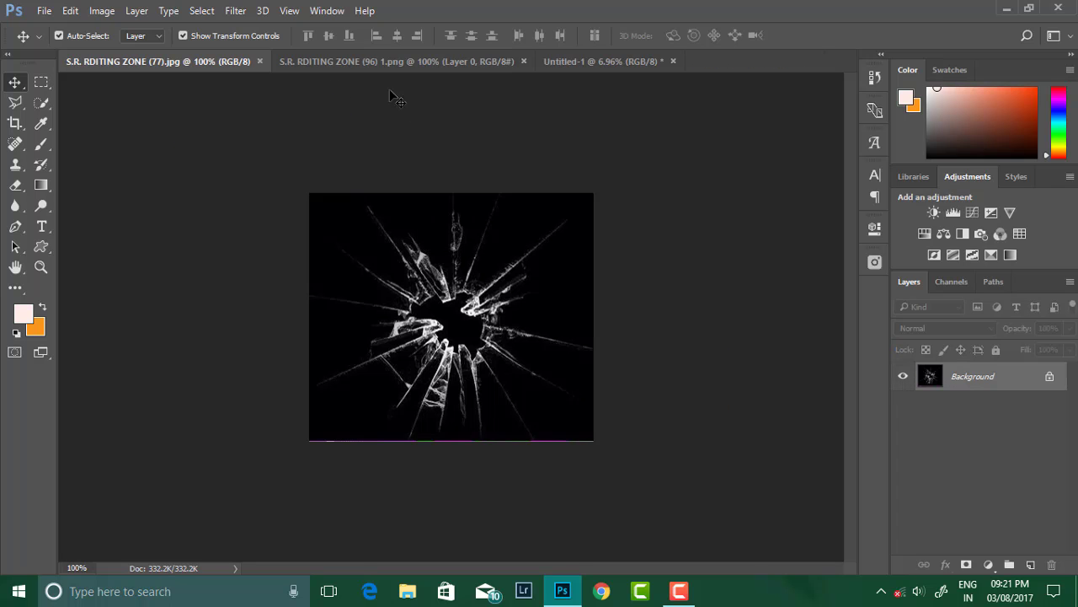
Drag the credits into the poster and stretch them across the bottom in Normal mode
left_click(15, 82)
left_click(396, 62)
mouse_move(547, 278)
left_mouse_down()
mouse_move(620, 66)
mouse_move(458, 391)
mouse_move(621, 401)
left_mouse_up()
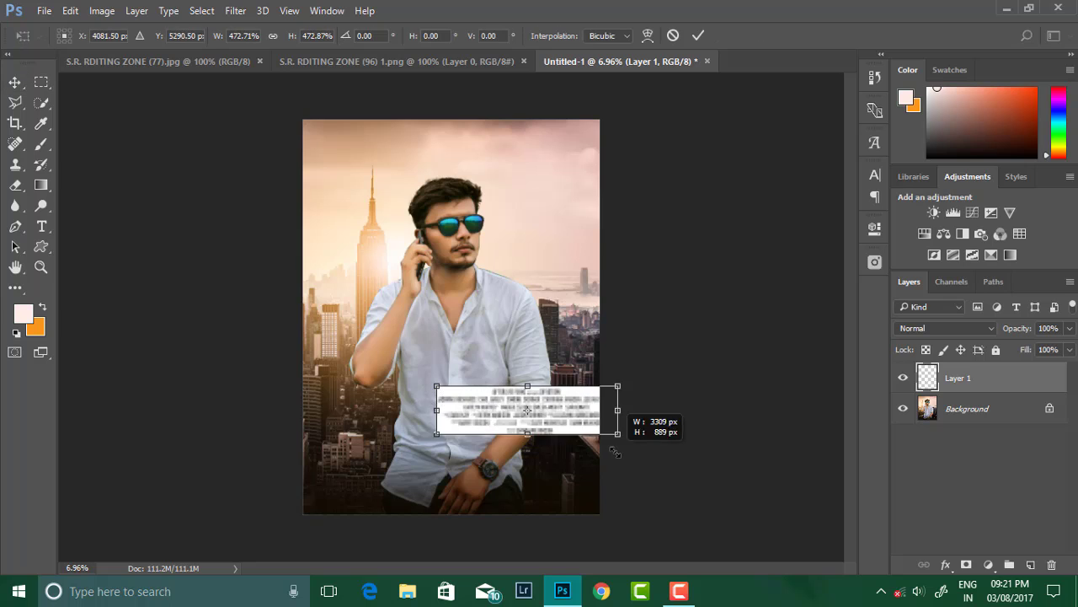
left_click_drag(553, 415, 467, 463)
mouse_move(532, 485)
left_mouse_down()
mouse_move(614, 496)
mouse_move(513, 477)
left_mouse_up()
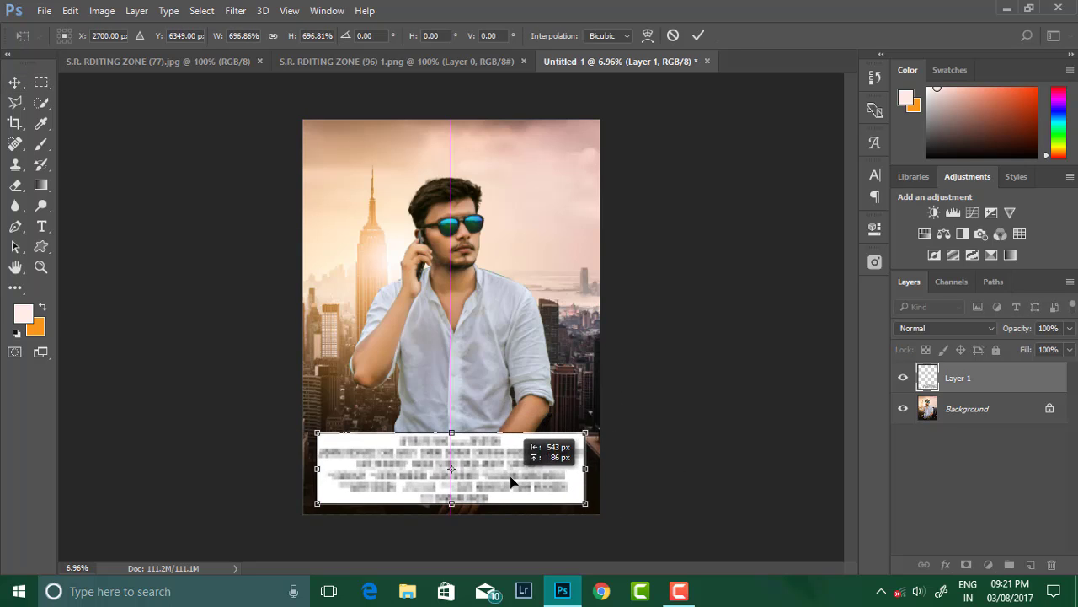
left_click(944, 328)
left_click(910, 59)
left_click(943, 328)
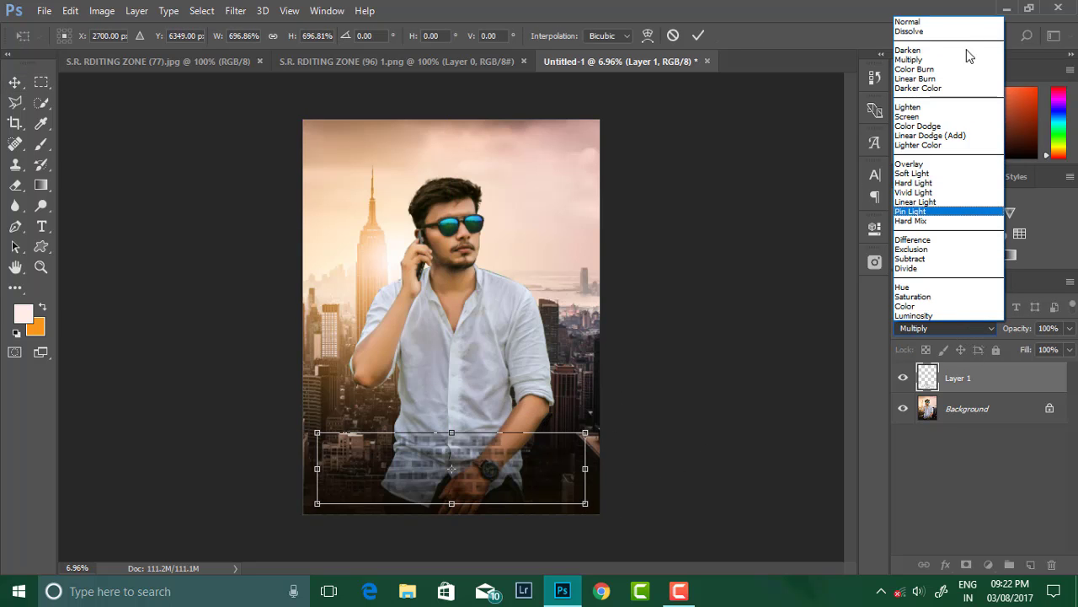
left_click(918, 26)
left_click(699, 36)
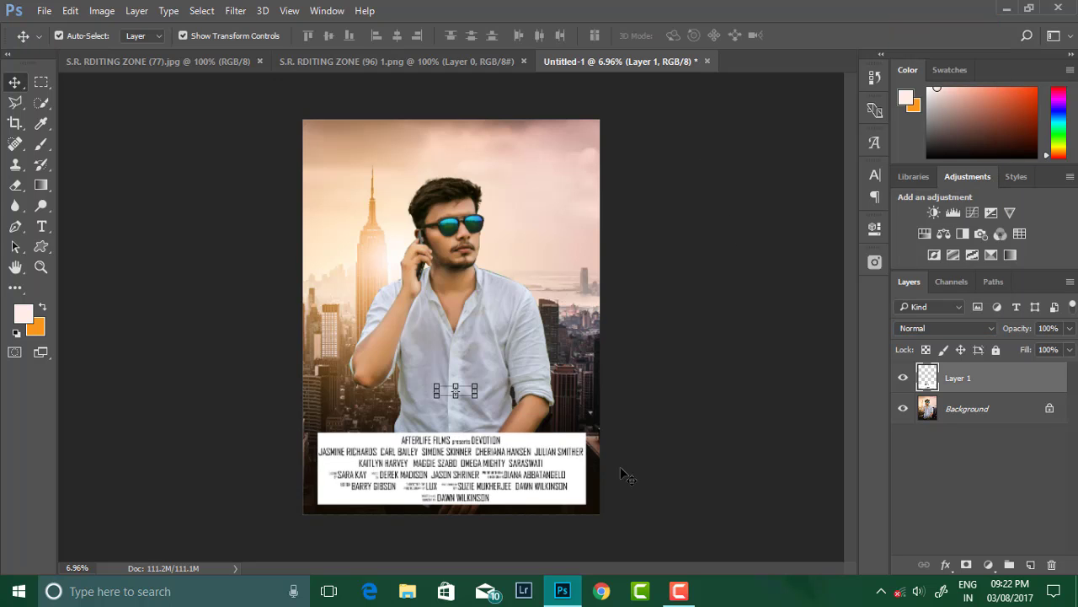
Select and delete the white background behind the credits, then deselect
scroll(542, 530, "up", 3)
left_click(47, 101)
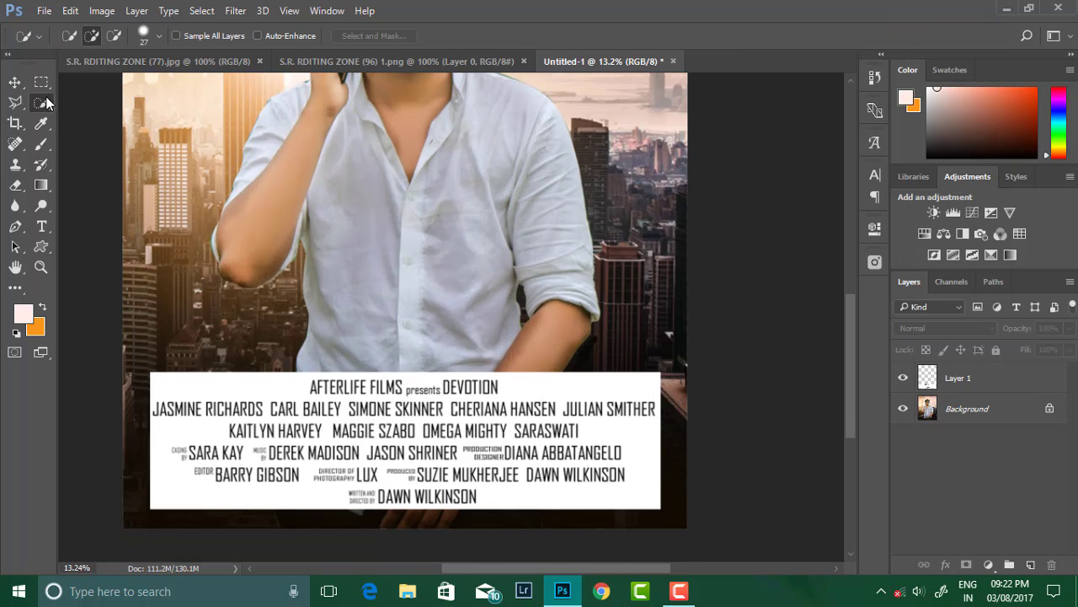
right_click(47, 103)
left_click(74, 117)
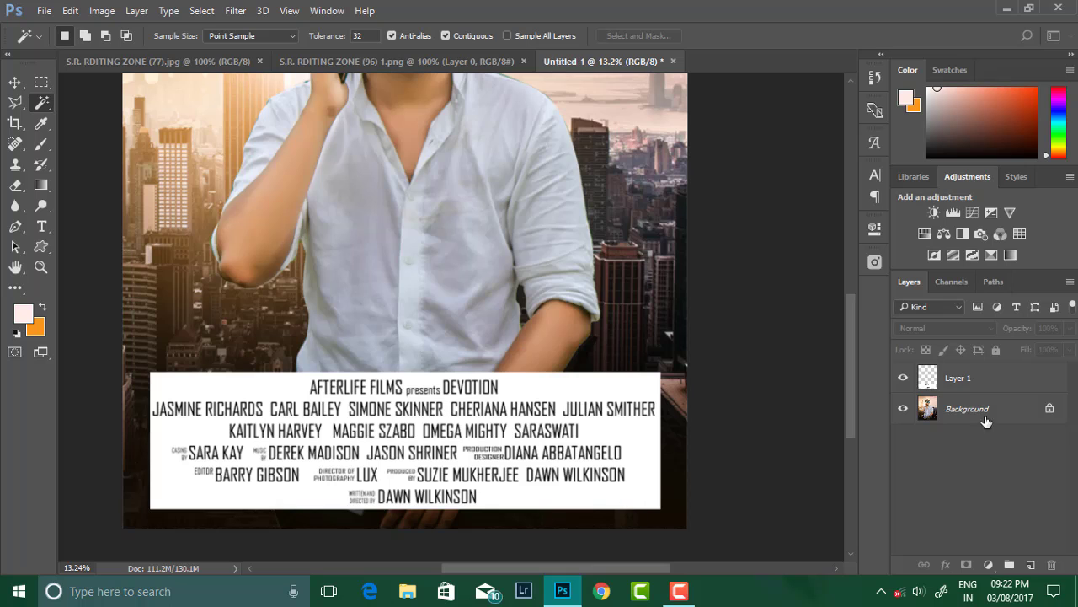
left_click(957, 378)
left_click(608, 502)
key("Delete")
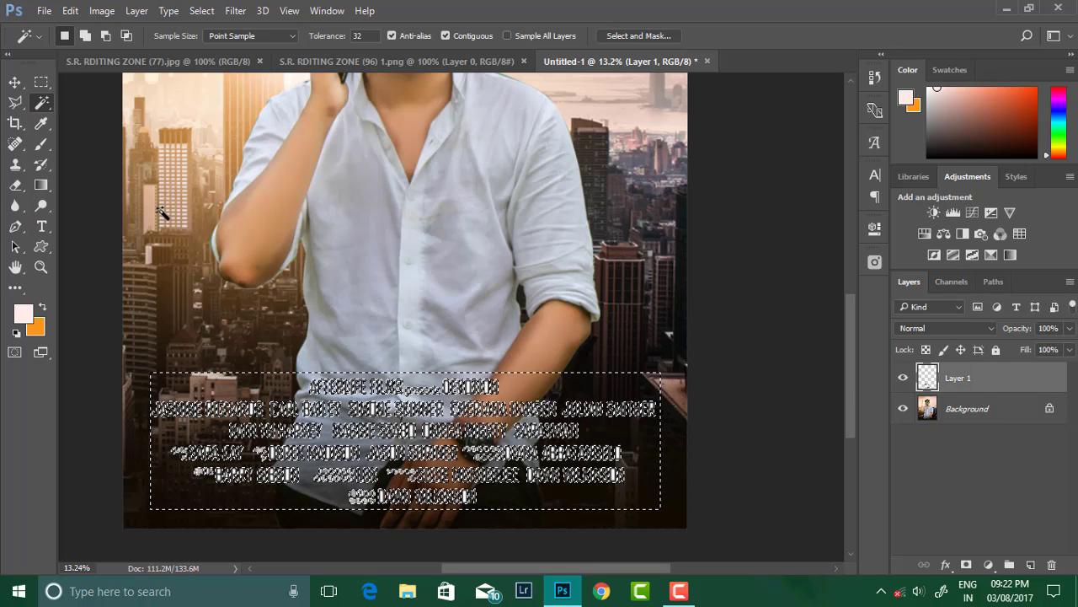
left_click(41, 82)
left_click(378, 294)
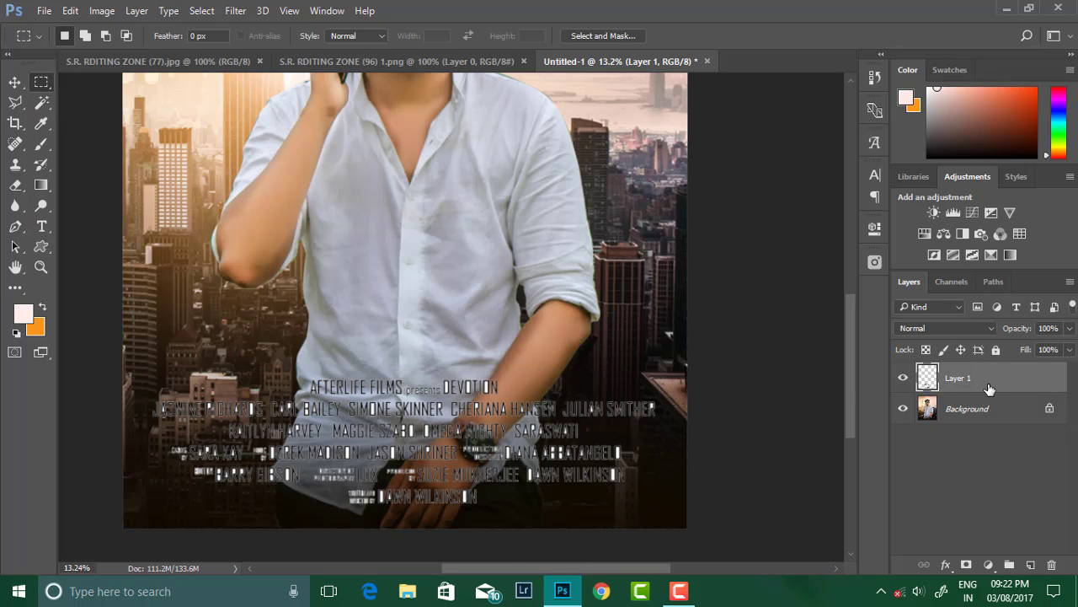
Set the credits layer's blend mode to Linear Dodge (Add)
left_click(945, 328)
scroll(962, 305, "down", 2)
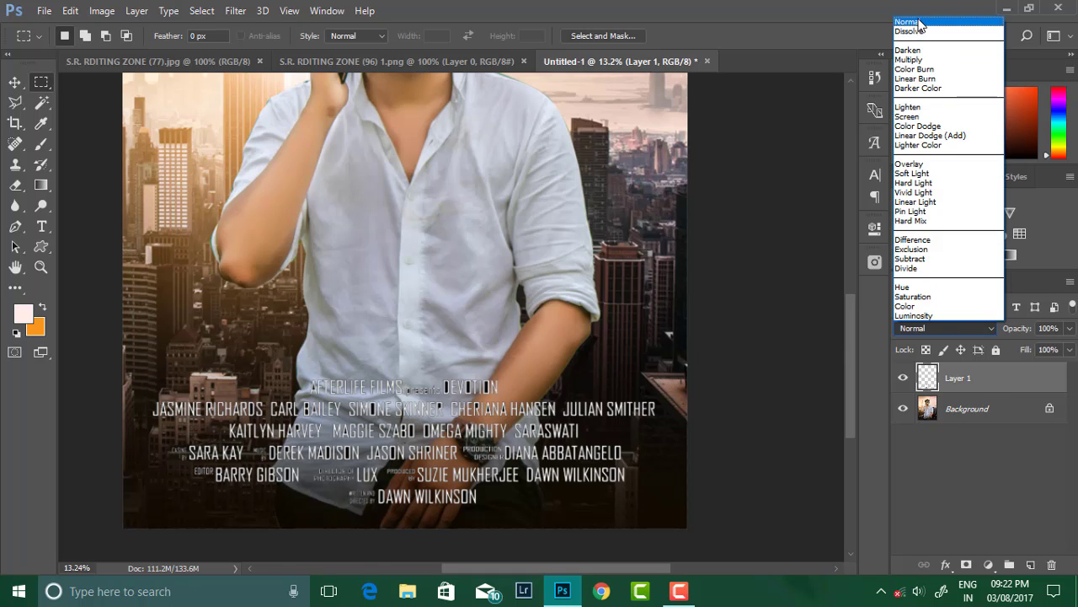
left_click(927, 305)
scroll(956, 333, "up", 1)
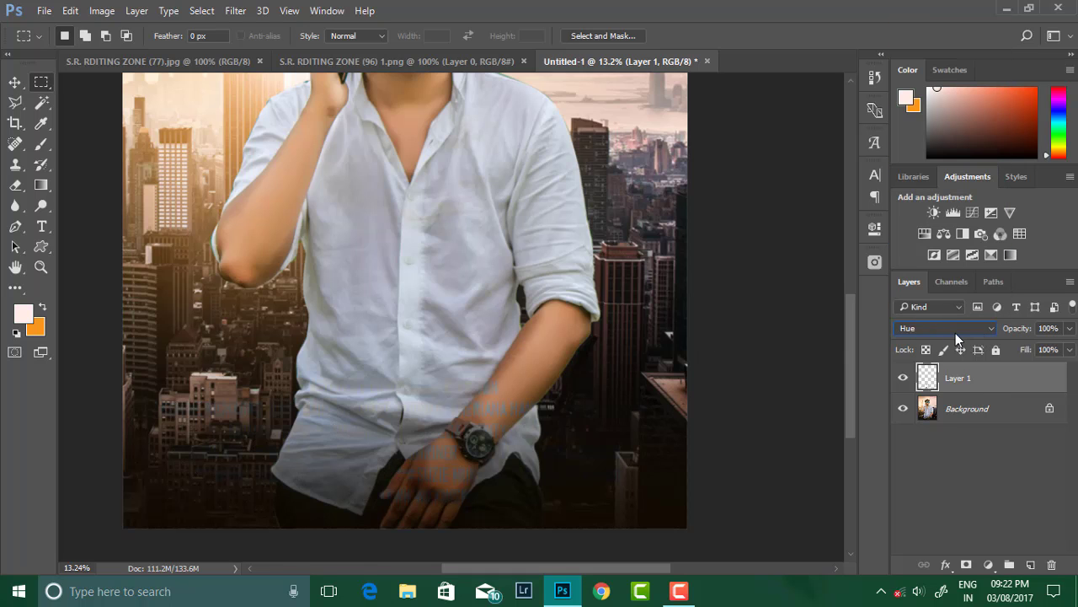
scroll(956, 333, "up", 1)
scroll(955, 332, "up", 1)
scroll(955, 332, "up", 1)
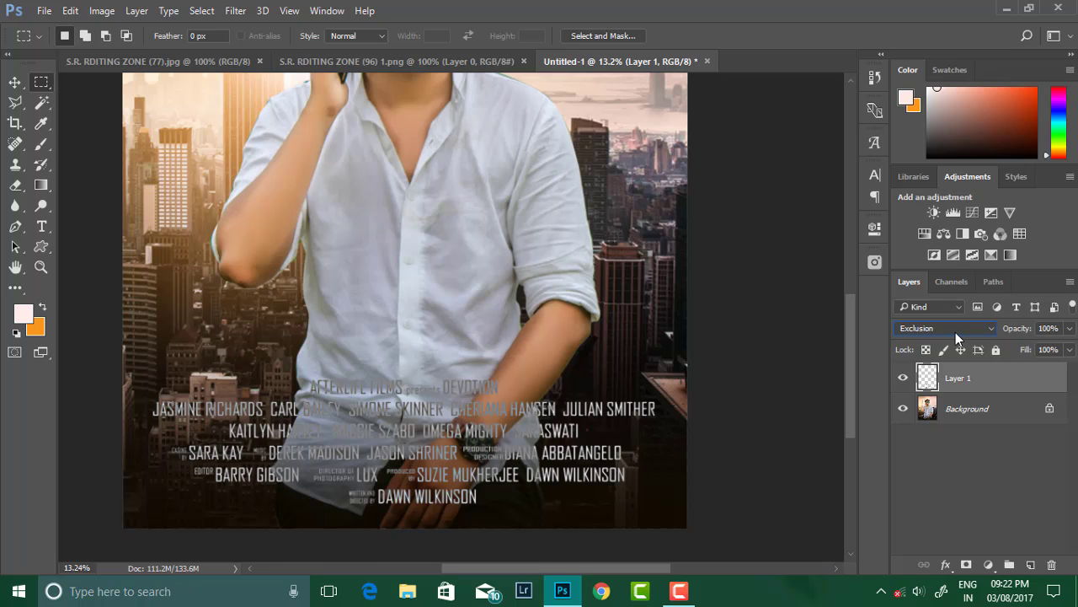
scroll(950, 333, "up", 1)
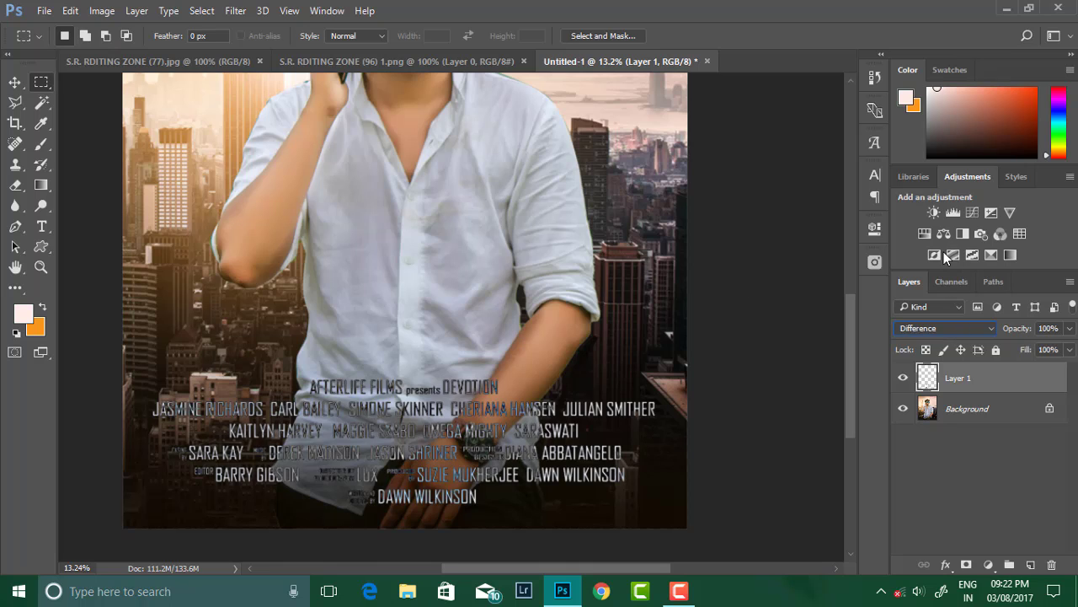
scroll(950, 333, "up", 2)
scroll(951, 333, "up", 4)
scroll(950, 333, "up", 4)
key("Down")
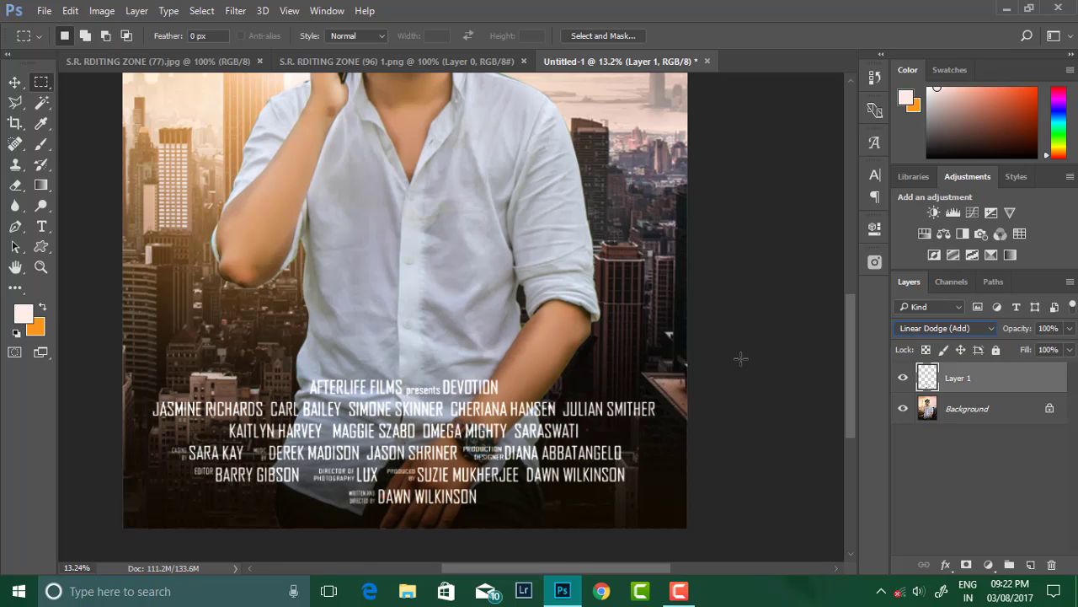
Stretch the credits slightly wider, nudge them down, and apply the transform
key("ctrl+0")
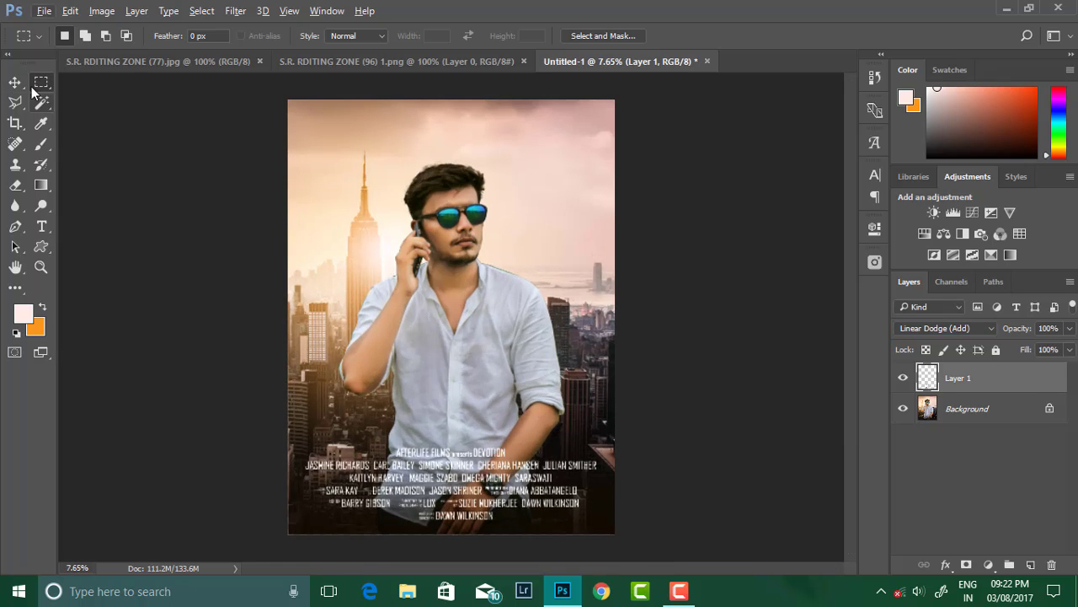
left_click(15, 81)
left_click_drag(601, 465, 618, 465)
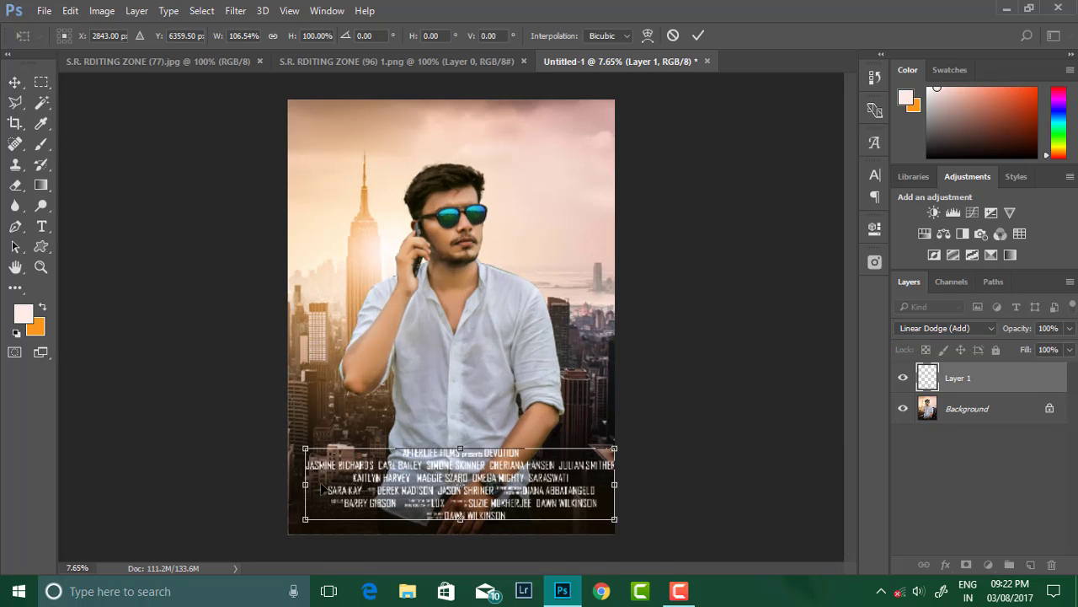
left_click_drag(470, 502, 451, 489)
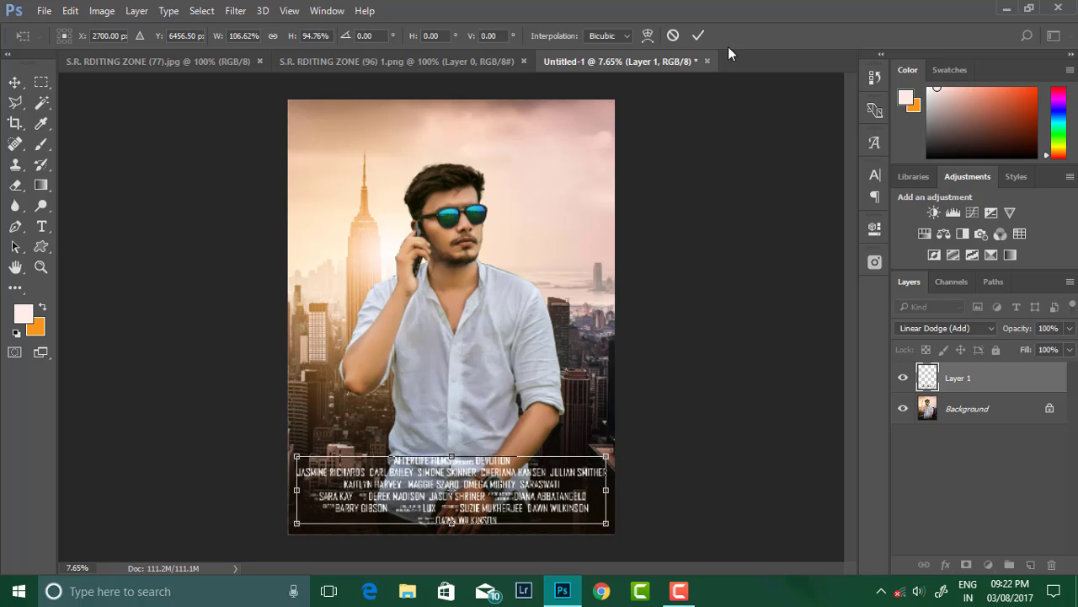
key("Return")
scroll(729, 331, "down", 1)
scroll(730, 331, "up", 2)
scroll(726, 408, "down", 1)
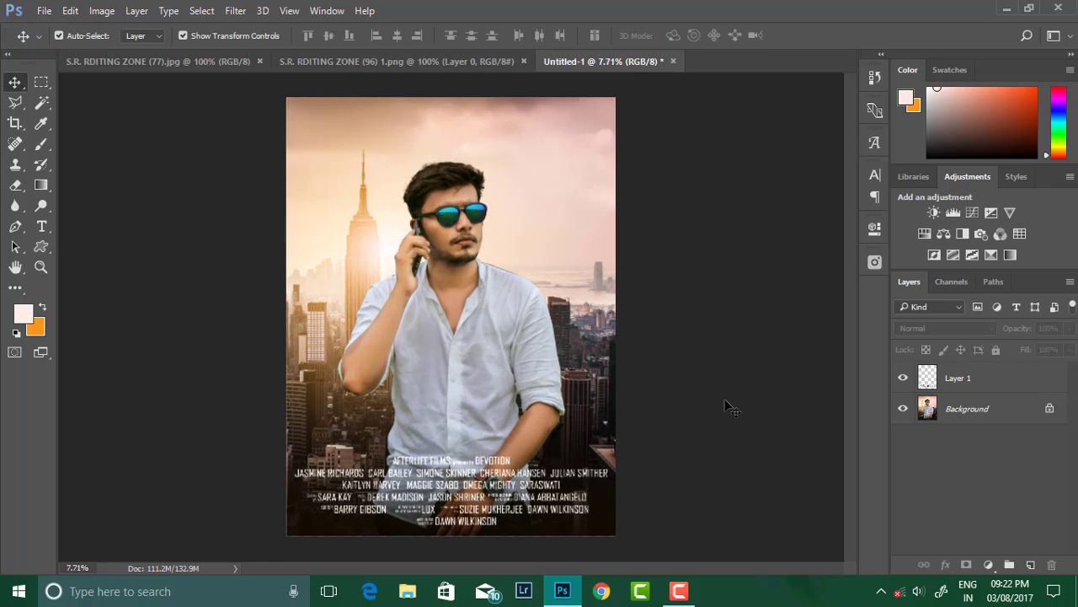
left_click(966, 382)
left_click(396, 60)
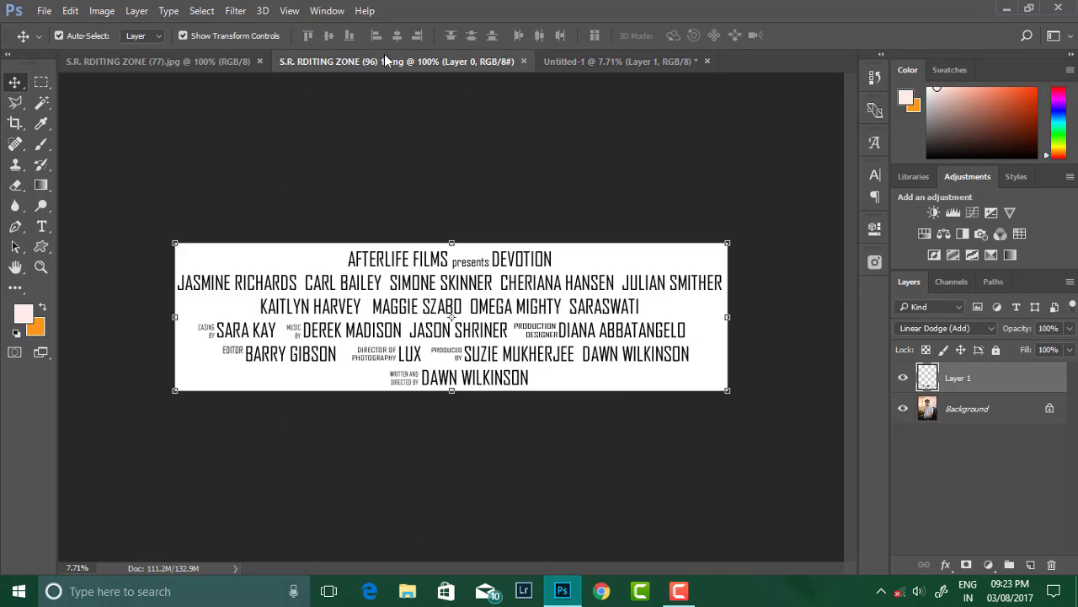
Unlock the broken-glass image's background and drag it into the Untitled-1 poster
left_click(143, 62)
left_click_drag(409, 253, 535, 158)
left_click(720, 271)
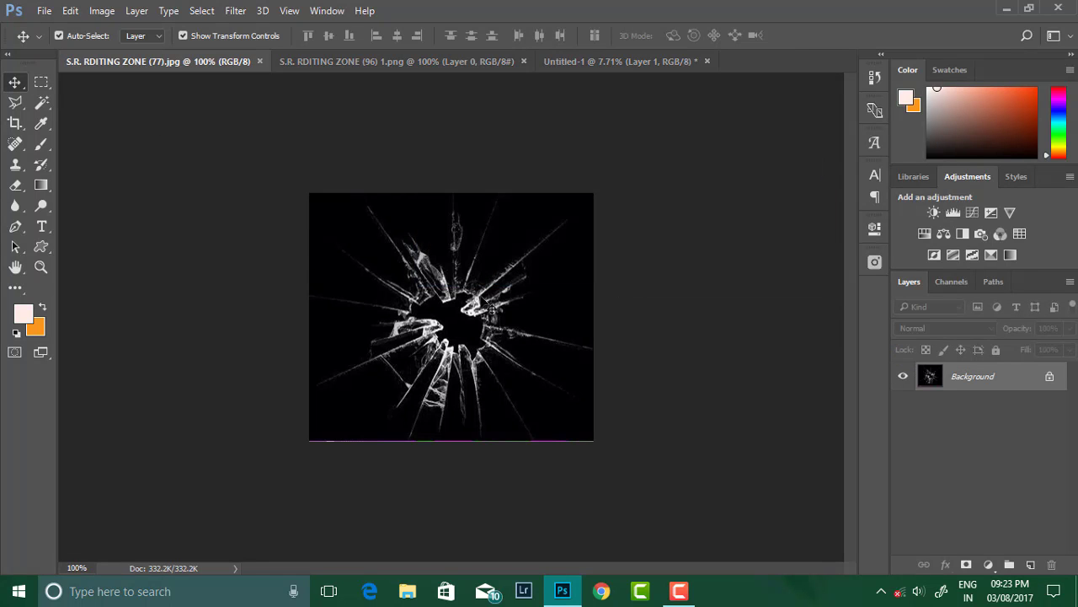
left_click(1050, 376)
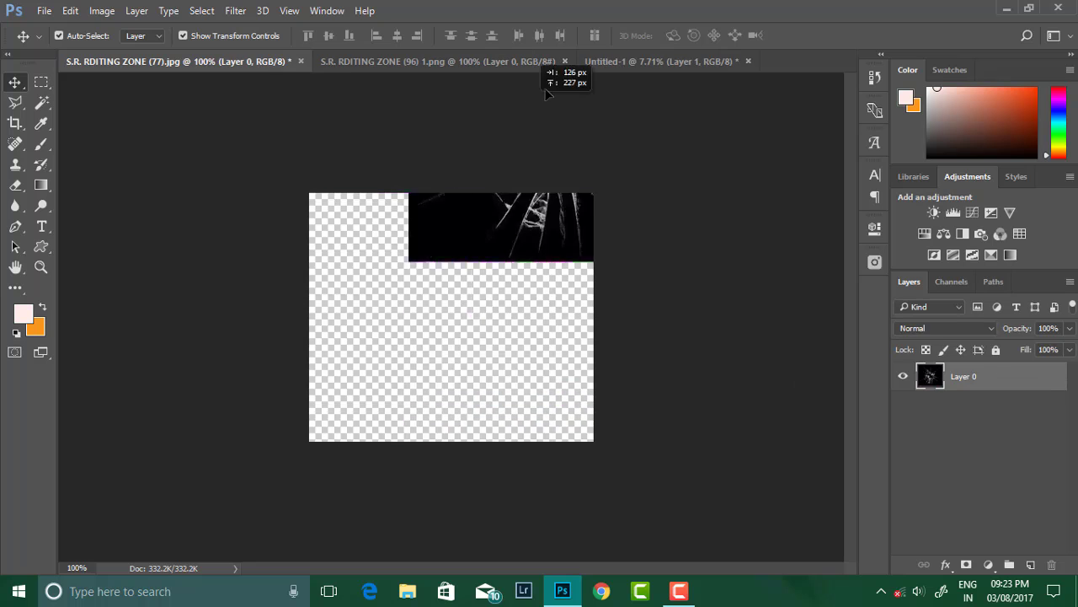
left_click_drag(451, 316, 512, 176)
Free-transform the glass layer, enlarging it to cover the poster
key("ctrl+t")
left_click_drag(487, 234, 790, 435)
left_click_drag(589, 337, 432, 234)
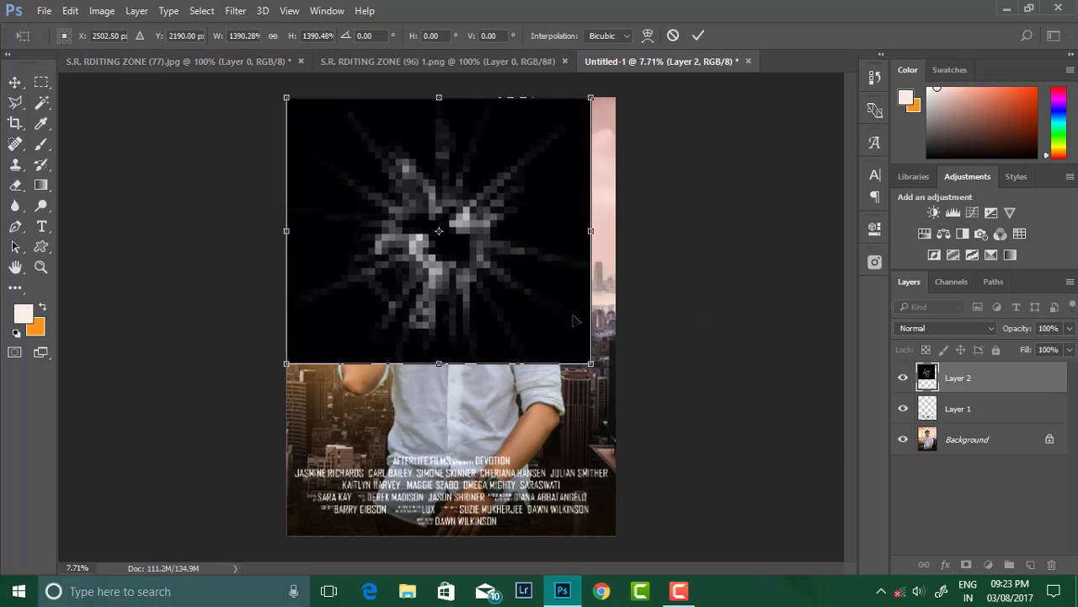
left_click_drag(598, 362, 698, 410)
left_click_drag(539, 354, 506, 325)
left_click_drag(495, 147, 506, 148)
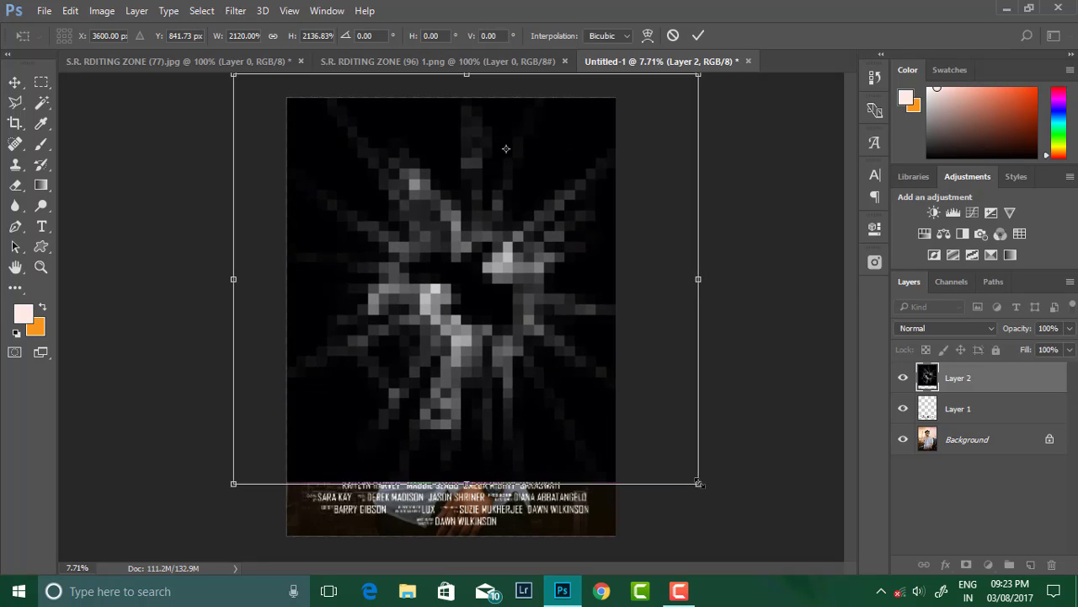
left_click_drag(703, 497, 763, 535)
left_click_drag(649, 388, 611, 392)
Set the glass layer's blend mode to Linear Dodge (Add)
left_click(943, 328)
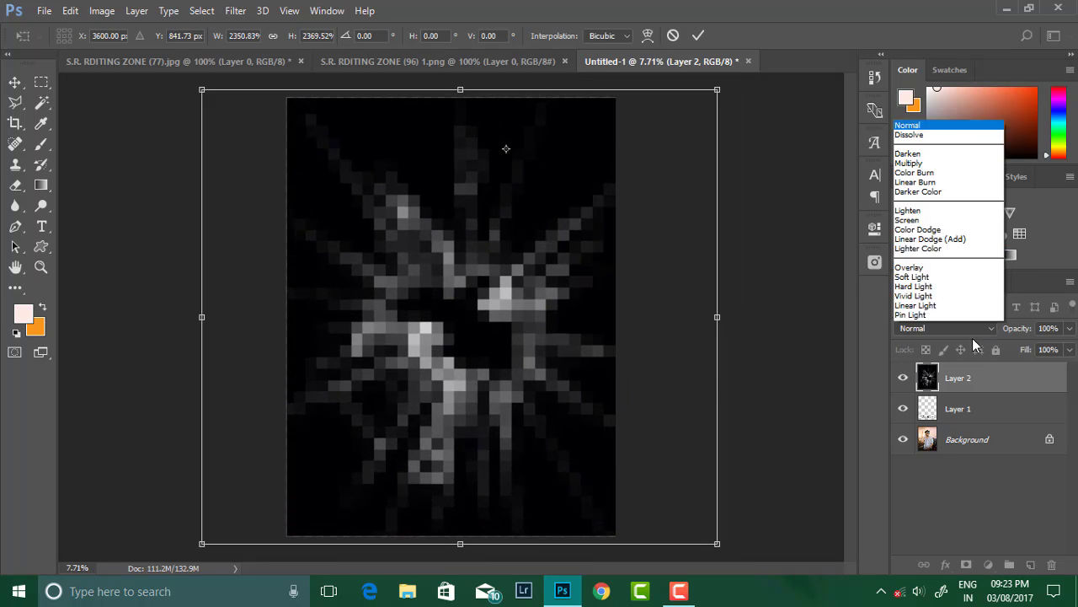
key("Down")
key("Up")
key("Up")
key("Up")
key("Up")
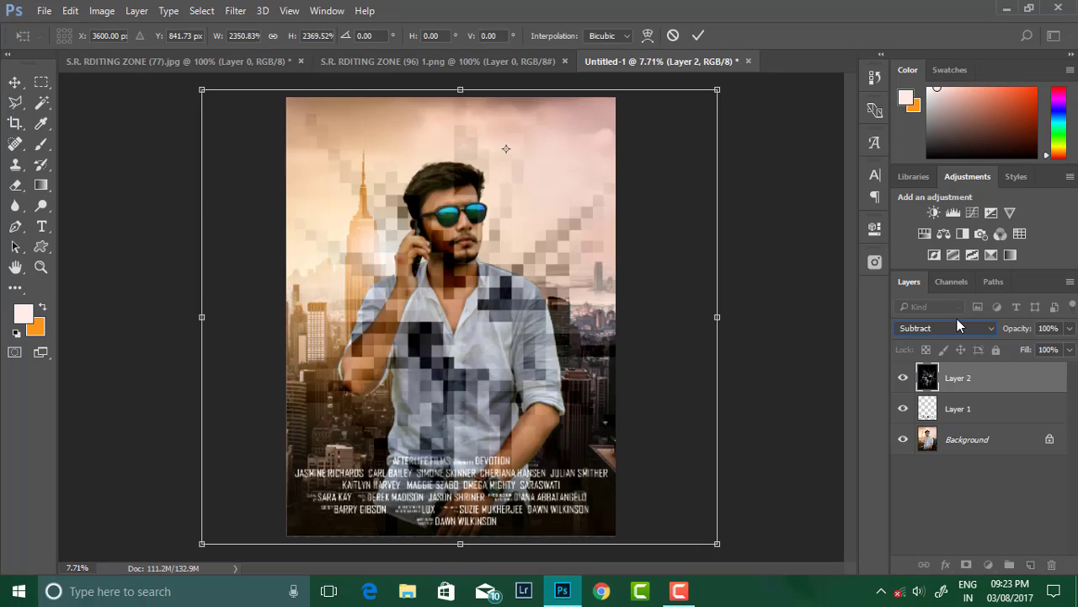
key("Up")
key("Up")
key("Up")
key("Up")
key("Up")
key("Up")
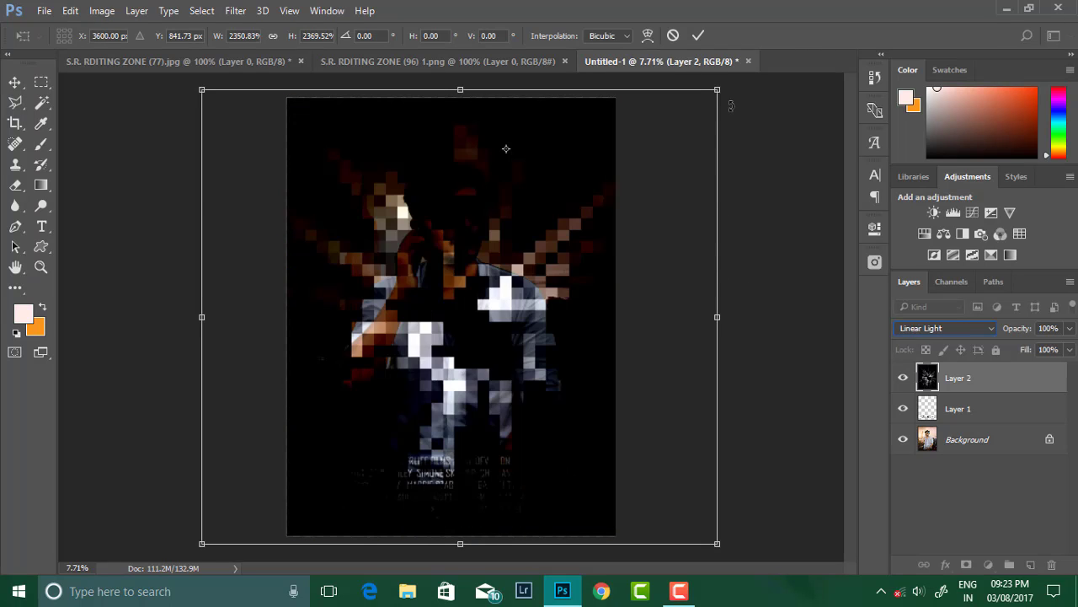
key("Up")
key("Up")
key("Up")
key("Up")
key("Up")
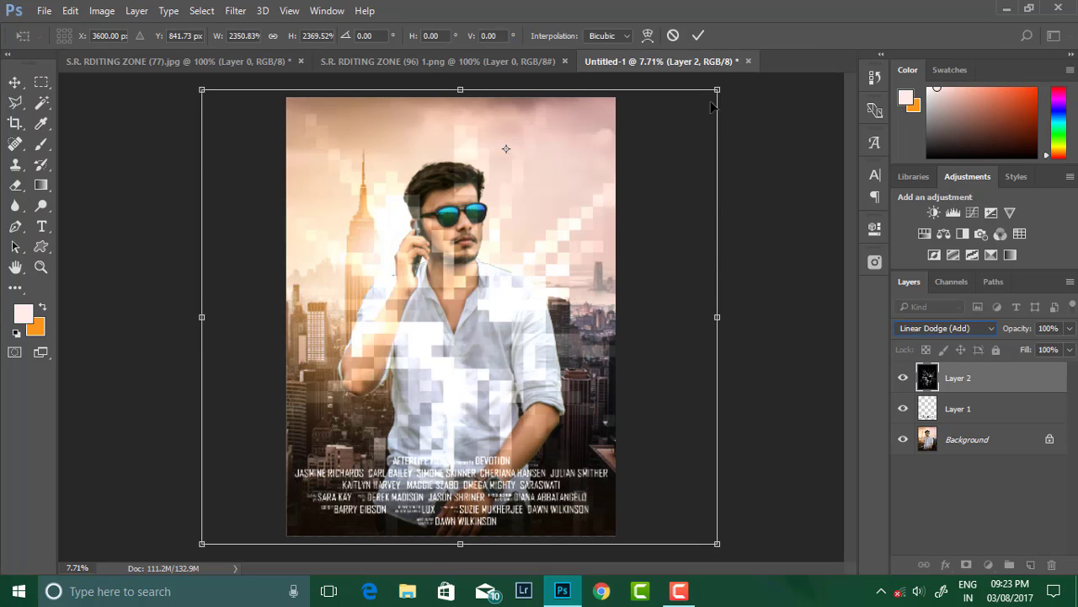
Shrink the glass burst into the upper-left sky beside the tower and commit the transform
mouse_move(703, 94)
left_mouse_down()
mouse_move(658, 208)
mouse_move(676, 156)
left_mouse_up()
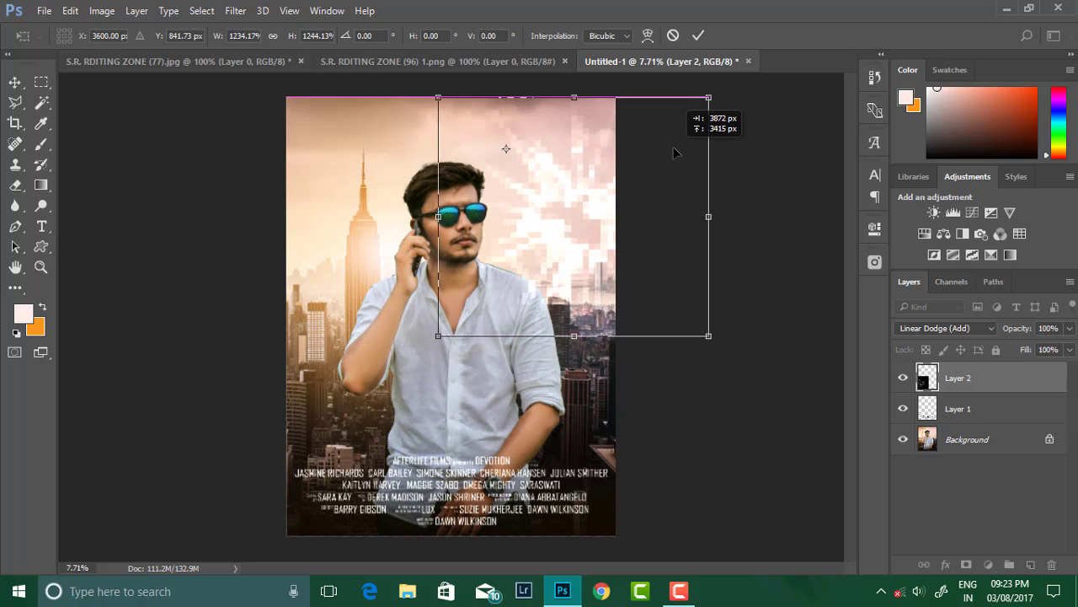
left_click_drag(710, 346, 674, 305)
left_click_drag(607, 202, 365, 202)
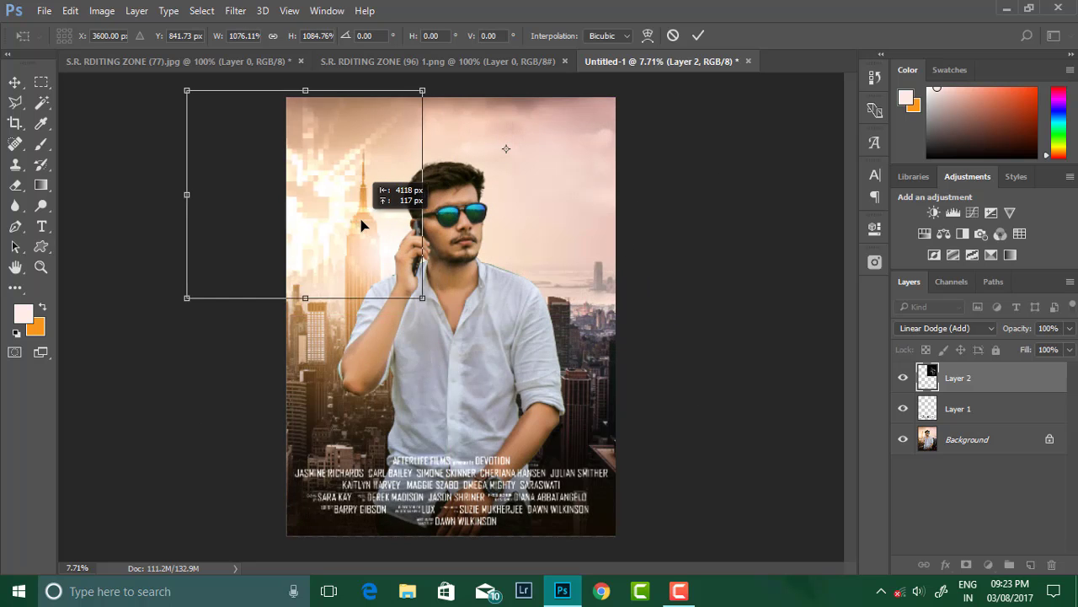
left_click_drag(433, 304, 369, 248)
left_click_drag(331, 194, 375, 213)
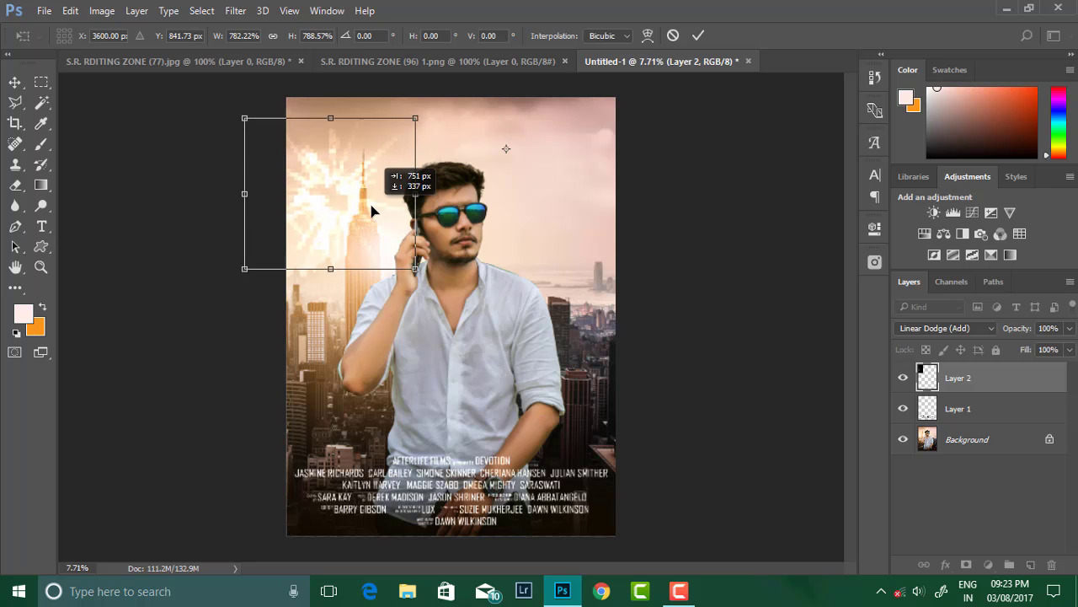
key("Return")
key("ctrl+minus")
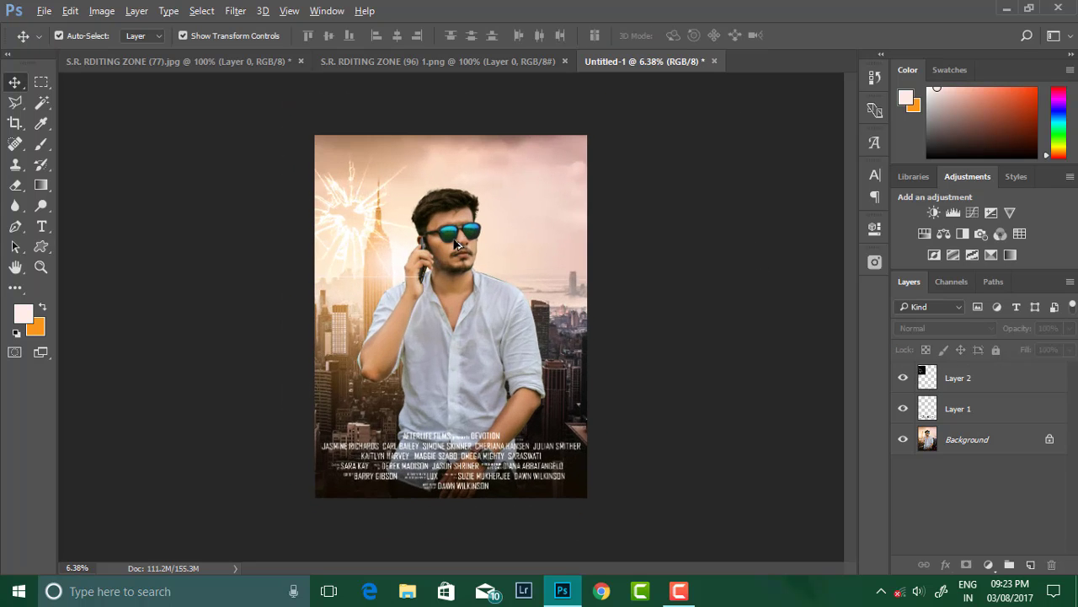
key("ctrl+0")
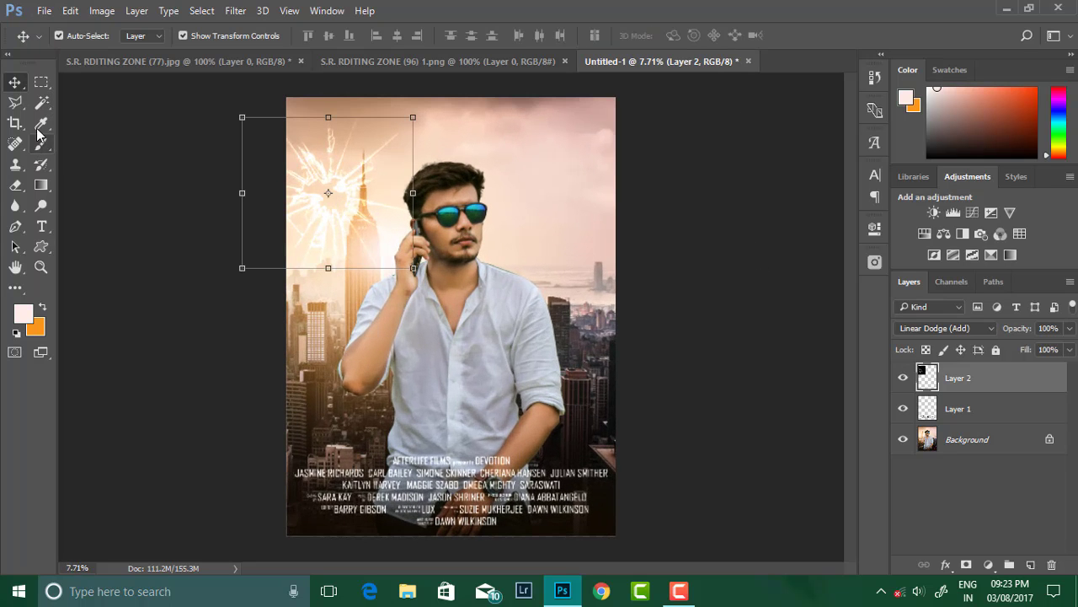
Select the Eraser and set a larger soft brush size
left_click(15, 185)
right_click(359, 237)
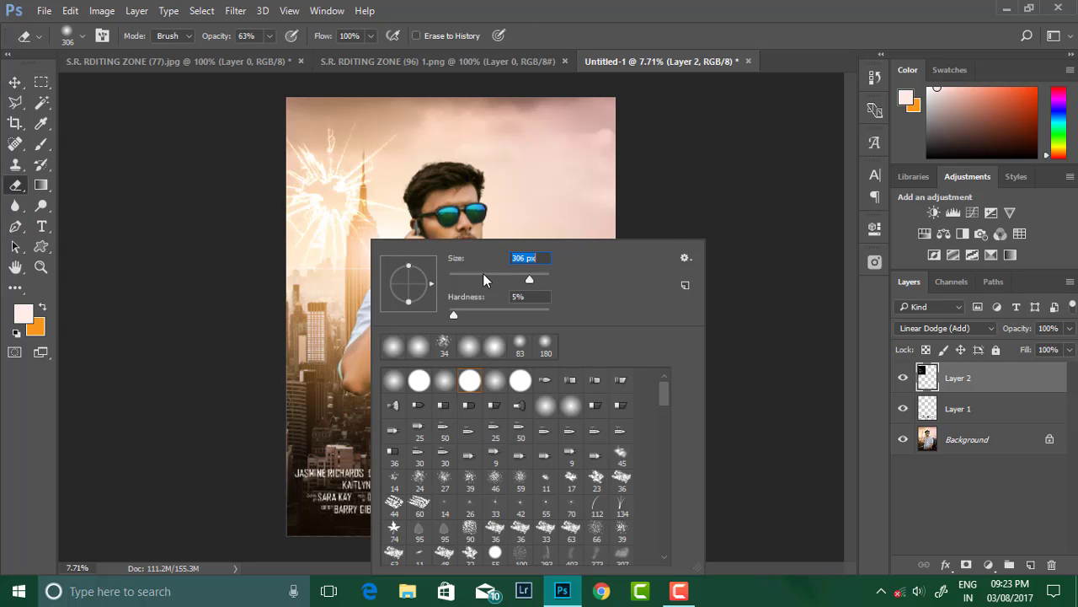
left_click_drag(484, 278, 515, 282)
key("Return")
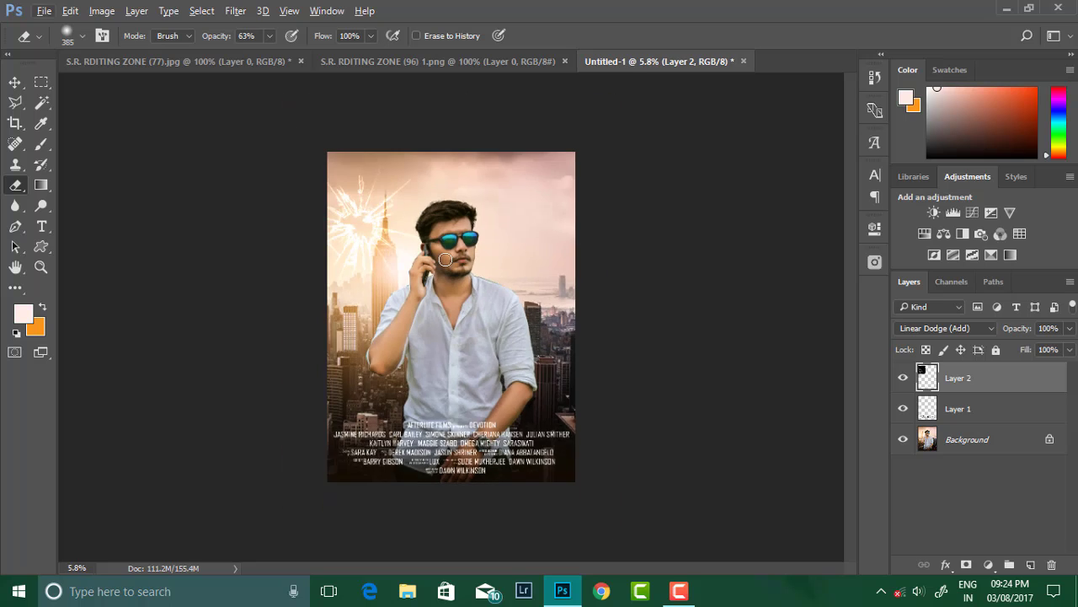
Merge Visible to combine credits, glass burst and city photo into one layer
scroll(408, 205, "up", 1)
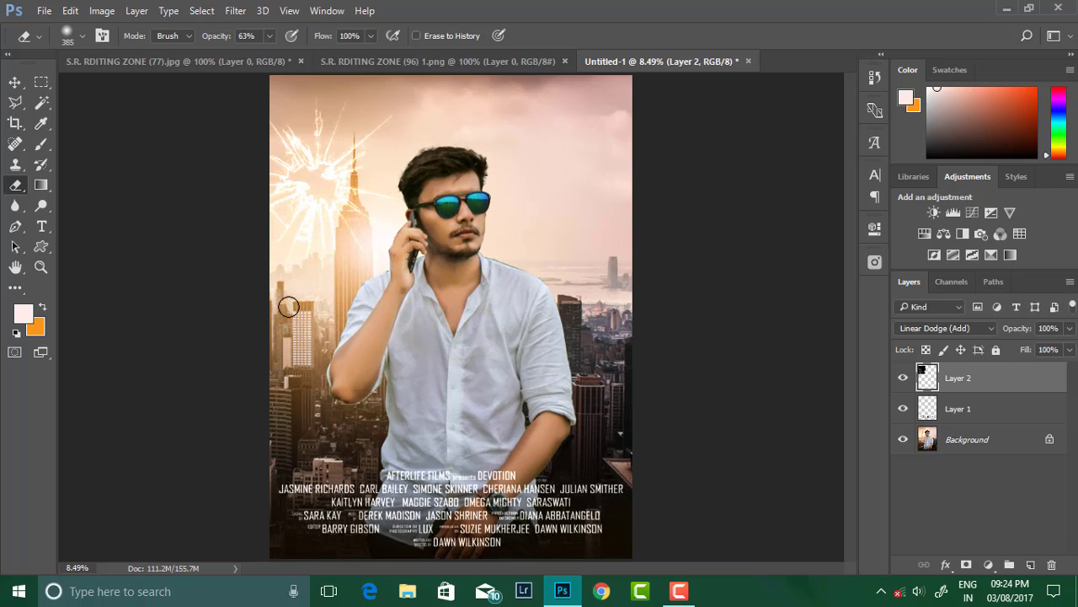
scroll(499, 211, "up", 2)
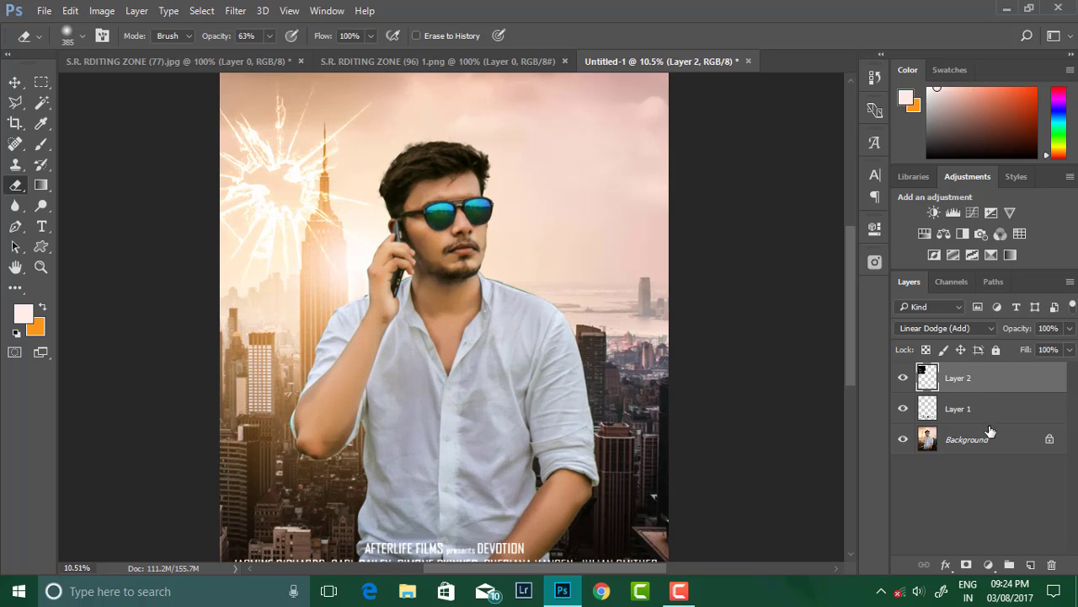
scroll(529, 269, "down", 3)
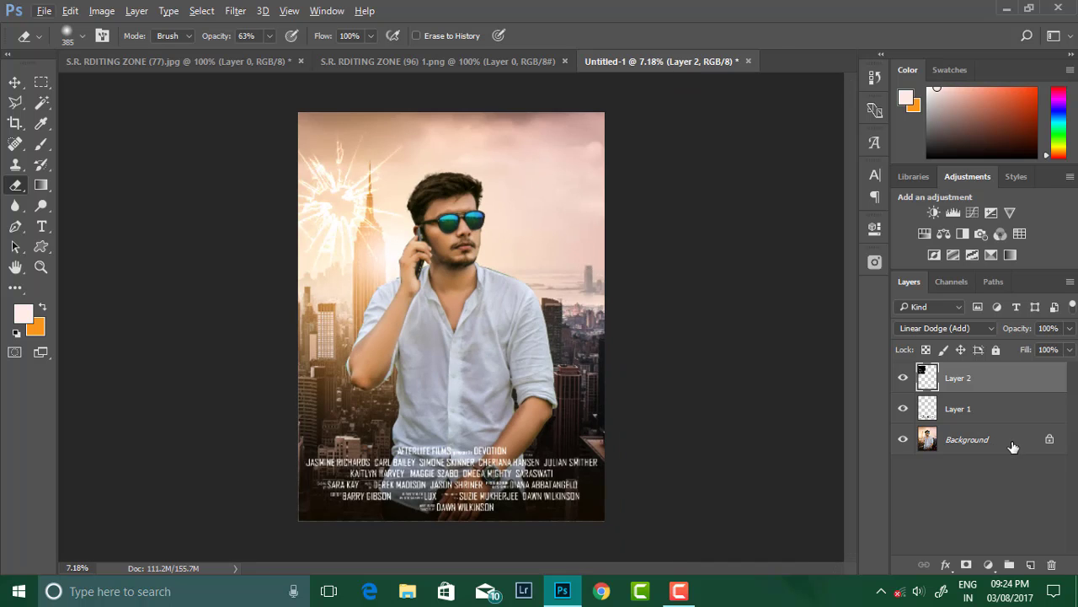
right_click(1013, 447)
left_click(947, 373)
Use Liquify's Forward Warp to push the man's hair slightly, then apply it
left_click(235, 11)
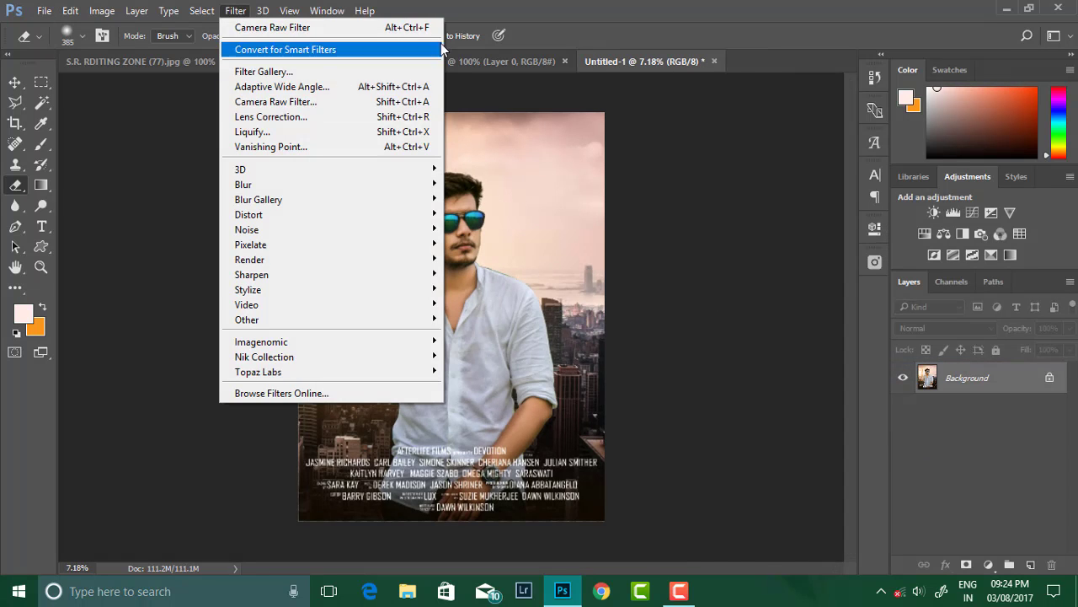
left_click(274, 130)
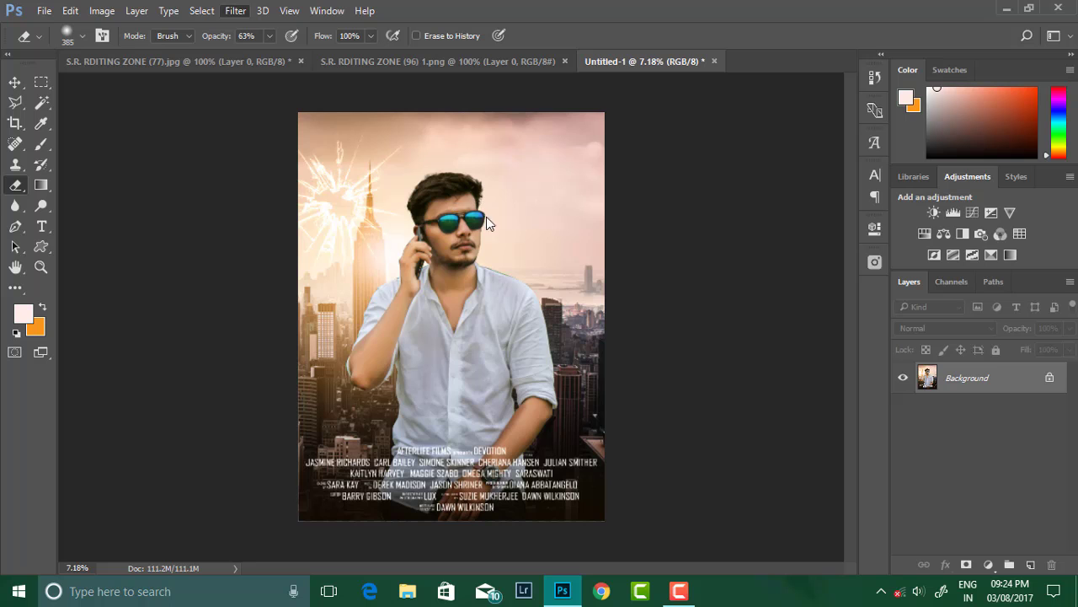
scroll(371, 118, "up", 2)
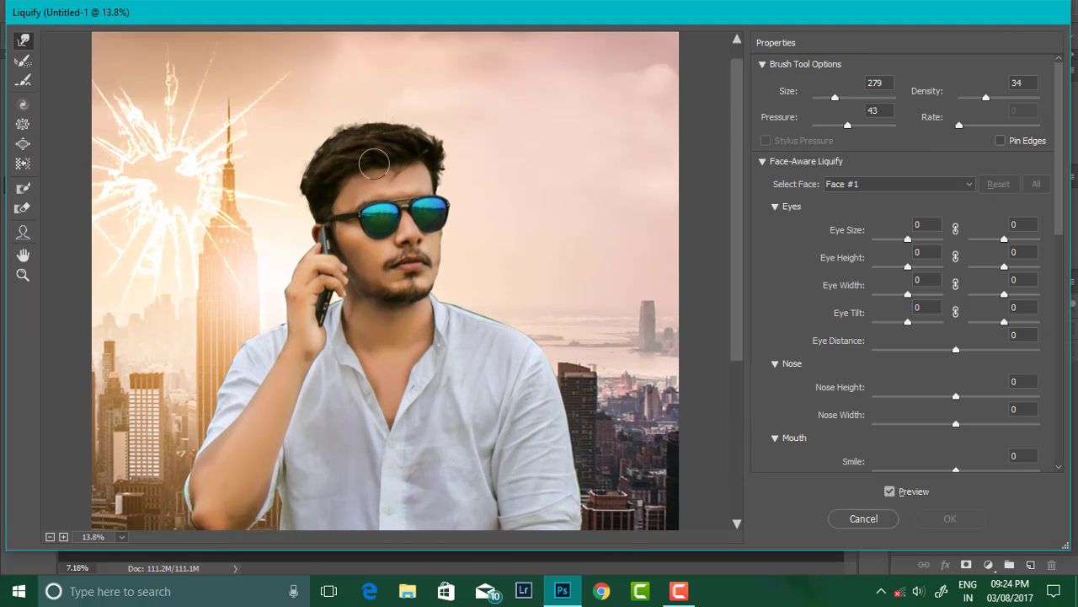
left_click_drag(374, 168, 340, 191)
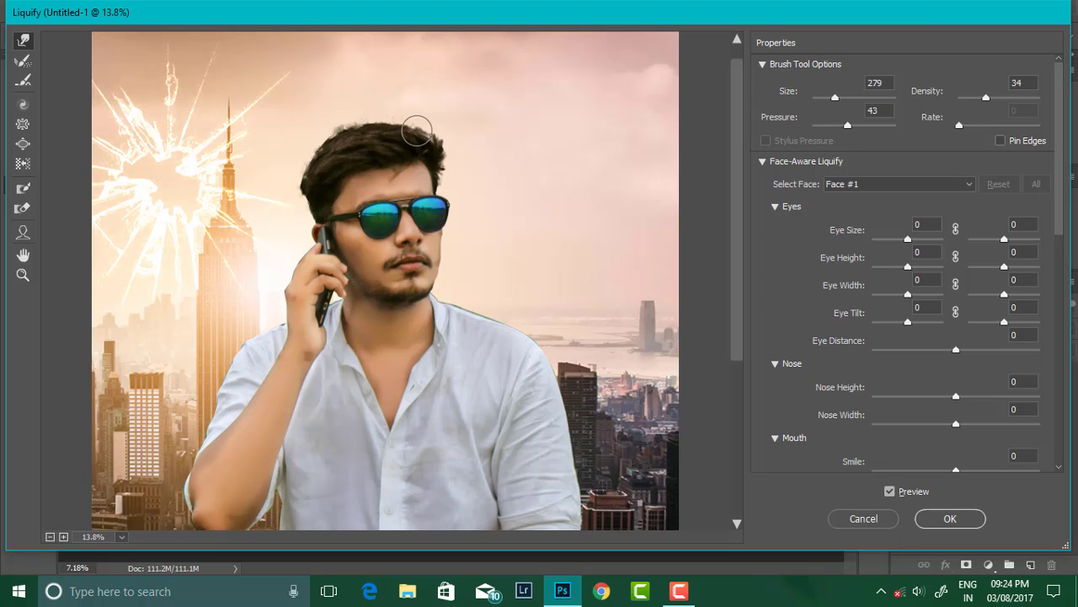
scroll(409, 268, "down", 2)
scroll(409, 268, "down", 1)
left_click(944, 518)
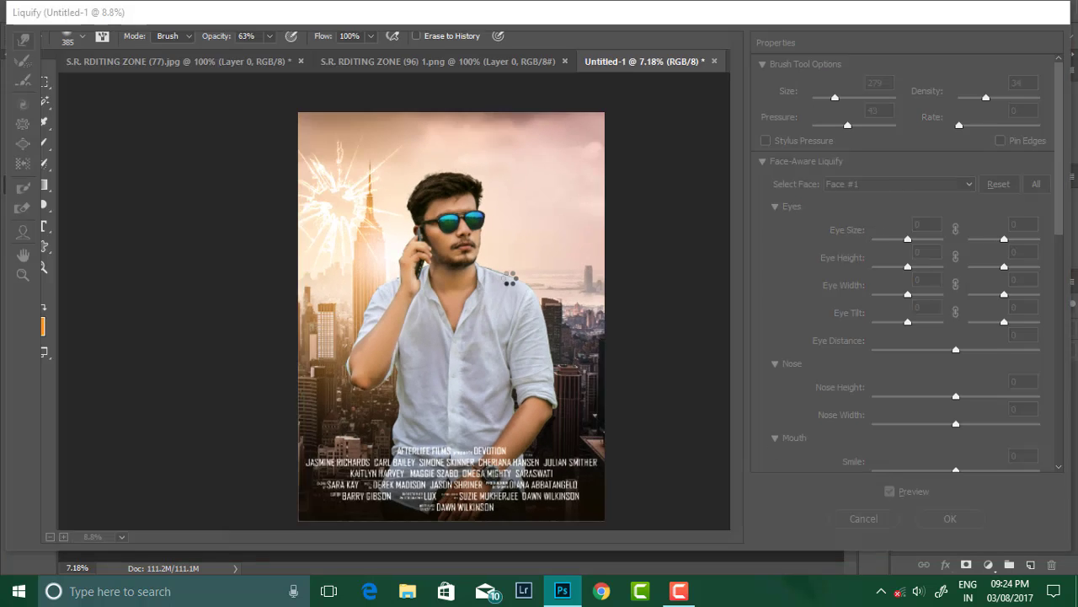
Check the warped poster and return to the Filter menu for the next plug-in
scroll(474, 267, "up", 1)
scroll(473, 268, "up", 2)
scroll(480, 259, "down", 2)
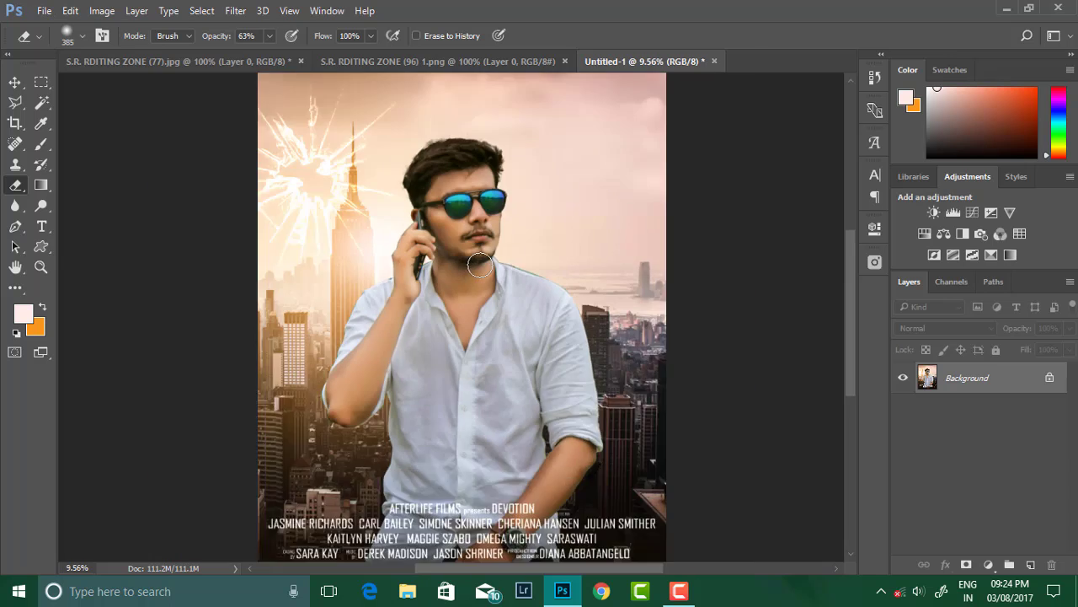
scroll(487, 251, "down", 1)
left_click(236, 10)
Launch Color Efex Pro 4 and apply Ink color set 5 at reduced 27% strength
left_click(497, 396)
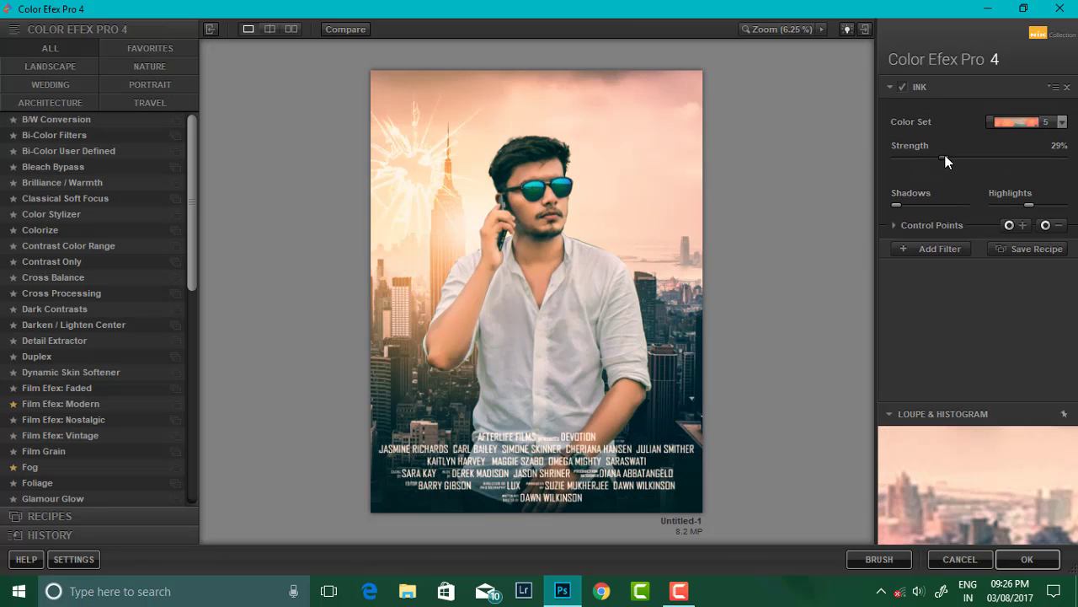
left_click(1032, 122)
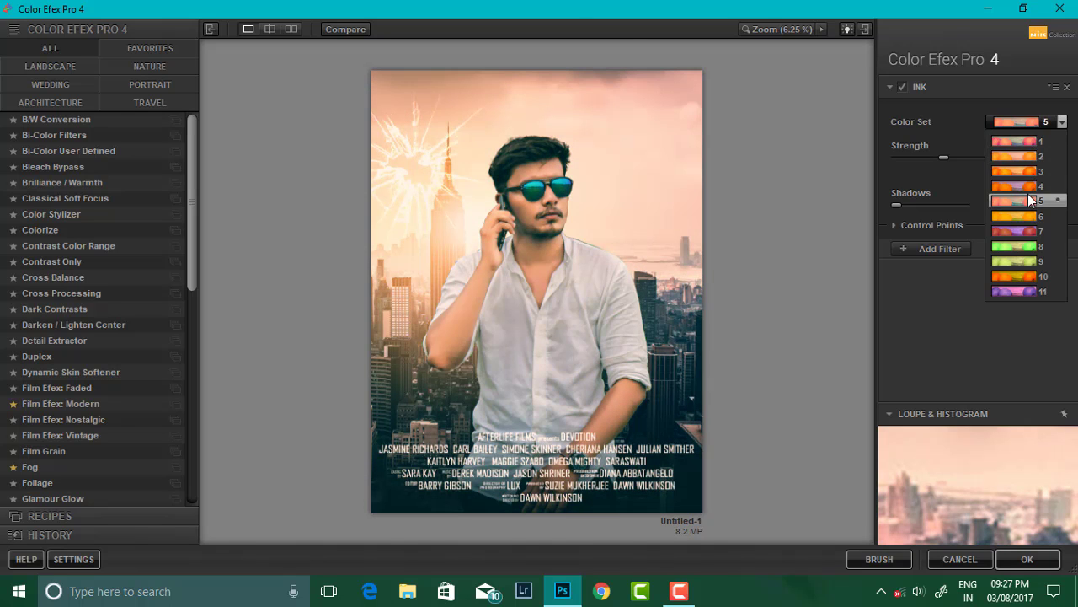
left_click(1035, 202)
left_click(1030, 122)
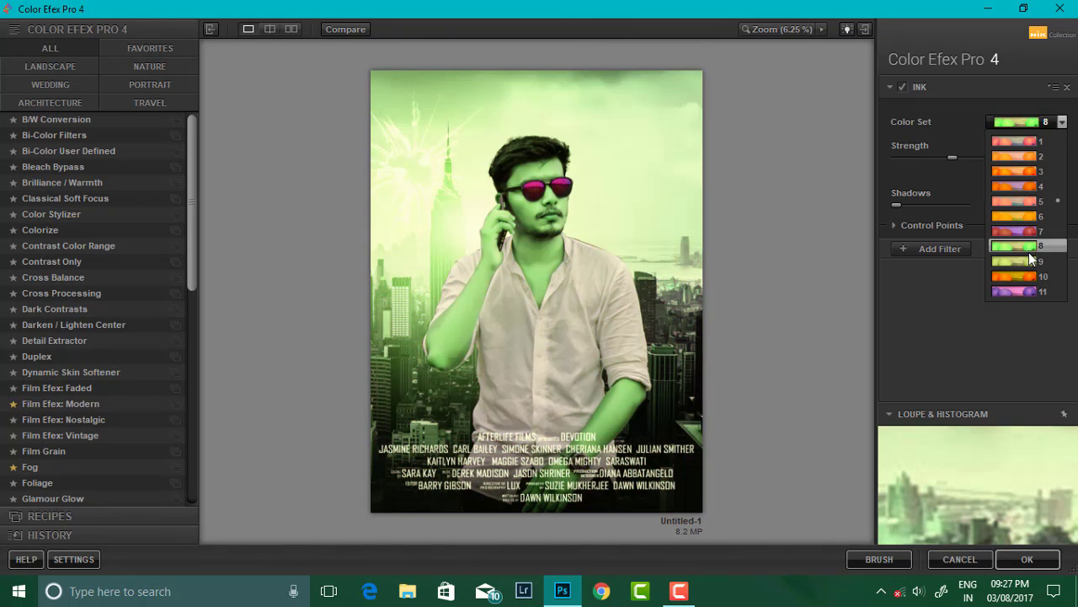
left_click(970, 171)
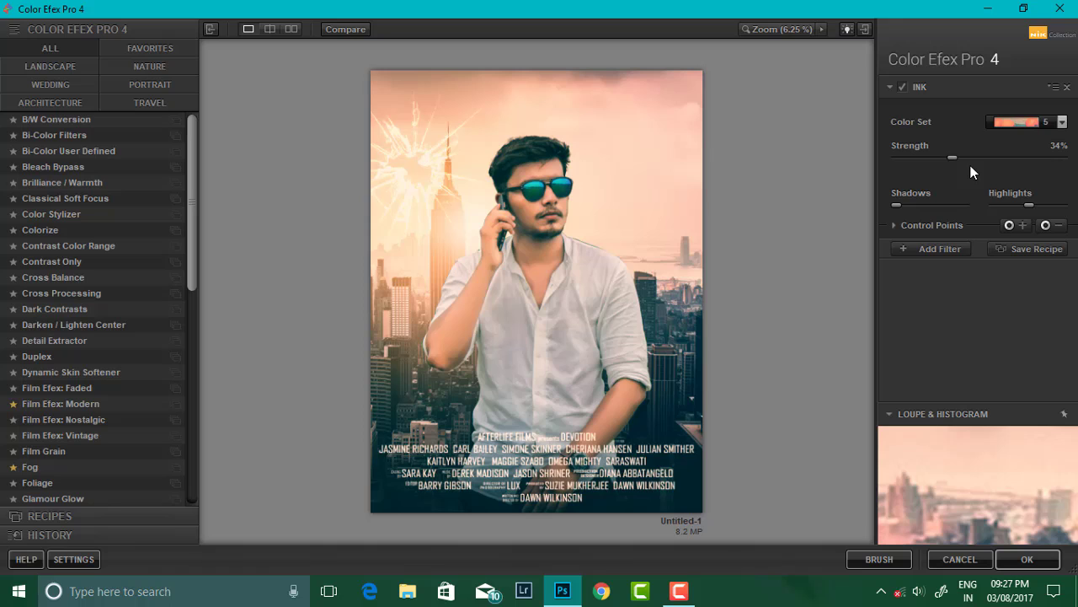
left_click(939, 247)
left_click_drag(958, 158, 941, 156)
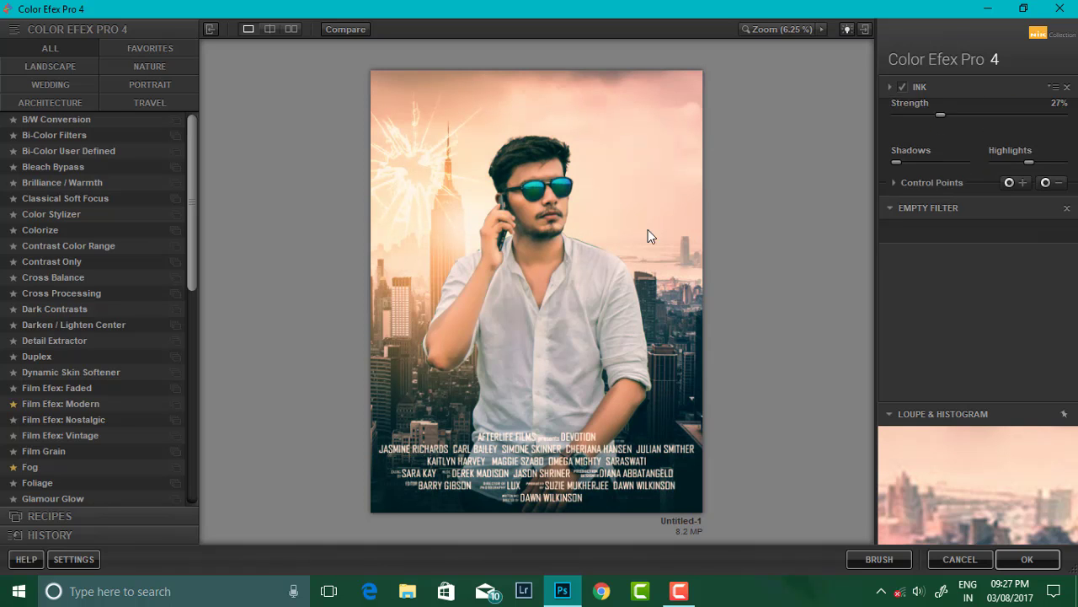
left_click_drag(193, 226, 193, 438)
Add Tonal Contrast with lowered highlights, midtones and saturation
left_click(51, 435)
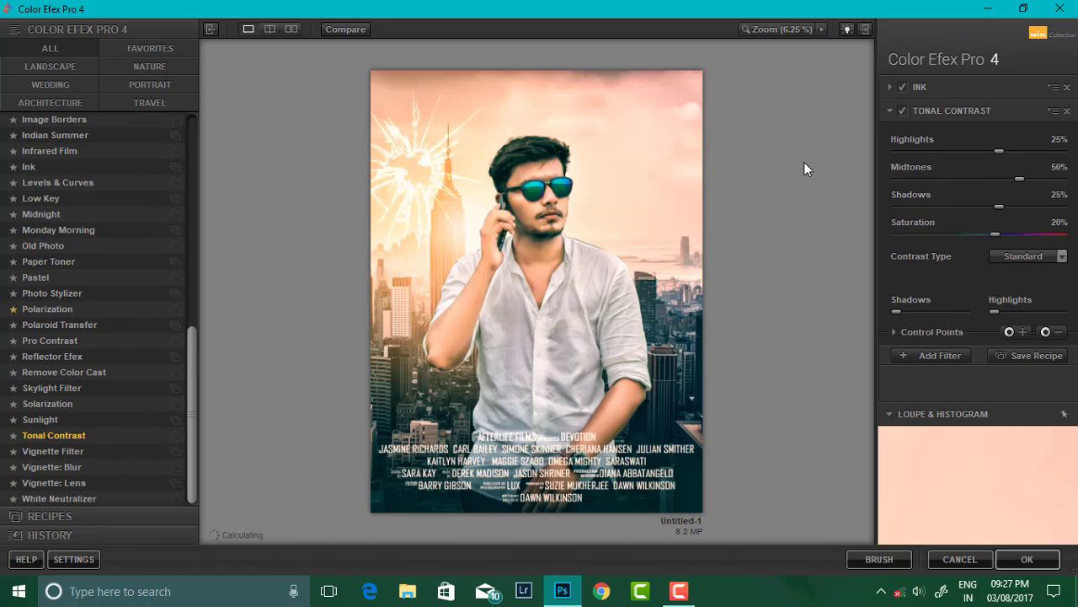
left_click(952, 150)
left_click(969, 172)
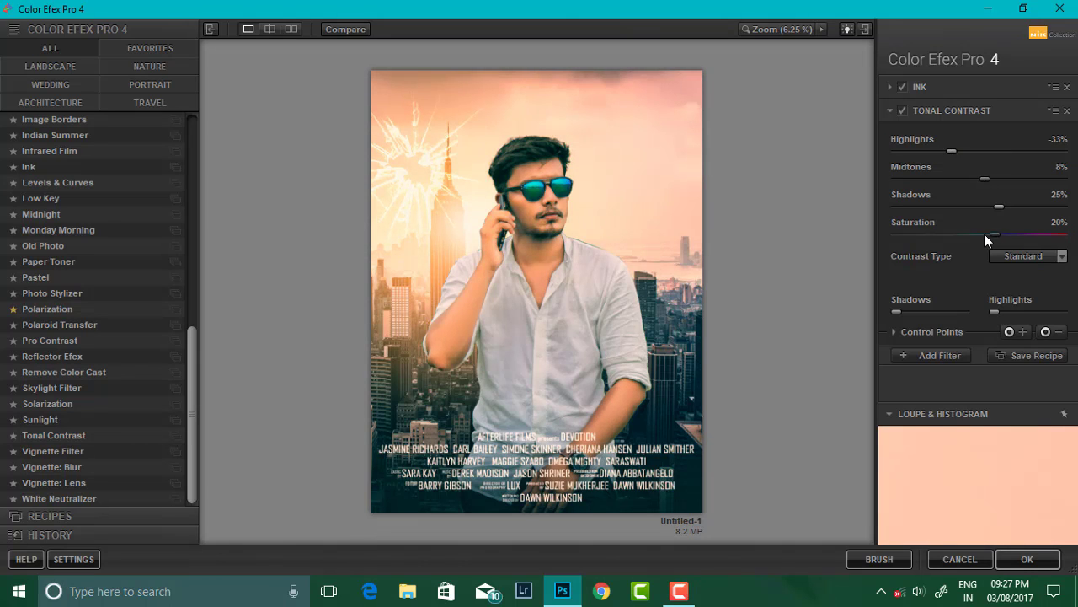
left_click_drag(984, 234, 970, 233)
mouse_move(974, 234)
left_mouse_down()
mouse_move(942, 209)
mouse_move(986, 206)
left_mouse_up()
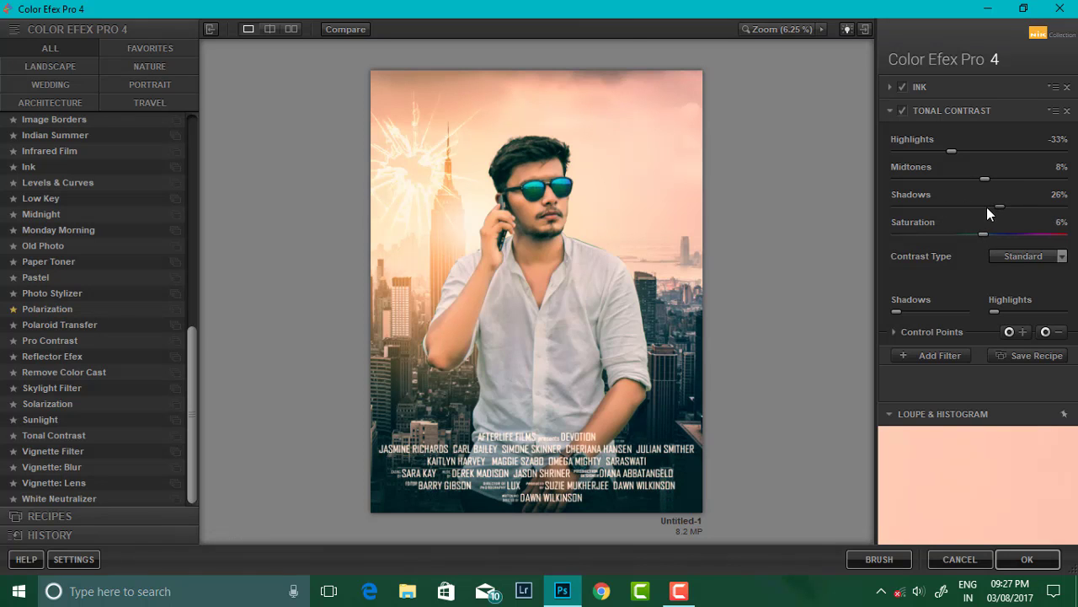
left_click(903, 110)
Add Detail Extractor at 9% strength with 17% contrast
left_click(941, 355)
scroll(51, 257, "up", 3)
scroll(50, 254, "up", 1)
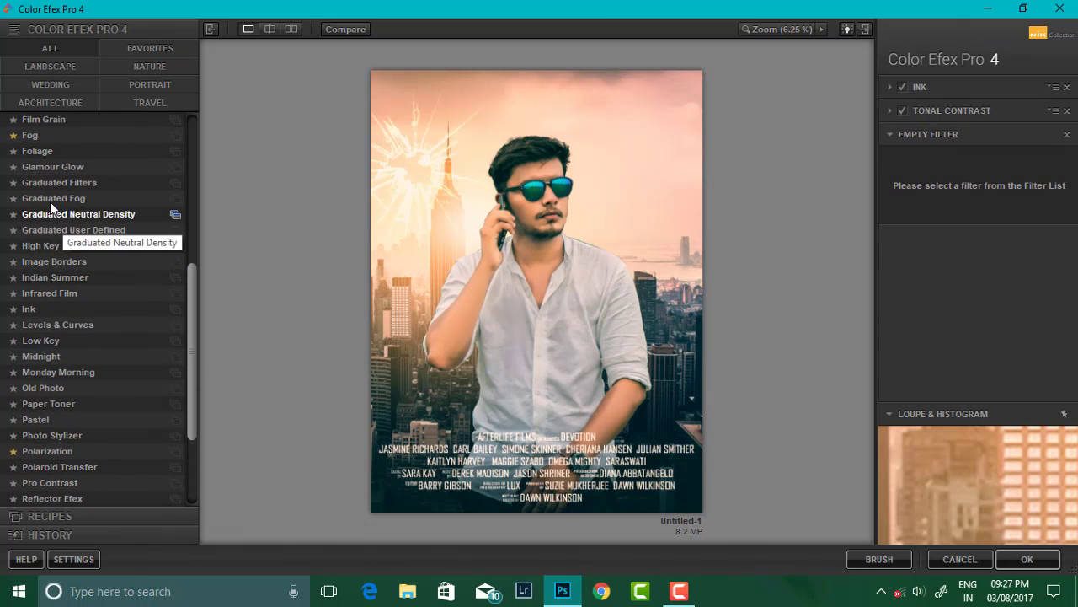
scroll(49, 202, "up", 1)
scroll(44, 188, "up", 2)
scroll(51, 200, "up", 2)
scroll(52, 219, "up", 2)
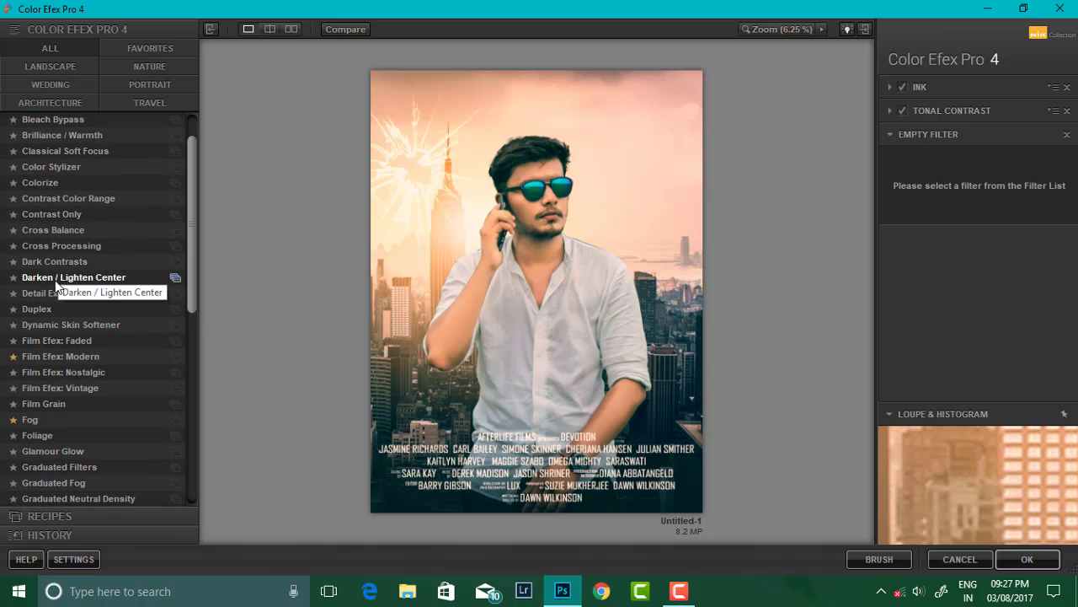
left_click(55, 294)
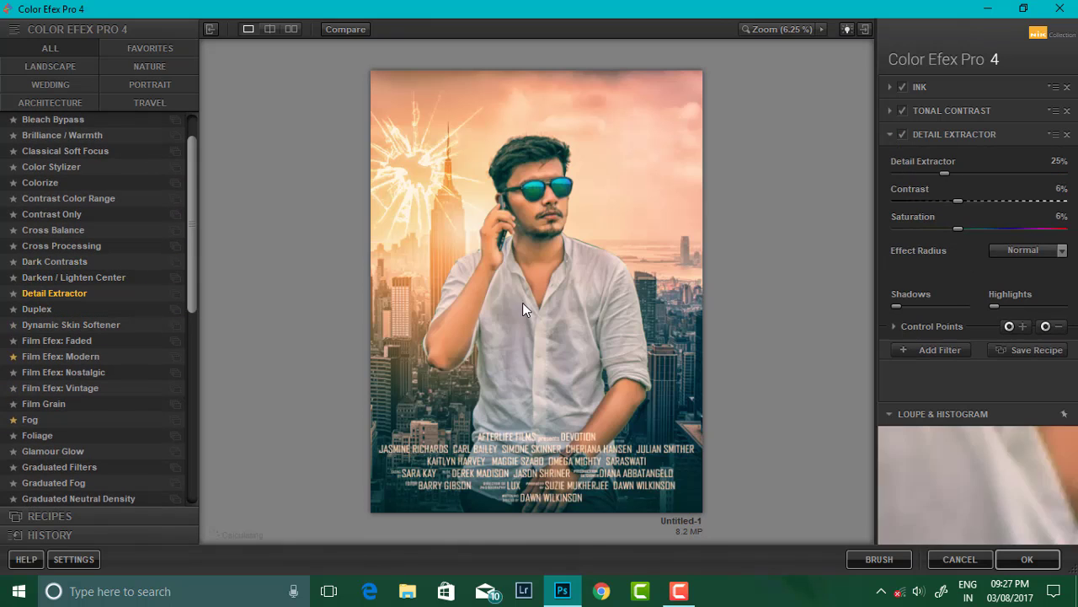
left_click(924, 172)
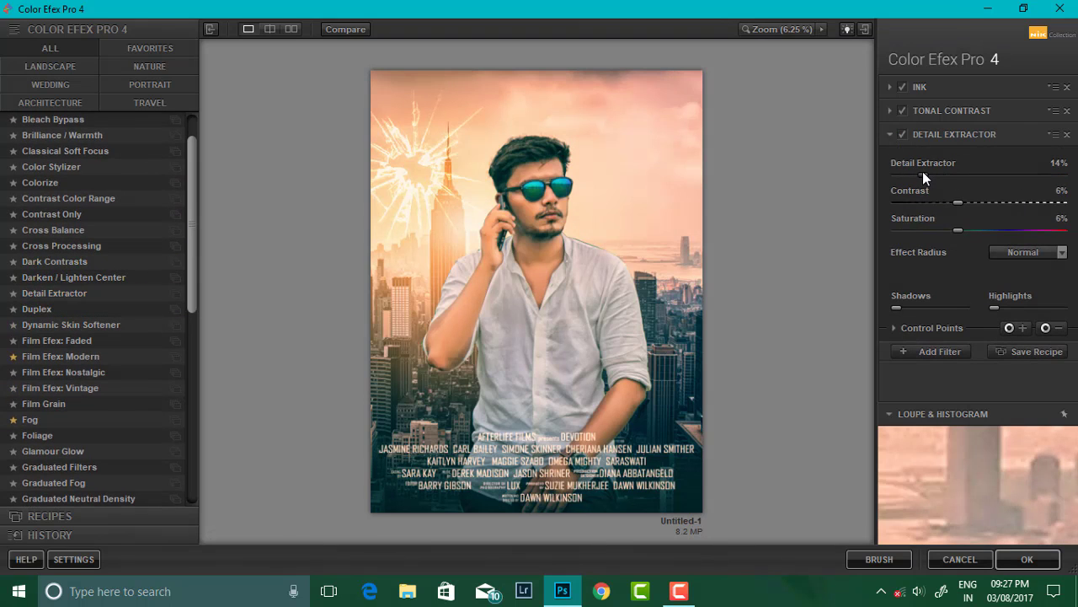
left_click_drag(927, 172, 918, 180)
mouse_move(970, 201)
left_mouse_down()
mouse_move(933, 236)
mouse_move(952, 237)
left_mouse_up()
Apply the Color Efex grading as a new layer and compare it with the original
left_click(1027, 558)
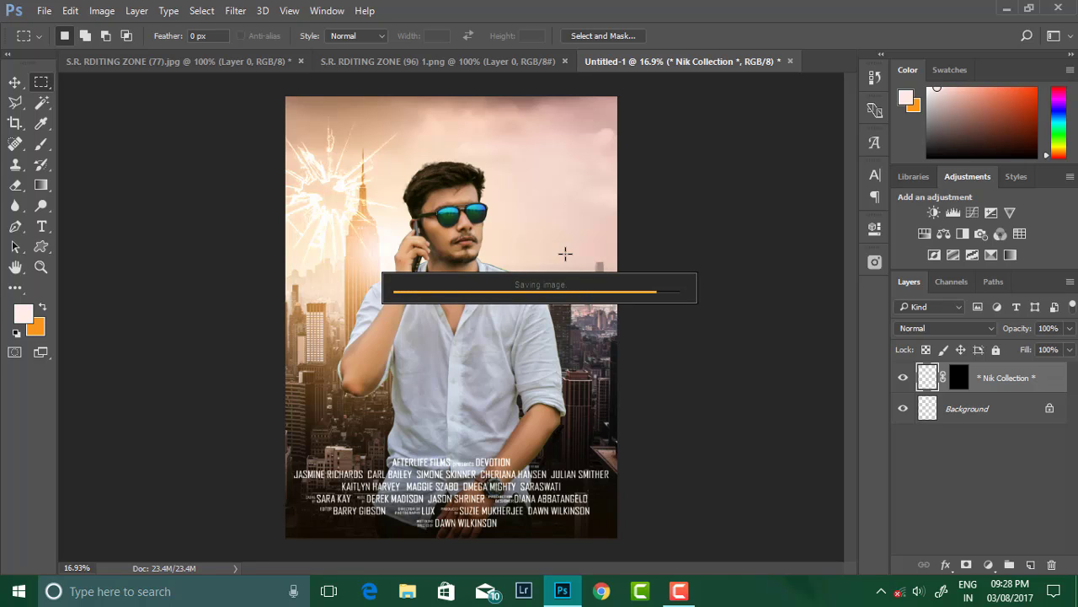
scroll(552, 248, "down", 3)
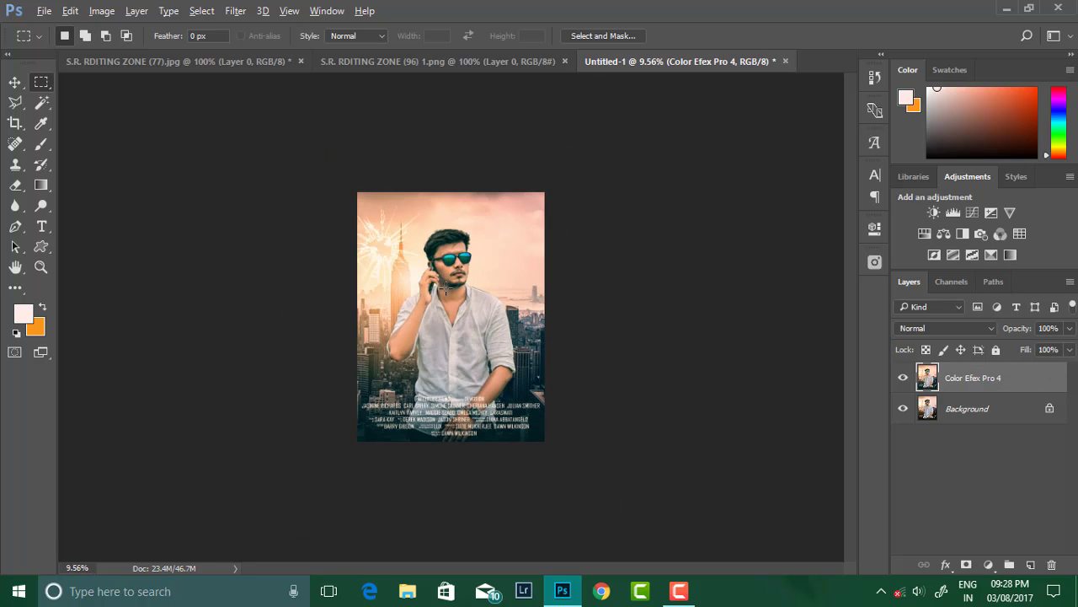
scroll(522, 246, "down", 2)
scroll(505, 244, "up", 2)
scroll(487, 244, "up", 3)
scroll(497, 243, "down", 1)
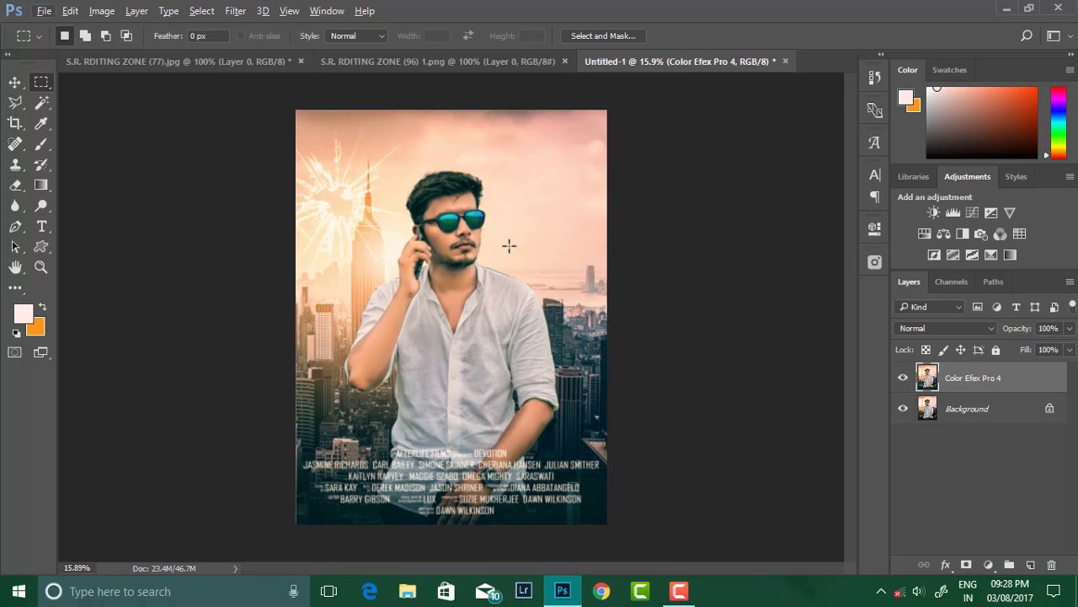
scroll(501, 237, "up", 1)
left_click(902, 380)
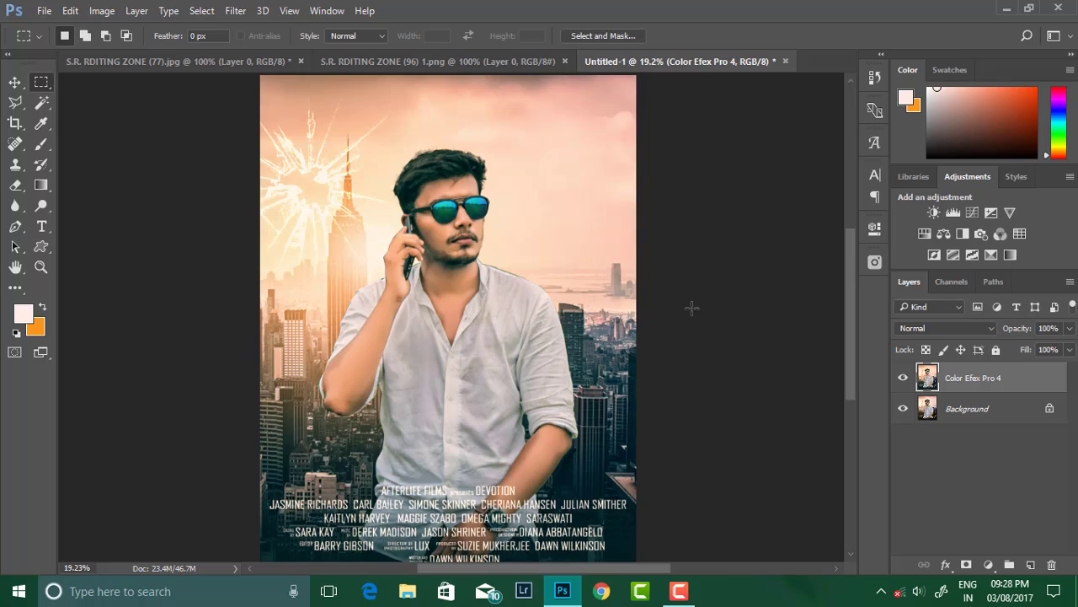
scroll(548, 249, "down", 1)
scroll(542, 246, "up", 1)
scroll(572, 256, "down", 2)
scroll(579, 254, "up", 1)
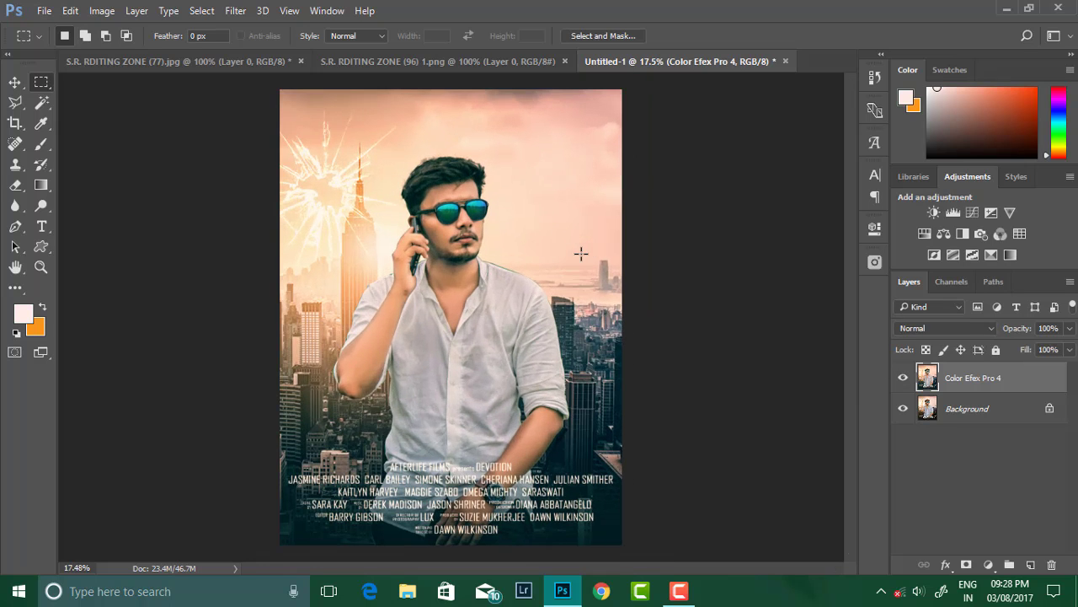
Duplicate the Color Efex Pro 4 layer and apply Reduce Noise to the copy
left_click(262, 11)
left_click_drag(995, 377, 1031, 564)
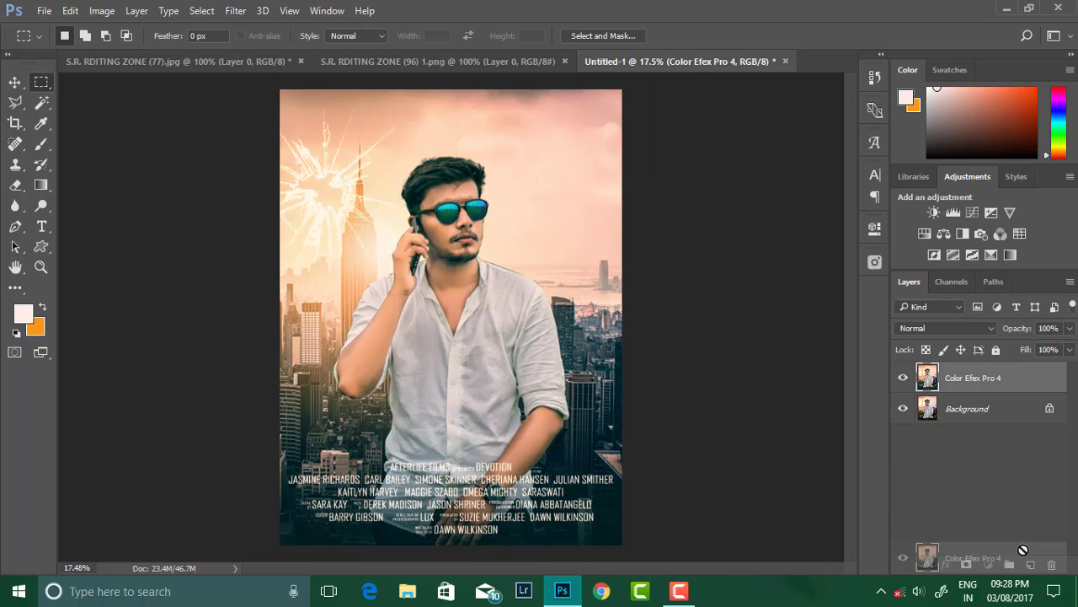
left_click(235, 10)
mouse_move(246, 230)
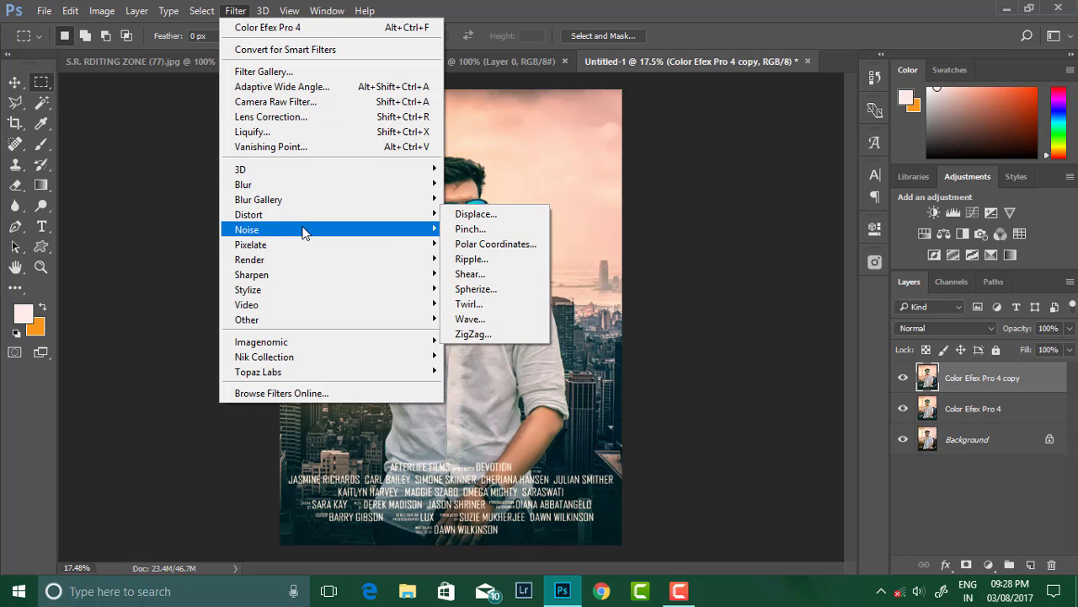
left_click(496, 287)
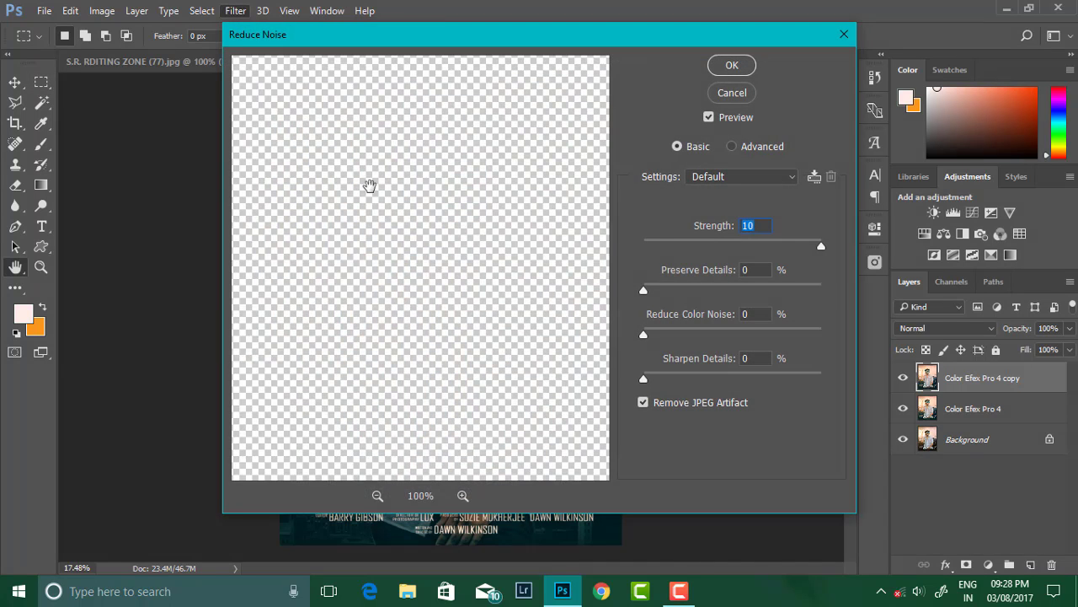
mouse_move(368, 183)
left_mouse_down()
mouse_move(448, 329)
mouse_move(402, 255)
left_mouse_up()
left_click(732, 65)
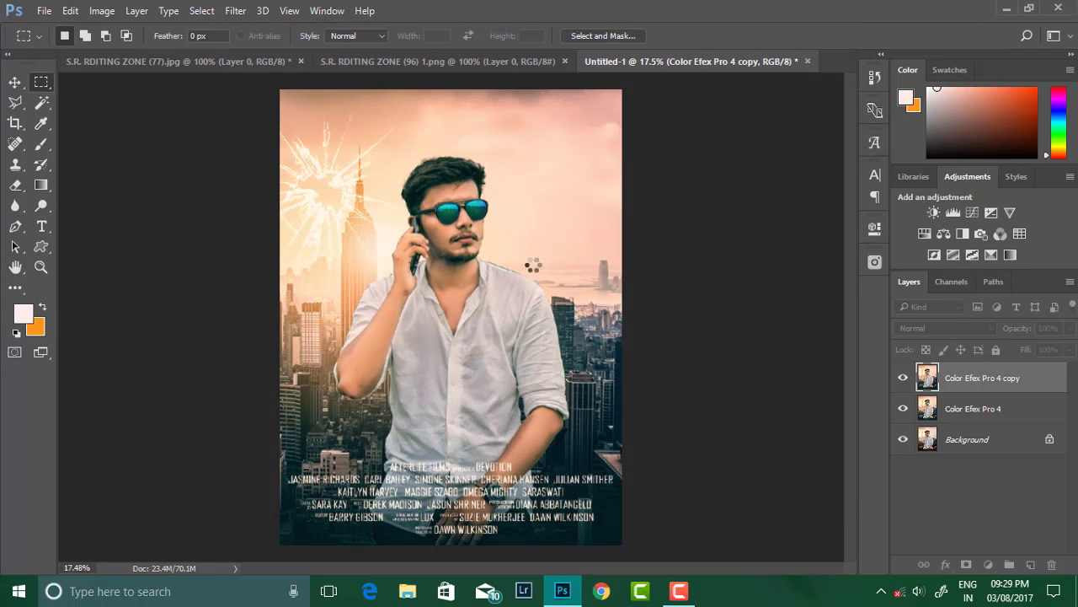
Apply a 4.8 px High Pass filter to the original Color Efex Pro 4 layer
left_click(962, 407)
left_click(235, 10)
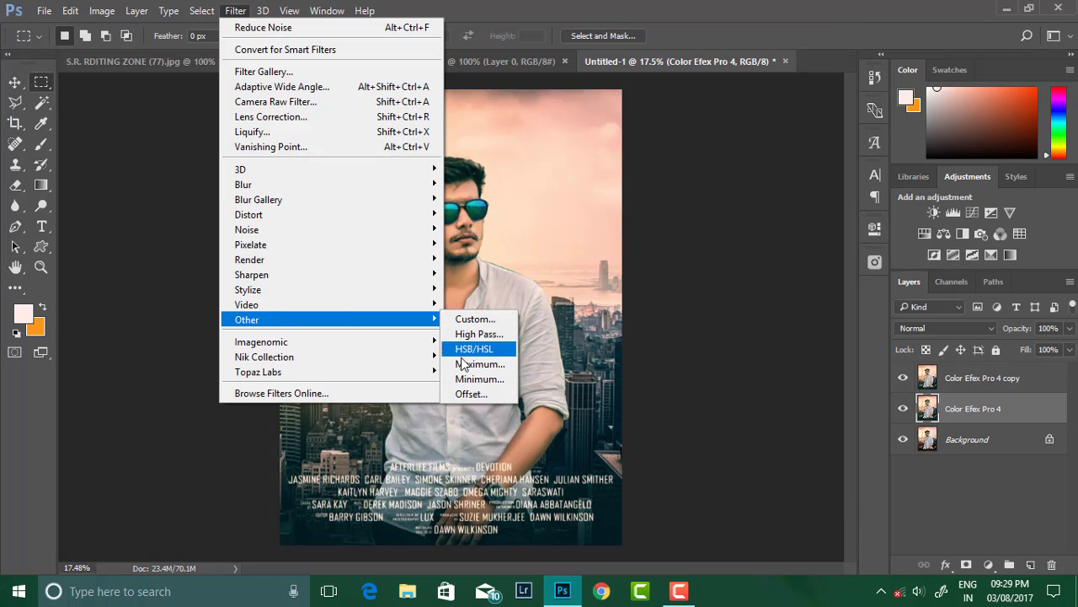
left_click(479, 334)
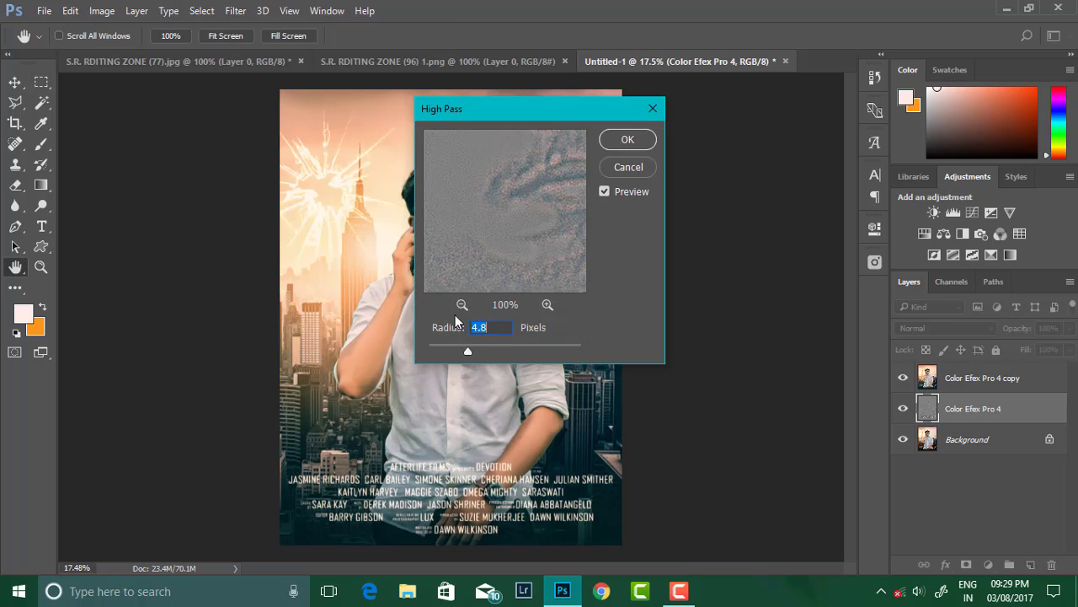
left_click(623, 142)
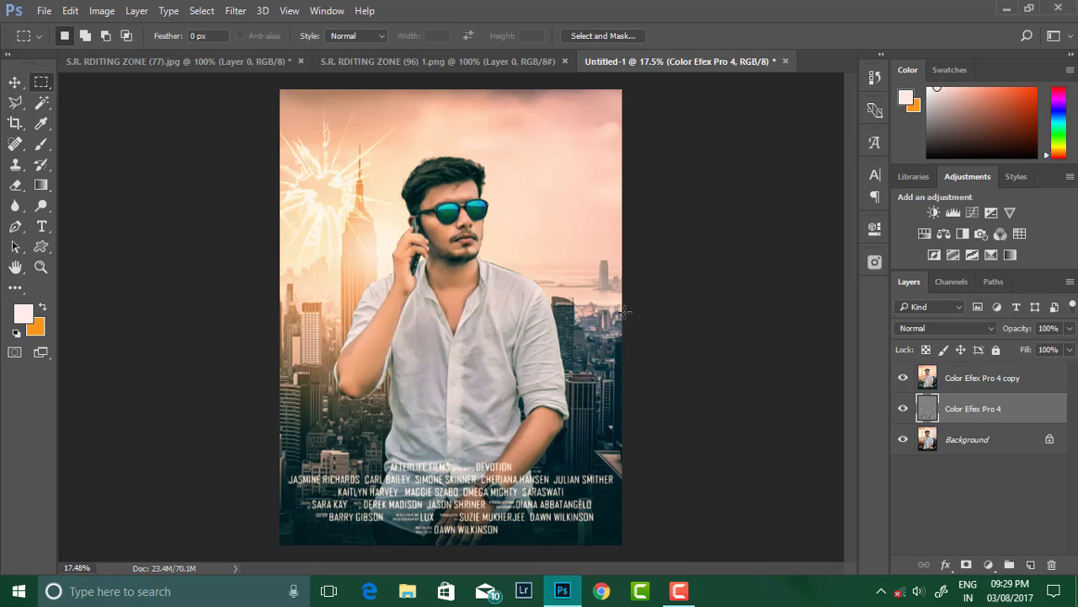
Move the high-pass layer on top in Overlay mode and compare the sharpening
left_click_drag(973, 404, 969, 376)
left_click(944, 328)
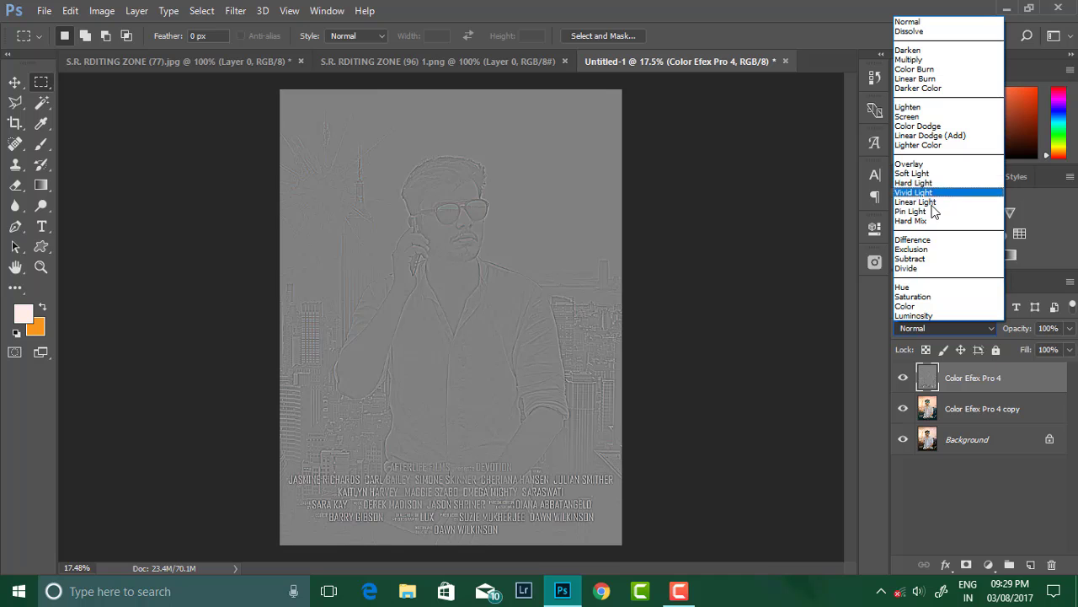
left_click(914, 163)
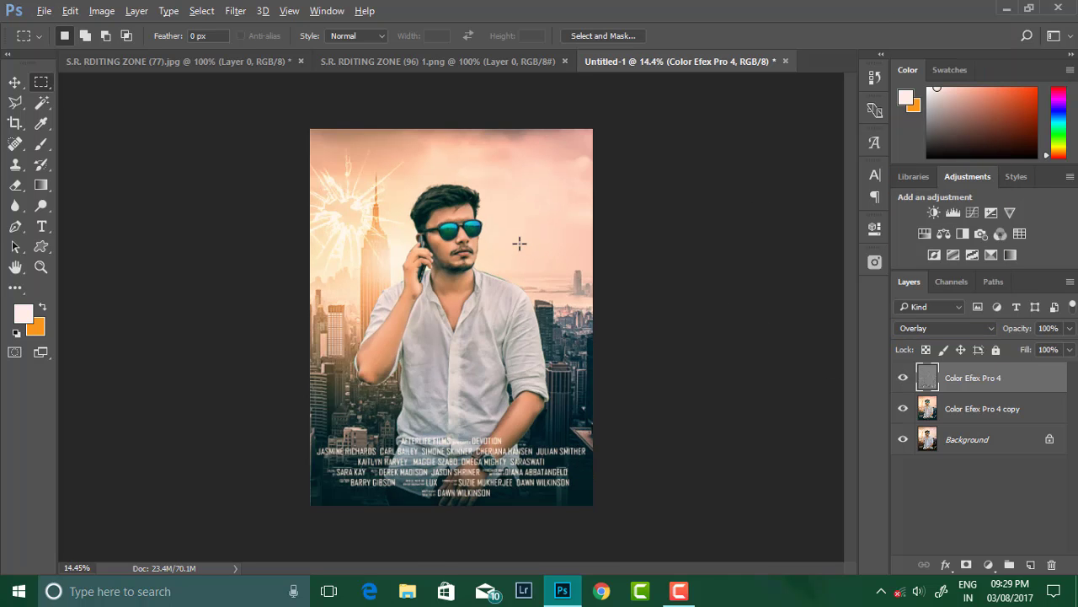
scroll(510, 253, "up", 1, "alt")
left_click_drag(1074, 330, 1052, 349)
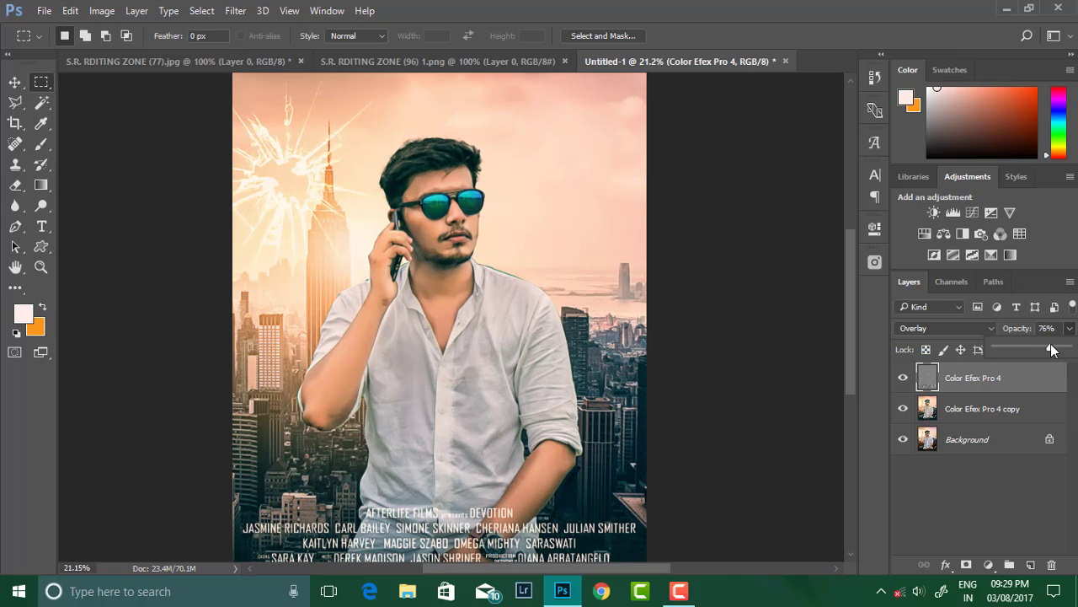
scroll(306, 224, "down", 1, "alt")
scroll(320, 227, "down", 2, "alt")
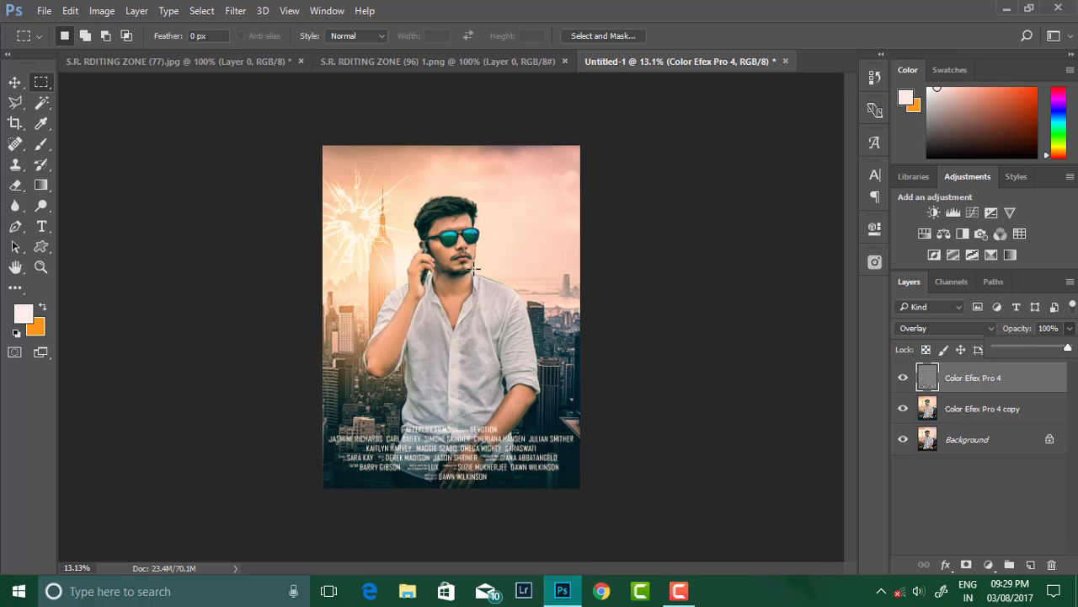
scroll(344, 231, "up", 1, "alt")
left_click(902, 377)
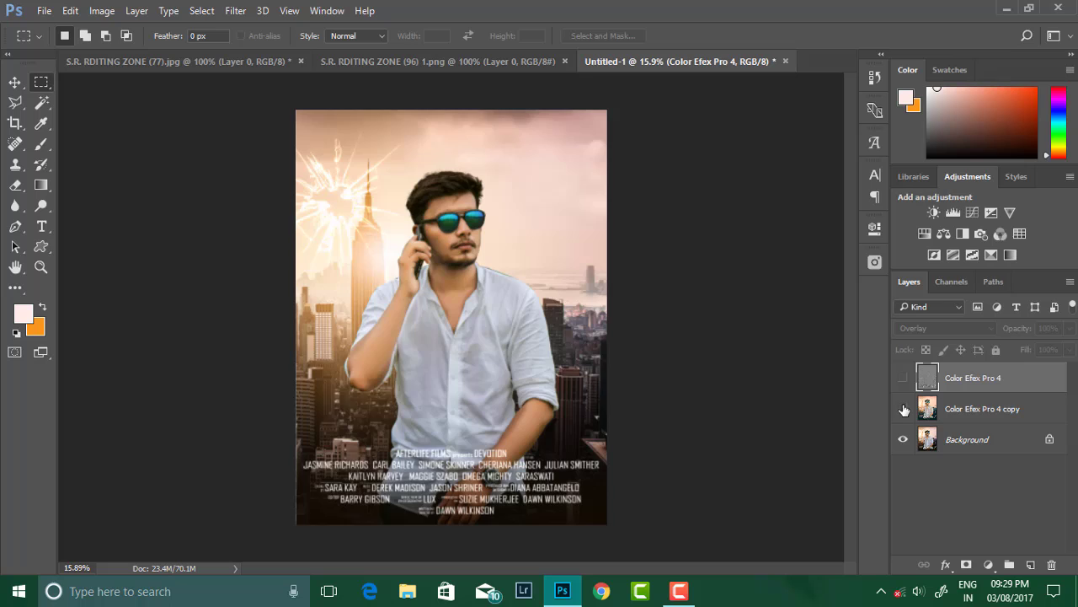
Merge Visible into one Background layer and launch Topaz Detail 3 on it
right_click(994, 439)
left_click(952, 364)
scroll(435, 234, "up", 4, "alt")
scroll(435, 234, "up", 1, "alt")
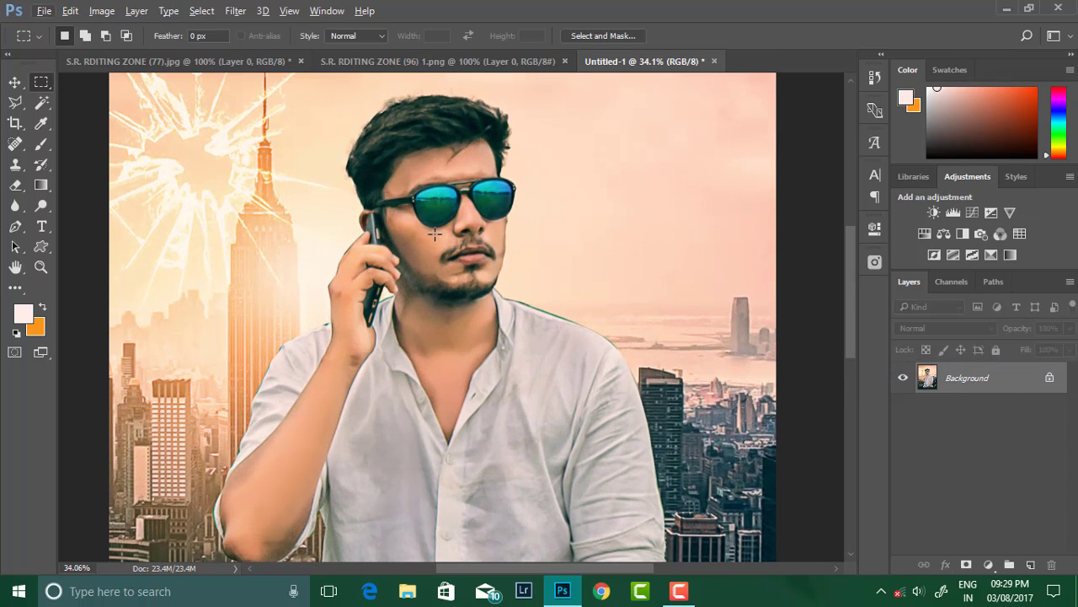
scroll(433, 197, "down", 1, "alt")
scroll(421, 217, "down", 3, "alt")
scroll(426, 215, "up", 2, "alt")
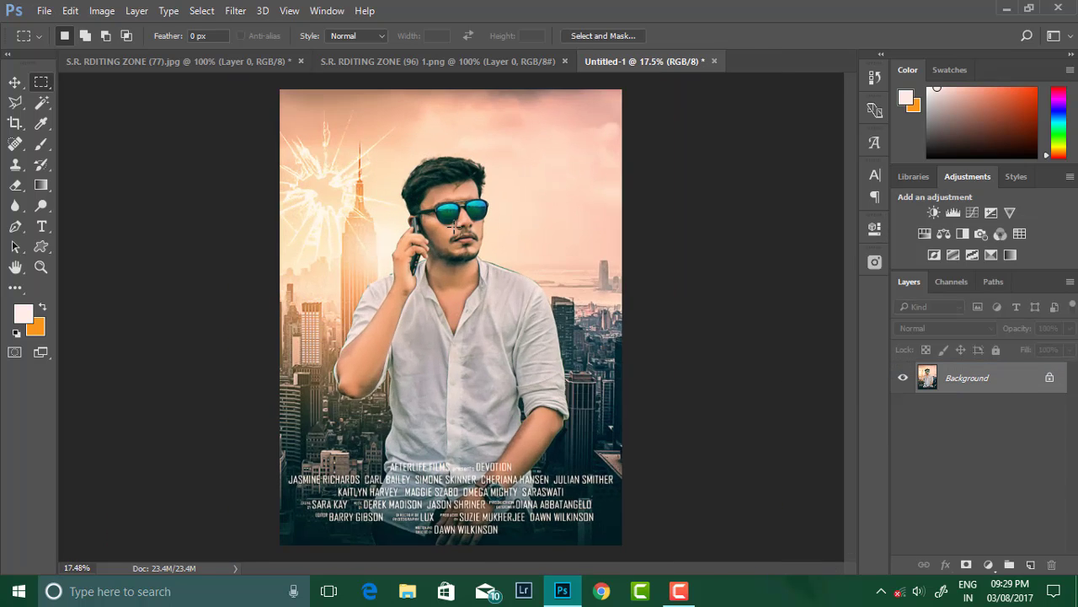
scroll(425, 214, "down", 1, "alt")
left_click(235, 10)
mouse_move(258, 371)
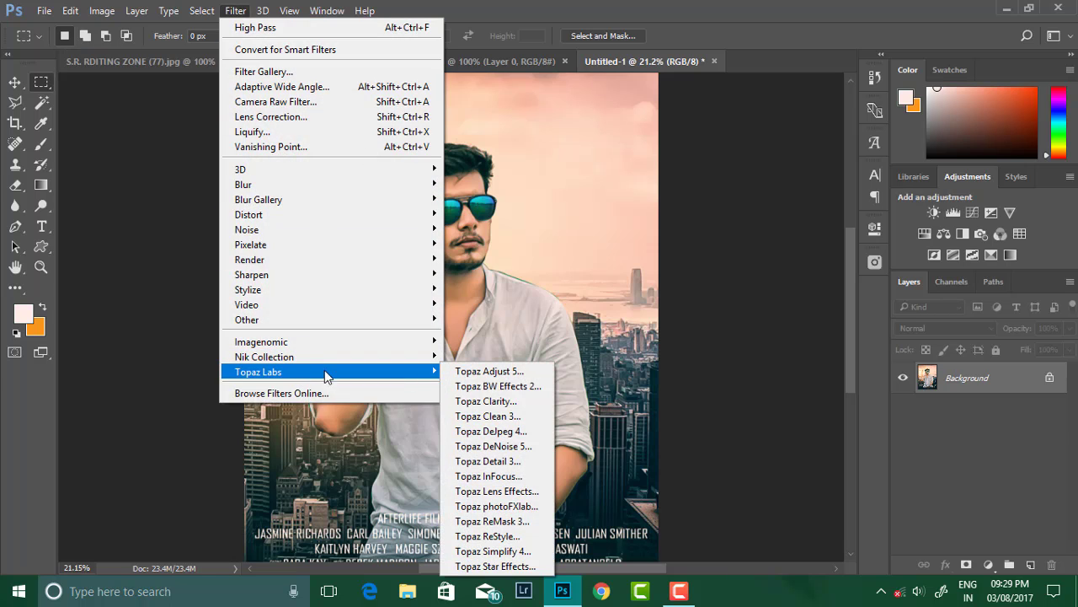
left_click(487, 461)
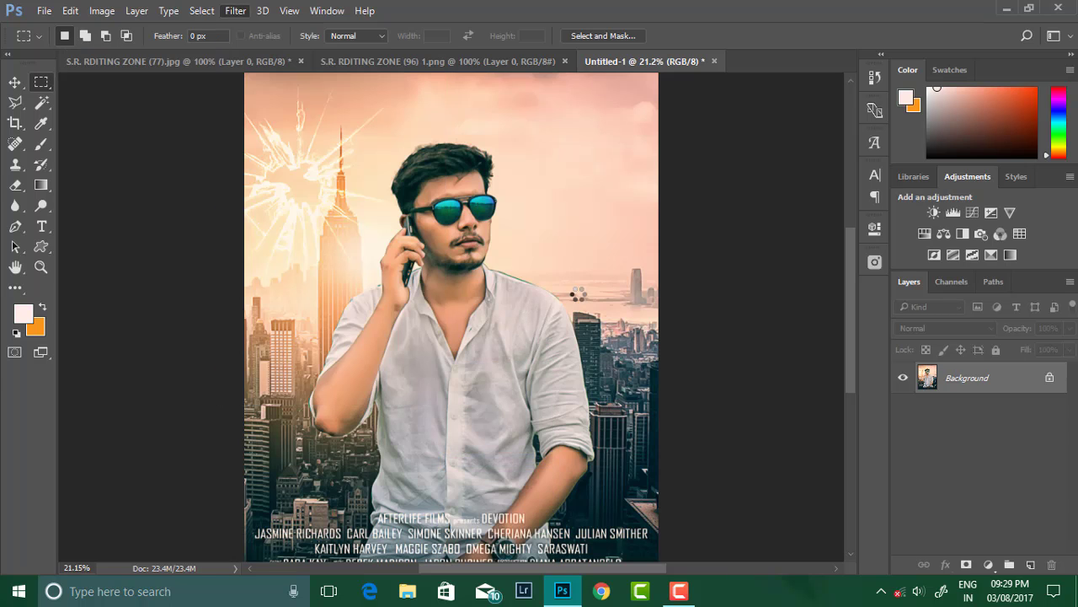
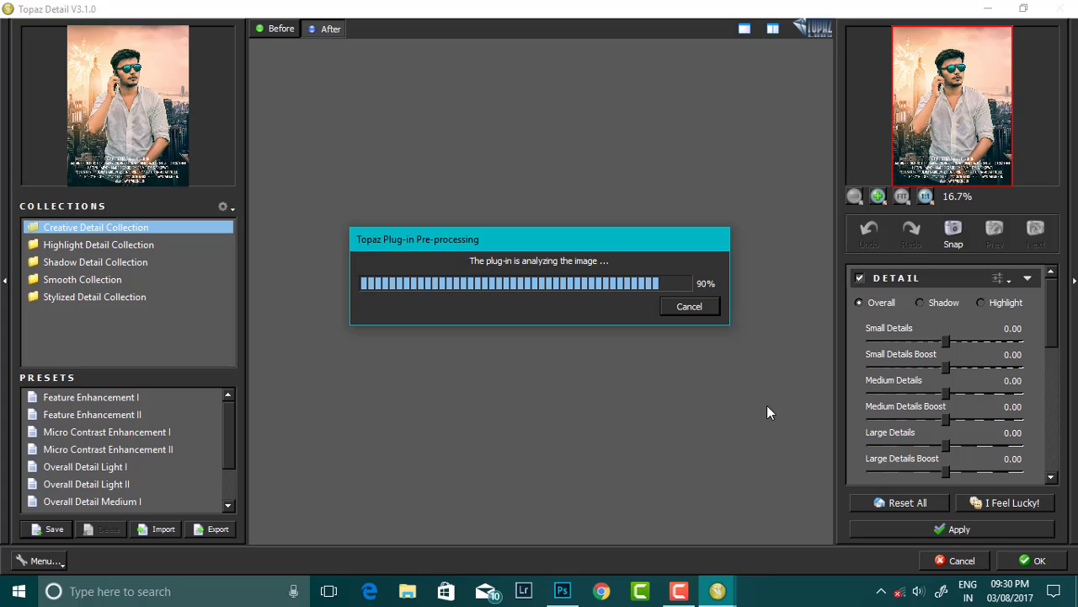
Nudge the Topaz Detail Large Details strength up slightly and apply it to the poster
left_click_drag(947, 444, 946, 470)
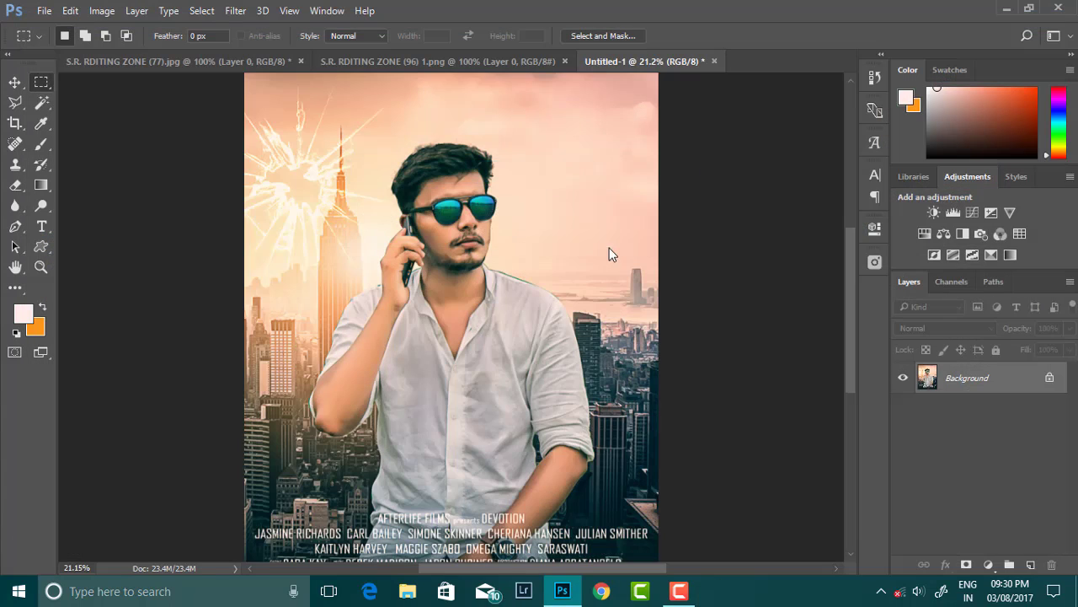
In the Camera Raw Filter, set Tone Curve Highlights +3, Lights +5 and Darks -10
key("ctrl+0")
left_click(235, 10)
left_click(268, 147)
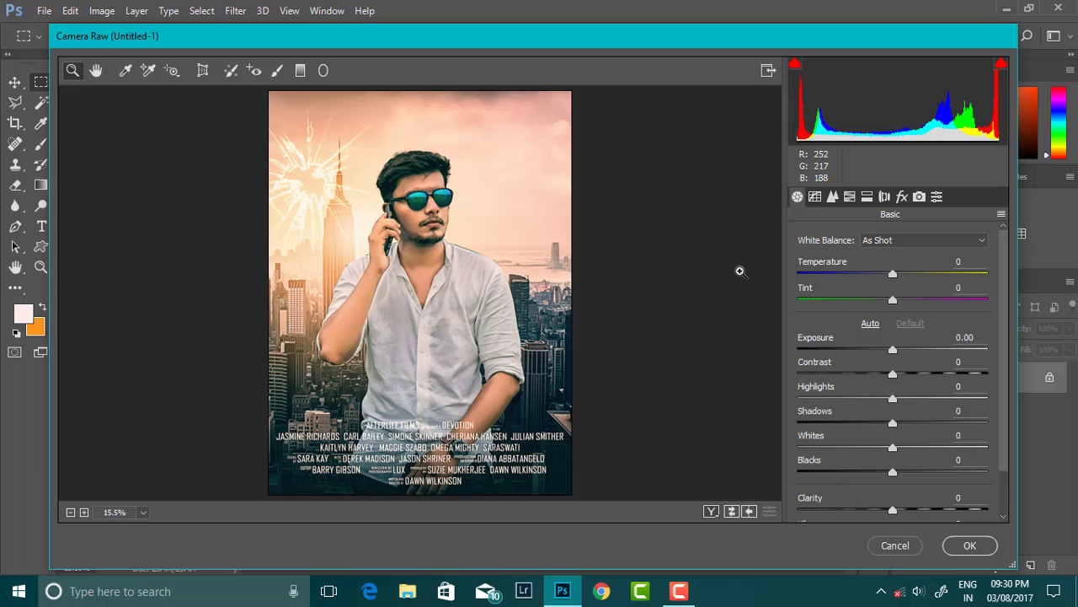
left_click(832, 196)
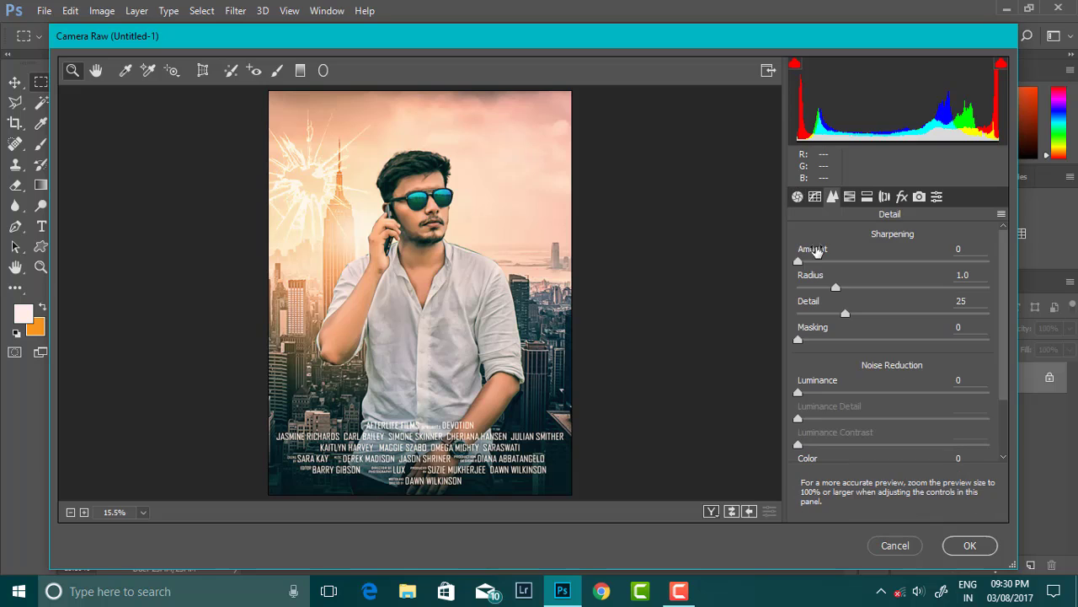
left_click(812, 196)
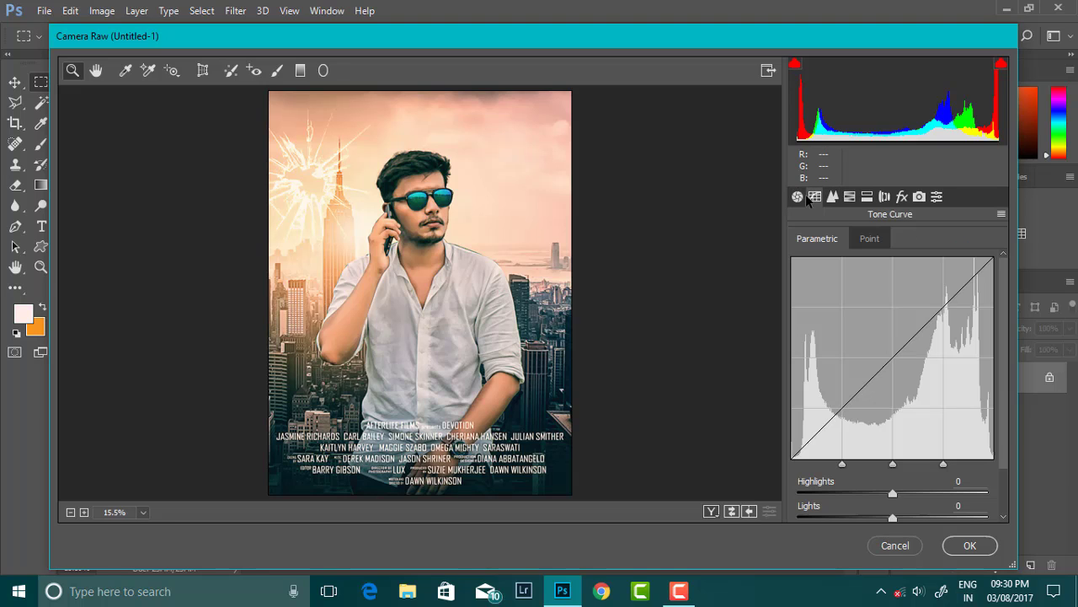
left_click_drag(894, 493, 899, 460)
scroll(895, 472, "down", 2)
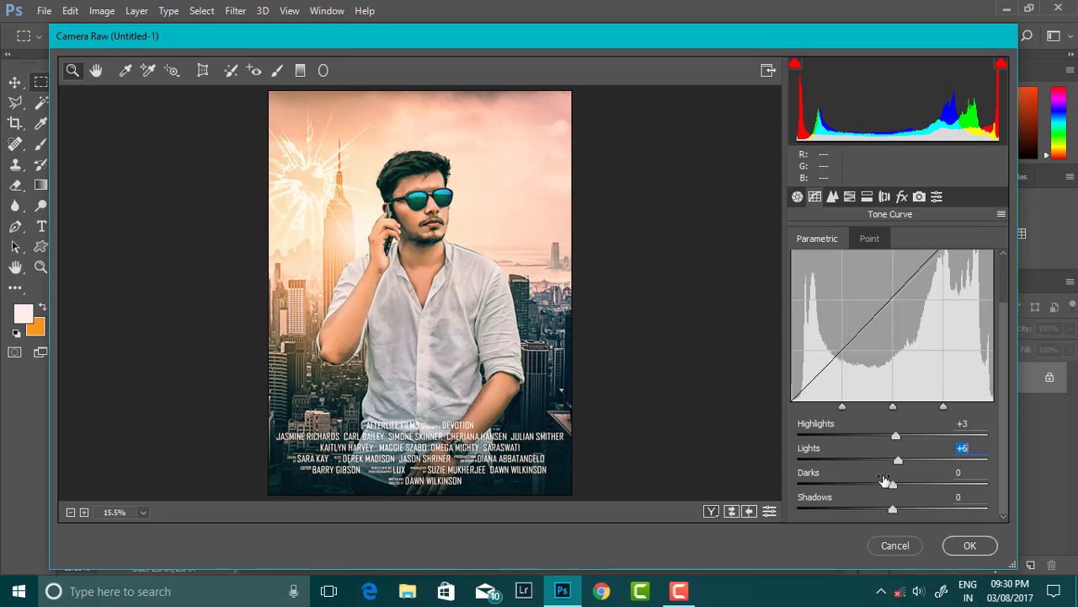
mouse_move(893, 510)
left_mouse_down()
mouse_move(903, 511)
mouse_move(876, 510)
mouse_move(892, 510)
mouse_move(877, 485)
mouse_move(900, 462)
left_mouse_up()
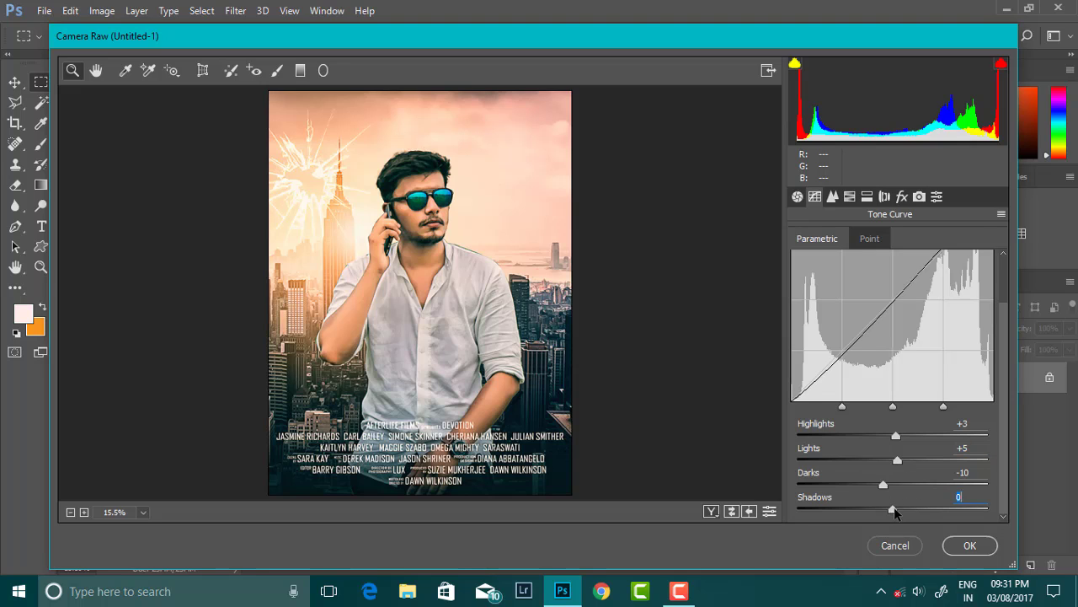
mouse_move(895, 513)
left_mouse_down()
mouse_move(909, 512)
mouse_move(878, 512)
mouse_move(895, 512)
left_mouse_up()
Add a post-crop vignette with Amount -33 to darken the poster edges
left_click(469, 230, "alt")
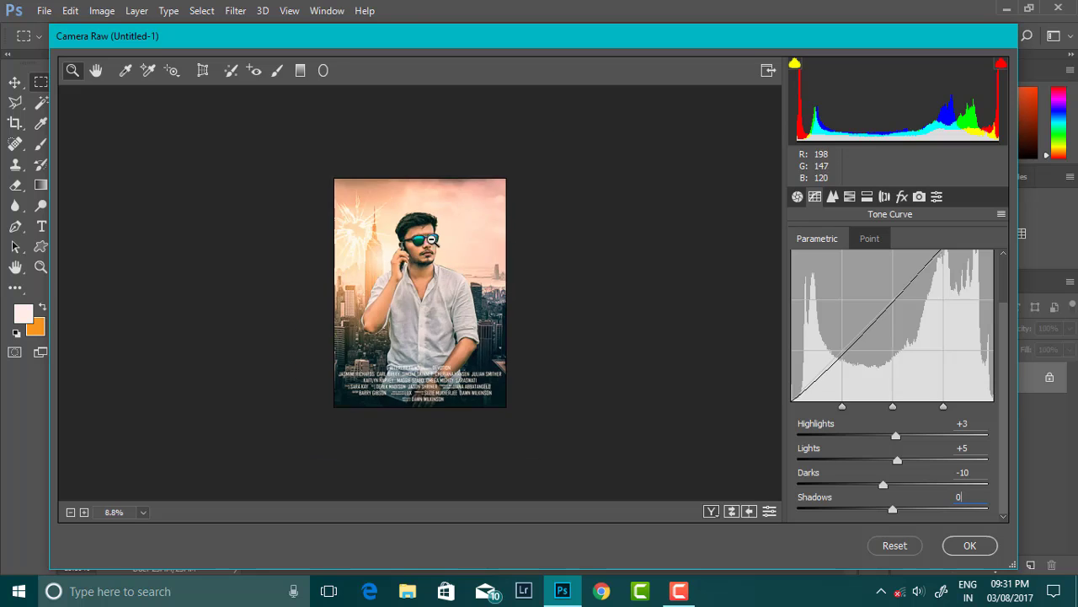
left_click(412, 206)
left_click(902, 196)
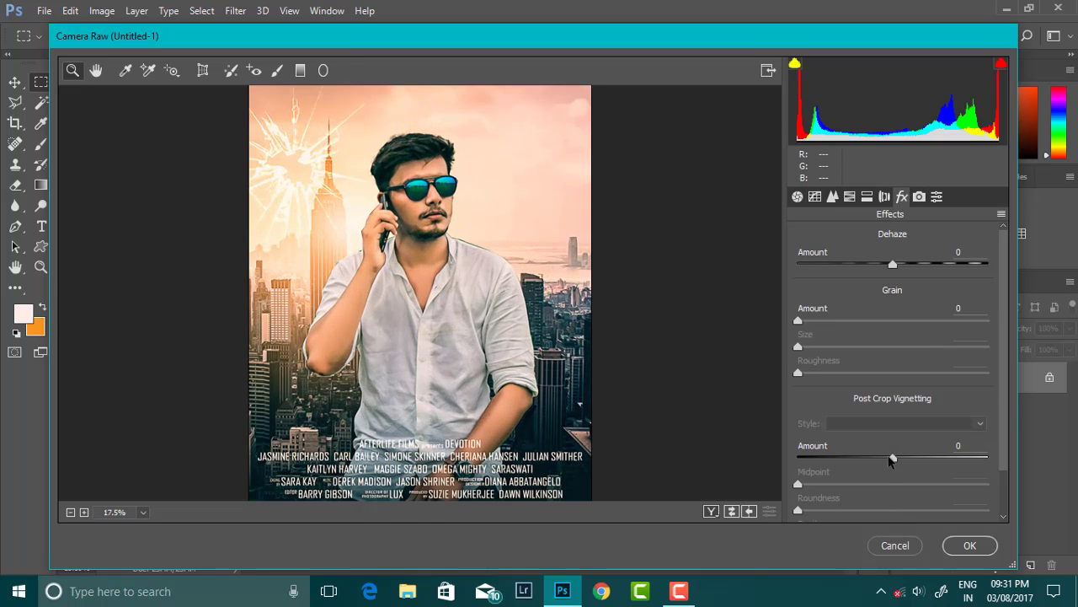
left_click_drag(893, 458, 862, 459)
left_click(595, 379, "alt")
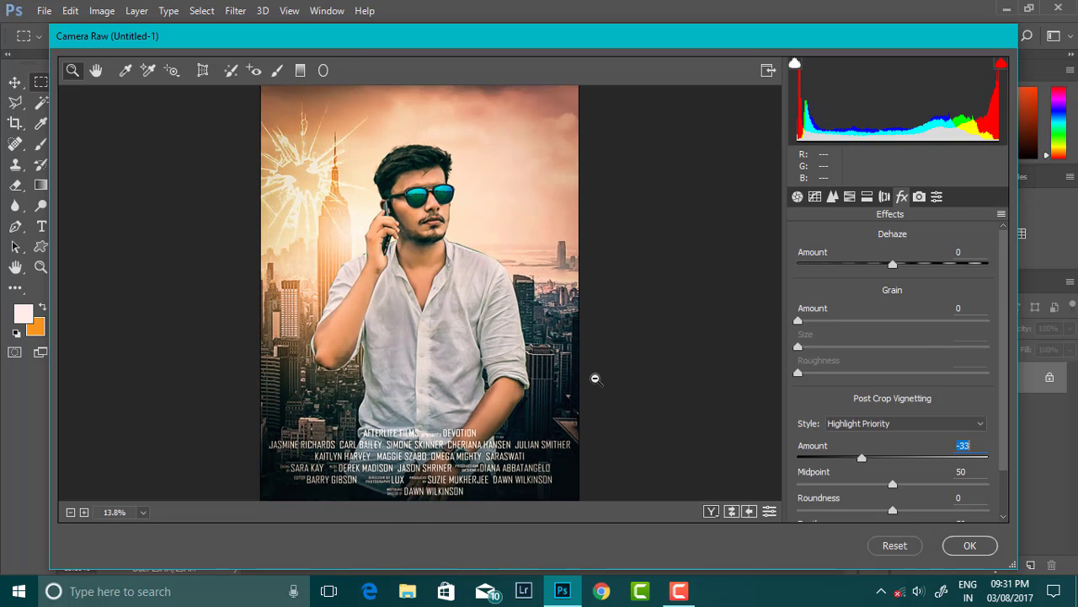
Brighten the oranges in the HSL luminance adjustments
left_click(867, 197)
left_click(915, 263)
mouse_move(898, 346)
left_mouse_down()
mouse_move(912, 348)
mouse_move(909, 320)
left_mouse_up()
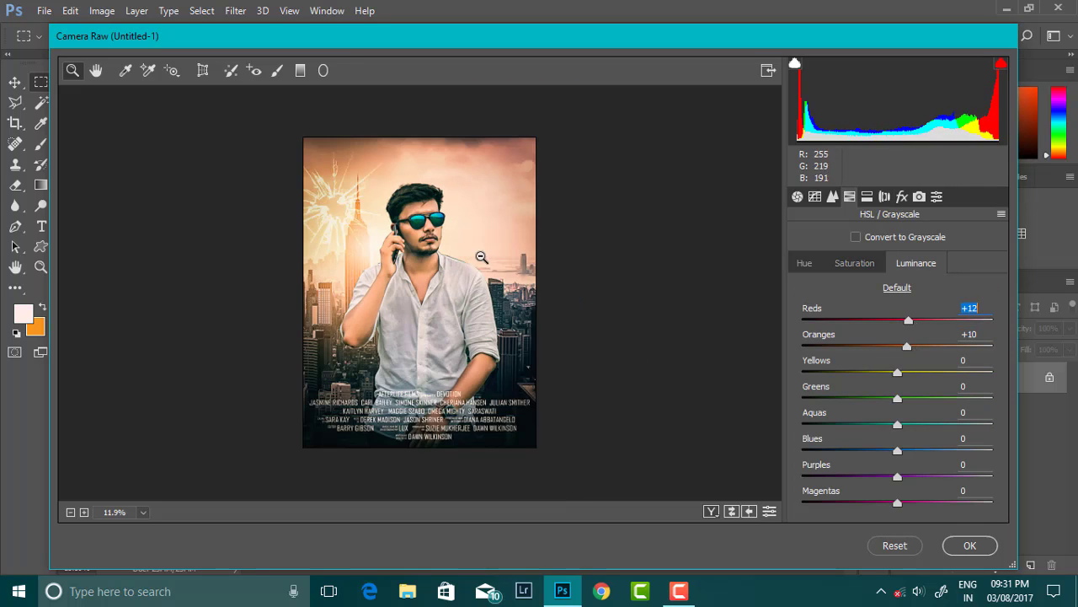
Reset Reds luminance to 0 and raise Yellows luminance to +13
left_click(969, 312)
type("0")
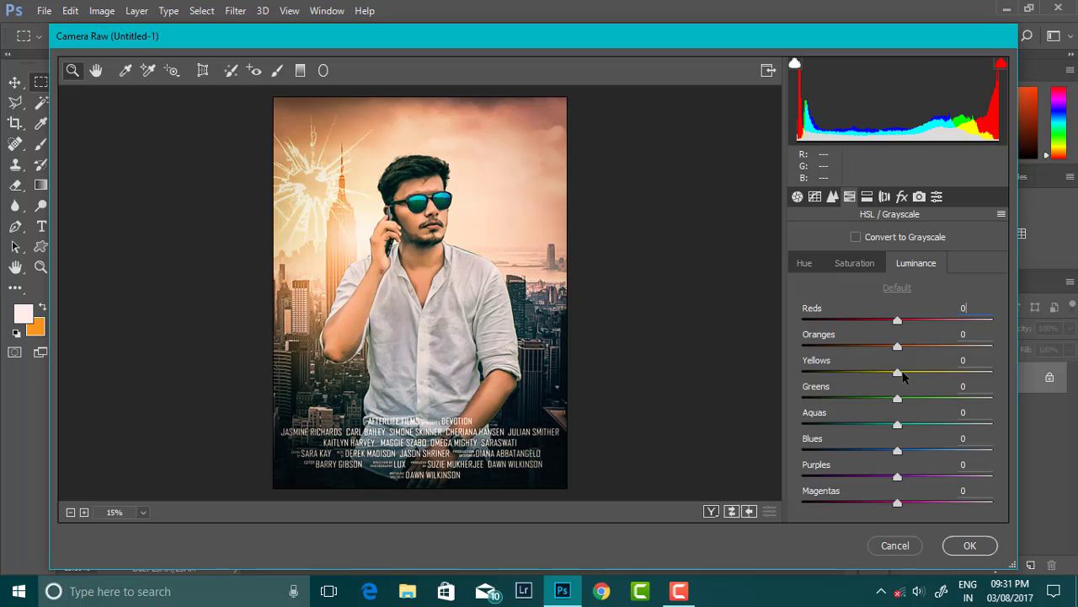
mouse_move(903, 376)
left_mouse_down()
mouse_move(947, 374)
mouse_move(856, 376)
mouse_move(955, 378)
mouse_move(917, 379)
left_mouse_up()
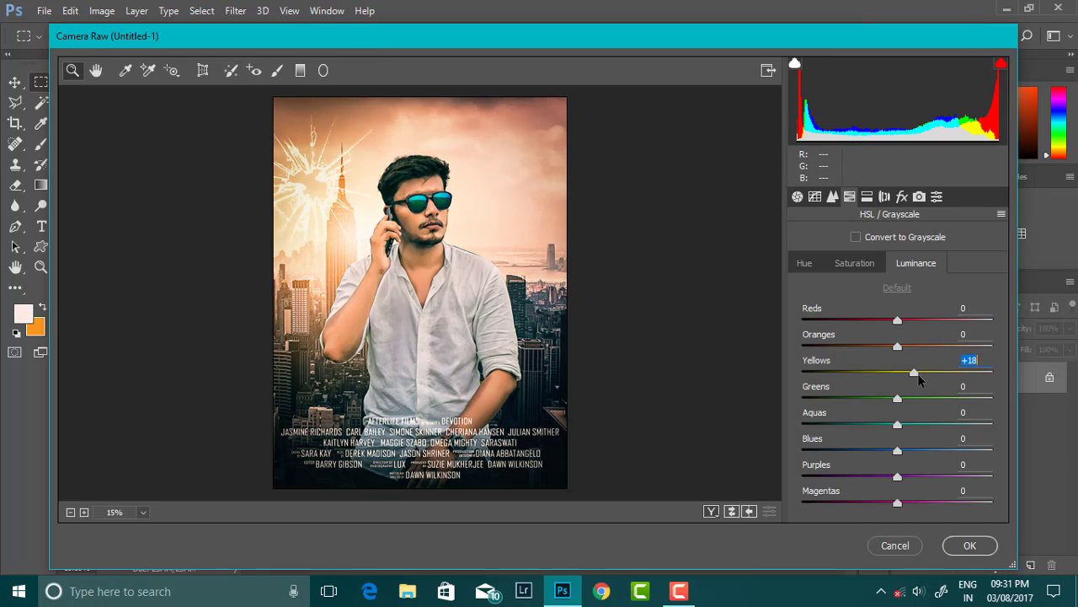
scroll(788, 339, "down", 1)
scroll(788, 339, "up", 2)
scroll(787, 340, "down", 1)
left_click(909, 373)
Set Blues luminance to -69 and Blues saturation to -41
left_click(898, 449)
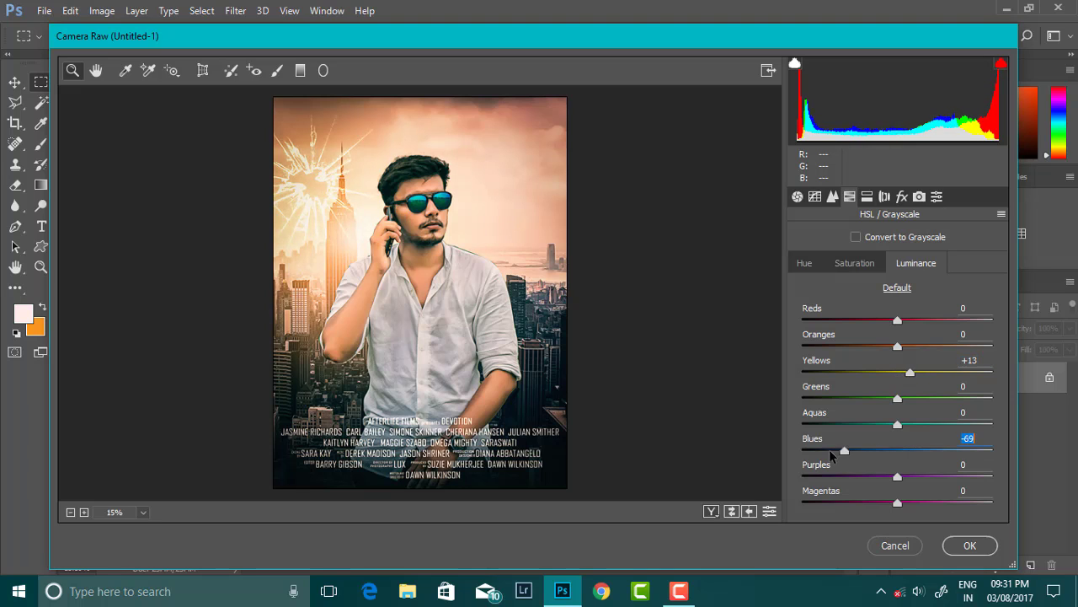
left_click(839, 261)
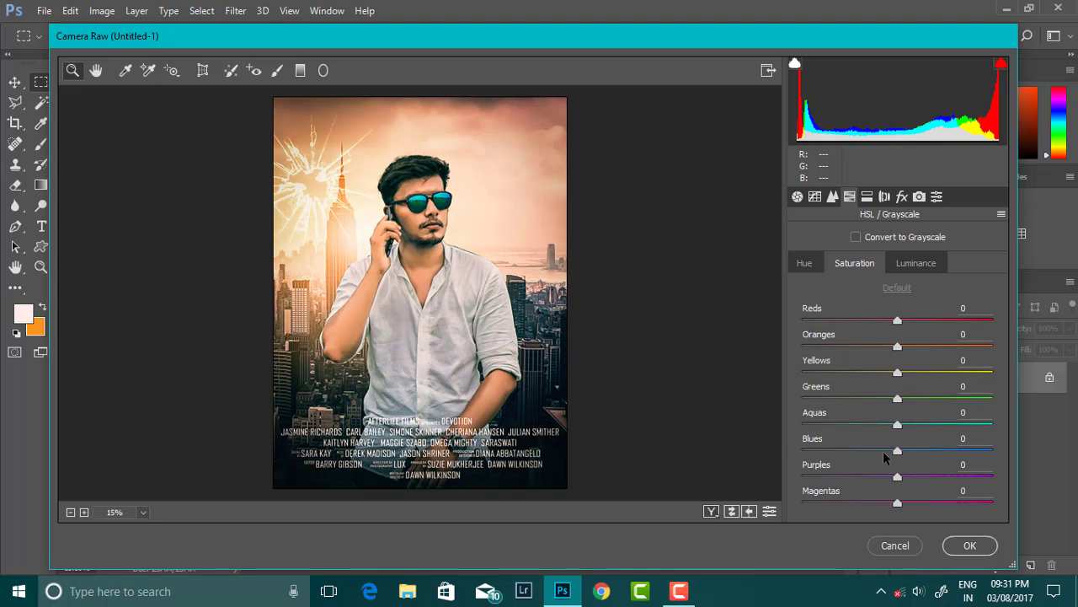
mouse_move(897, 450)
left_mouse_down()
mouse_move(805, 452)
mouse_move(873, 475)
left_mouse_up()
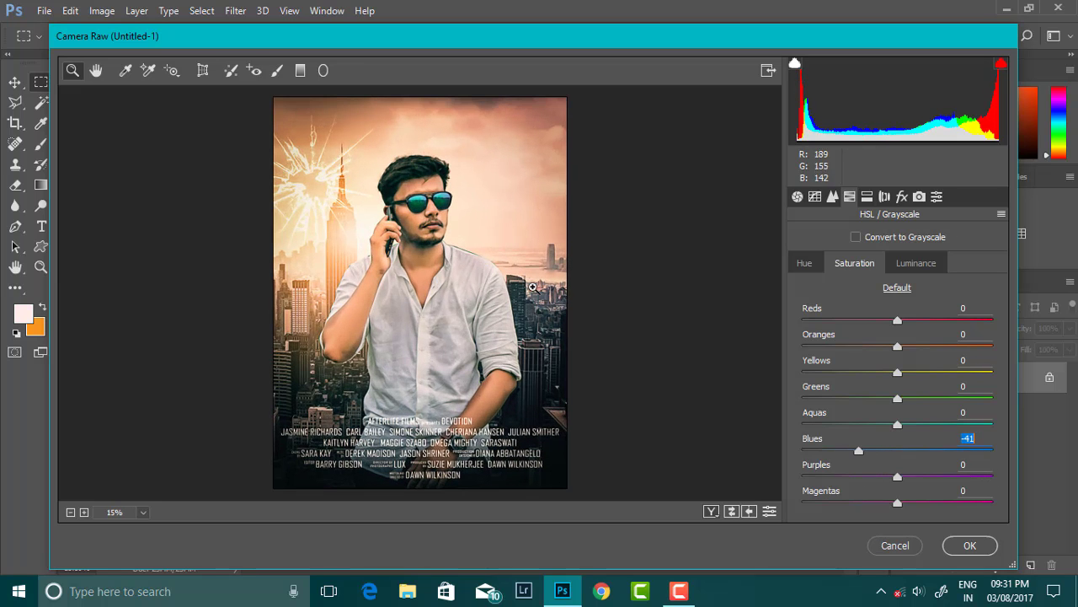
Lower Detail Sharpening Amount to 22 and apply the Camera Raw edits
left_click(866, 196)
left_click(832, 196)
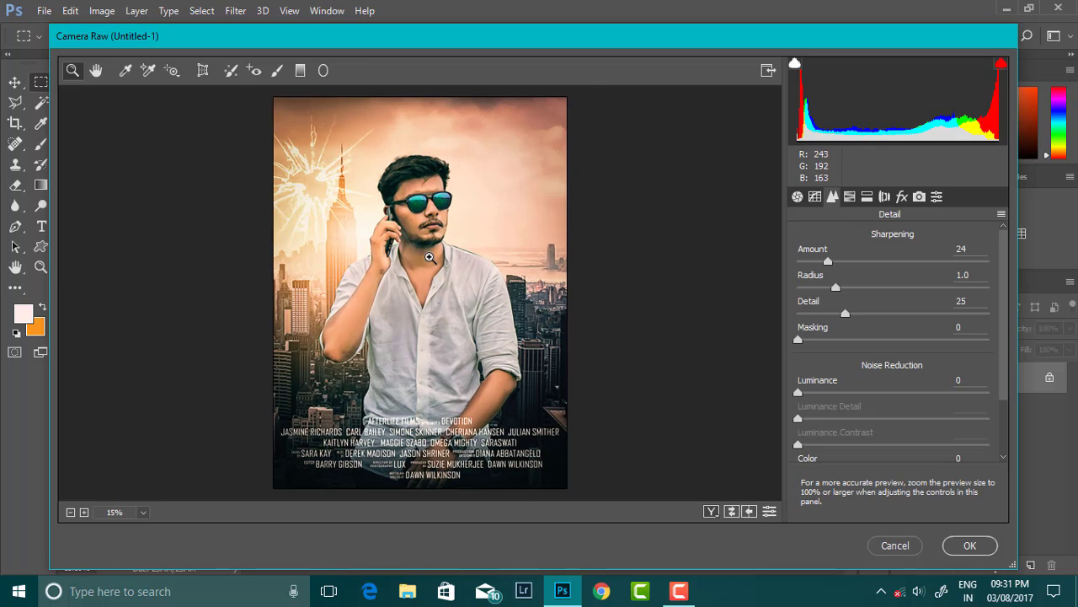
left_click_drag(829, 261, 825, 261)
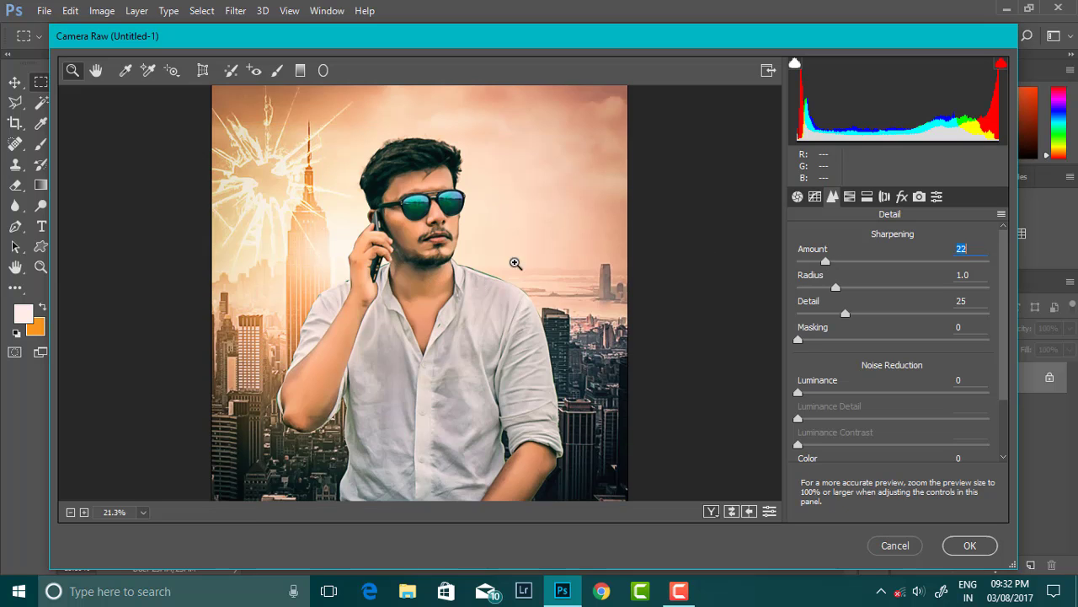
key("ctrl+0")
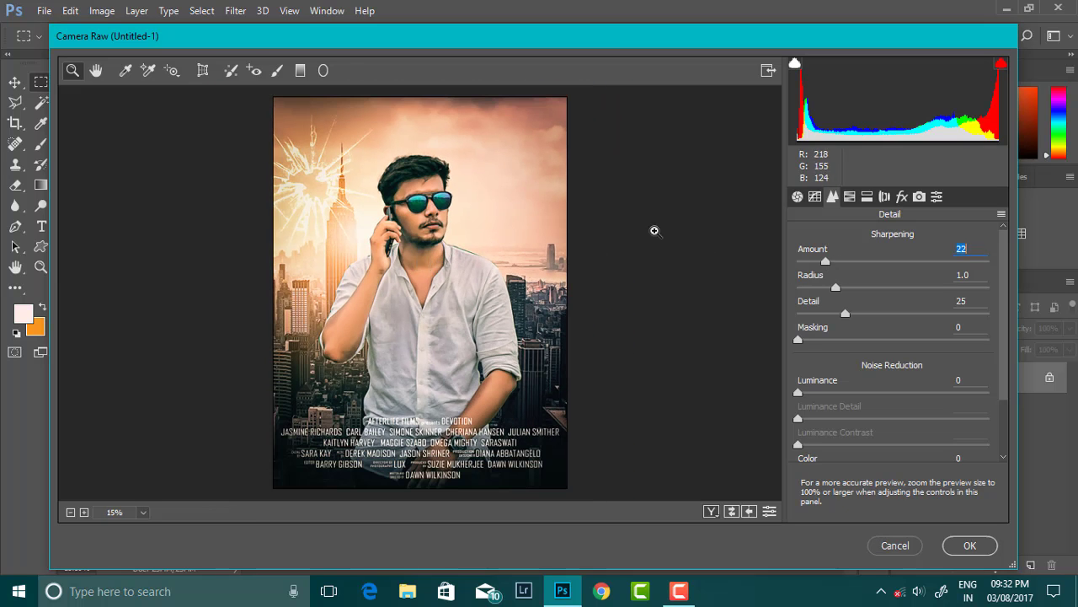
key("Return")
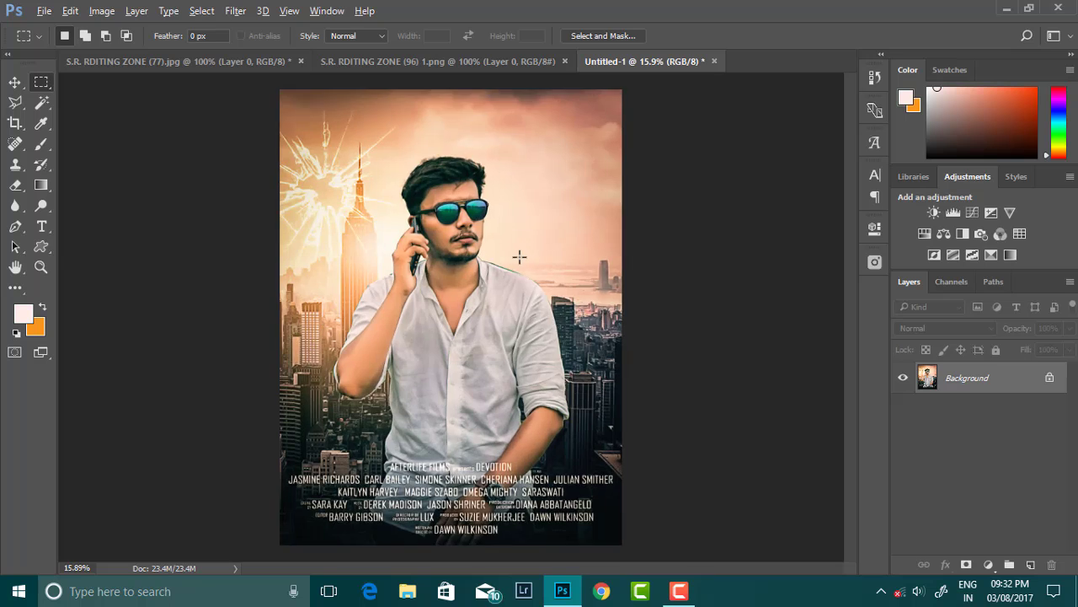
Place the glow image from the ALL PNG lights folder in Screen mode, enlarged near the top
left_click(44, 10)
left_click(120, 303)
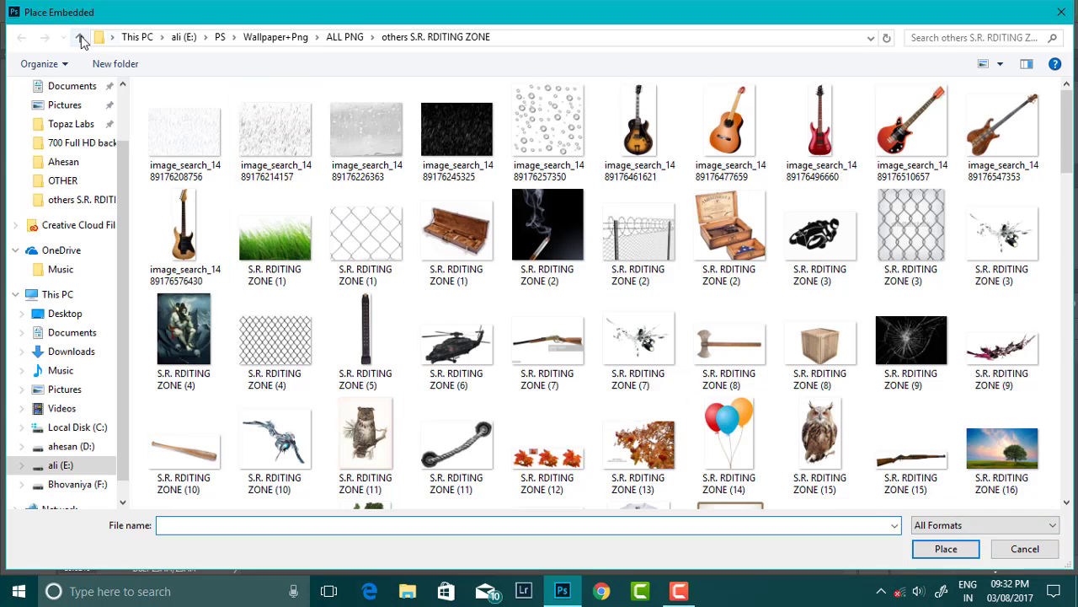
left_click(80, 37)
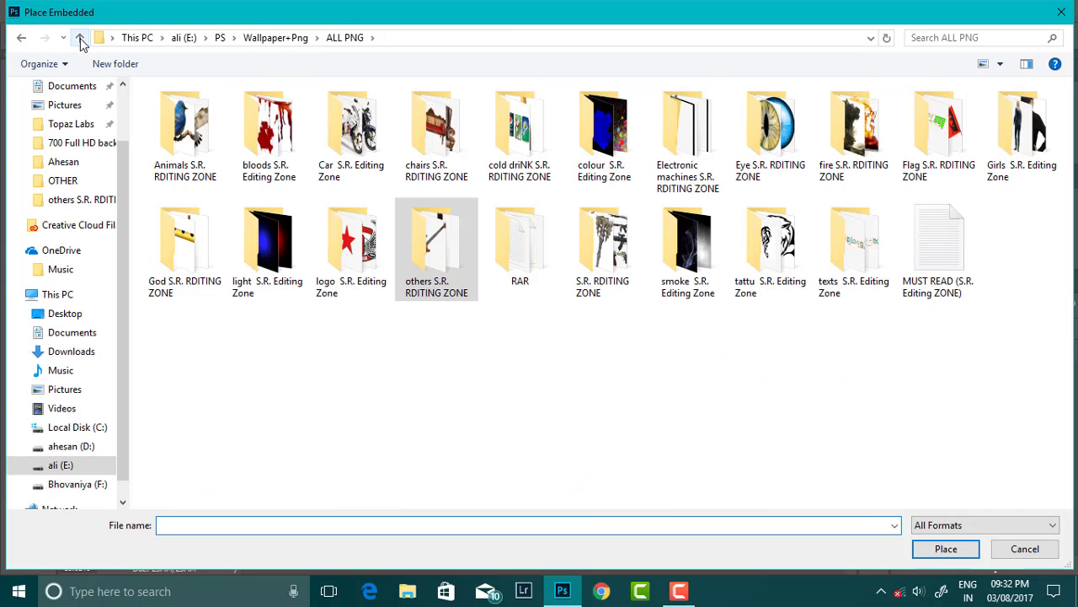
double_click(266, 241)
double_click(778, 242)
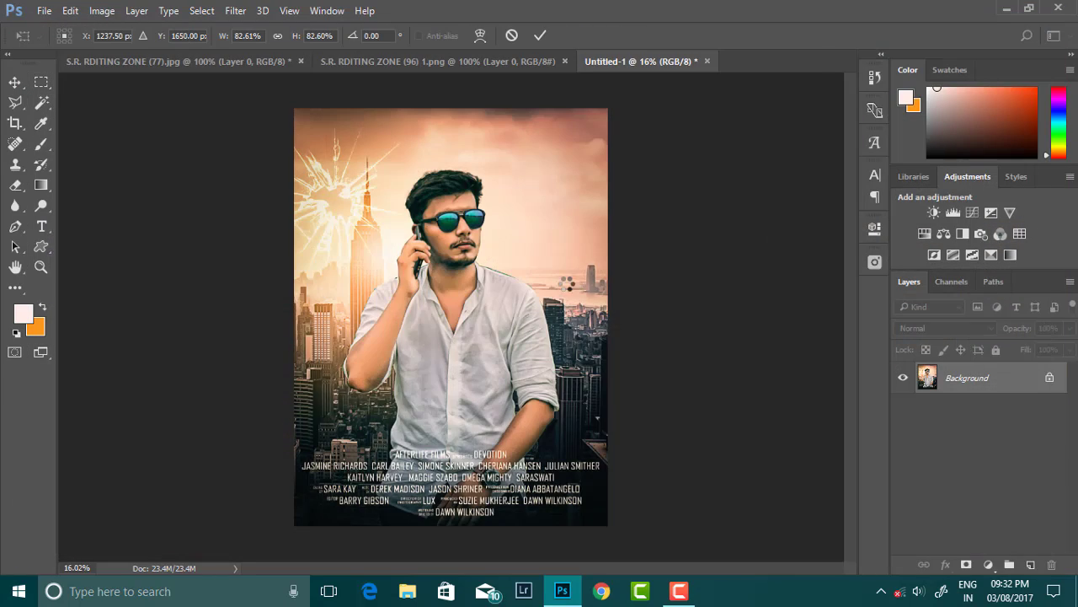
left_click(919, 329)
left_click(907, 116)
left_click_drag(608, 422, 727, 497)
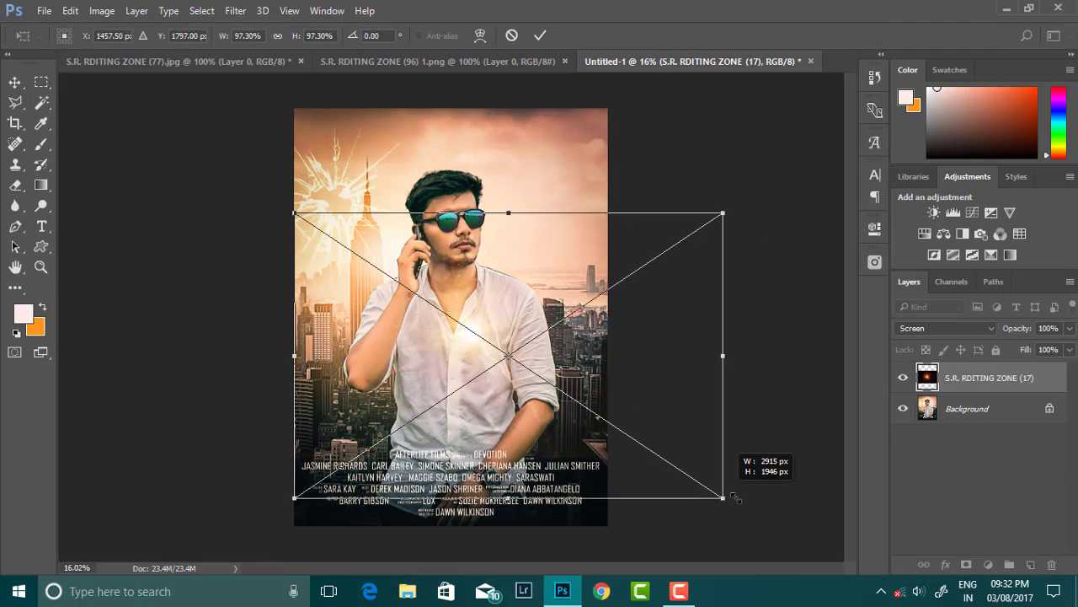
mouse_move(534, 379)
left_mouse_down()
mouse_move(539, 186)
mouse_move(451, 207)
left_mouse_up()
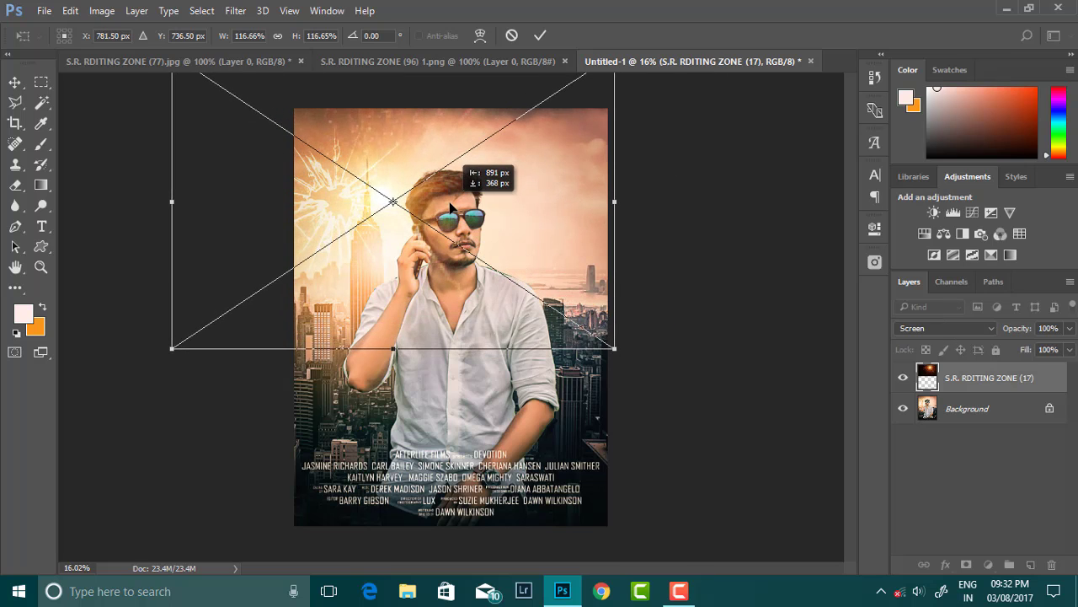
key("Return")
Apply a heavy Gaussian Blur to the glow layer
left_click(235, 10)
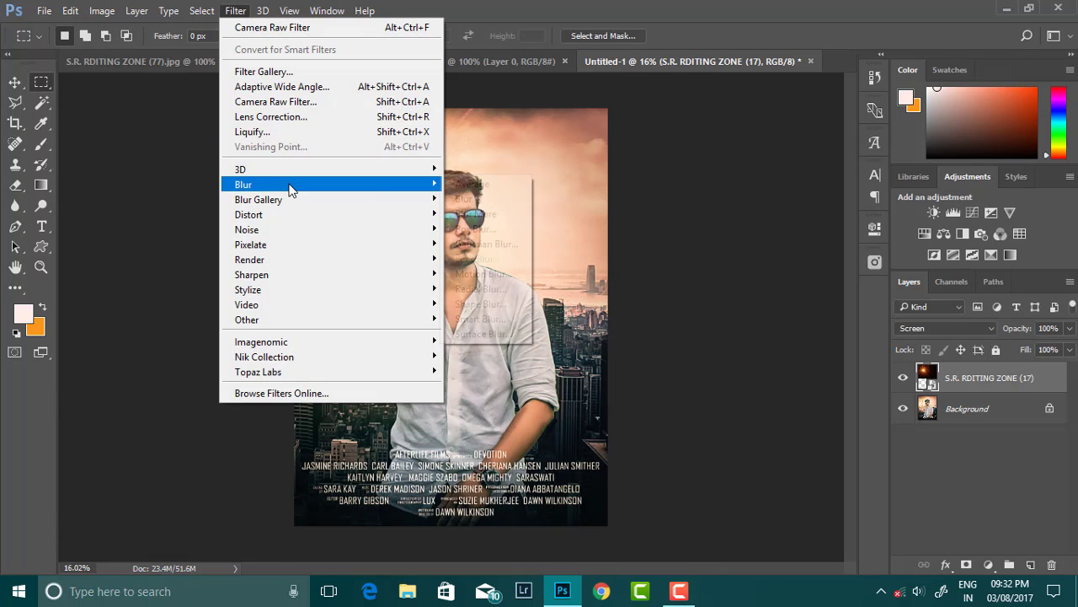
left_click(485, 243)
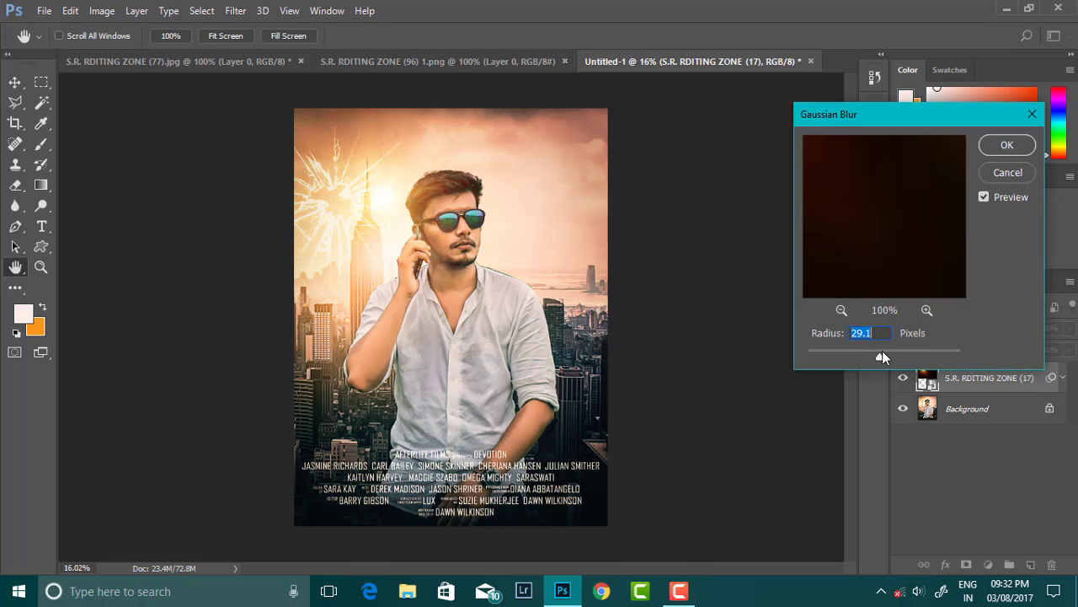
left_click_drag(882, 351, 900, 351)
left_click(1006, 145)
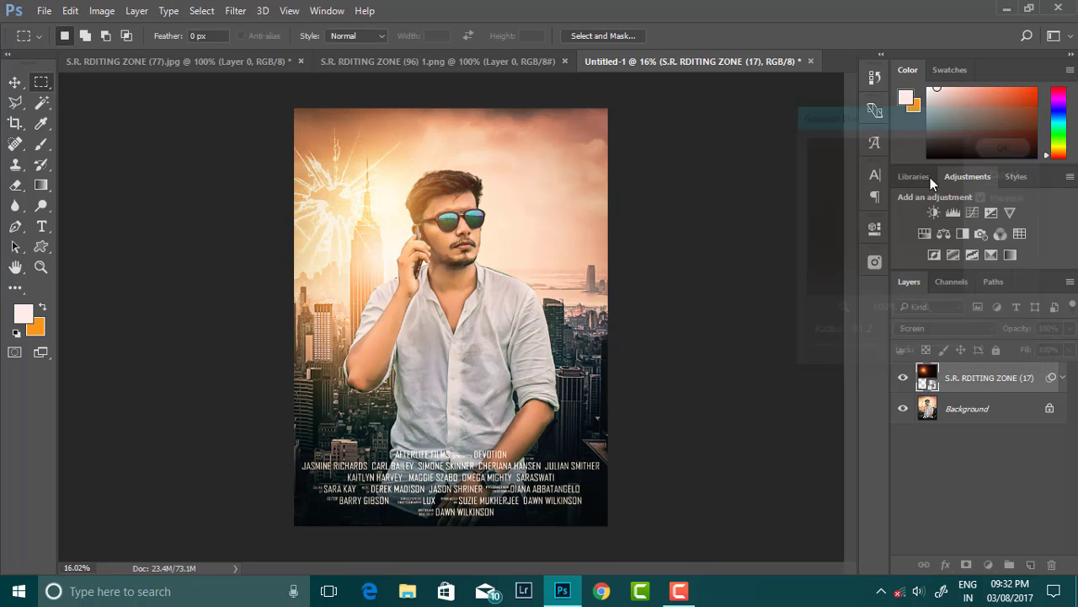
Rescale and move the blurred glow over the skyline near the poster top
left_click(14, 82)
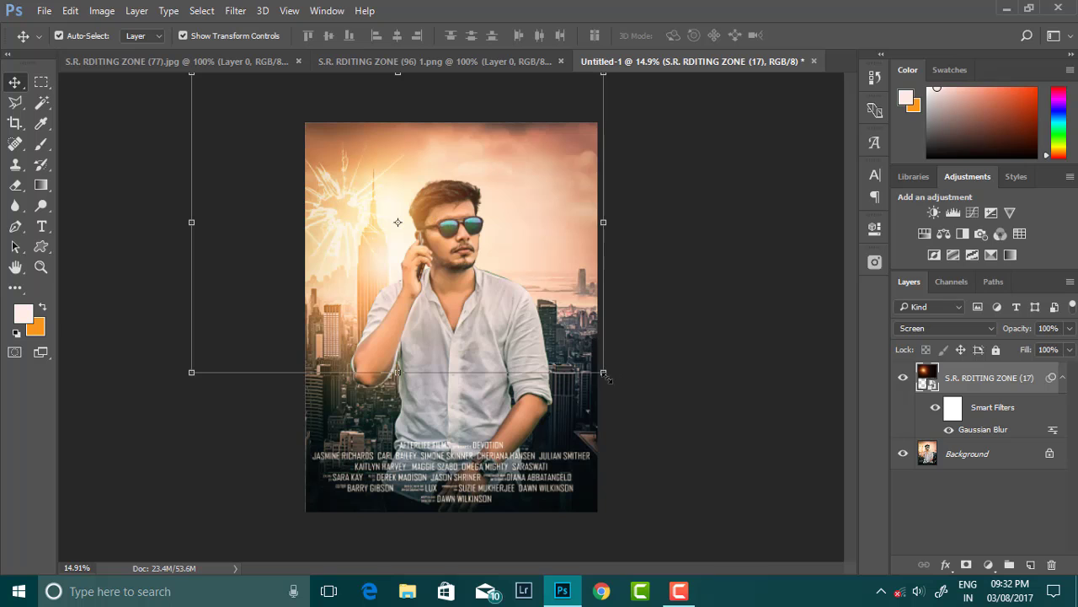
left_click(603, 372)
left_click(570, 244)
mouse_move(602, 353)
left_mouse_down()
mouse_move(428, 229)
mouse_move(551, 192)
mouse_move(631, 300)
mouse_move(794, 361)
left_mouse_up()
mouse_move(652, 290)
left_mouse_down()
mouse_move(594, 258)
mouse_move(583, 228)
left_mouse_up()
mouse_move(620, 268)
left_mouse_down()
mouse_move(469, 268)
mouse_move(482, 278)
left_mouse_up()
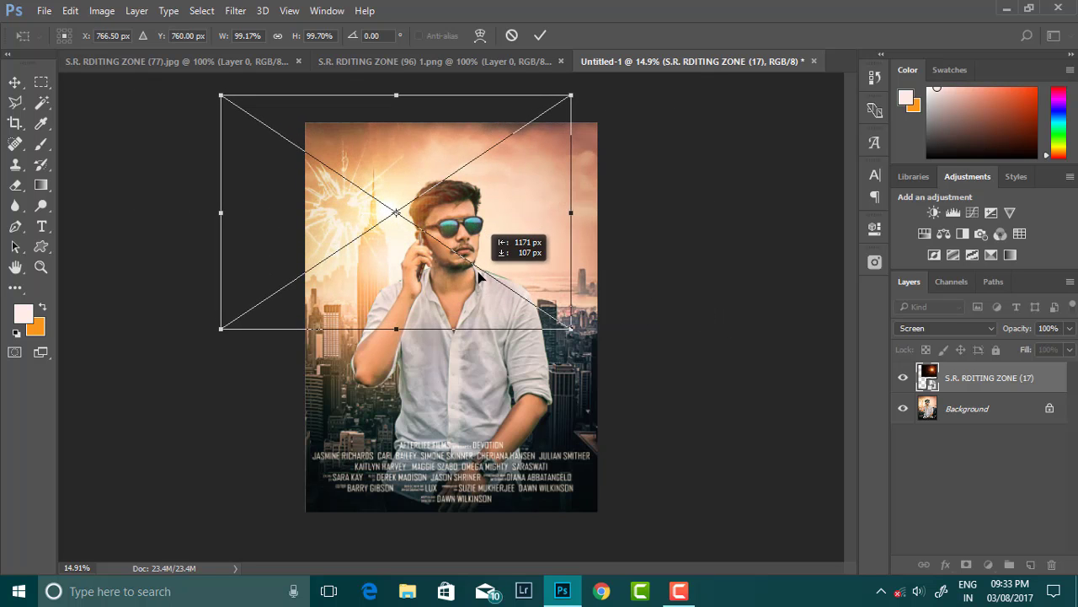
left_click_drag(439, 179, 440, 159)
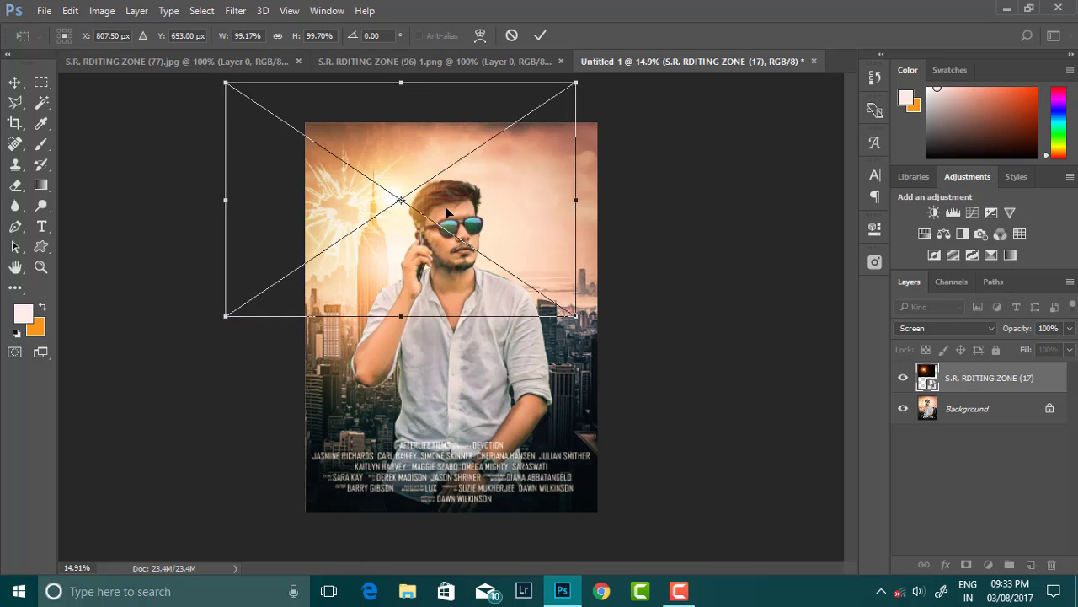
left_click(540, 36)
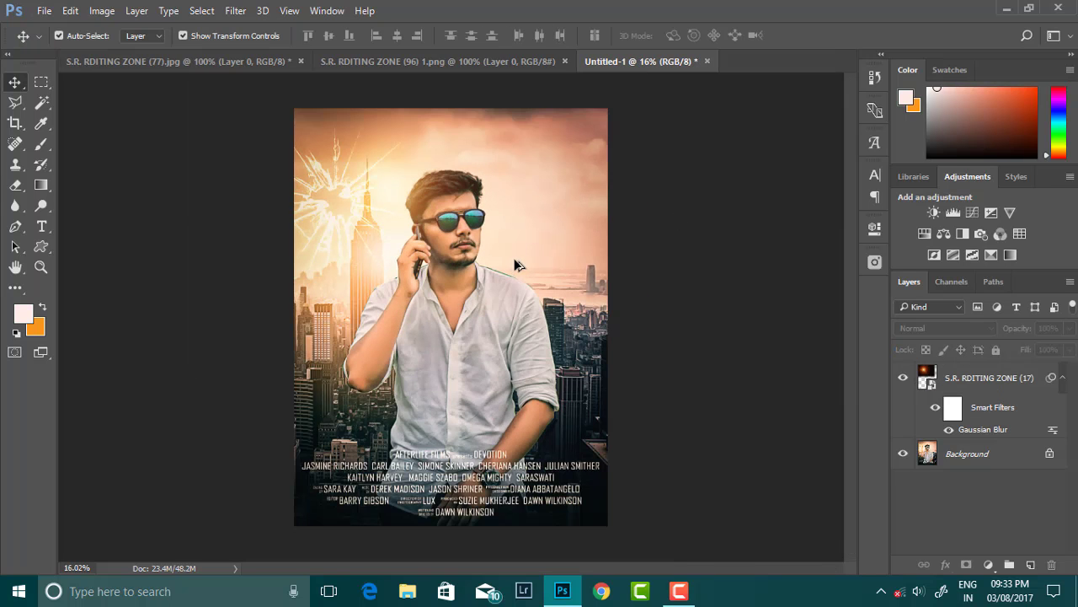
Lower the light-burst layer's opacity to 66%
scroll(795, 304, "down", 1)
left_click(992, 372)
left_click(1069, 327)
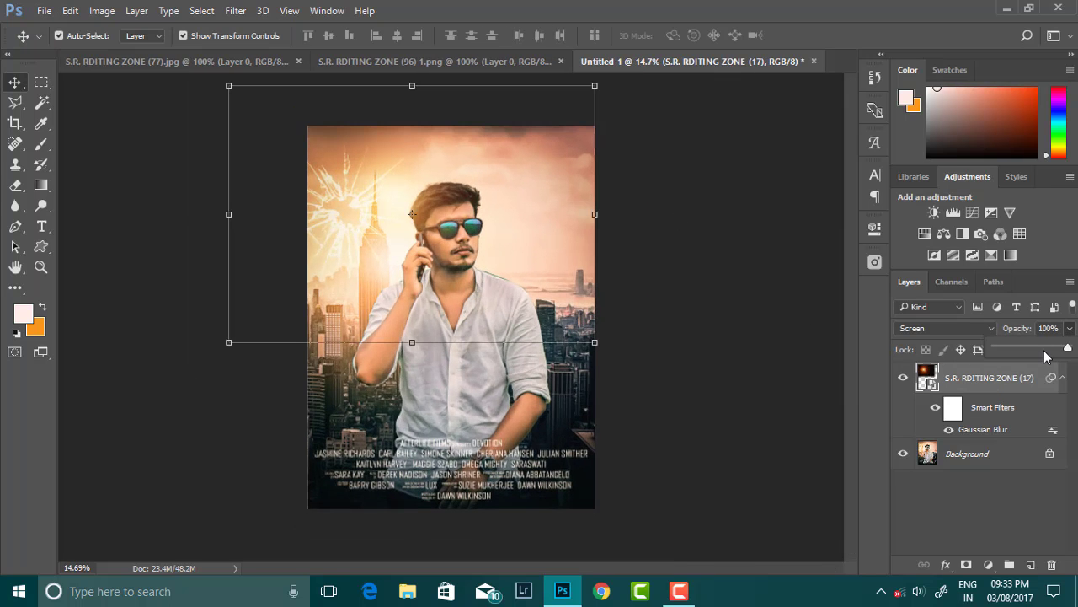
left_click_drag(1068, 349, 1045, 350)
Apply Levels to the light-burst layer with the black input at 3, then fit the poster on screen
left_click(102, 10)
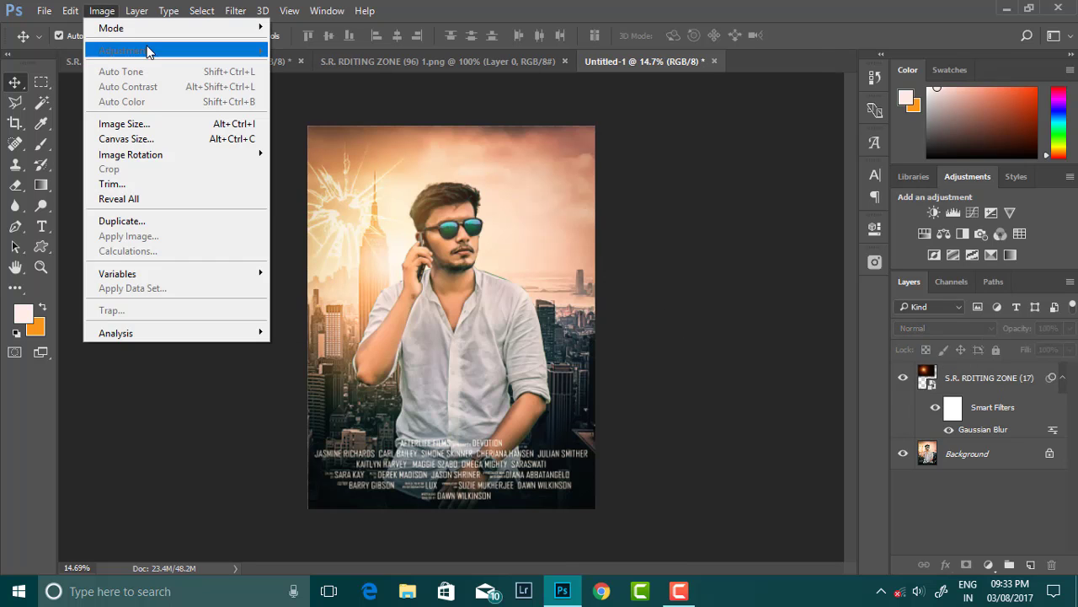
left_click(291, 65)
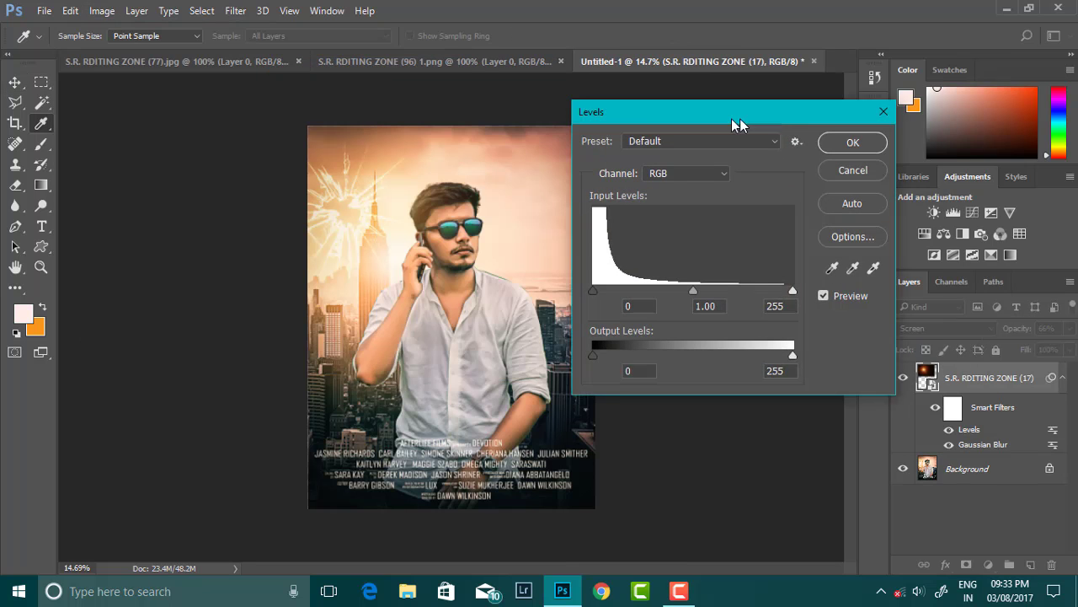
left_click_drag(732, 110, 784, 110)
left_click_drag(644, 288, 652, 285)
left_click(903, 139)
key("v")
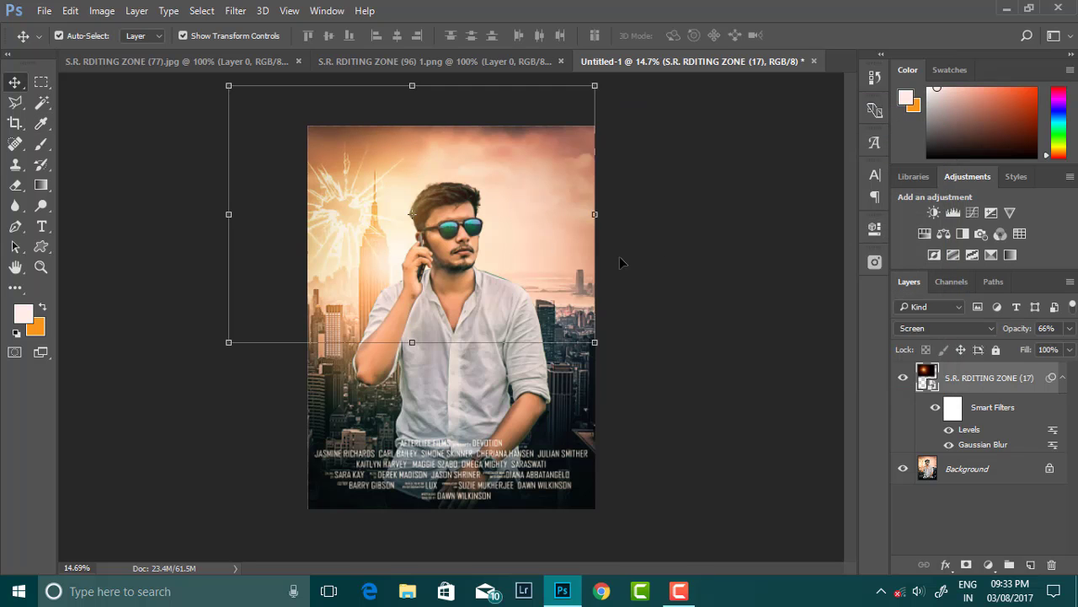
key("ctrl+0")
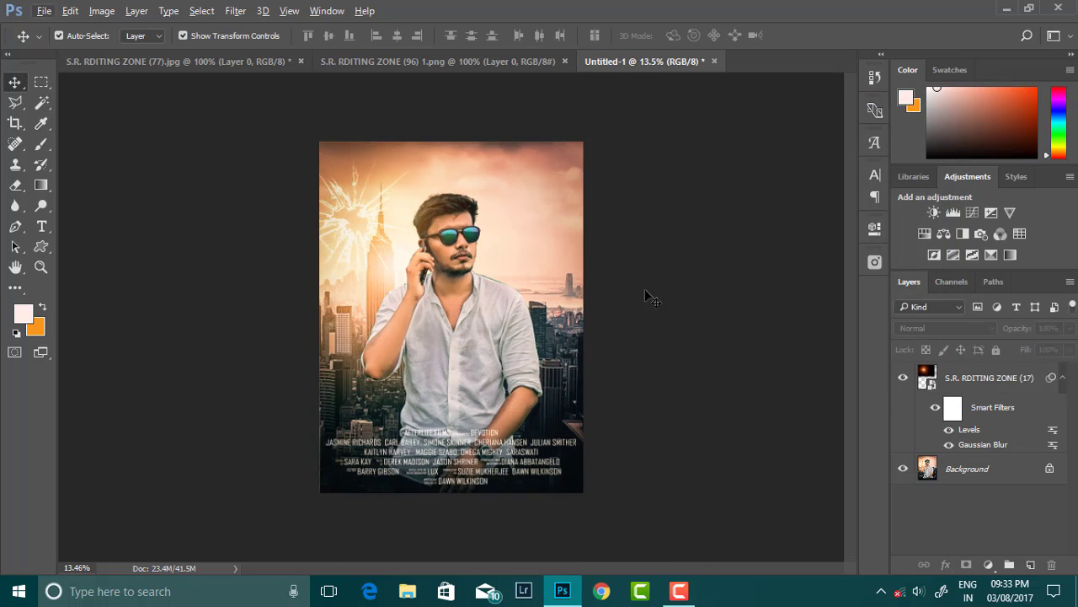
Shift the light-burst layer slightly lower, then deselect it
left_click(383, 198)
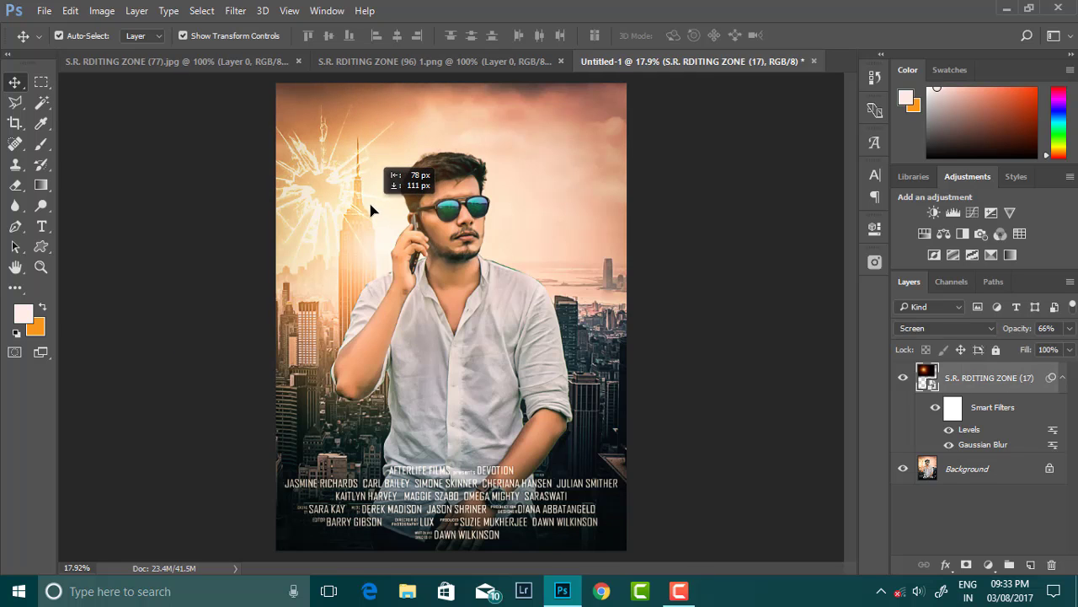
left_click_drag(383, 198, 385, 218)
left_click(711, 308)
scroll(710, 309, "down", 2)
scroll(449, 221, "down", 1)
scroll(405, 196, "up", 2)
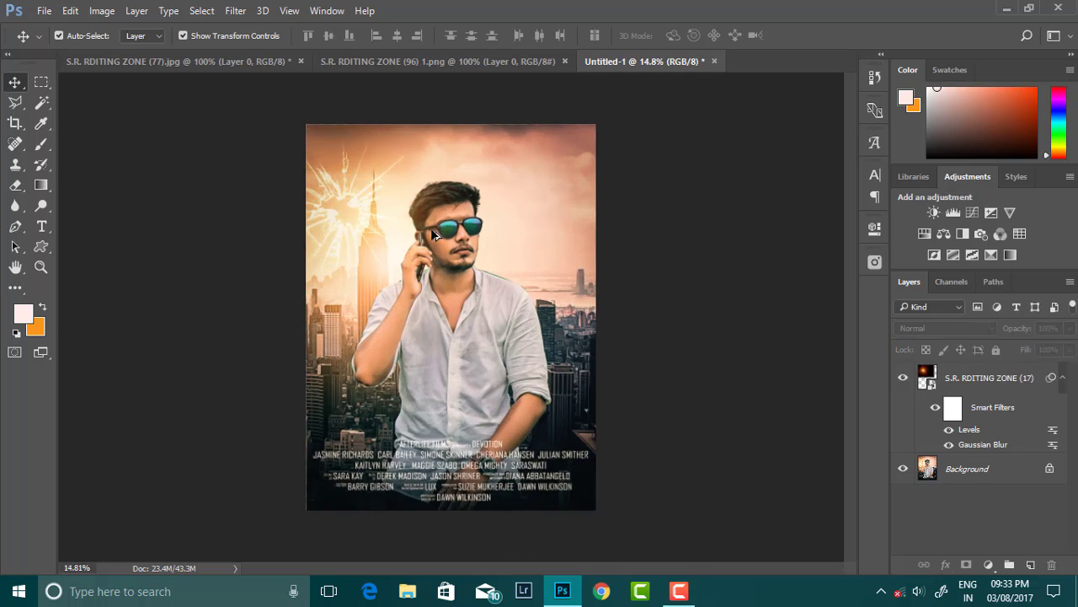
scroll(405, 195, "up", 1)
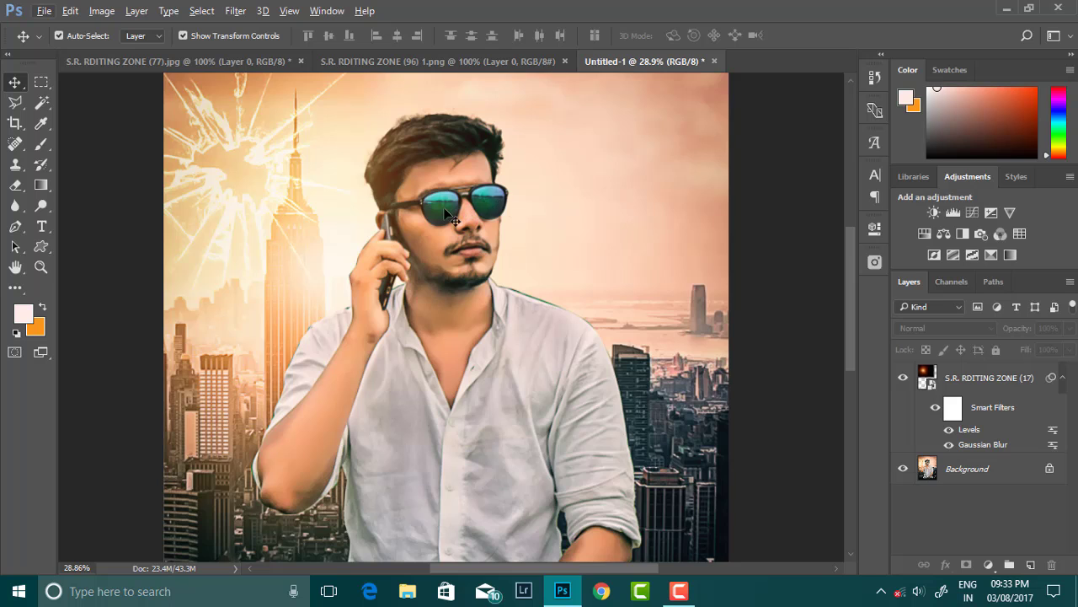
scroll(464, 214, "up", 1)
Lasso-select the forehead just above the sunglasses
left_click(15, 123)
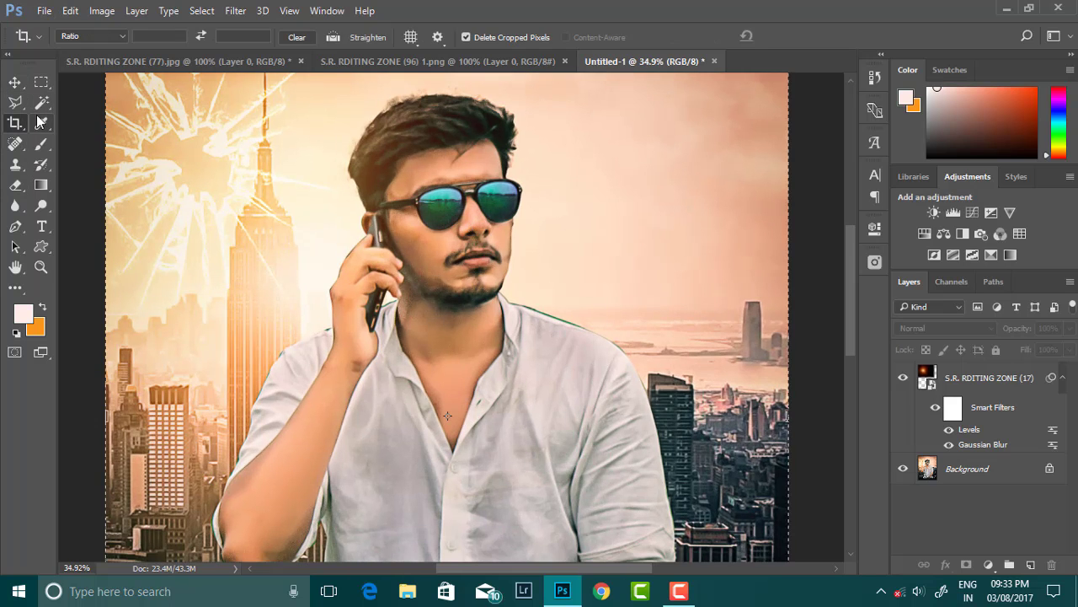
right_click(15, 102)
left_click(67, 101)
scroll(341, 165, "up", 1)
left_click_drag(395, 213, 457, 166)
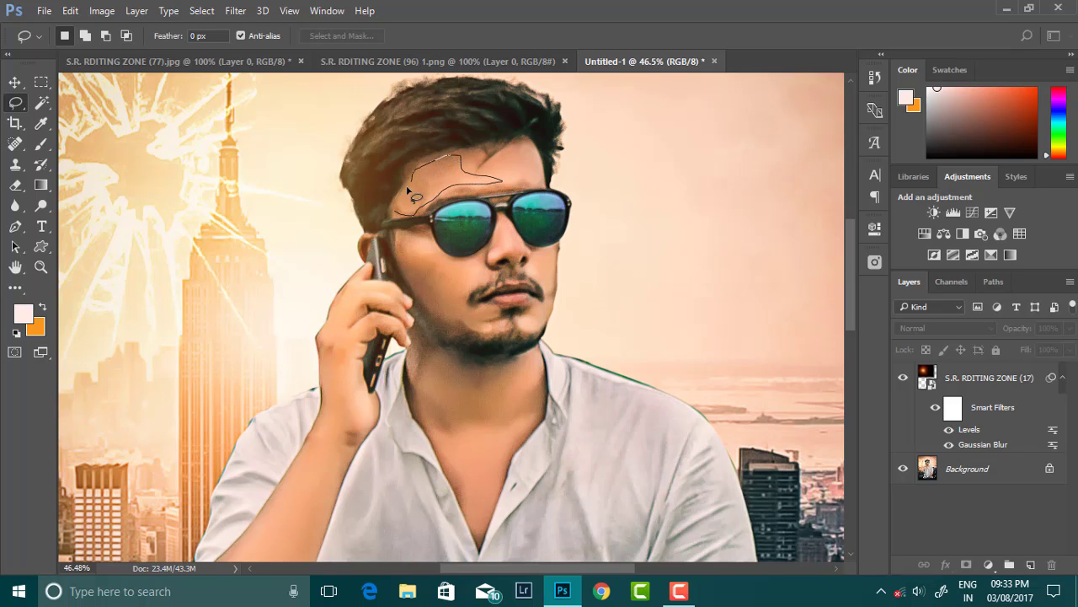
left_click_drag(457, 166, 401, 217)
Run Imagenomic Portraiture on the Background layer's forehead selection and clear the selection
left_click(235, 10)
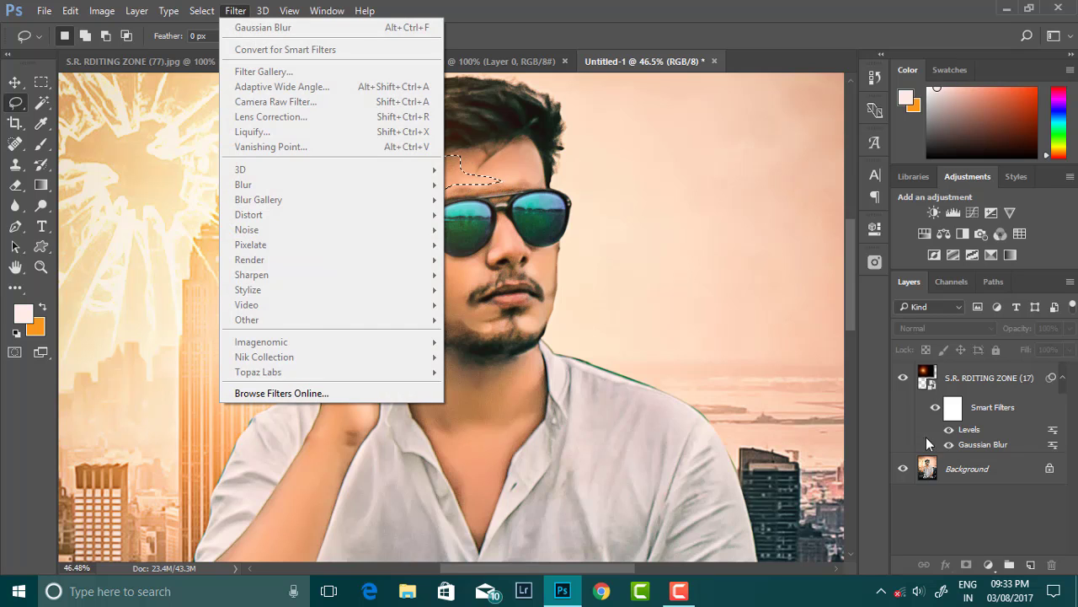
left_click(967, 468)
left_click(235, 10)
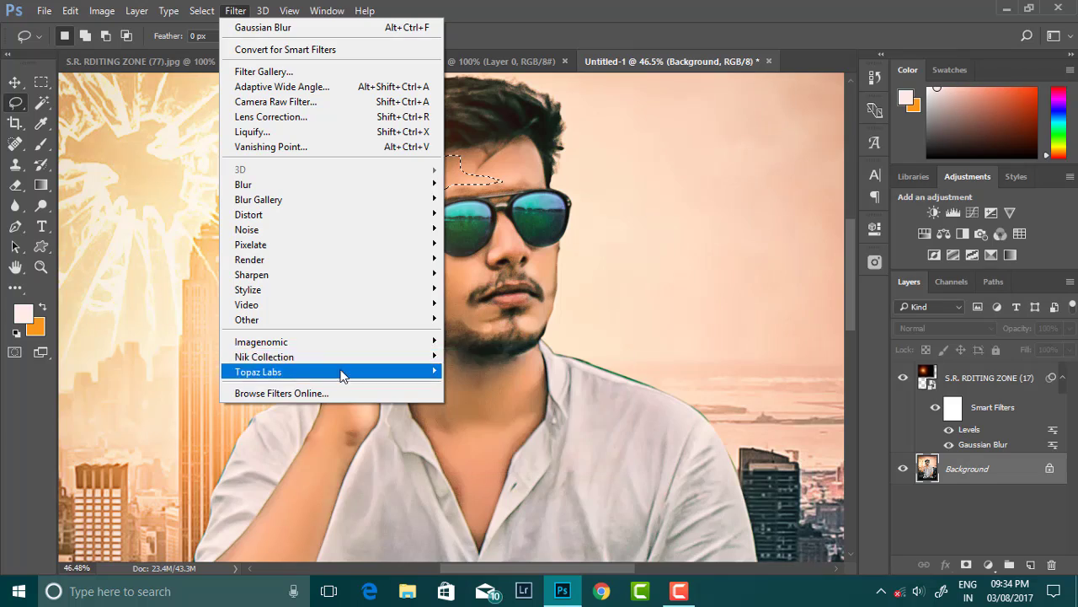
left_click(470, 354)
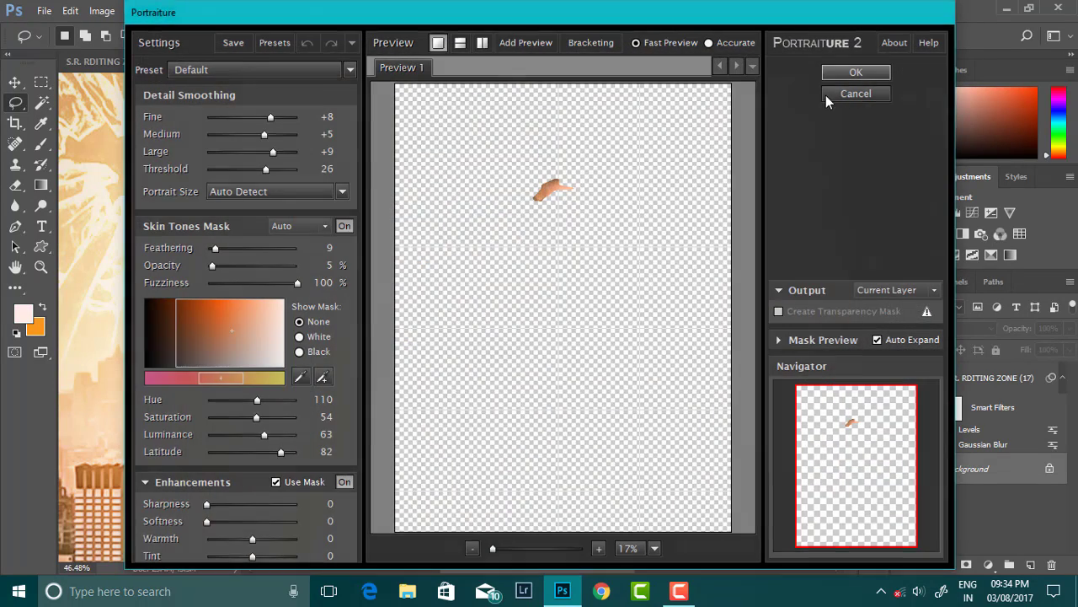
left_click(852, 73)
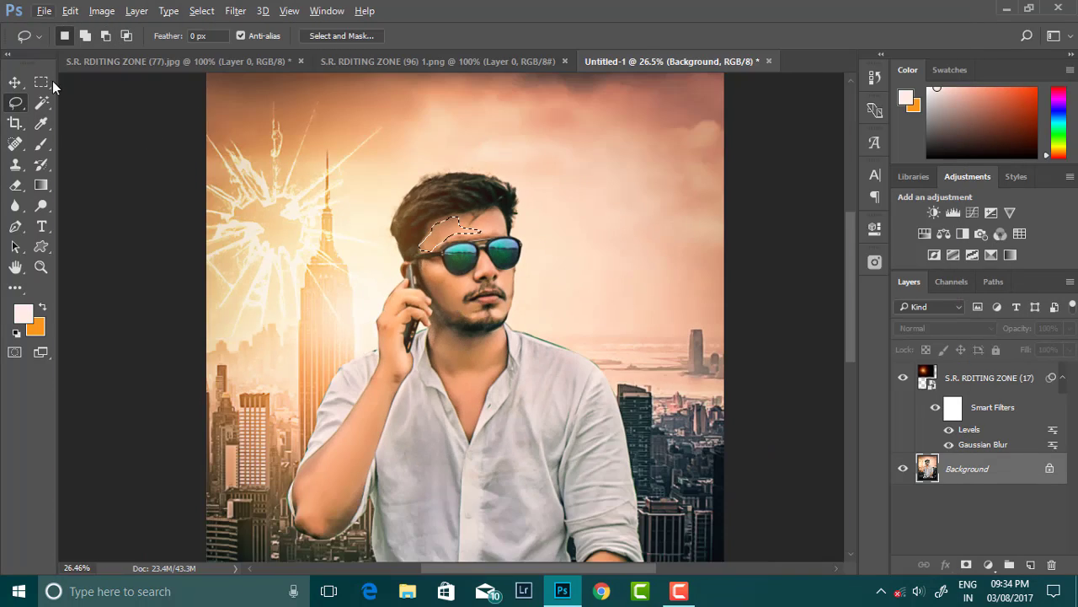
left_click(41, 81)
left_click(354, 250)
key("ctrl+0")
Choose the Smudge tool with a soft 36 px brush preset
scroll(451, 215, "up", 2)
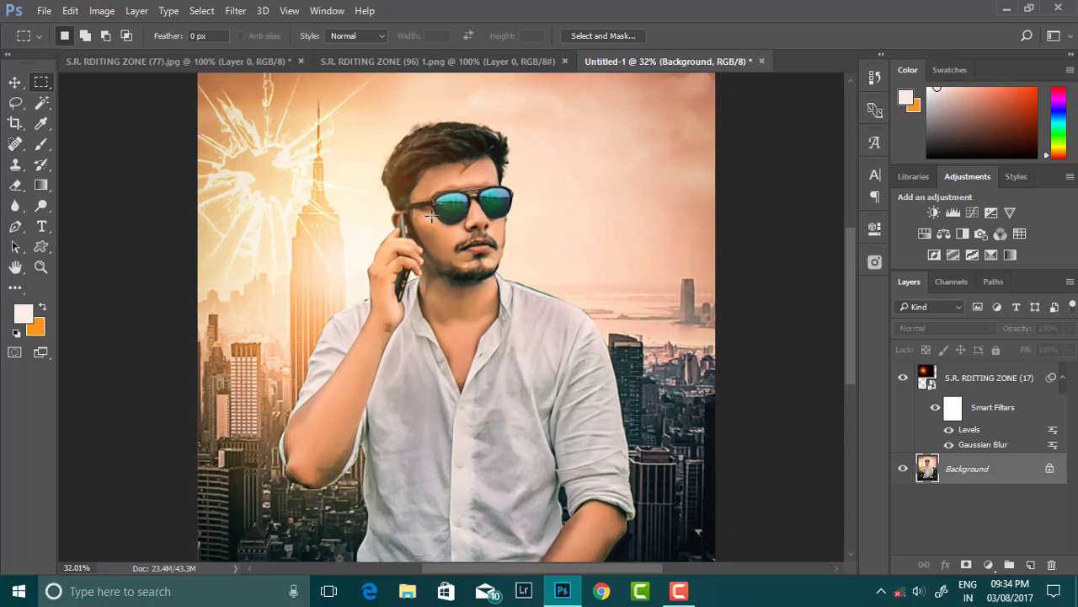
scroll(435, 226, "up", 2)
scroll(303, 221, "up", 2)
left_click(15, 287)
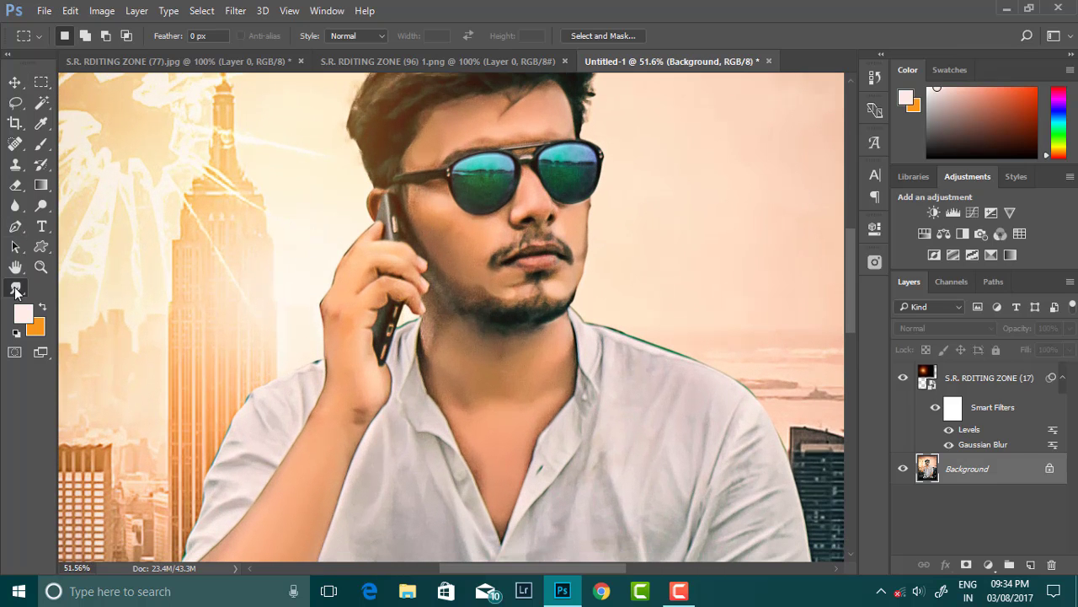
right_click(438, 218)
left_click_drag(731, 379, 731, 548)
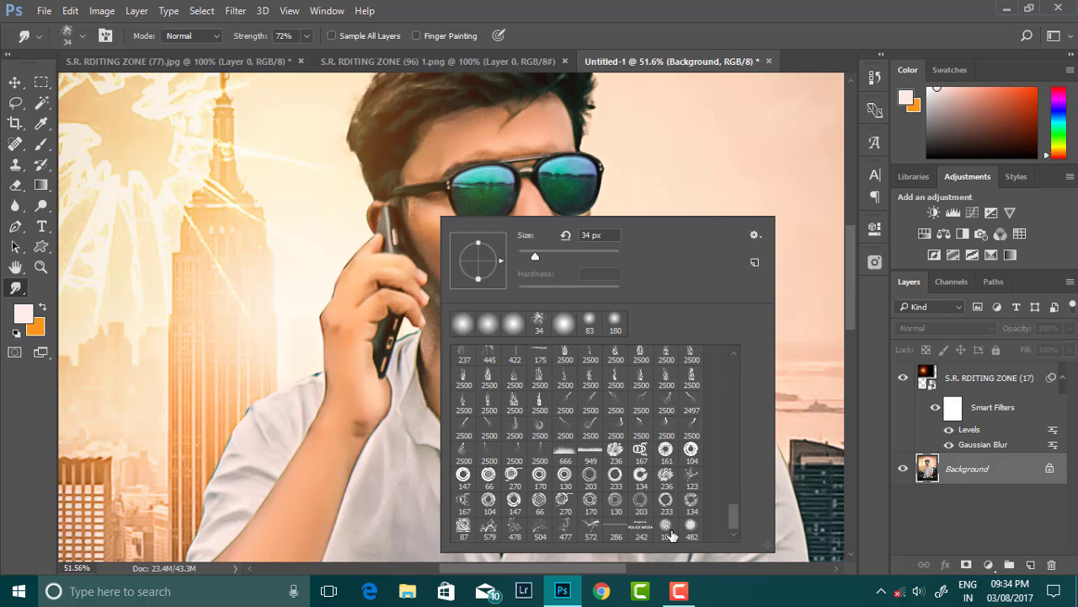
left_click(666, 530)
left_click(535, 254)
Set the smudge Strength to 13% in the options bar
left_click(307, 35)
left_click_drag(309, 55, 265, 55)
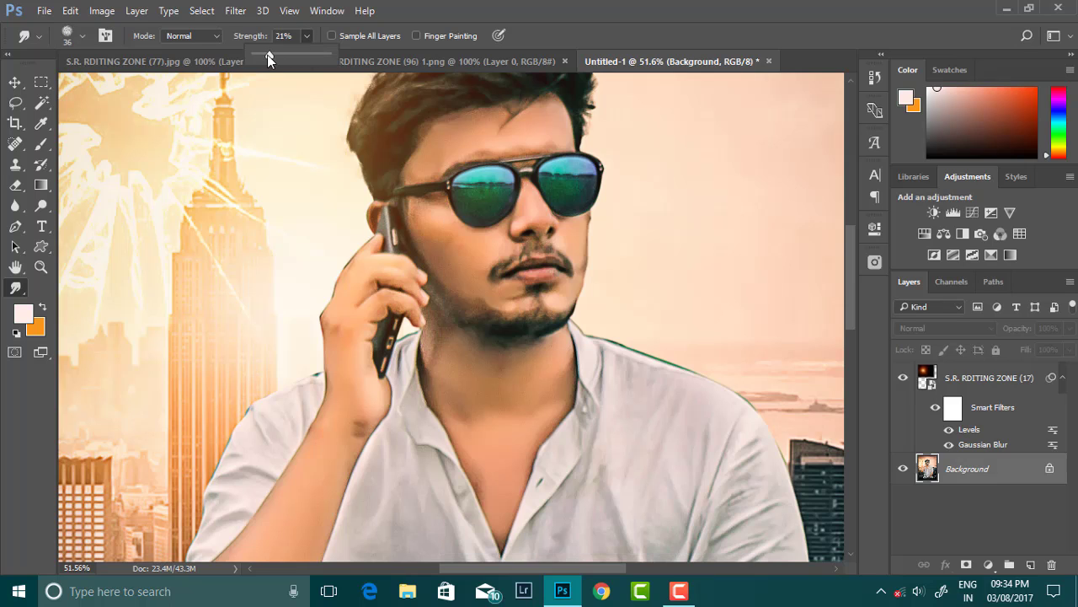
scroll(447, 241, "up", 1)
left_click(405, 216)
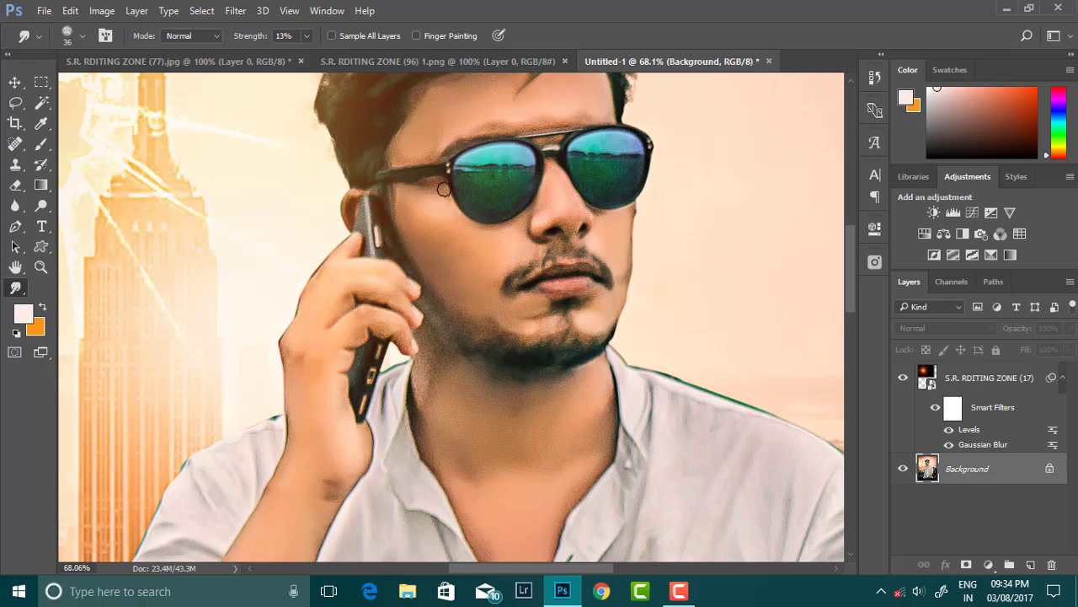
scroll(504, 255, "up", 2)
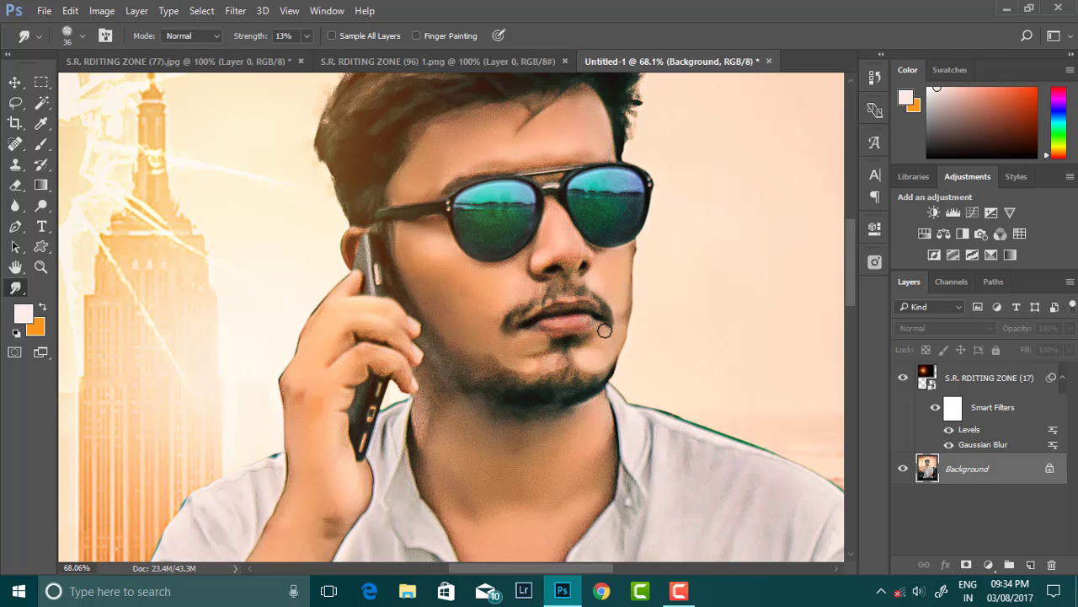
scroll(605, 330, "down", 2)
scroll(481, 325, "down", 2)
scroll(487, 330, "down", 1)
scroll(537, 303, "up", 3)
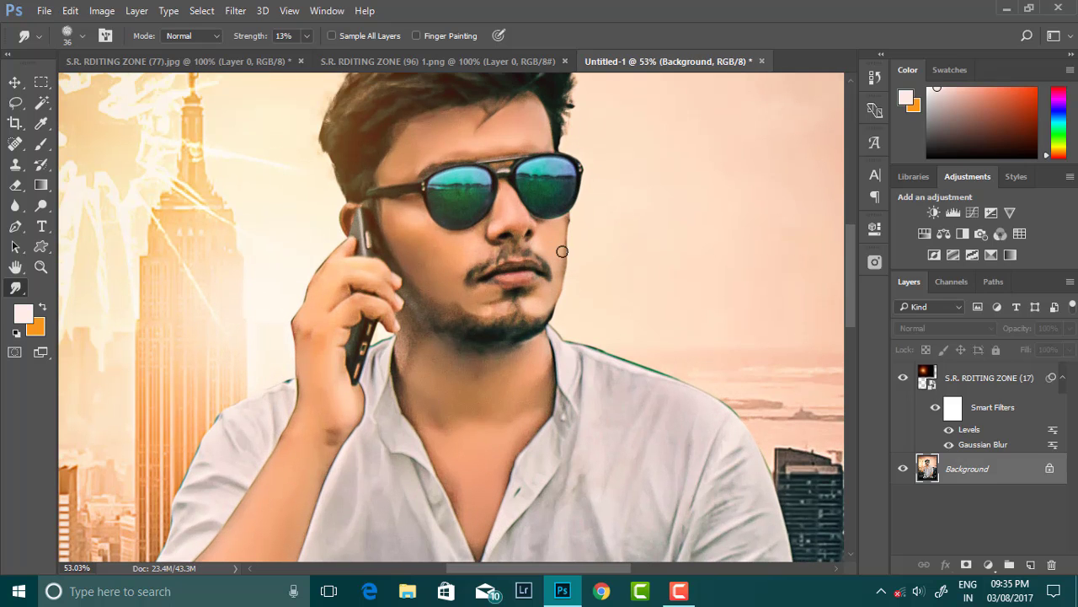
scroll(585, 332, "down", 4)
scroll(540, 316, "down", 3)
Merge all visible layers into one
scroll(521, 310, "down", 2)
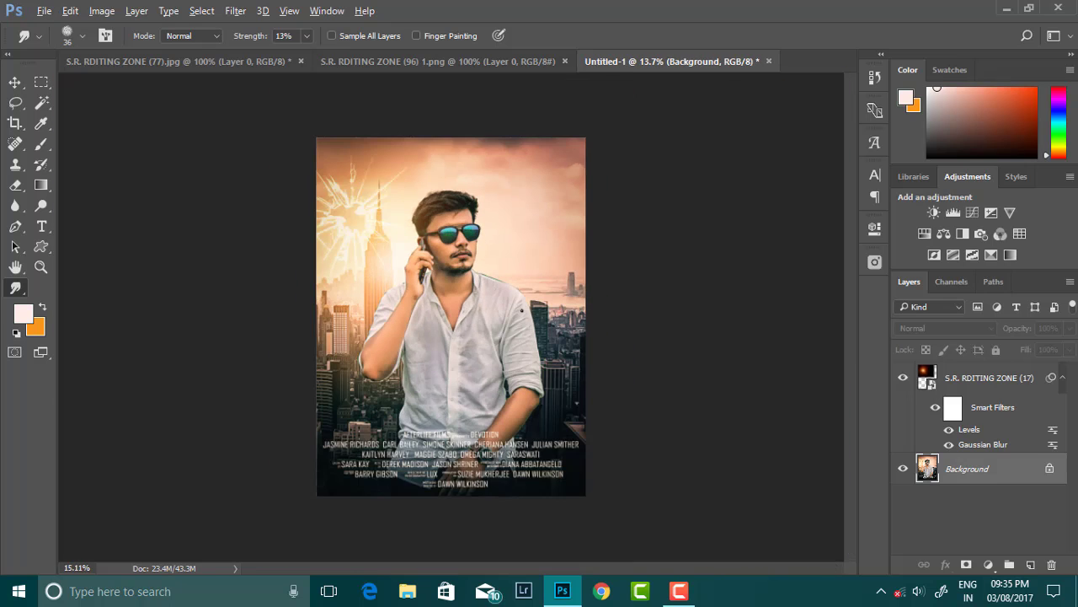
scroll(521, 310, "up", 1)
right_click(984, 477)
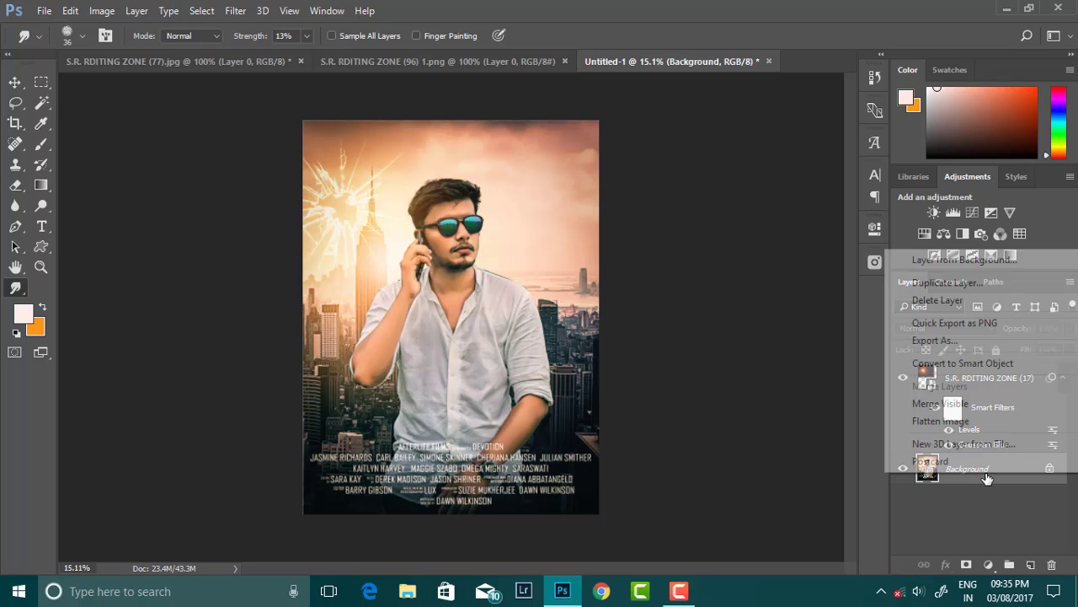
left_click(891, 401)
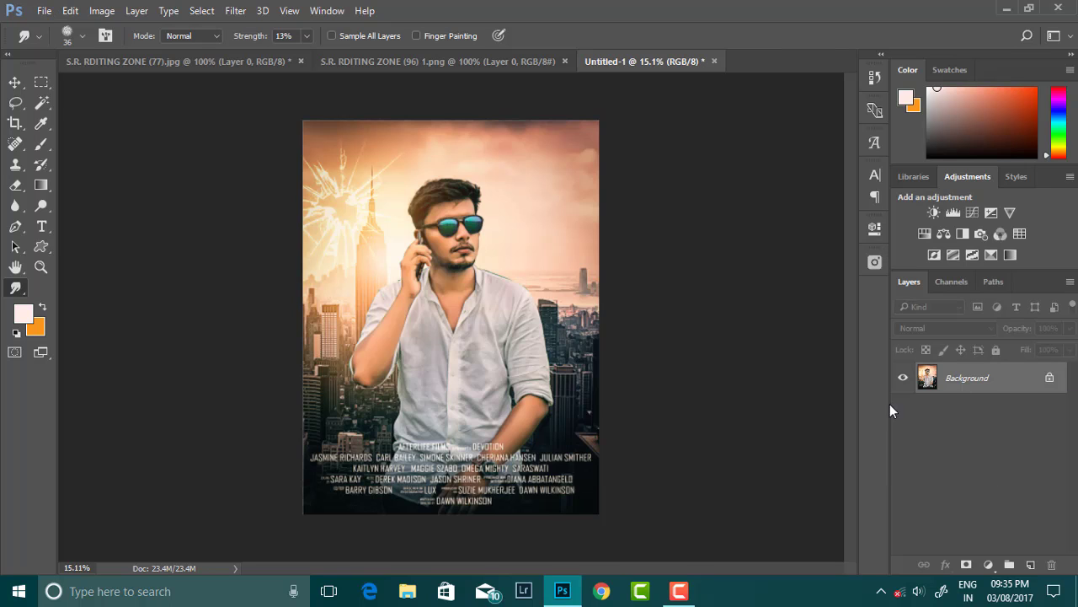
Start an 11 pt text line above the man's head for the title
left_click(41, 226)
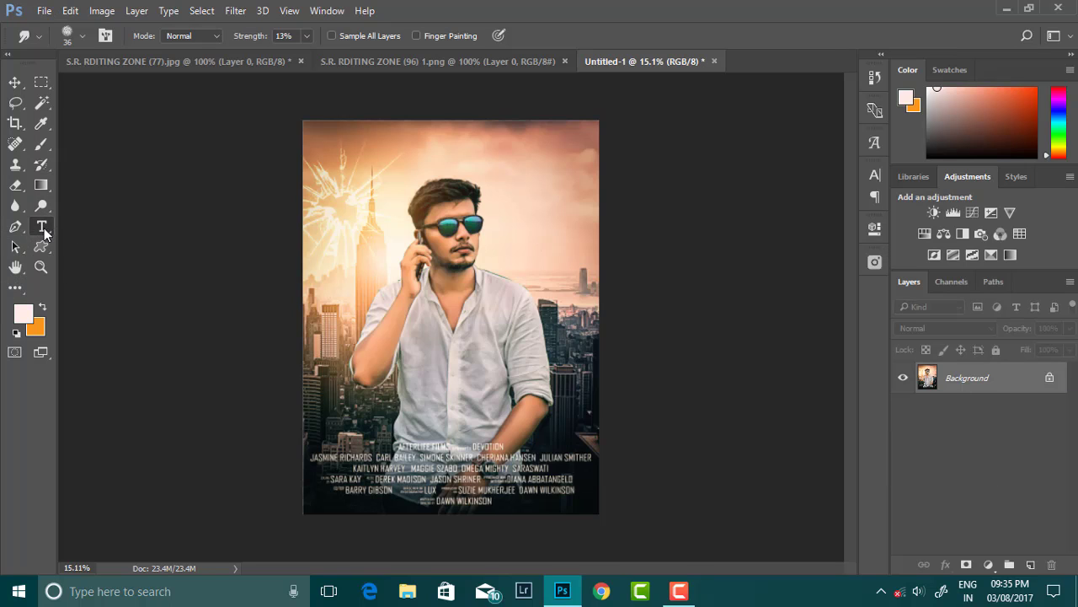
scroll(406, 135, "up", 1)
left_click(406, 136)
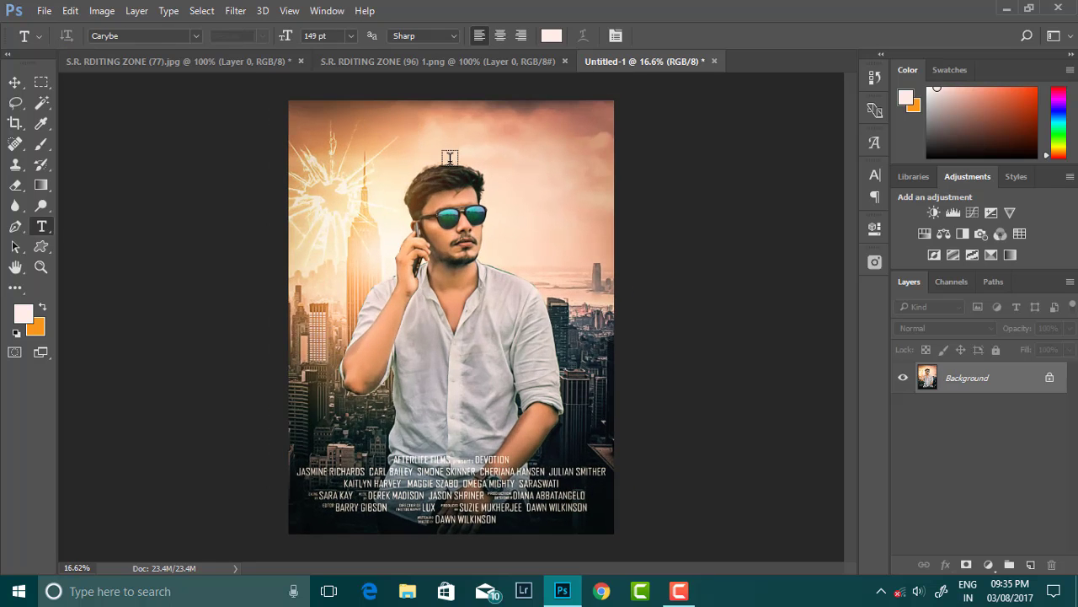
left_click(350, 36)
left_click(341, 146)
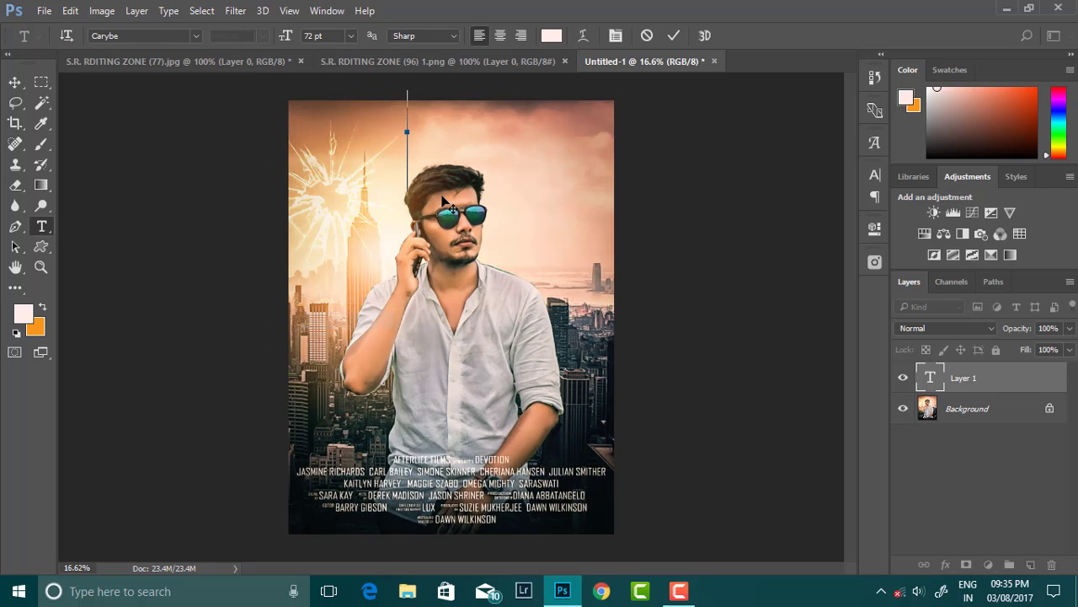
type("DARSHAN SOL")
Enlarge the selected title to 17 pt in all caps, with faux bold off
left_click_drag(408, 130, 502, 129)
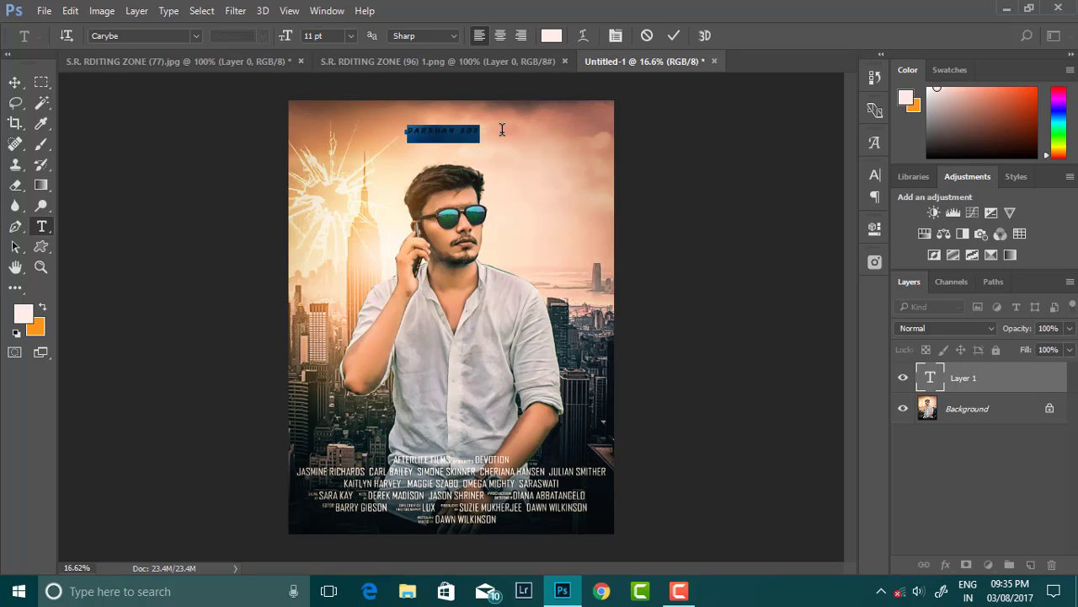
left_click_drag(285, 35, 296, 36)
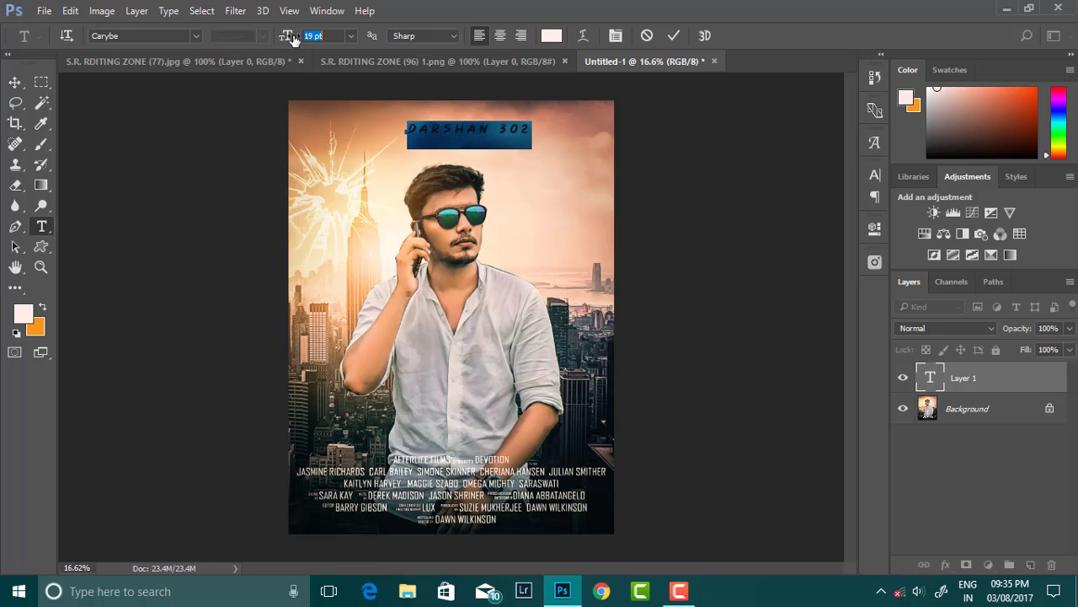
type("17")
left_click(875, 176)
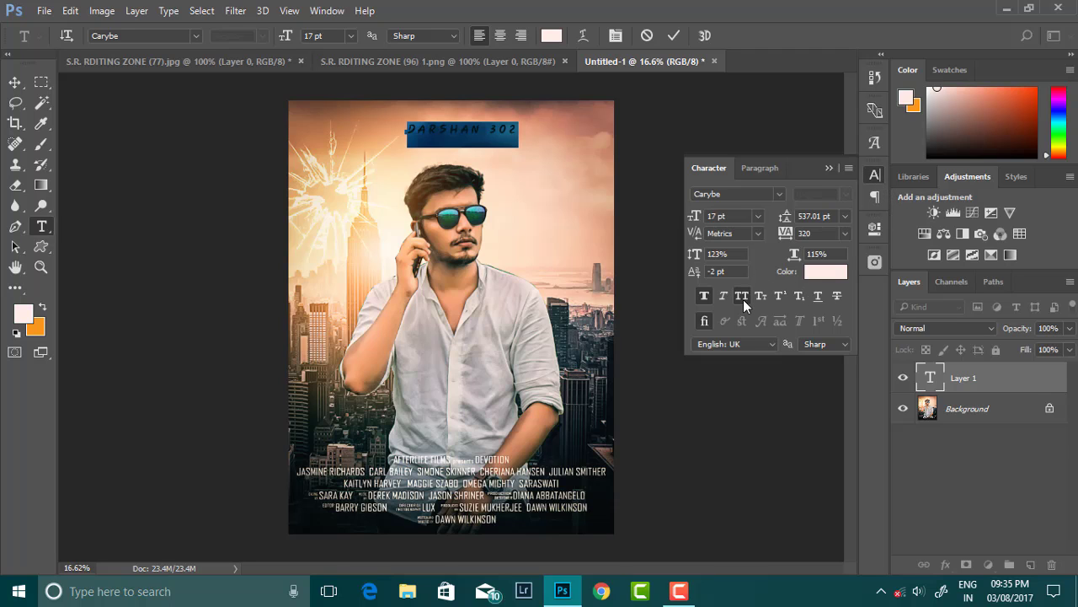
left_click(743, 299)
left_click(700, 299)
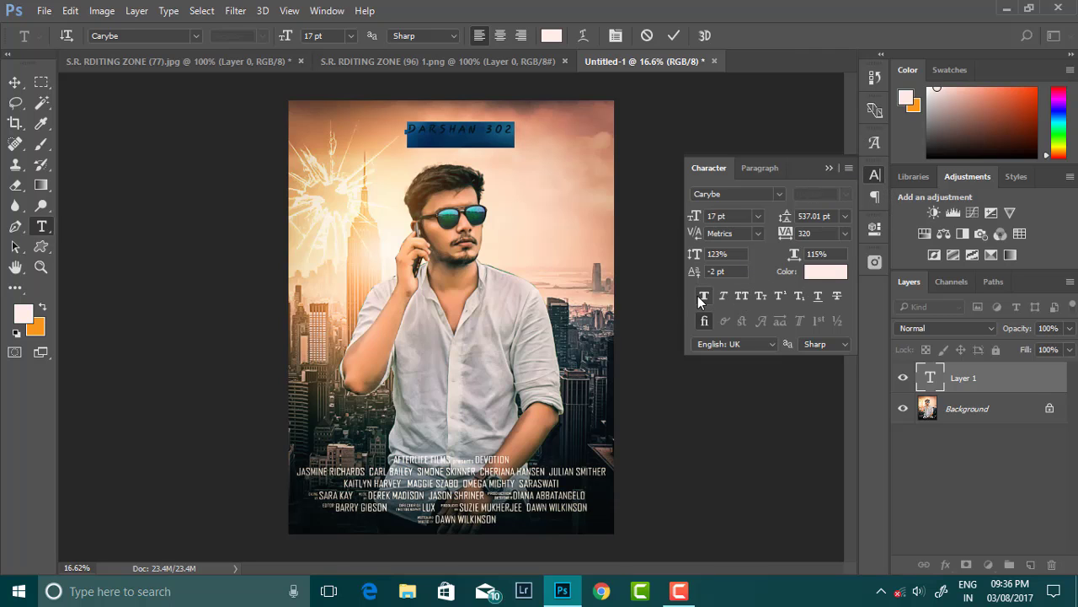
Set the title in Berlin Sans FB Demi capitals and reposition it near the top
left_click(778, 195)
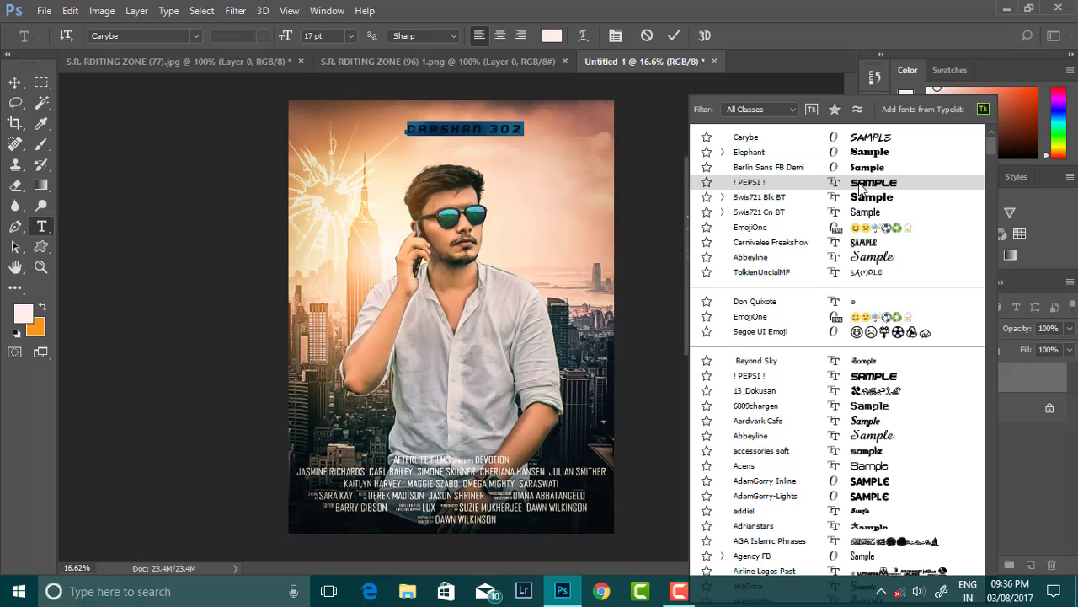
key("Down")
key("Down")
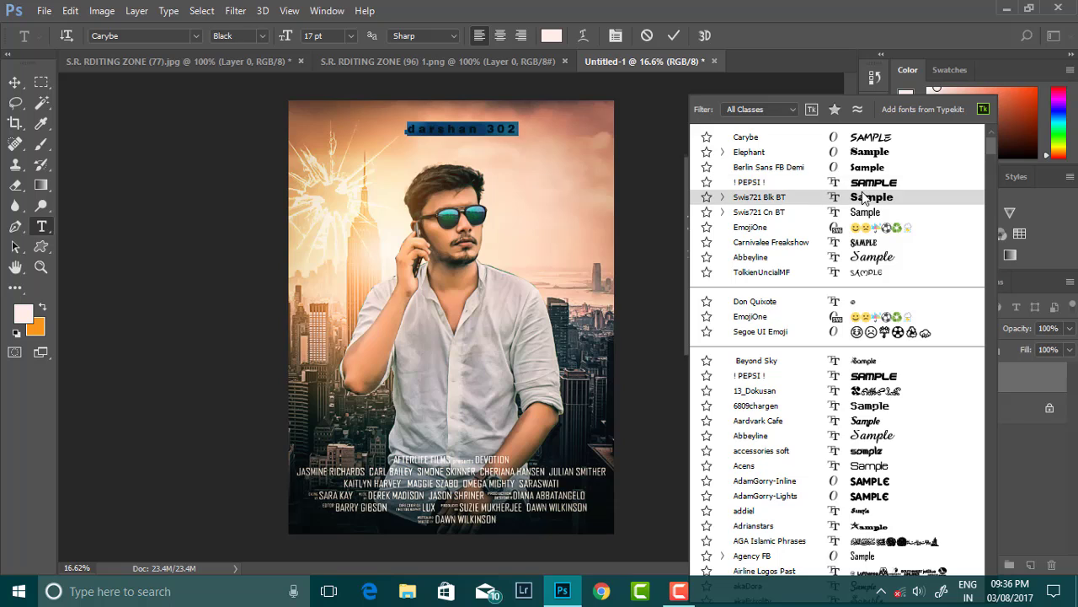
key("Up")
key("Up")
left_click(866, 174)
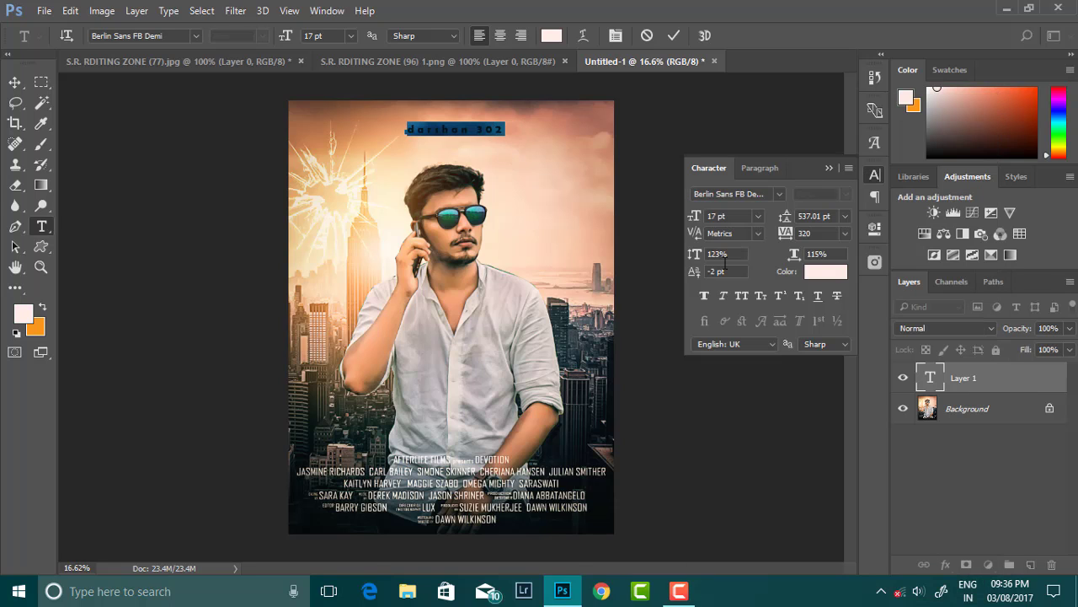
left_click(741, 296)
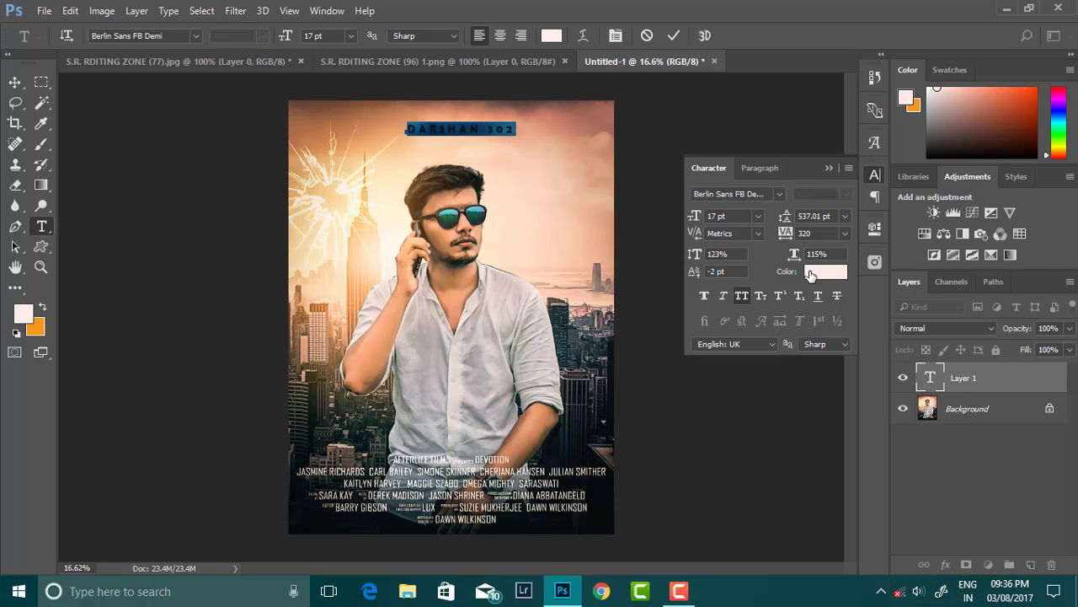
left_click(499, 127)
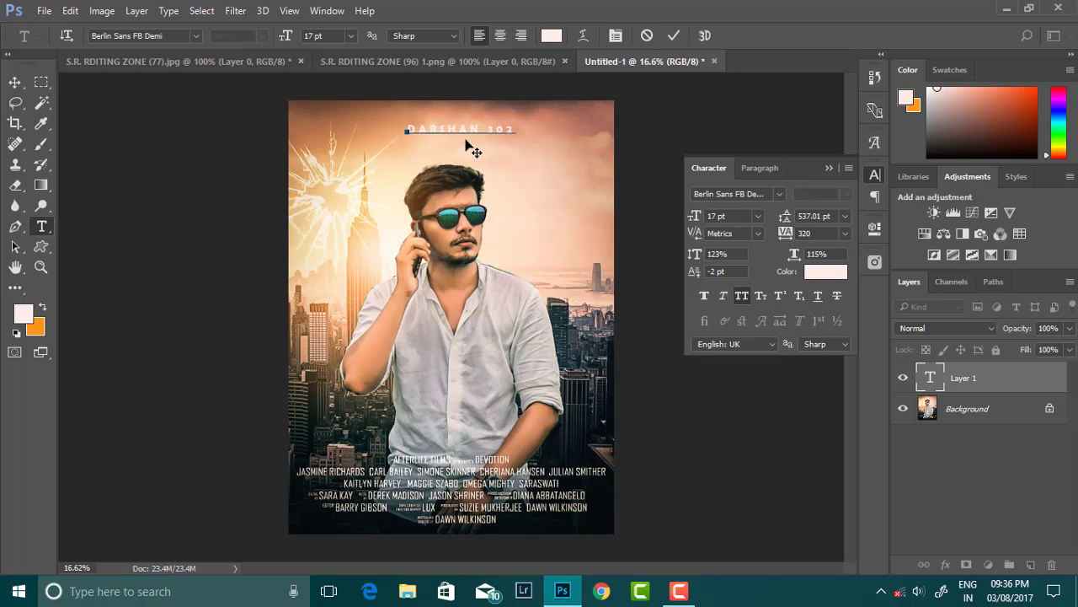
left_click_drag(468, 149, 455, 163)
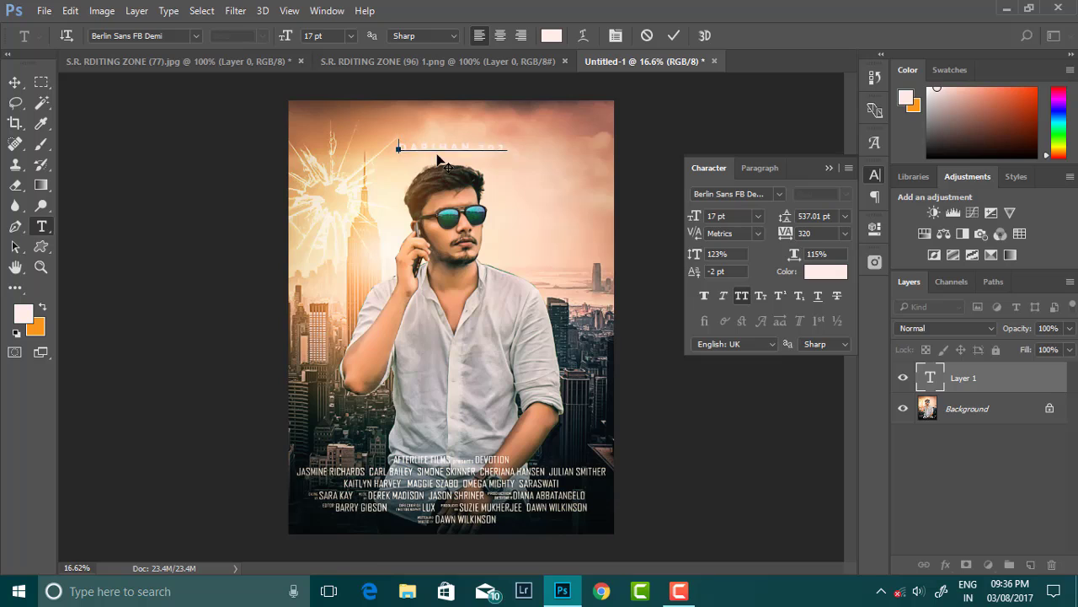
mouse_move(433, 165)
left_mouse_down()
mouse_move(440, 149)
mouse_move(518, 126)
left_mouse_up()
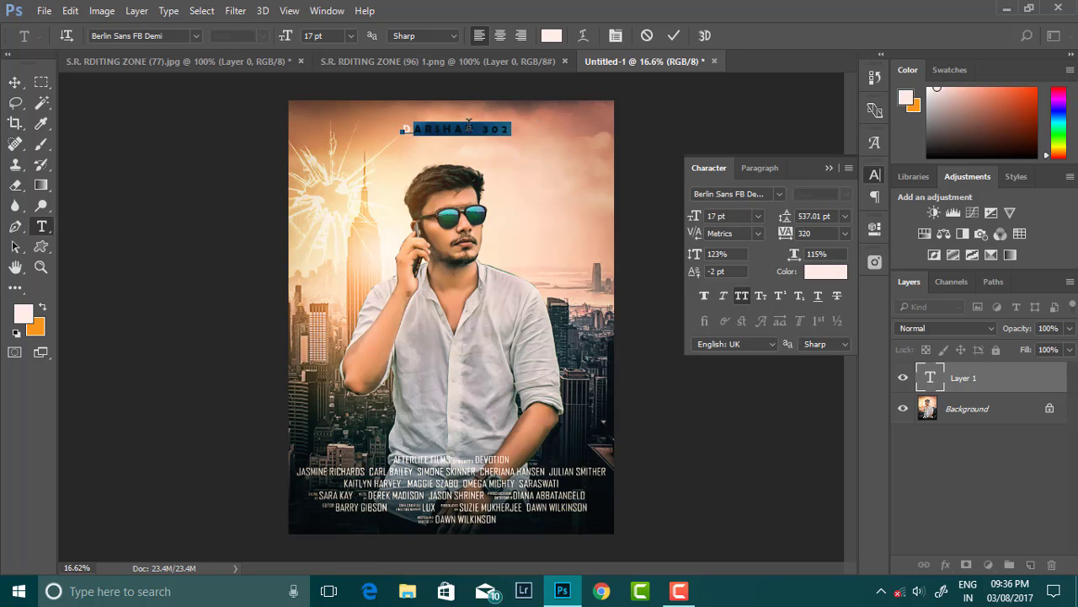
Make the title 16 pt with wider tracking and near-black colour, then commit it
left_click_drag(697, 217, 690, 221)
left_click_drag(783, 233, 801, 235)
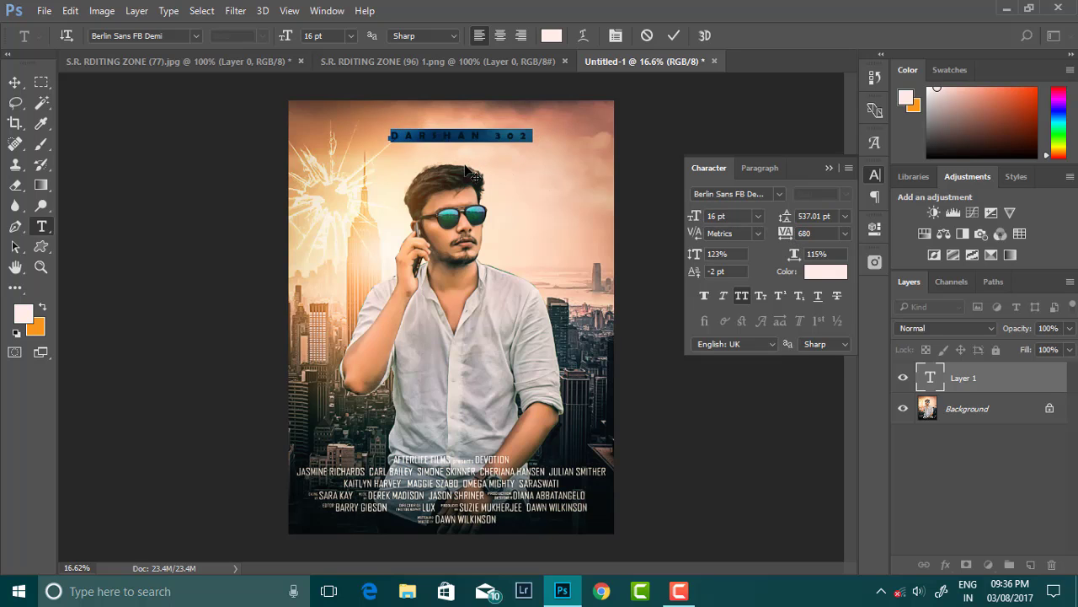
left_click(821, 272)
left_click(816, 310)
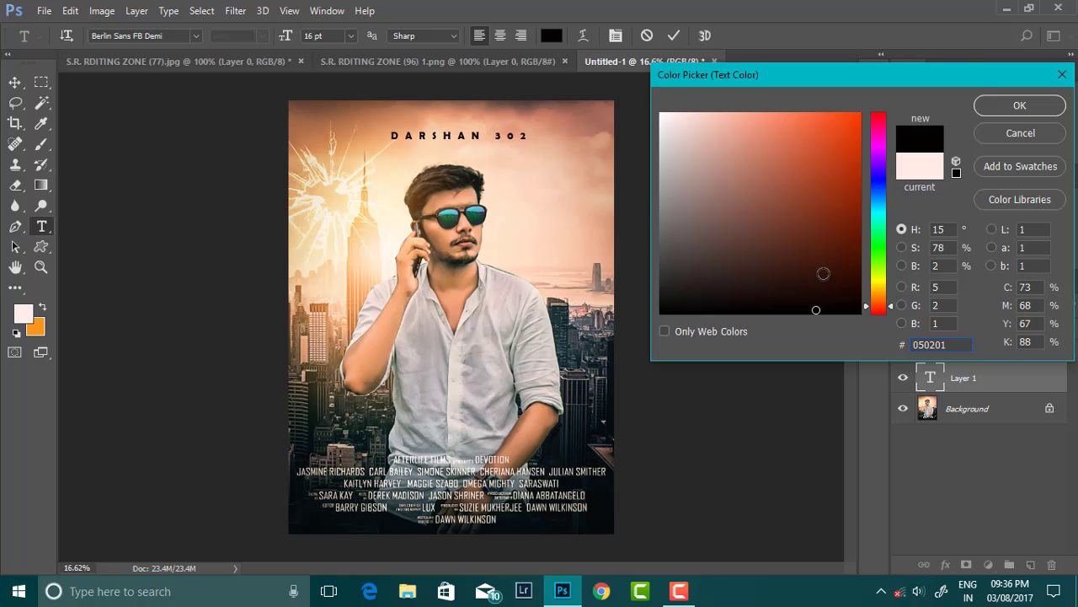
left_click(1020, 105)
left_click(513, 108)
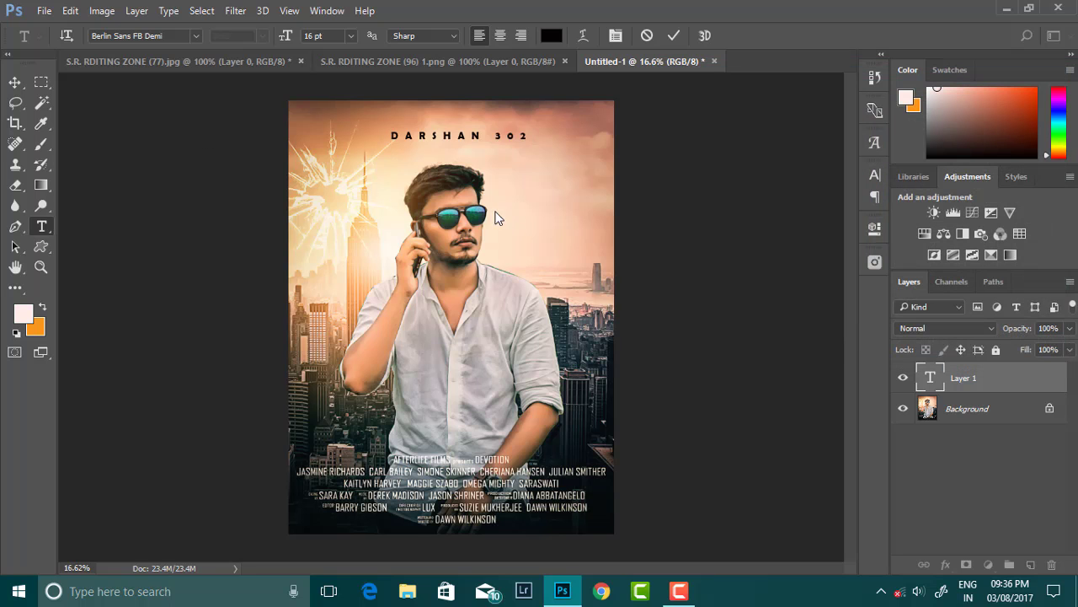
scroll(506, 229, "down", 3)
scroll(507, 228, "up", 1)
scroll(507, 229, "up", 1)
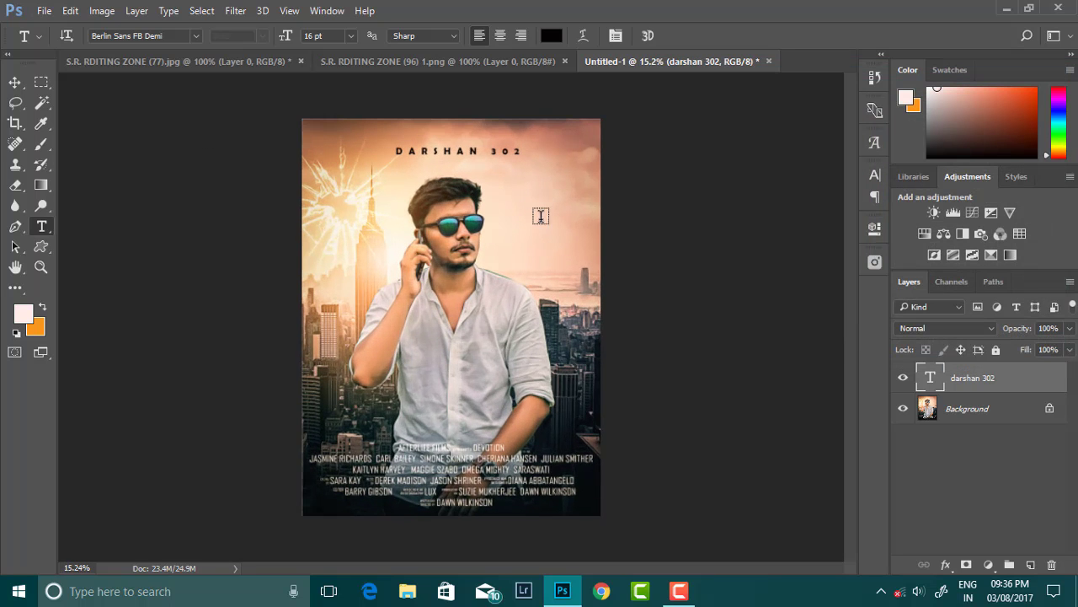
Add a drop shadow to the DARSHAN 302 title layer with lower distance and adjusted spread and size
right_click(932, 378)
left_click(796, 206)
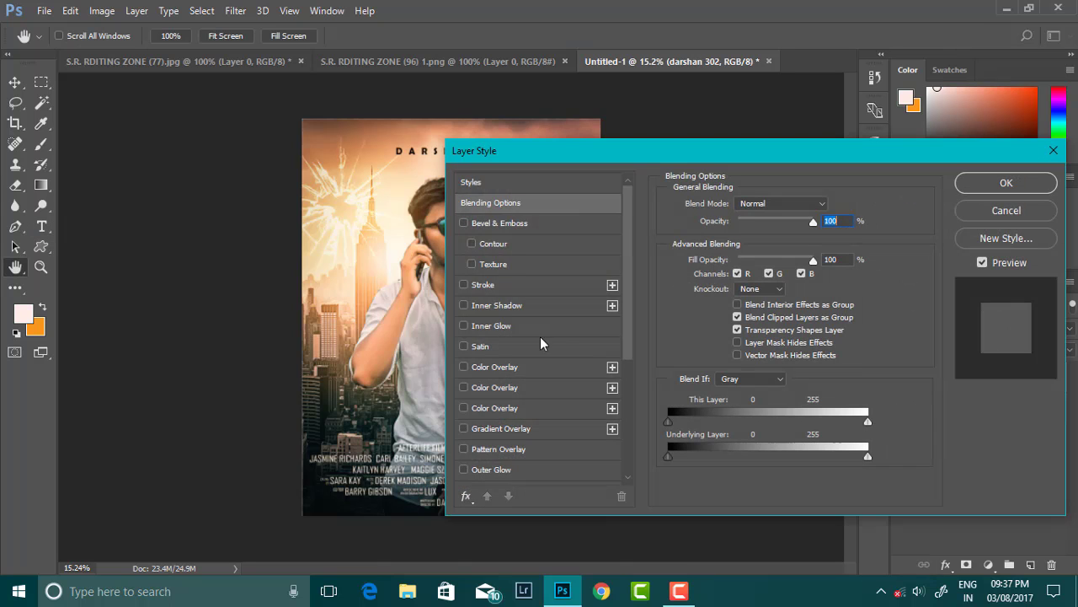
scroll(514, 404, "down", 5)
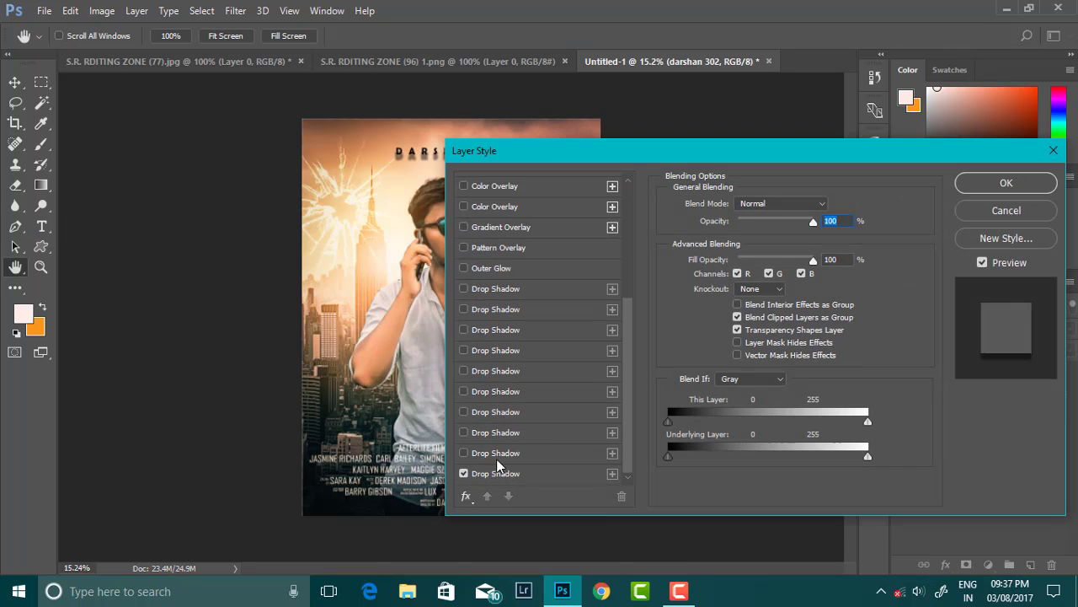
left_click(497, 471)
left_click_drag(833, 166, 930, 155)
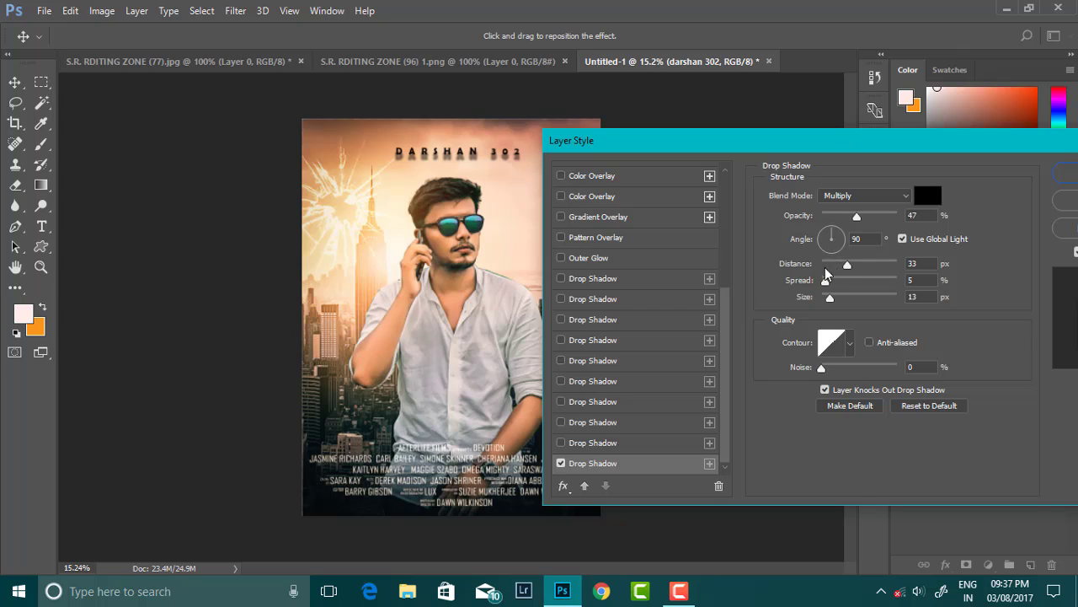
mouse_move(846, 264)
left_mouse_down()
mouse_move(826, 267)
mouse_move(824, 302)
mouse_move(825, 281)
left_mouse_up()
left_click_drag(683, 148, 597, 148)
left_click(1053, 177)
Enlarge the DARSHAN 302 title text to 20 pt and commit it
scroll(405, 326, "up", 2)
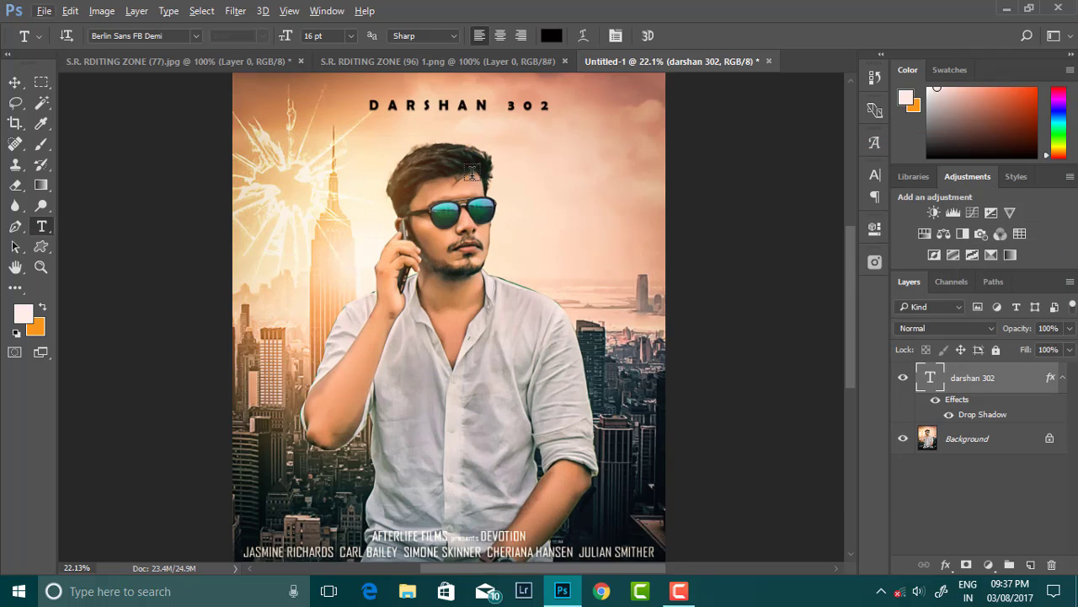
left_click(371, 111)
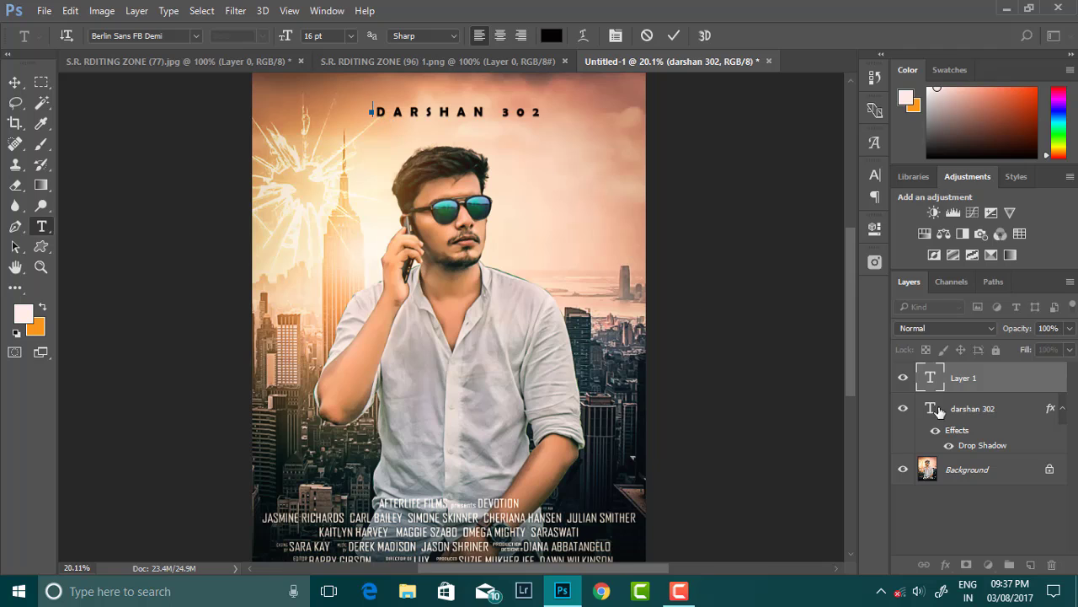
left_click(646, 37)
left_click_drag(534, 112, 369, 123)
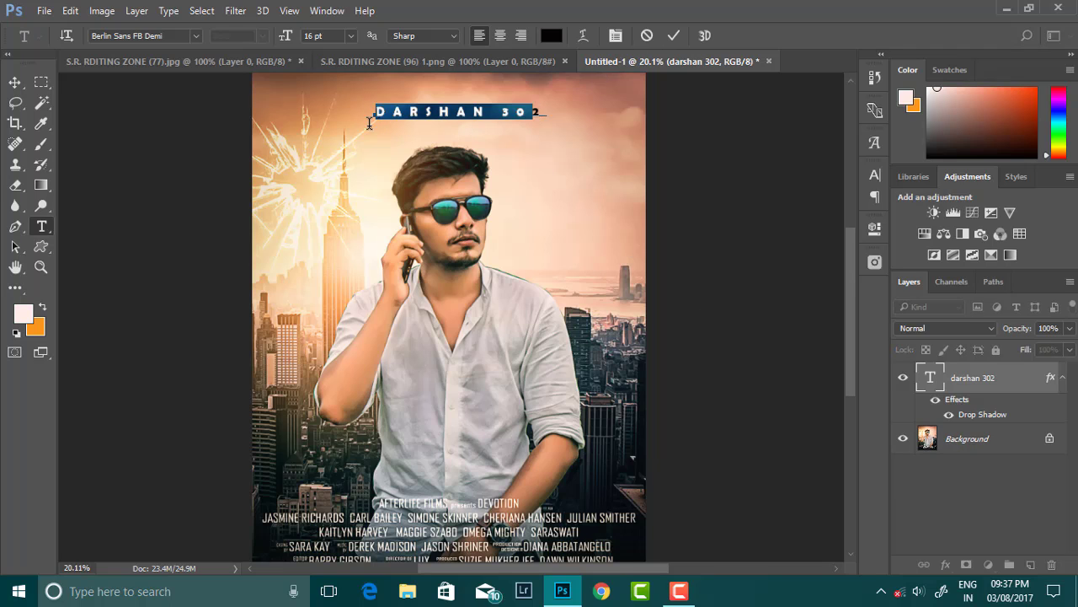
left_click_drag(282, 36, 290, 36)
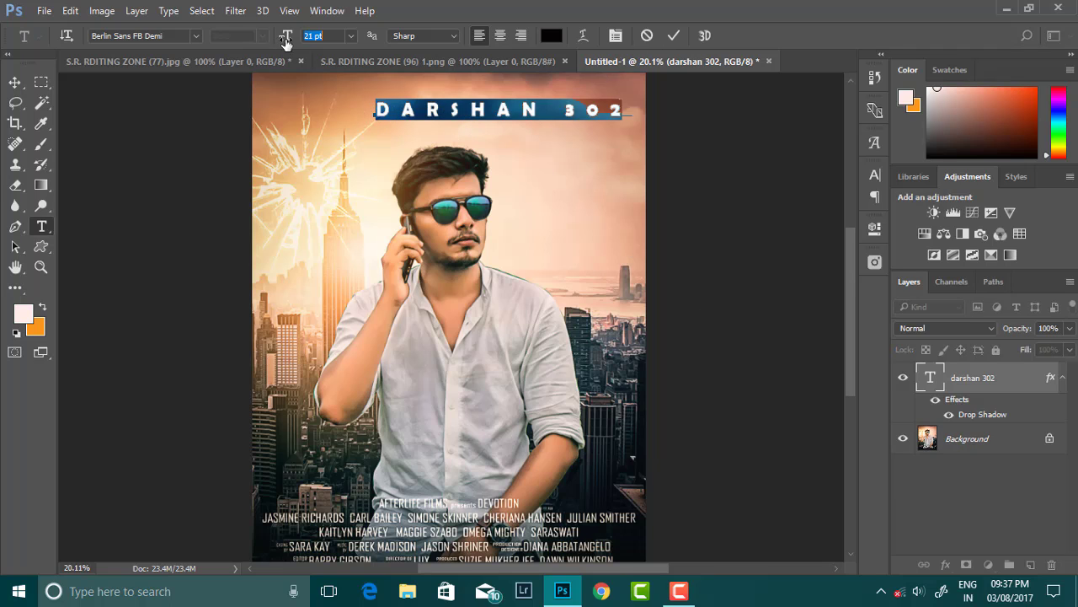
left_click(674, 35)
Delete the stray empty text layer left in the Layers panel
left_click(467, 198)
scroll(483, 239, "down", 3)
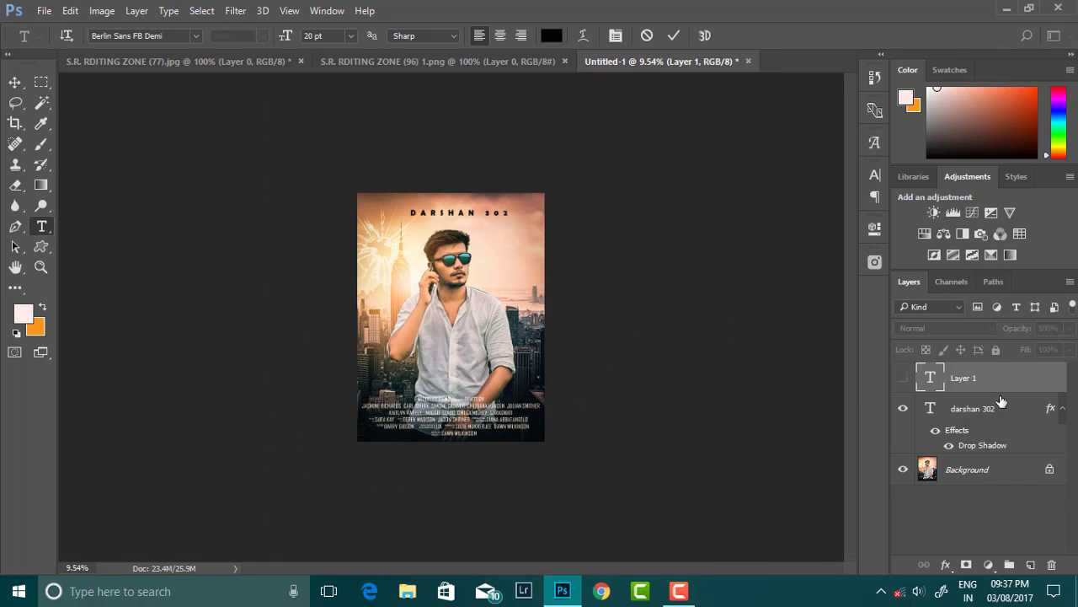
left_click(968, 409)
scroll(446, 253, "up", 1)
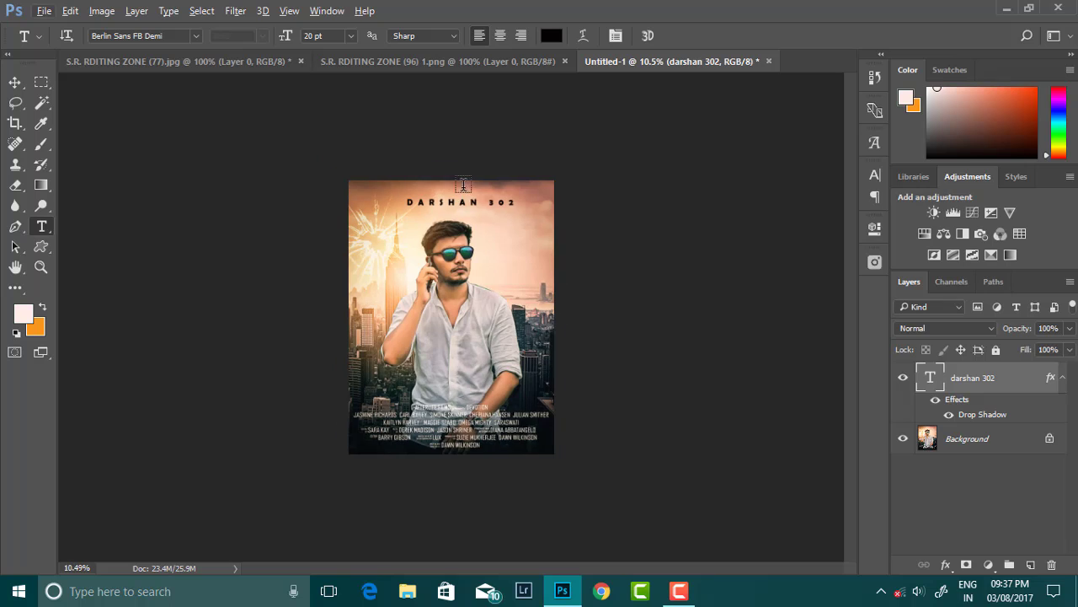
scroll(476, 209, "up", 1)
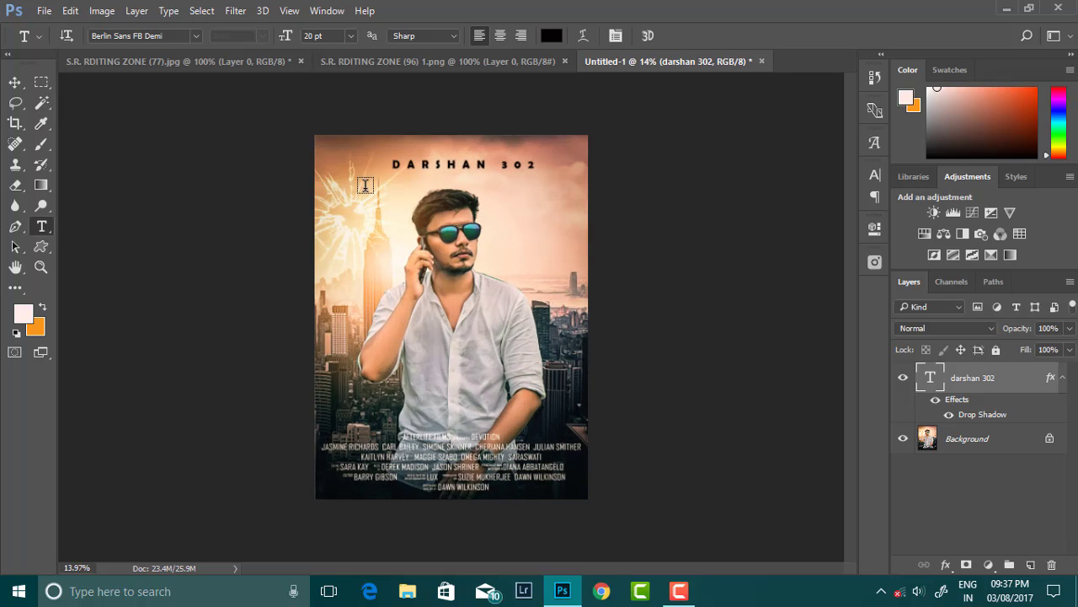
scroll(388, 311, "up", 1)
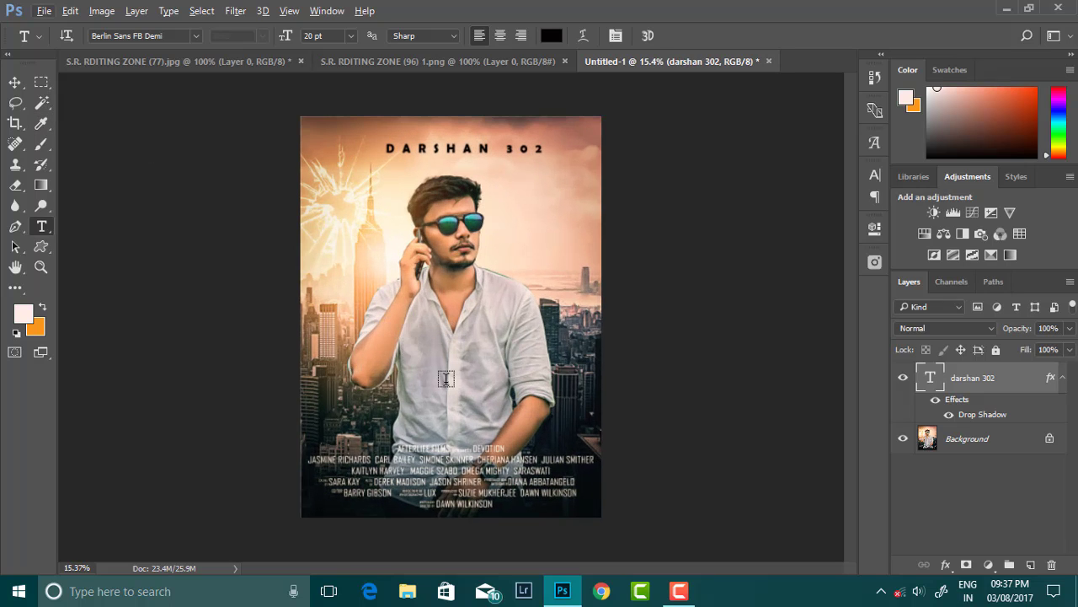
scroll(384, 417, "up", 1)
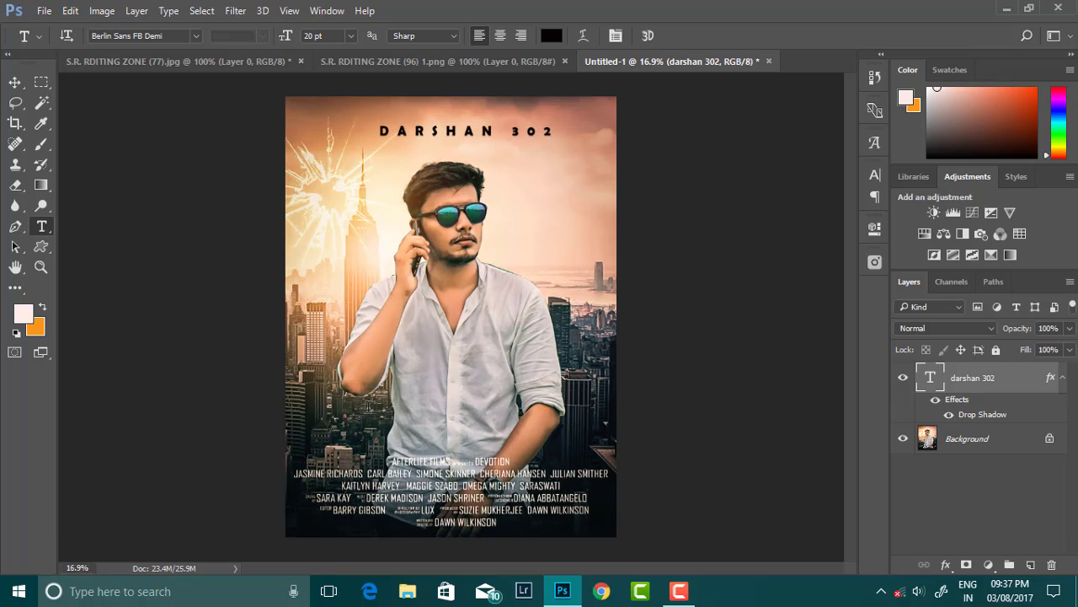
Try out a 54 pt 'AHESAN' text line placed lower on the poster
left_click(974, 439)
left_click(459, 425)
type("AHESAN")
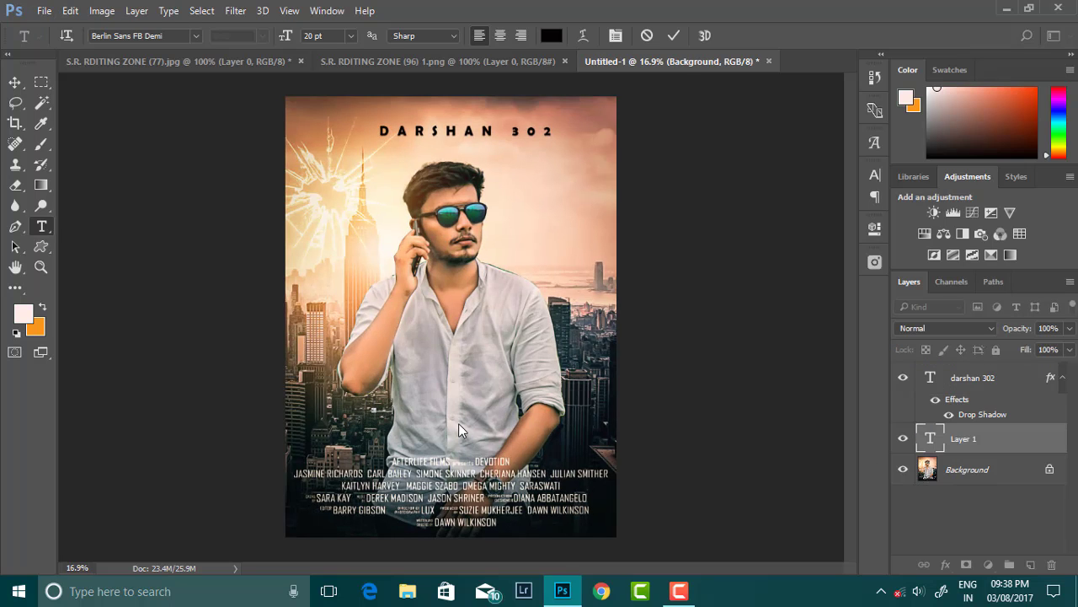
left_click_drag(376, 404, 480, 402)
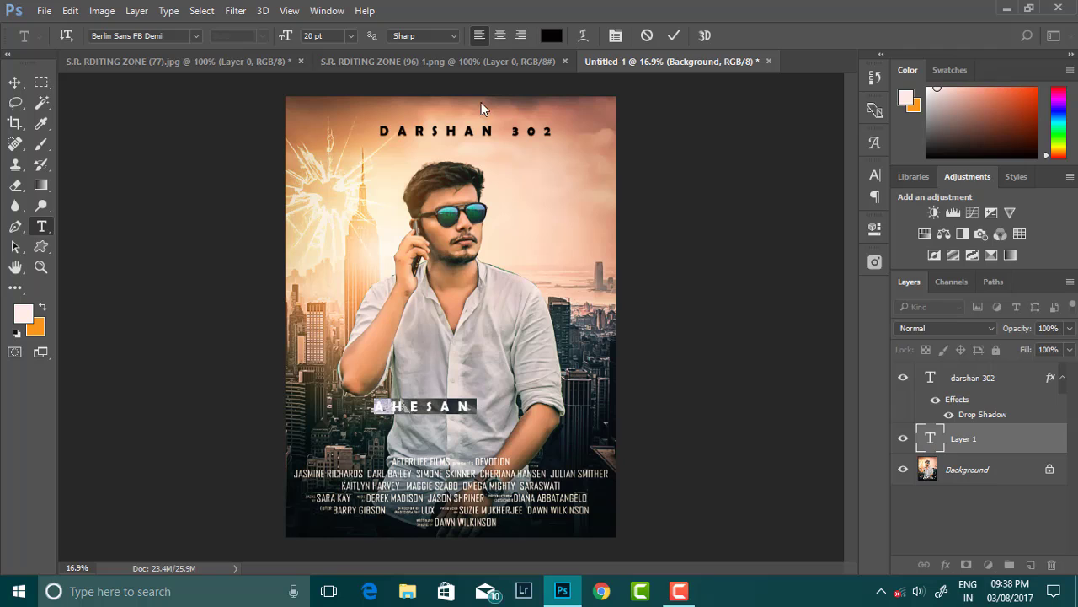
left_click_drag(289, 36, 302, 38)
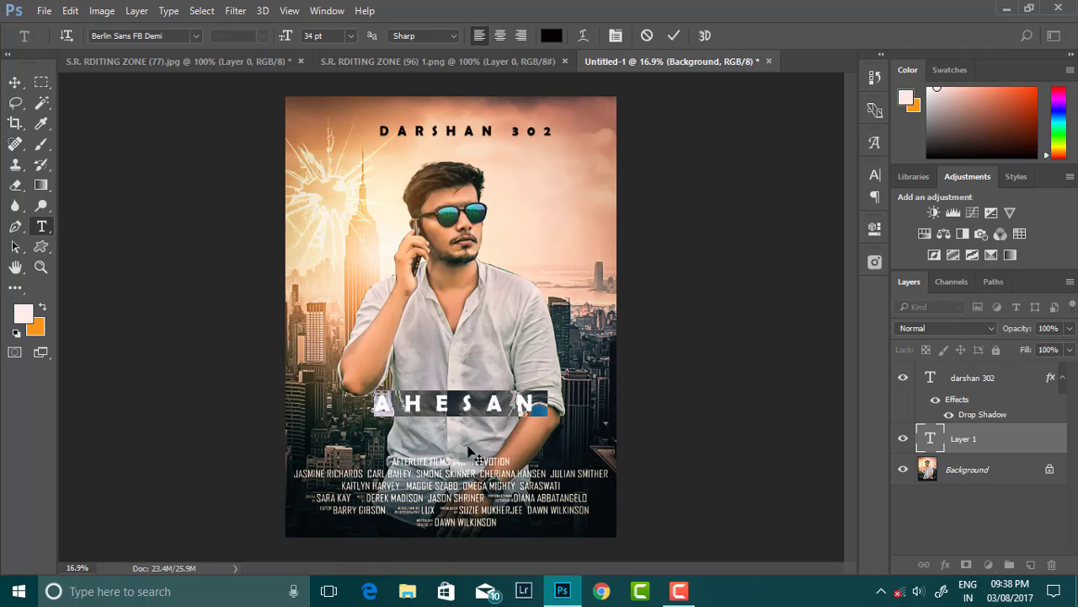
left_click_drag(468, 448, 437, 487)
Discard the AHESAN text and flatten the poster into a single Background layer
left_click(647, 35)
key("ctrl+minus")
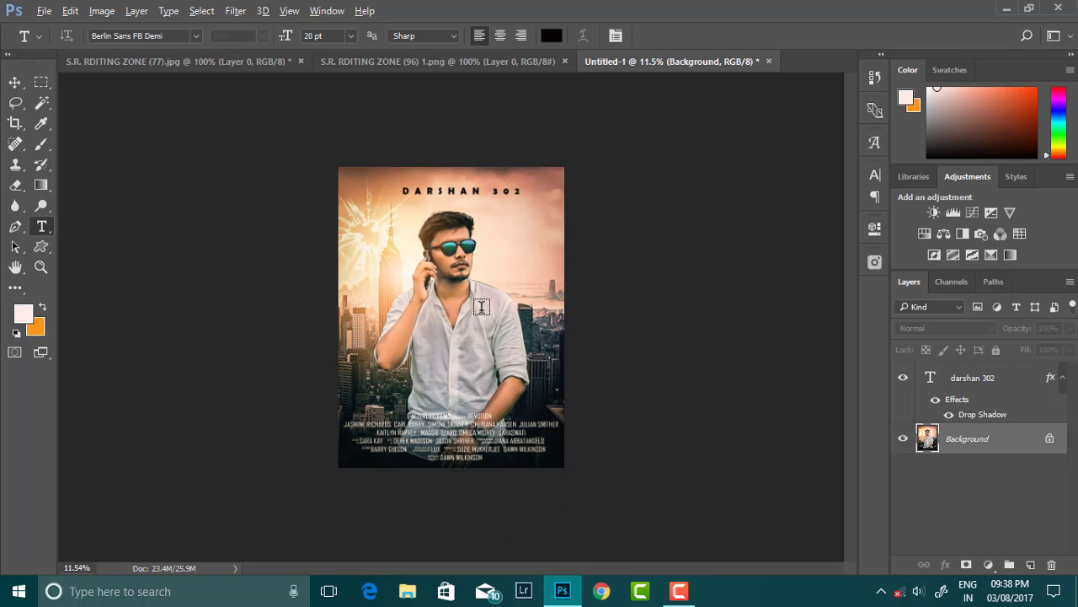
right_click(1014, 447)
left_click(923, 375)
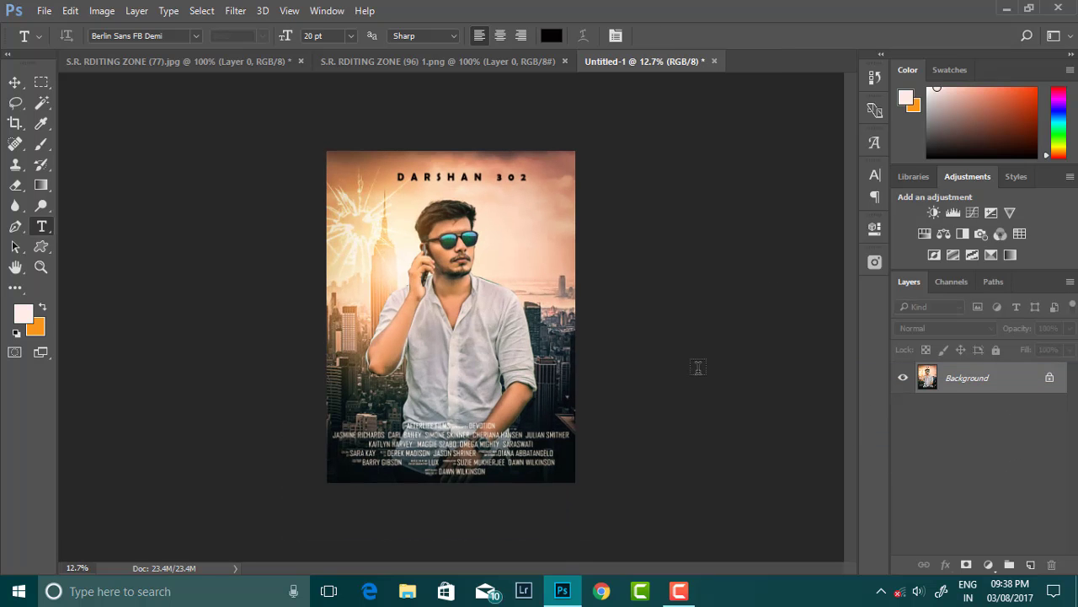